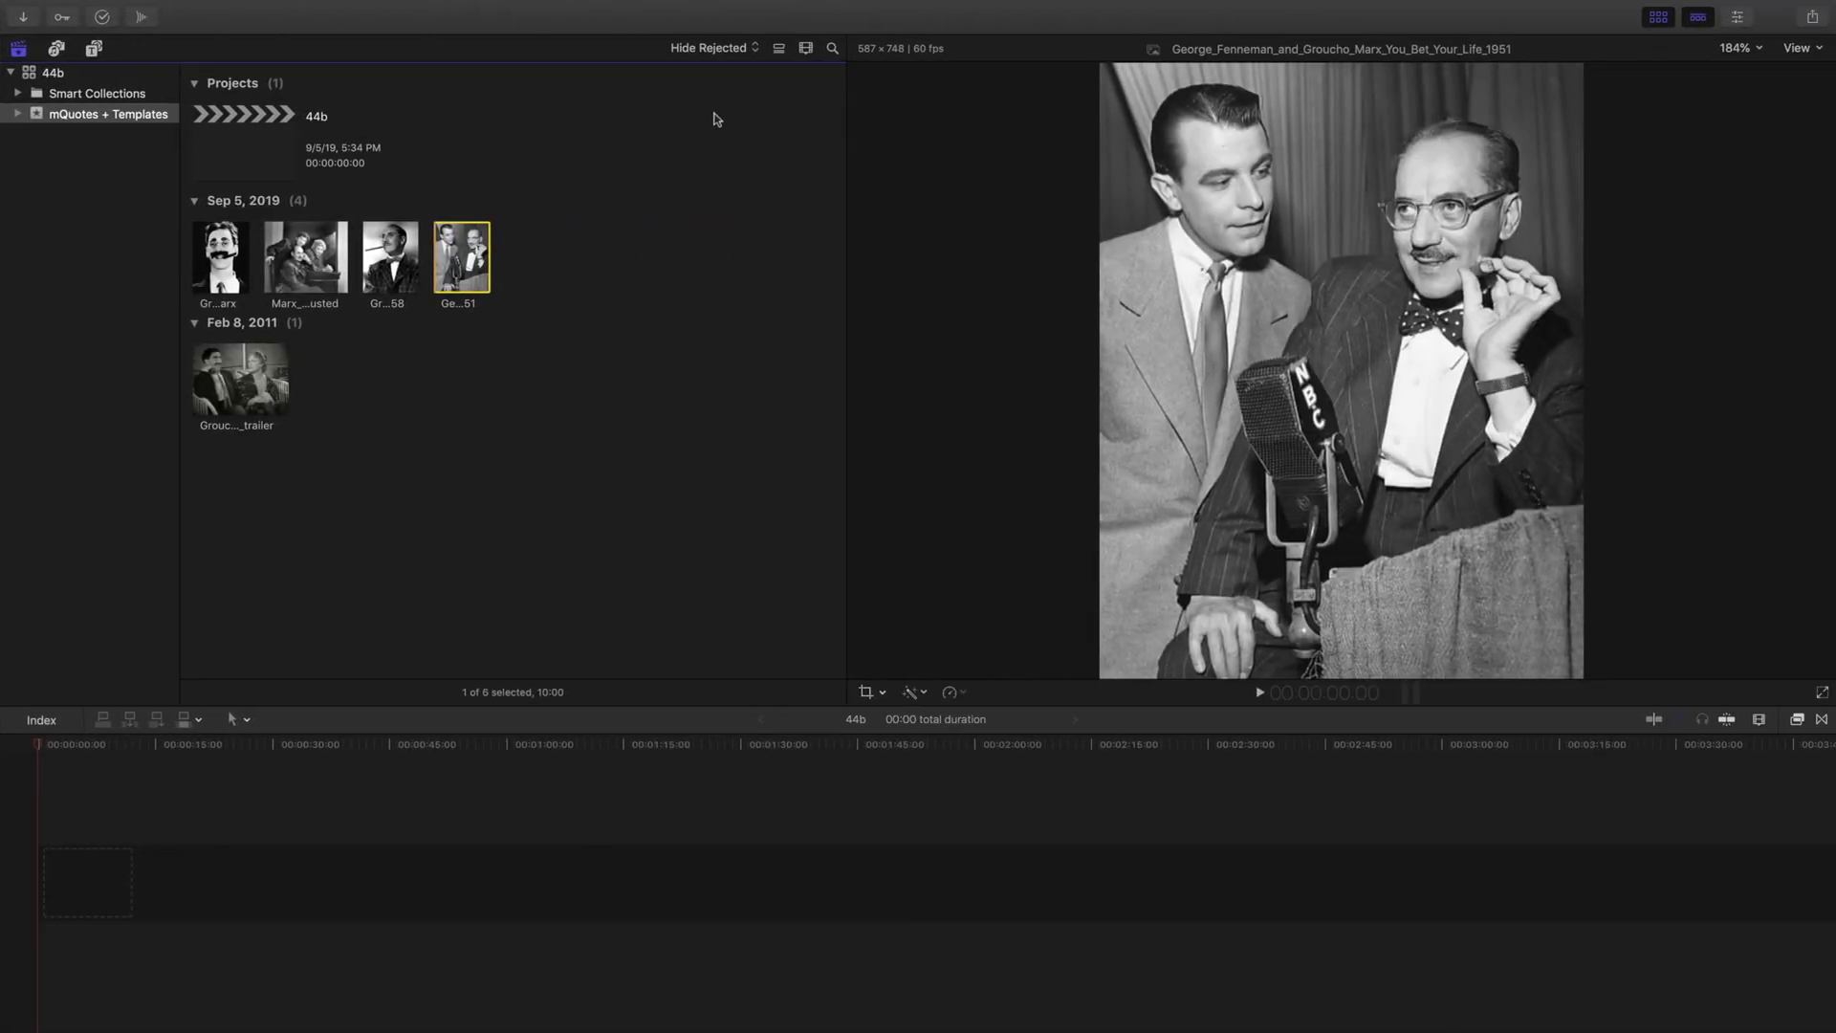
From the motionVFX titles, place Project_1415_Part_07, _08, _10 and _13 end to end on the timeline
left_click(95, 49)
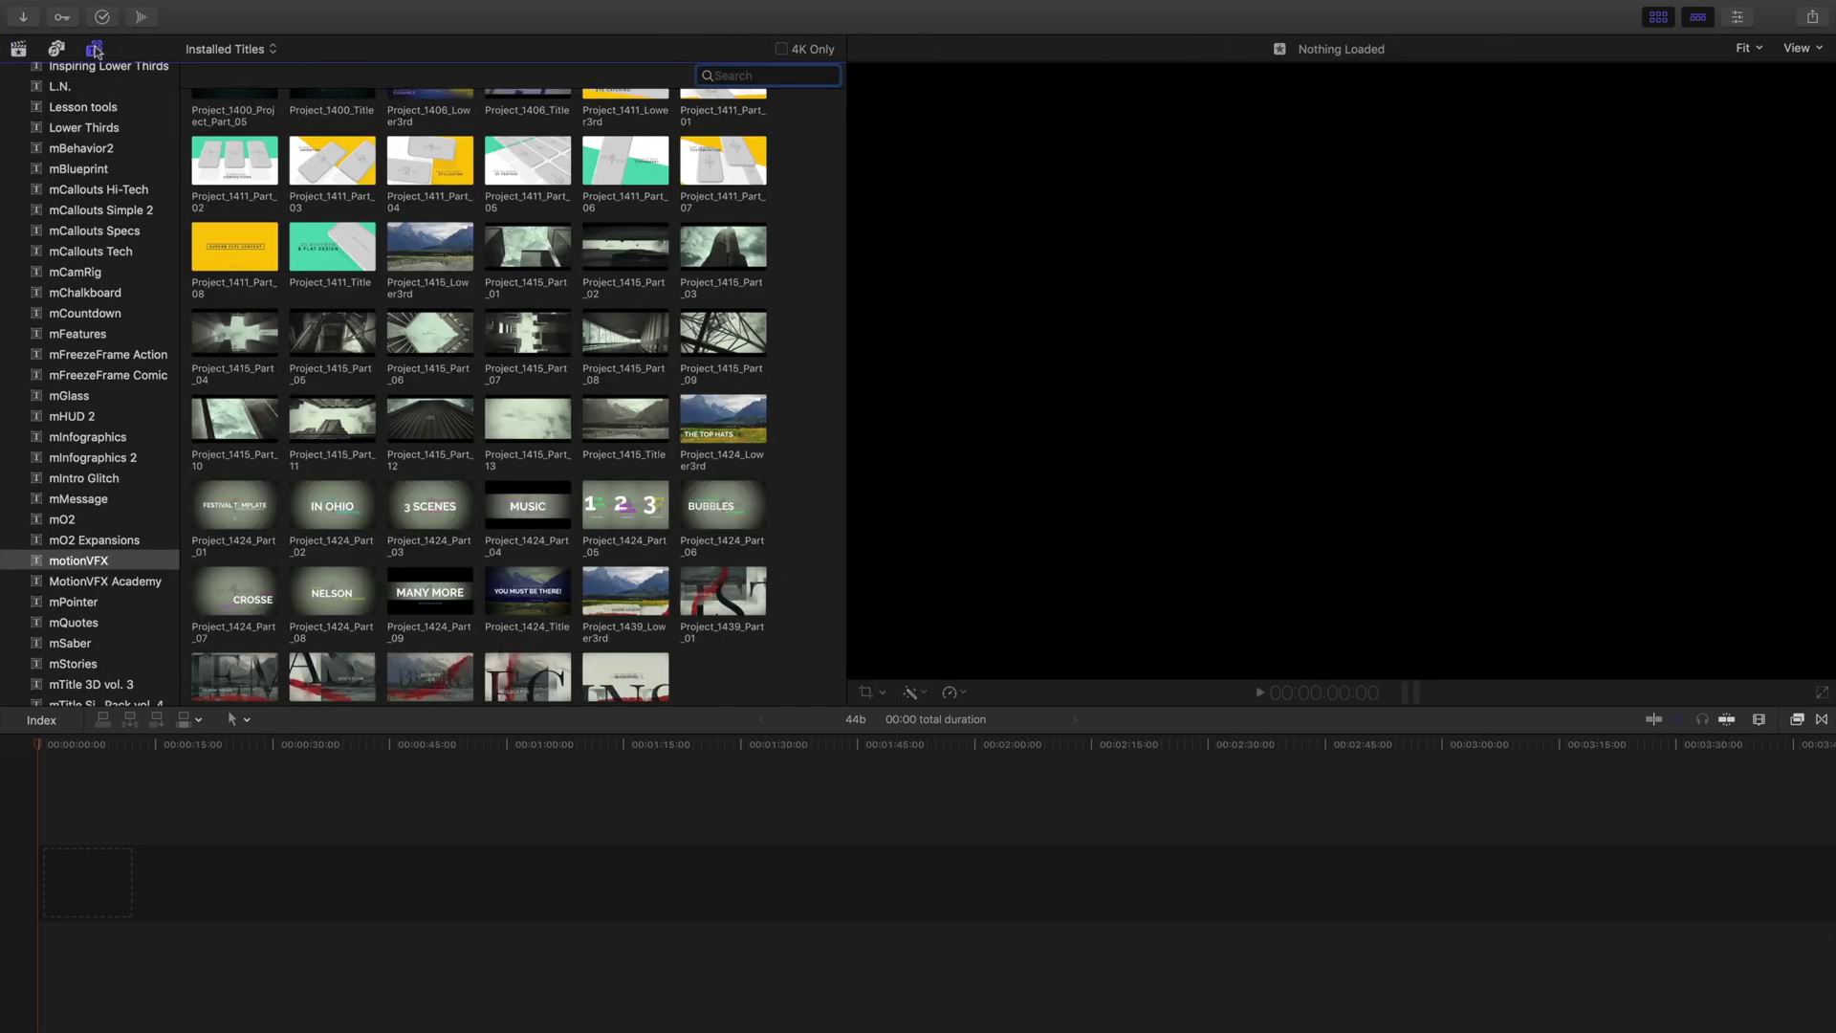
left_click(116, 562)
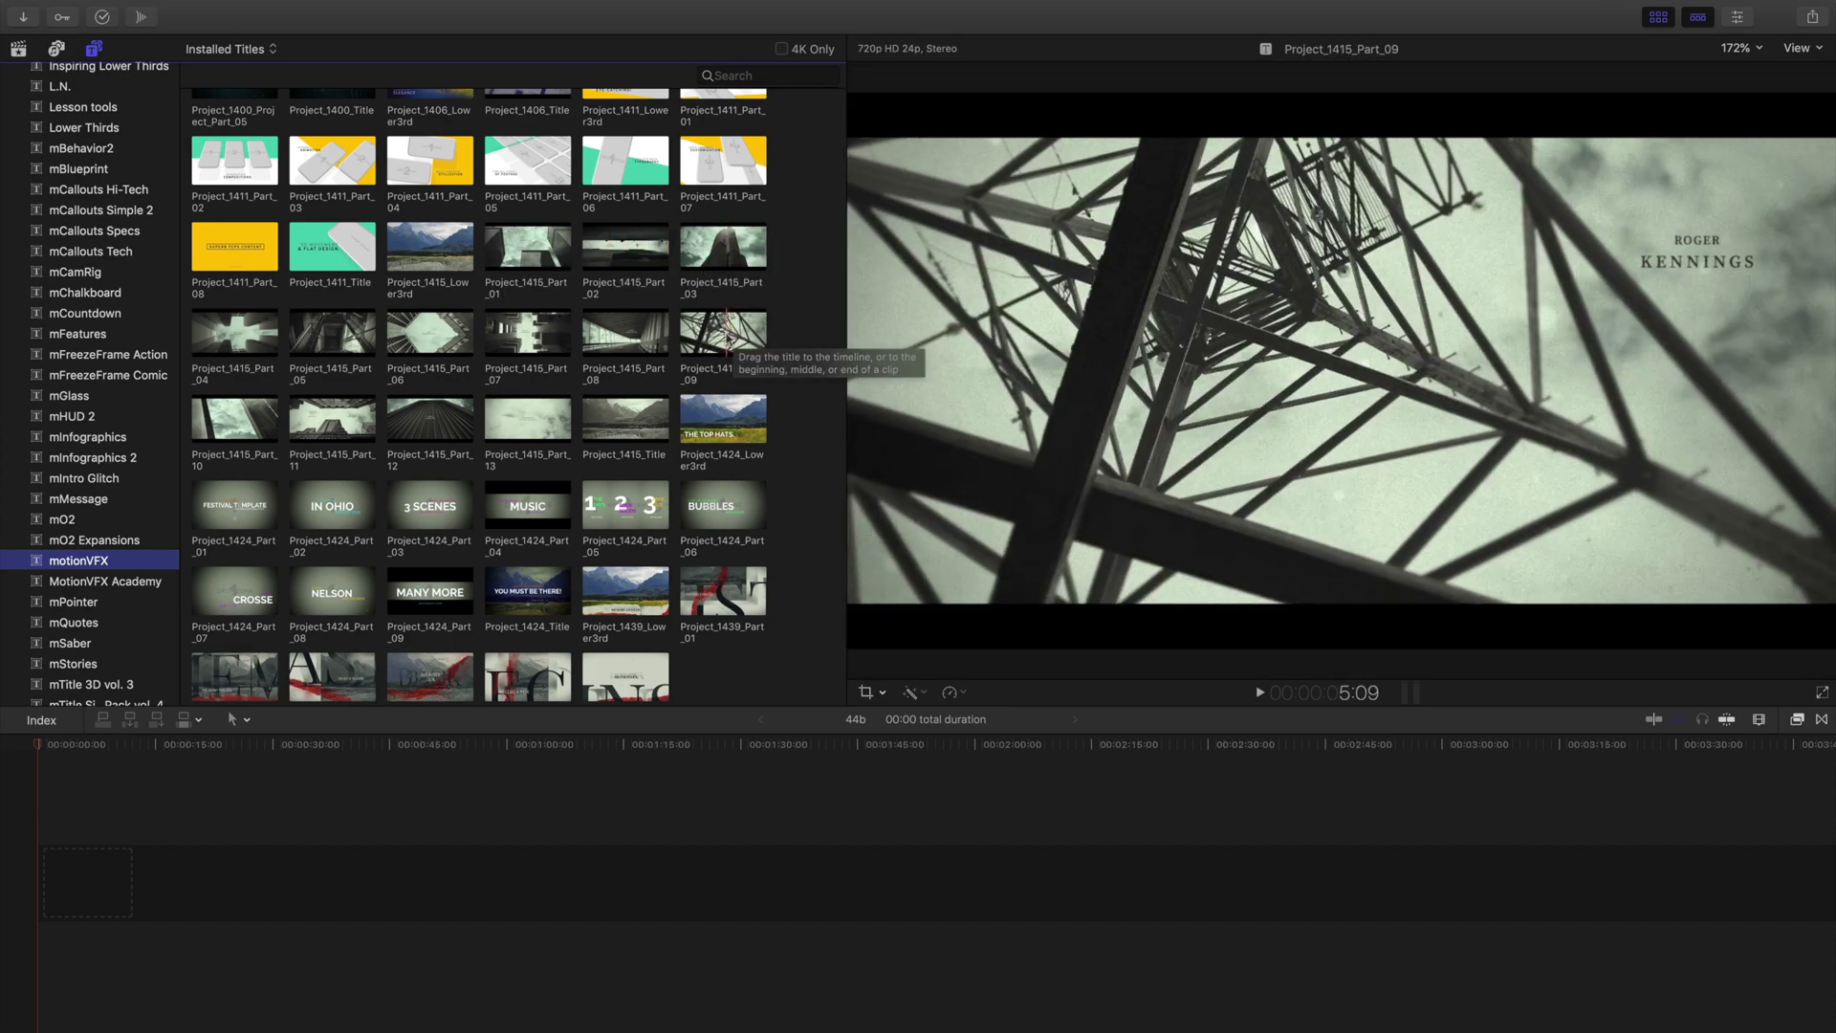
left_click_drag(540, 340, 84, 891)
left_click_drag(588, 356, 160, 872)
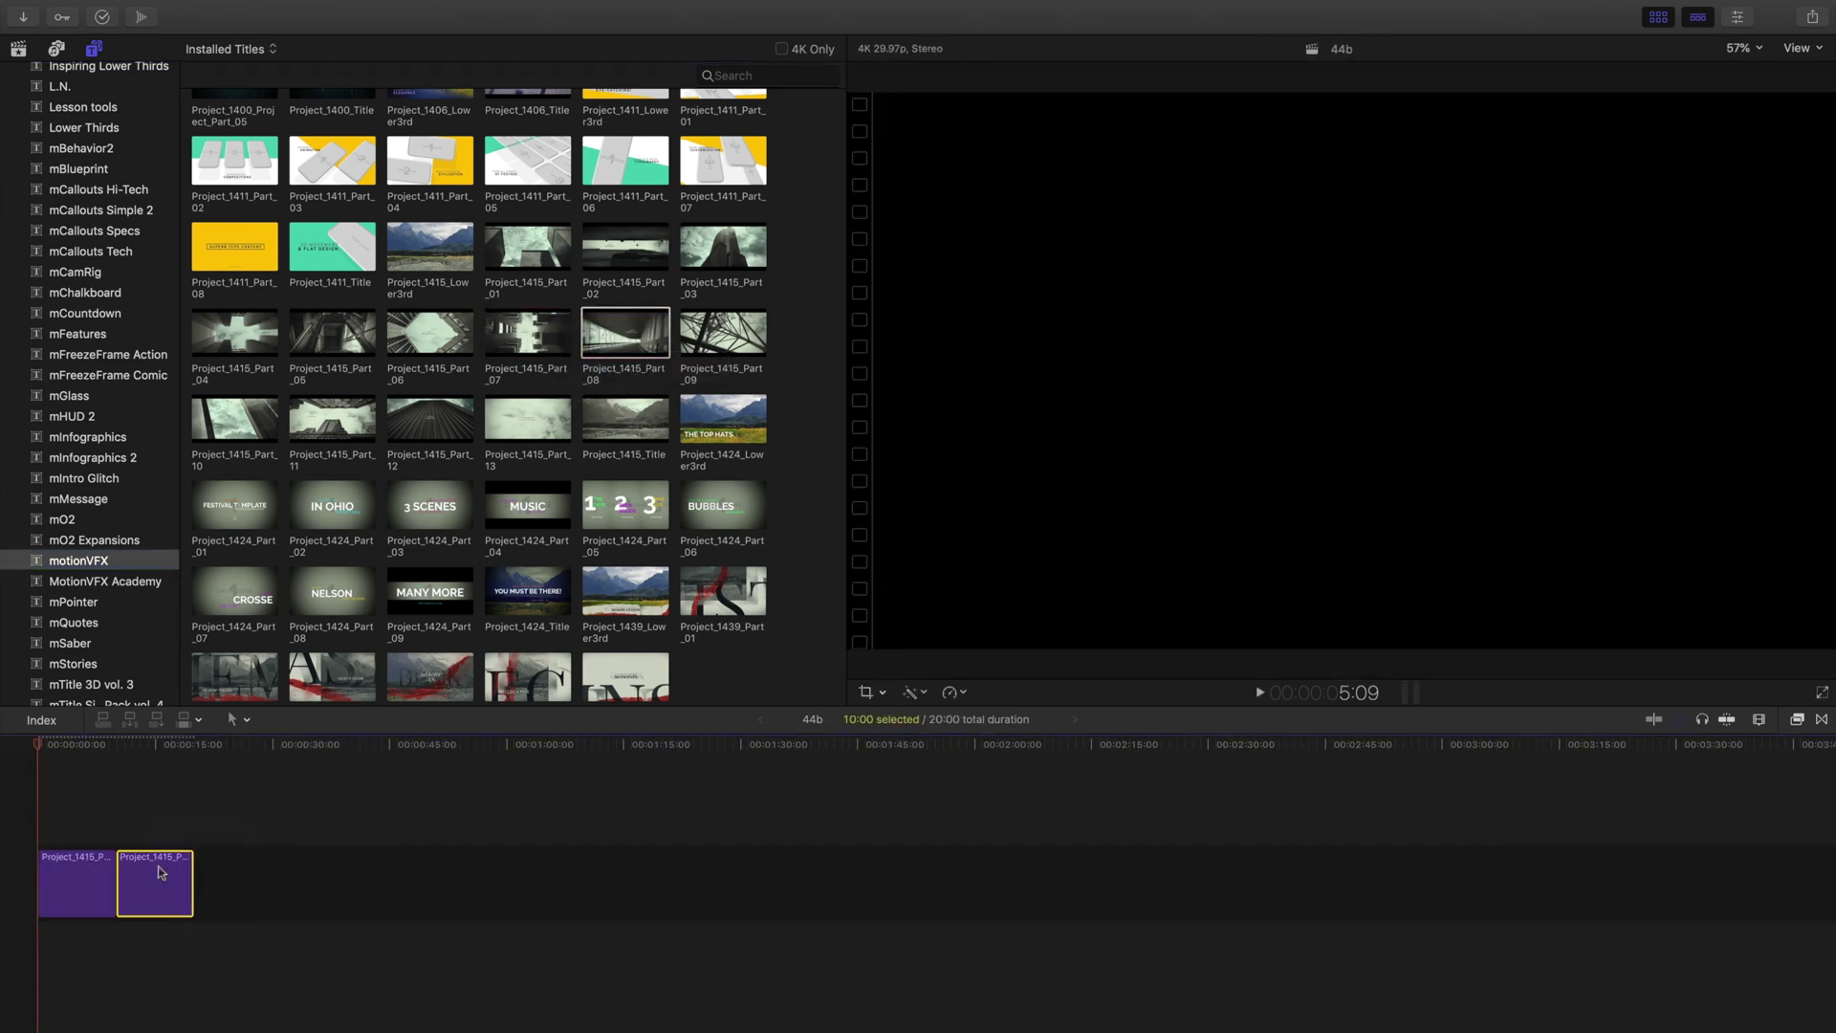
left_click_drag(239, 442, 239, 872)
left_click_drag(527, 424, 275, 884)
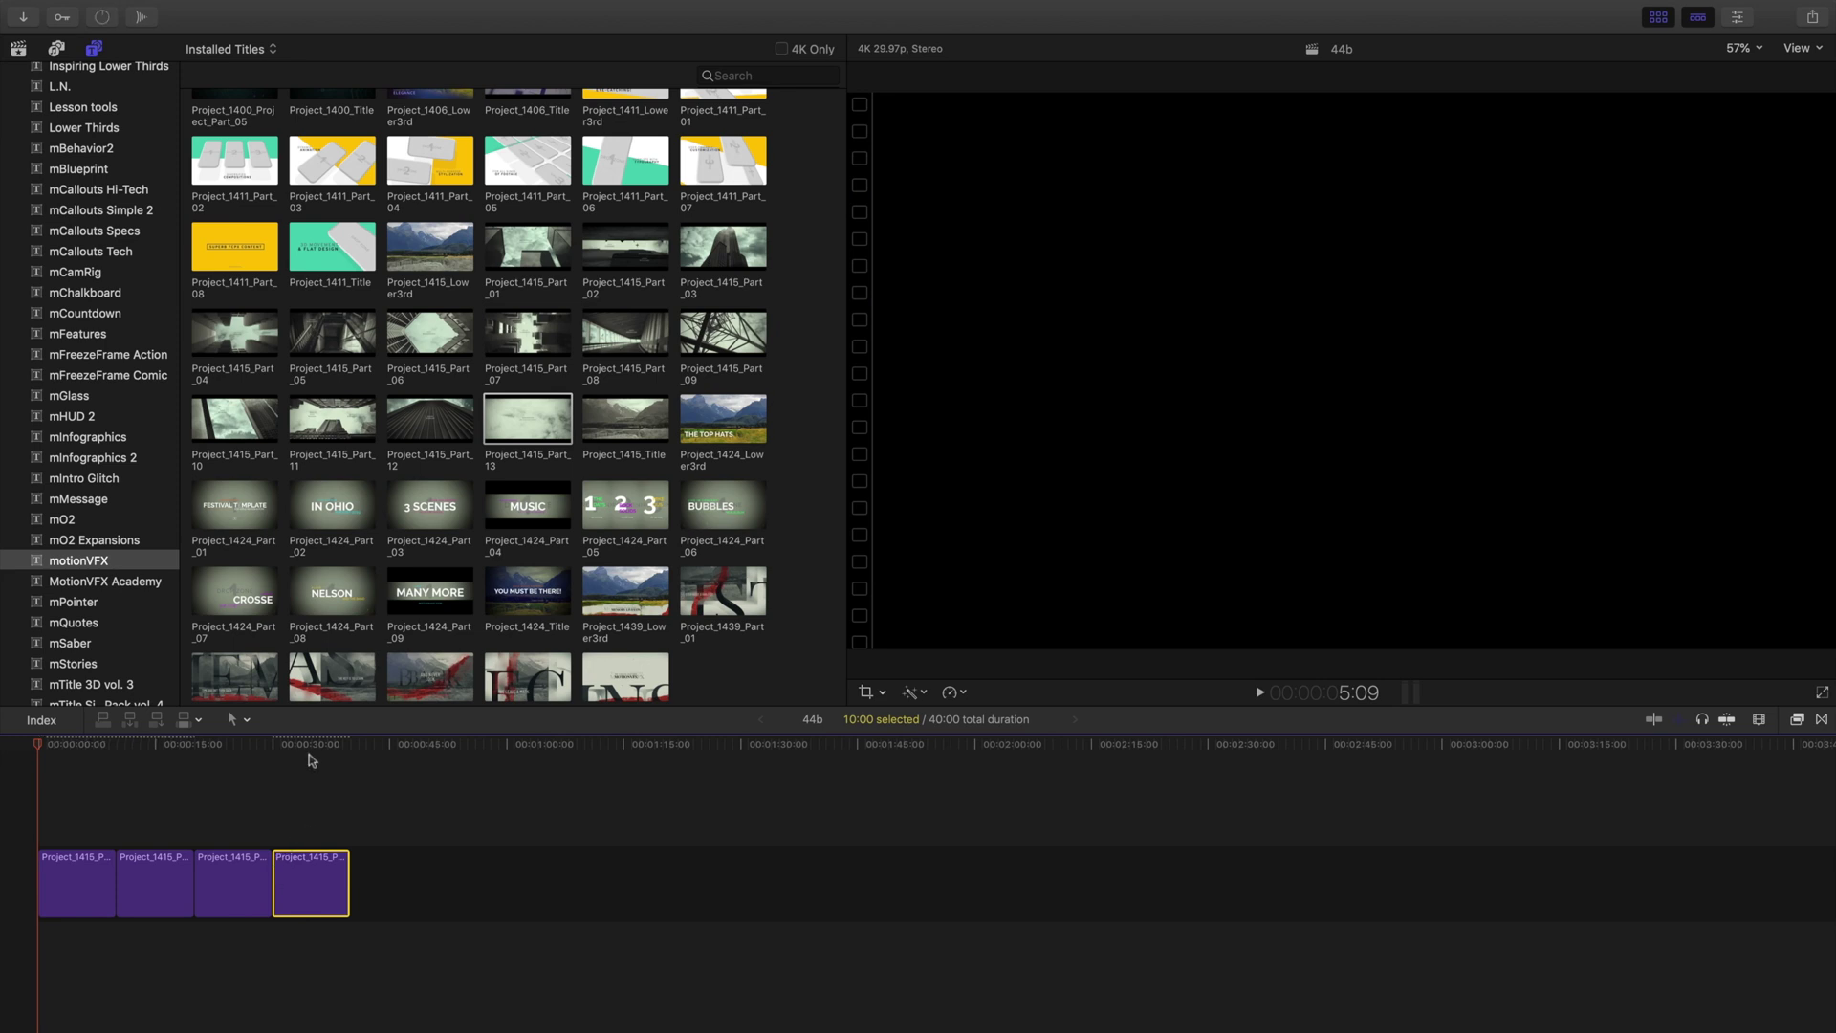
Zoom the timeline to fit all four title clips and scrub through them to preview
key("shift+z")
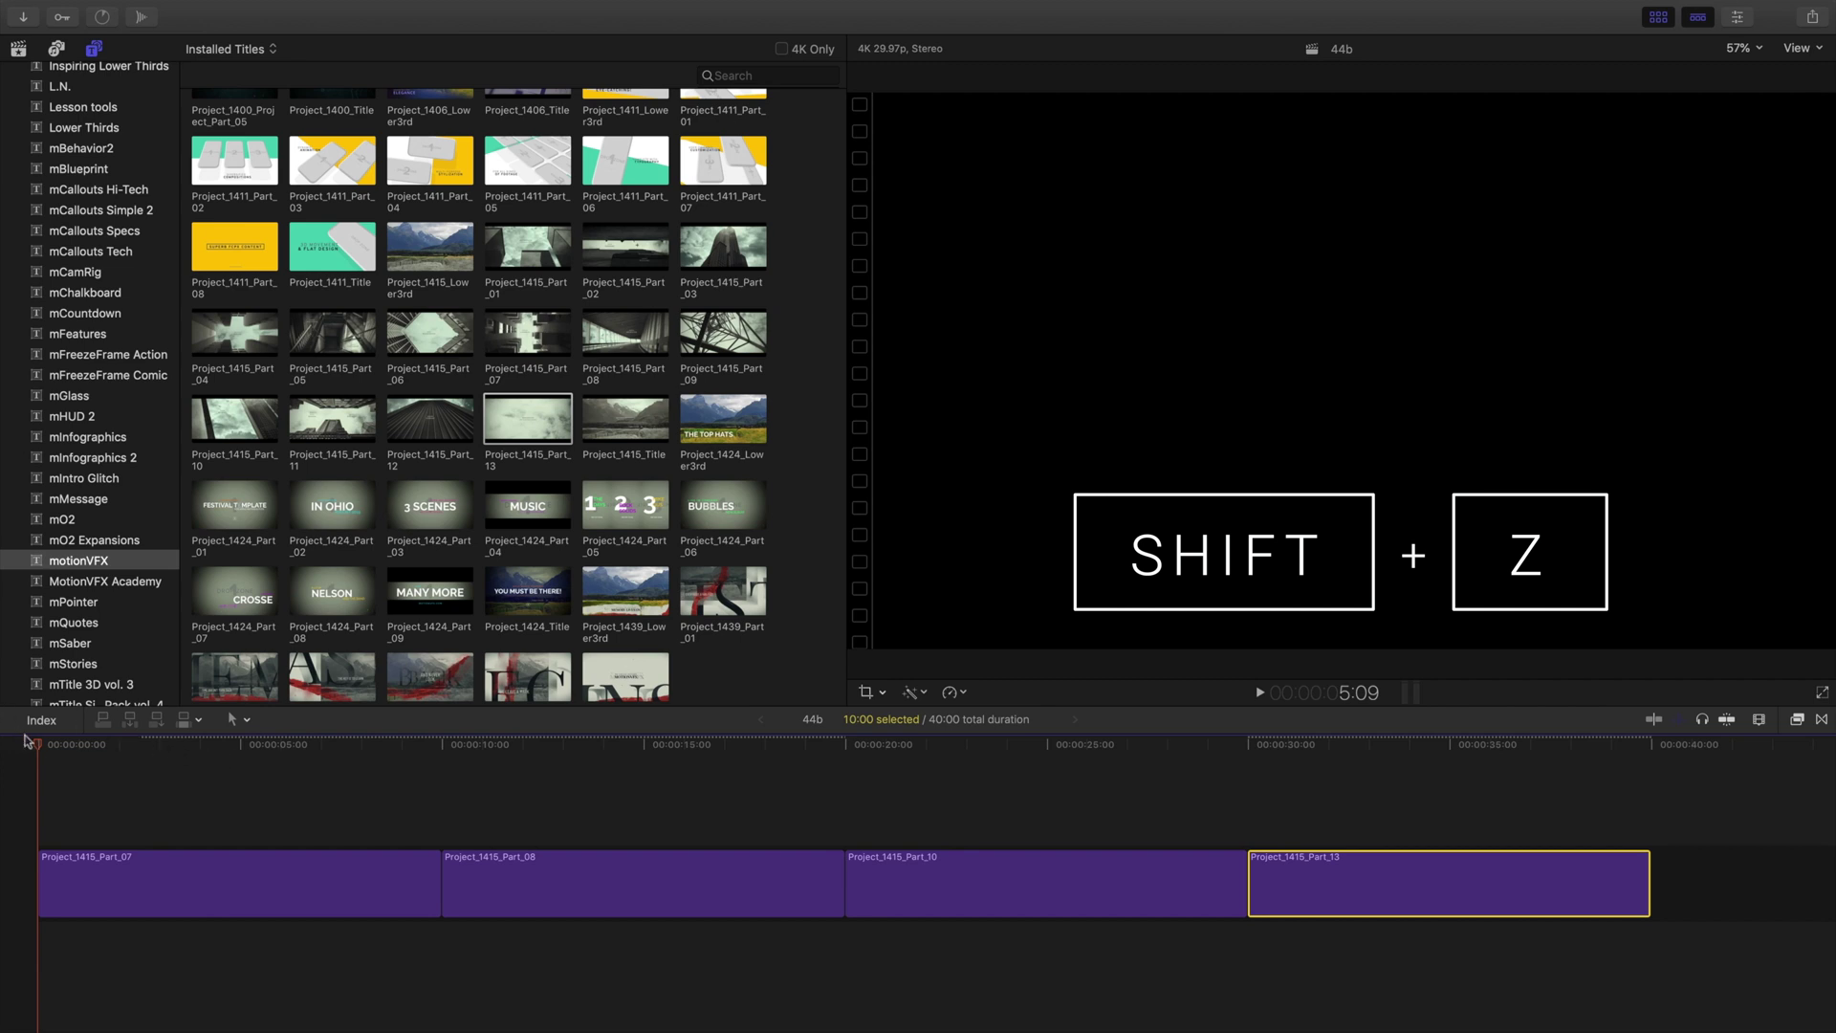
left_click_drag(38, 746, 1411, 801)
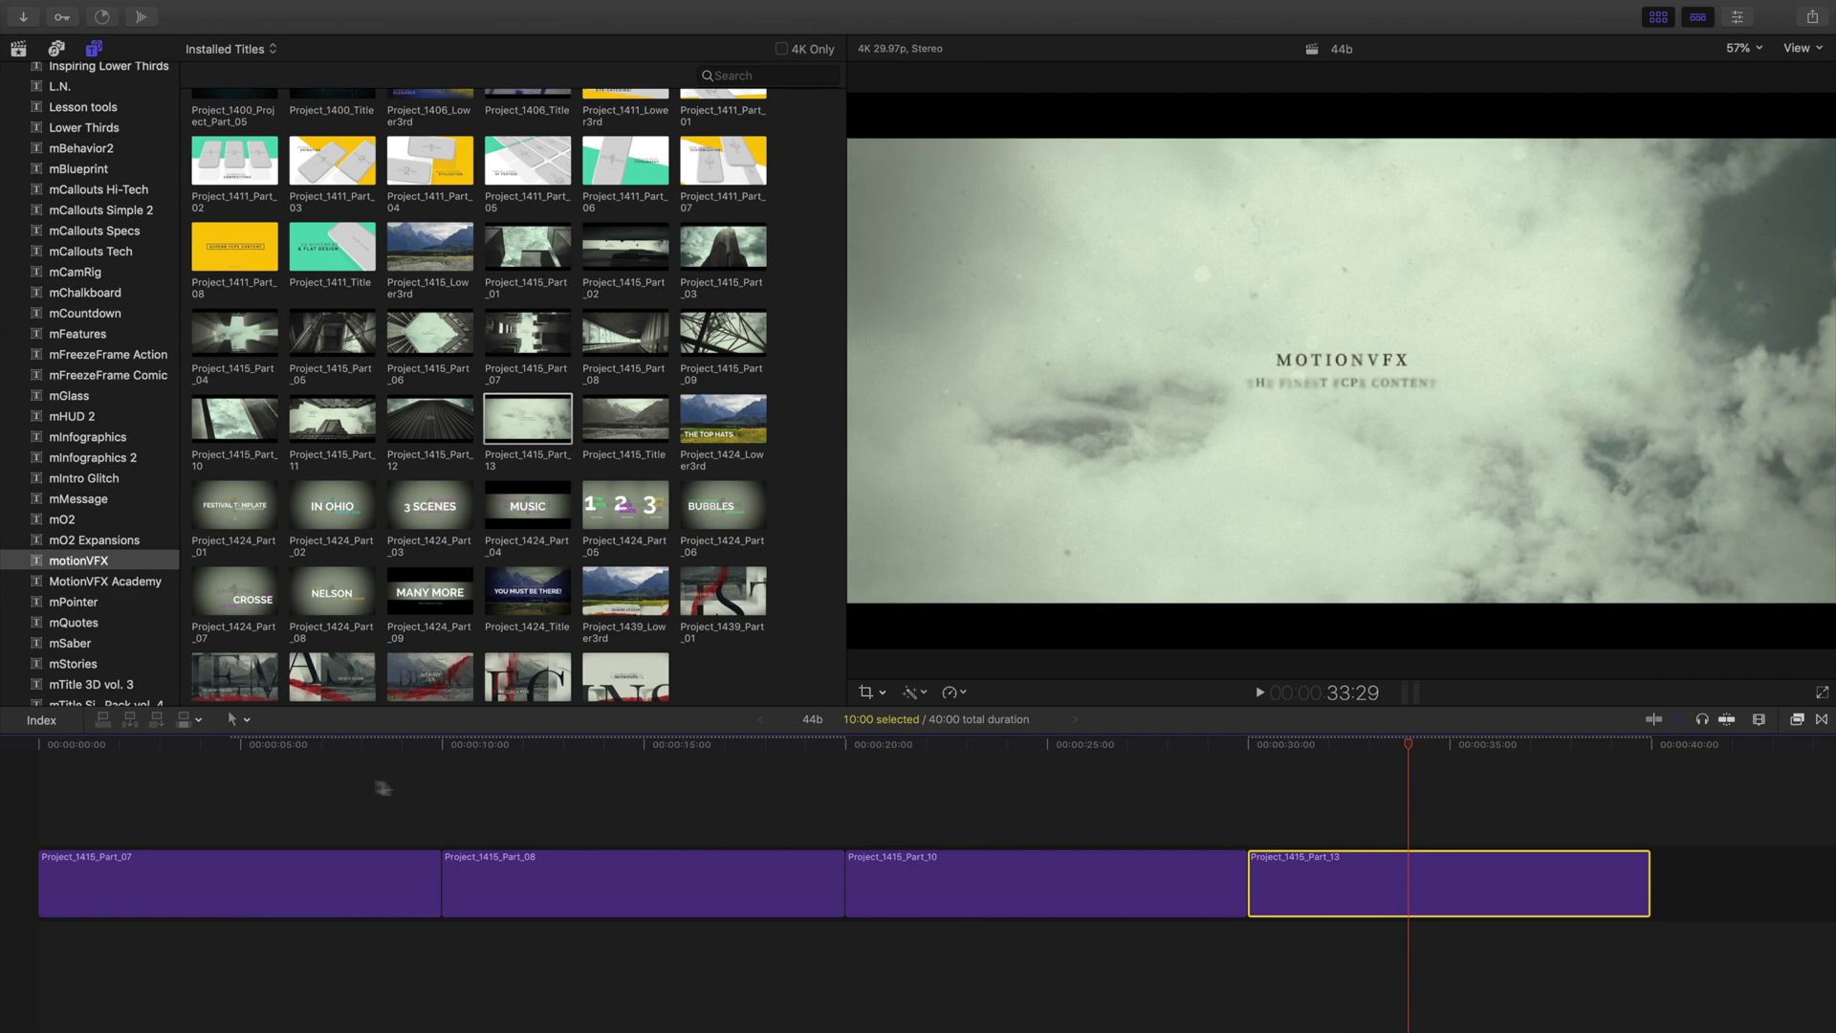
Trim the ends of the Part_07 and Part_08 title clips shorter
left_click(202, 745)
left_click_drag(440, 865, 271, 868)
left_click_drag(672, 861, 474, 873)
Set the Part_10 clip's duration to 8:00
left_click(678, 862)
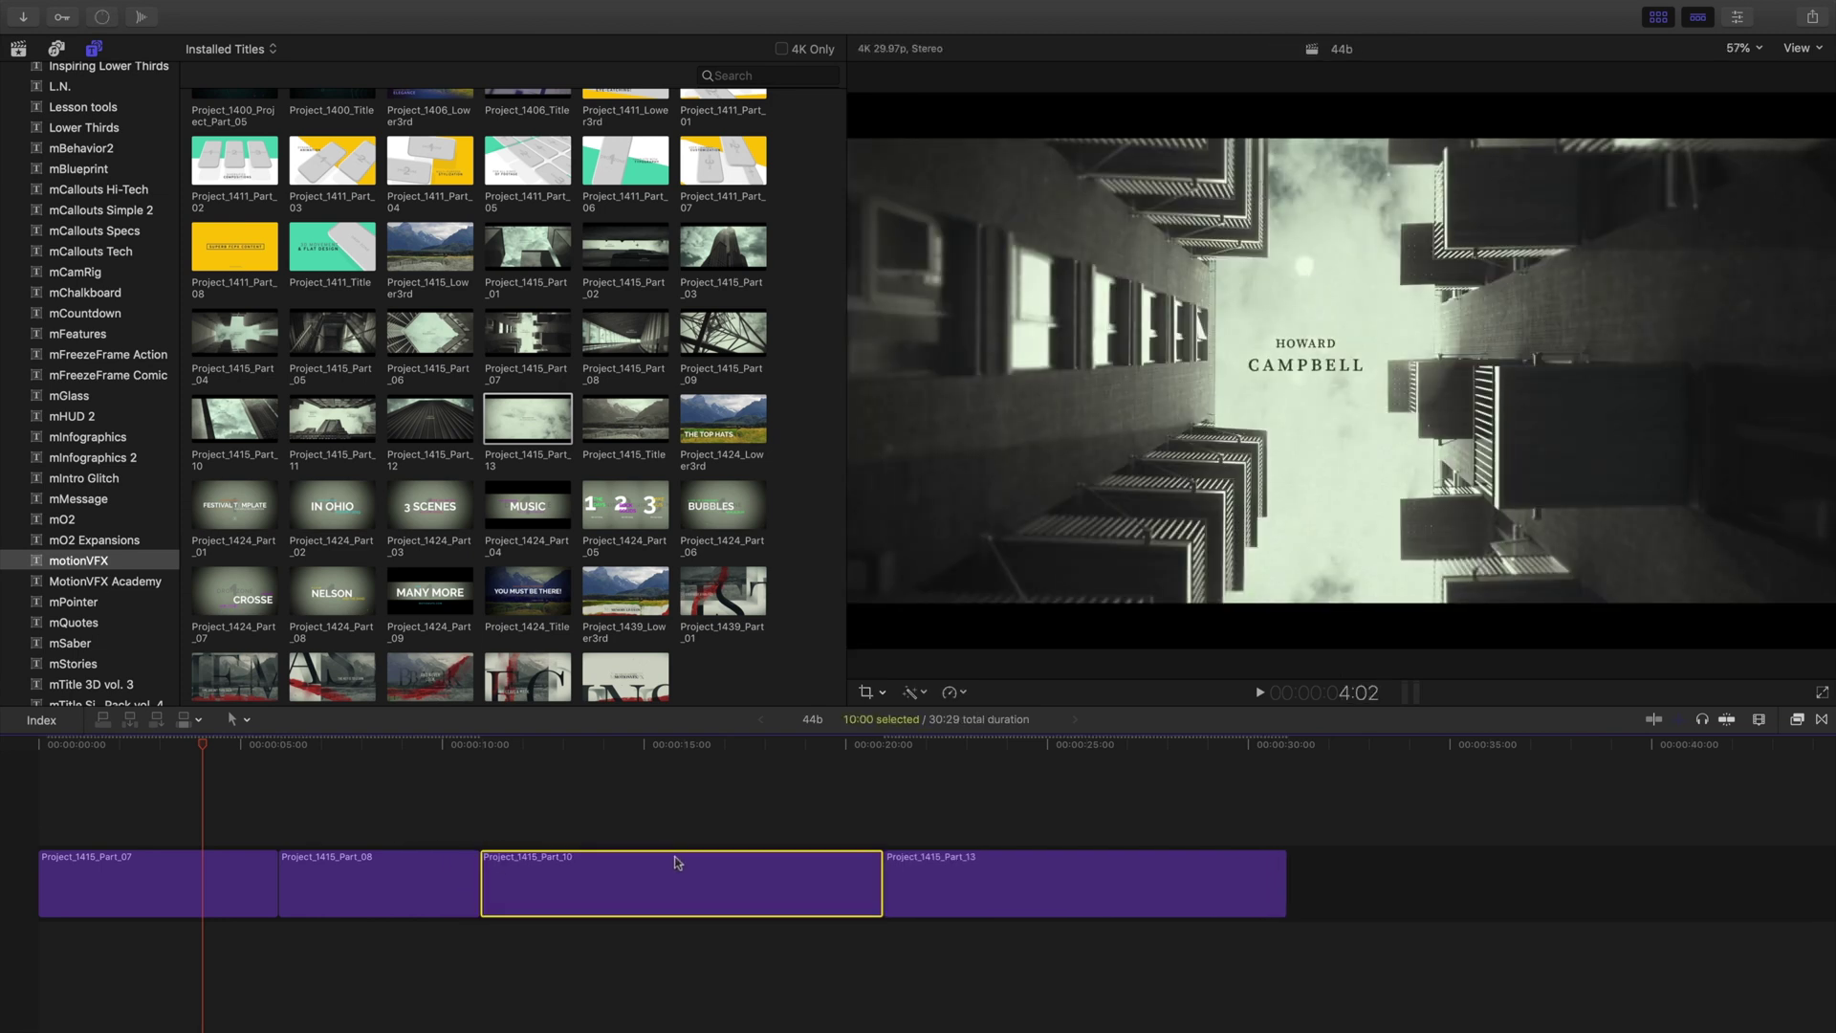
key("ctrl+d")
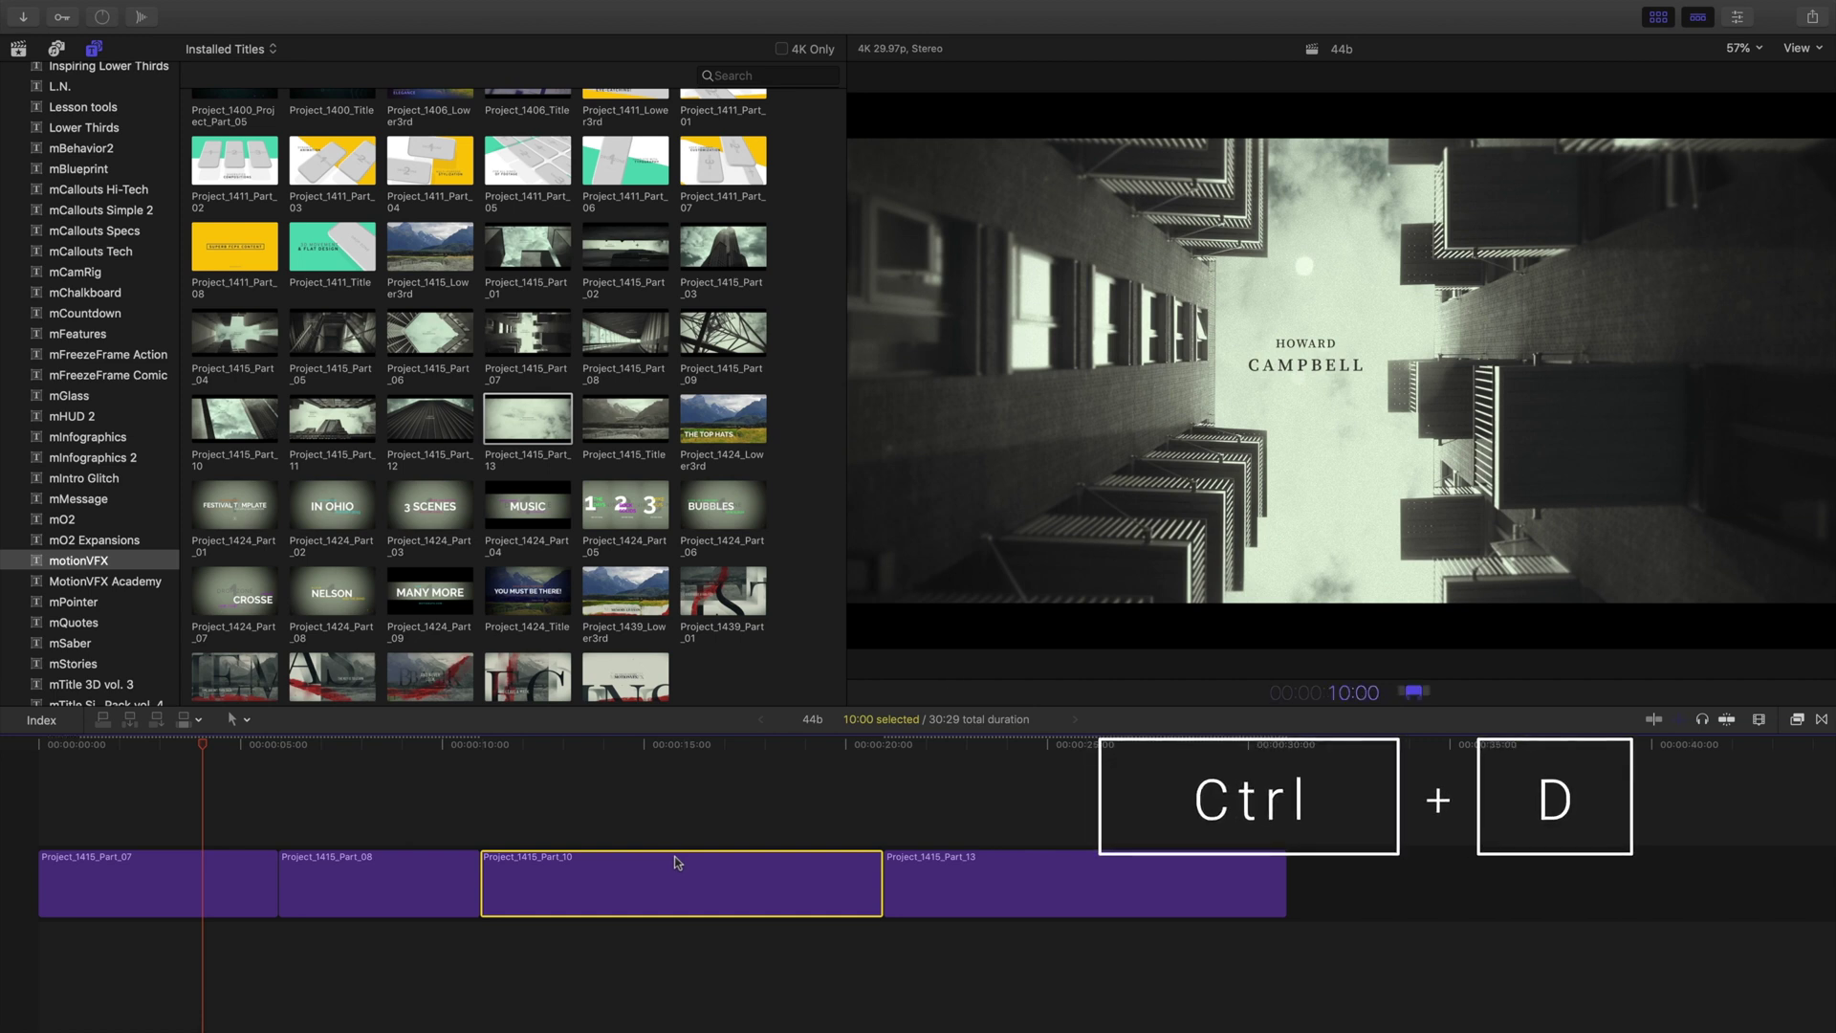
type("8:00")
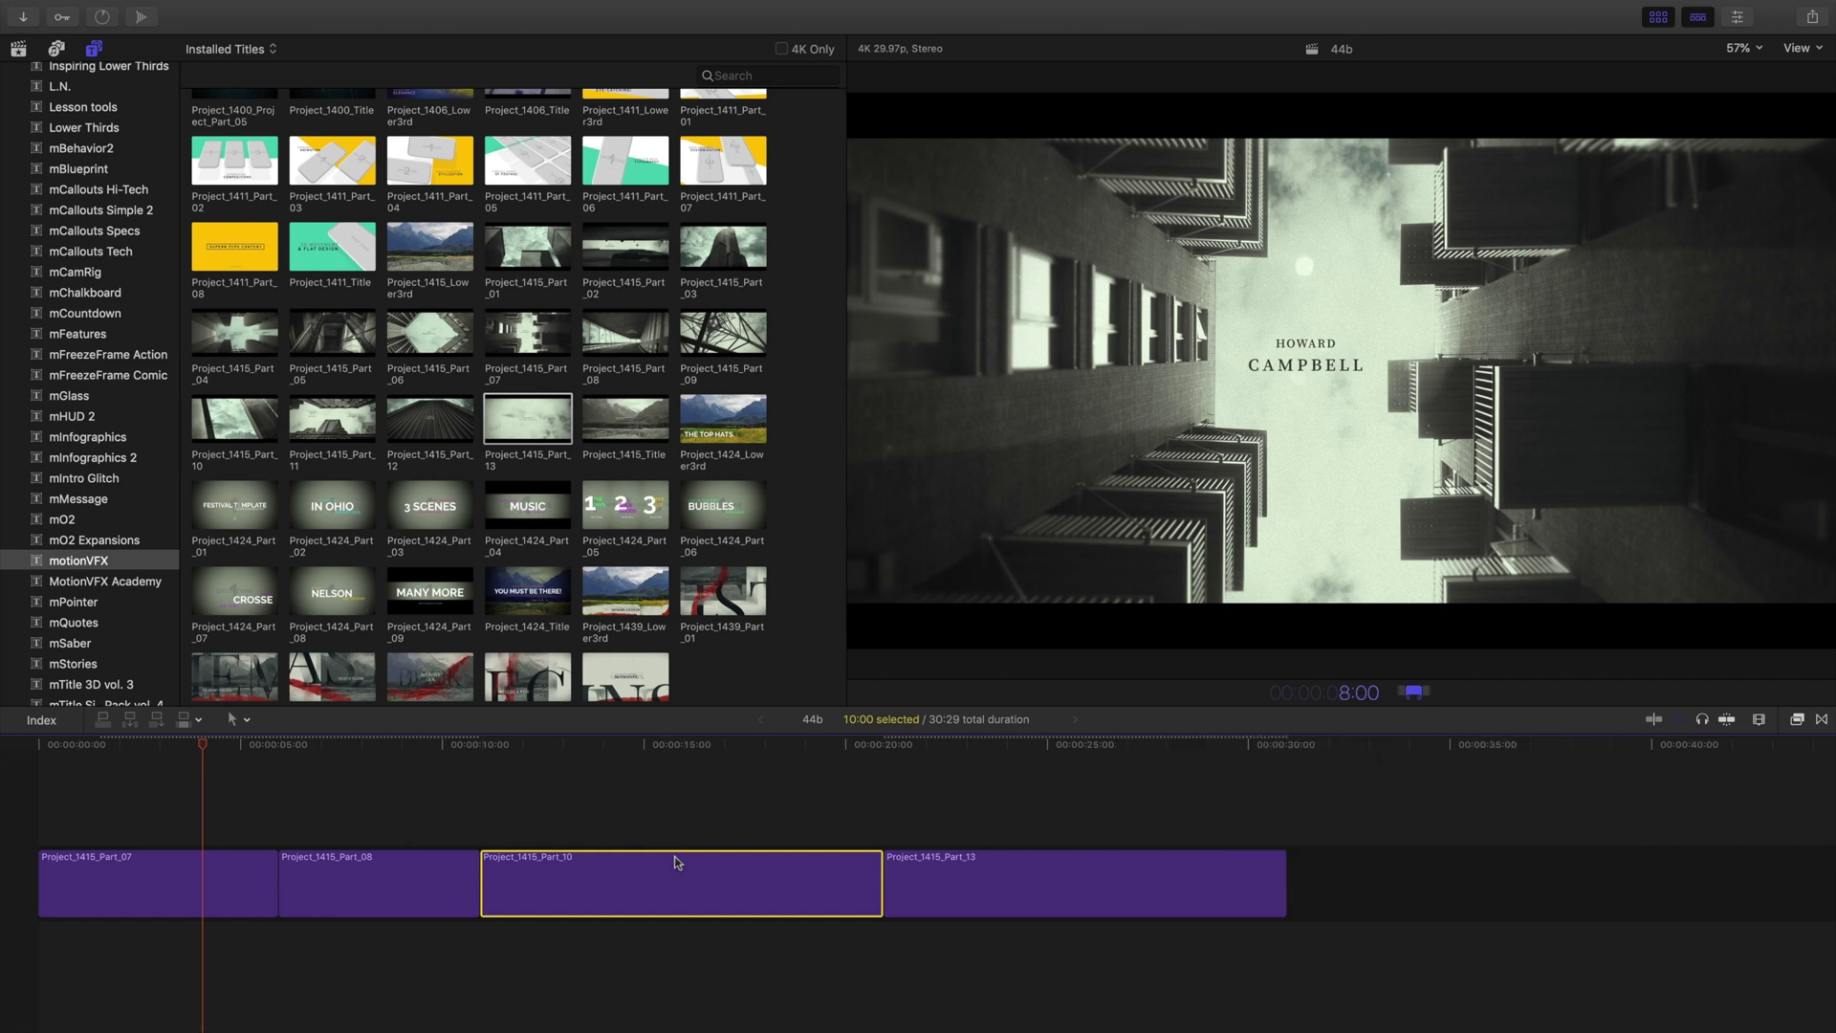
key("Return")
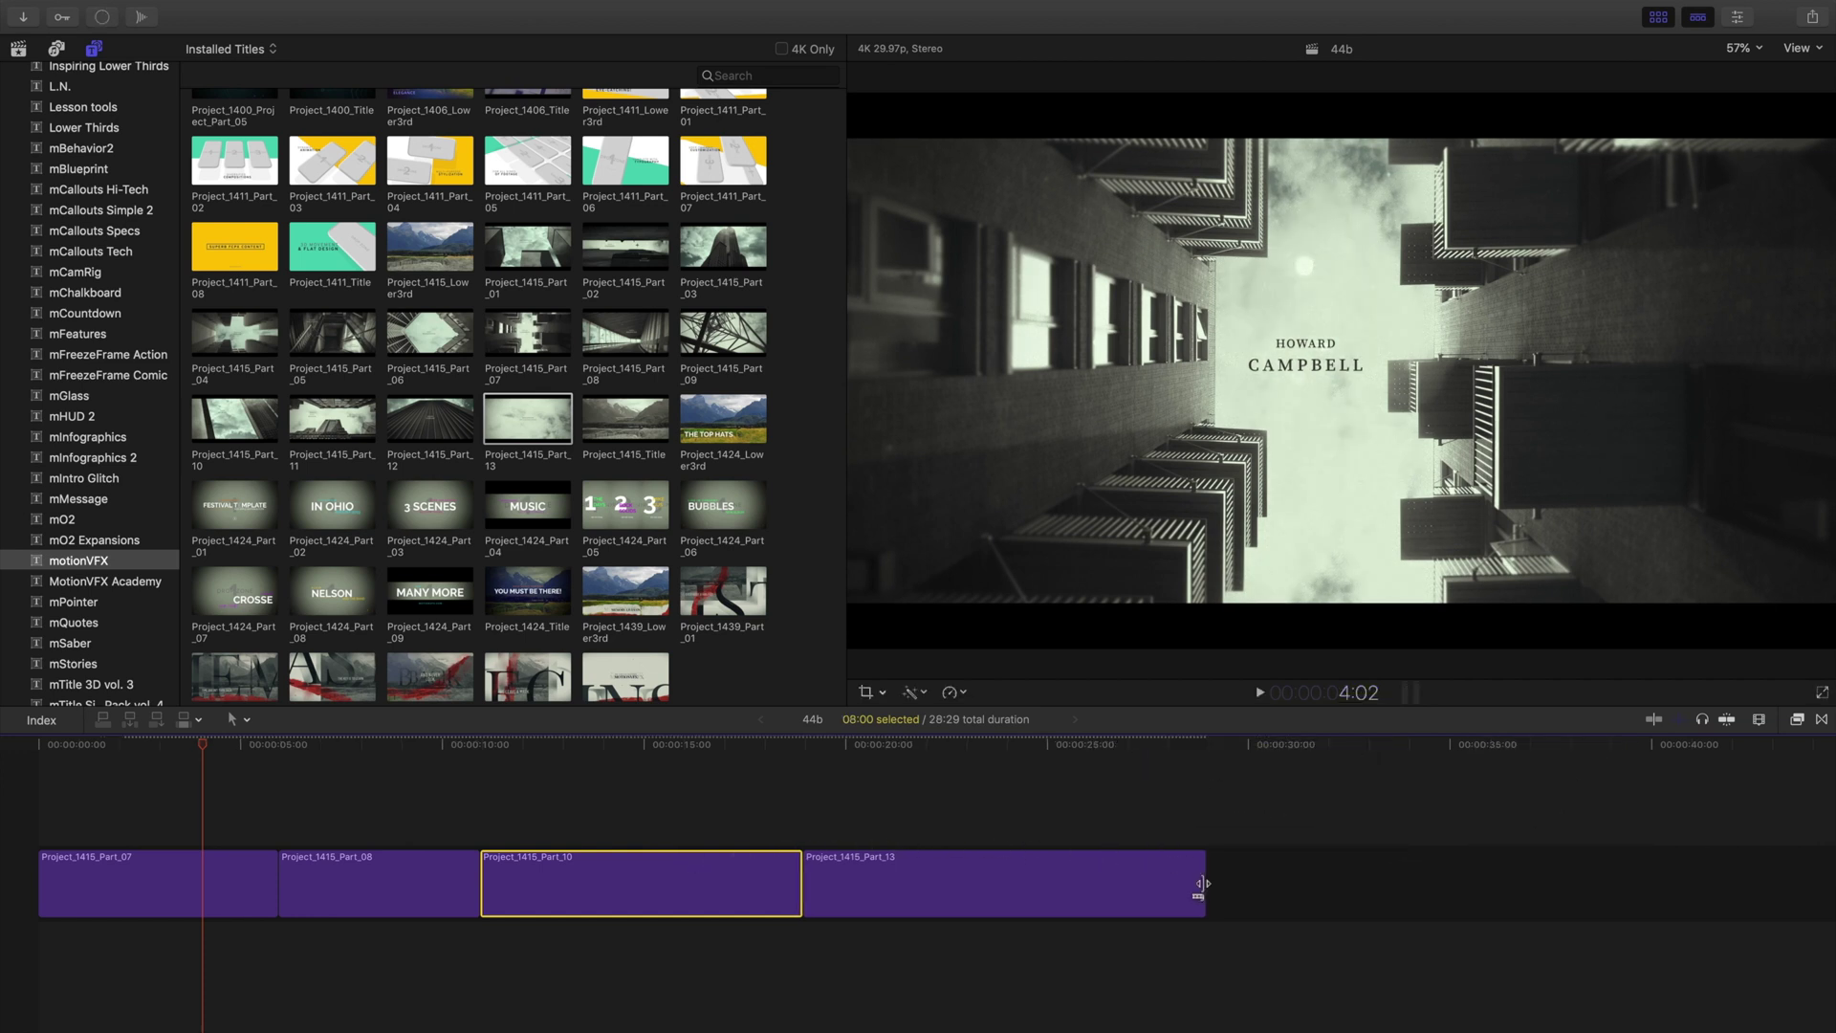
Extend Part_13 to 11:00 so the spot totals about 29:29
left_click_drag(1201, 885, 1212, 883)
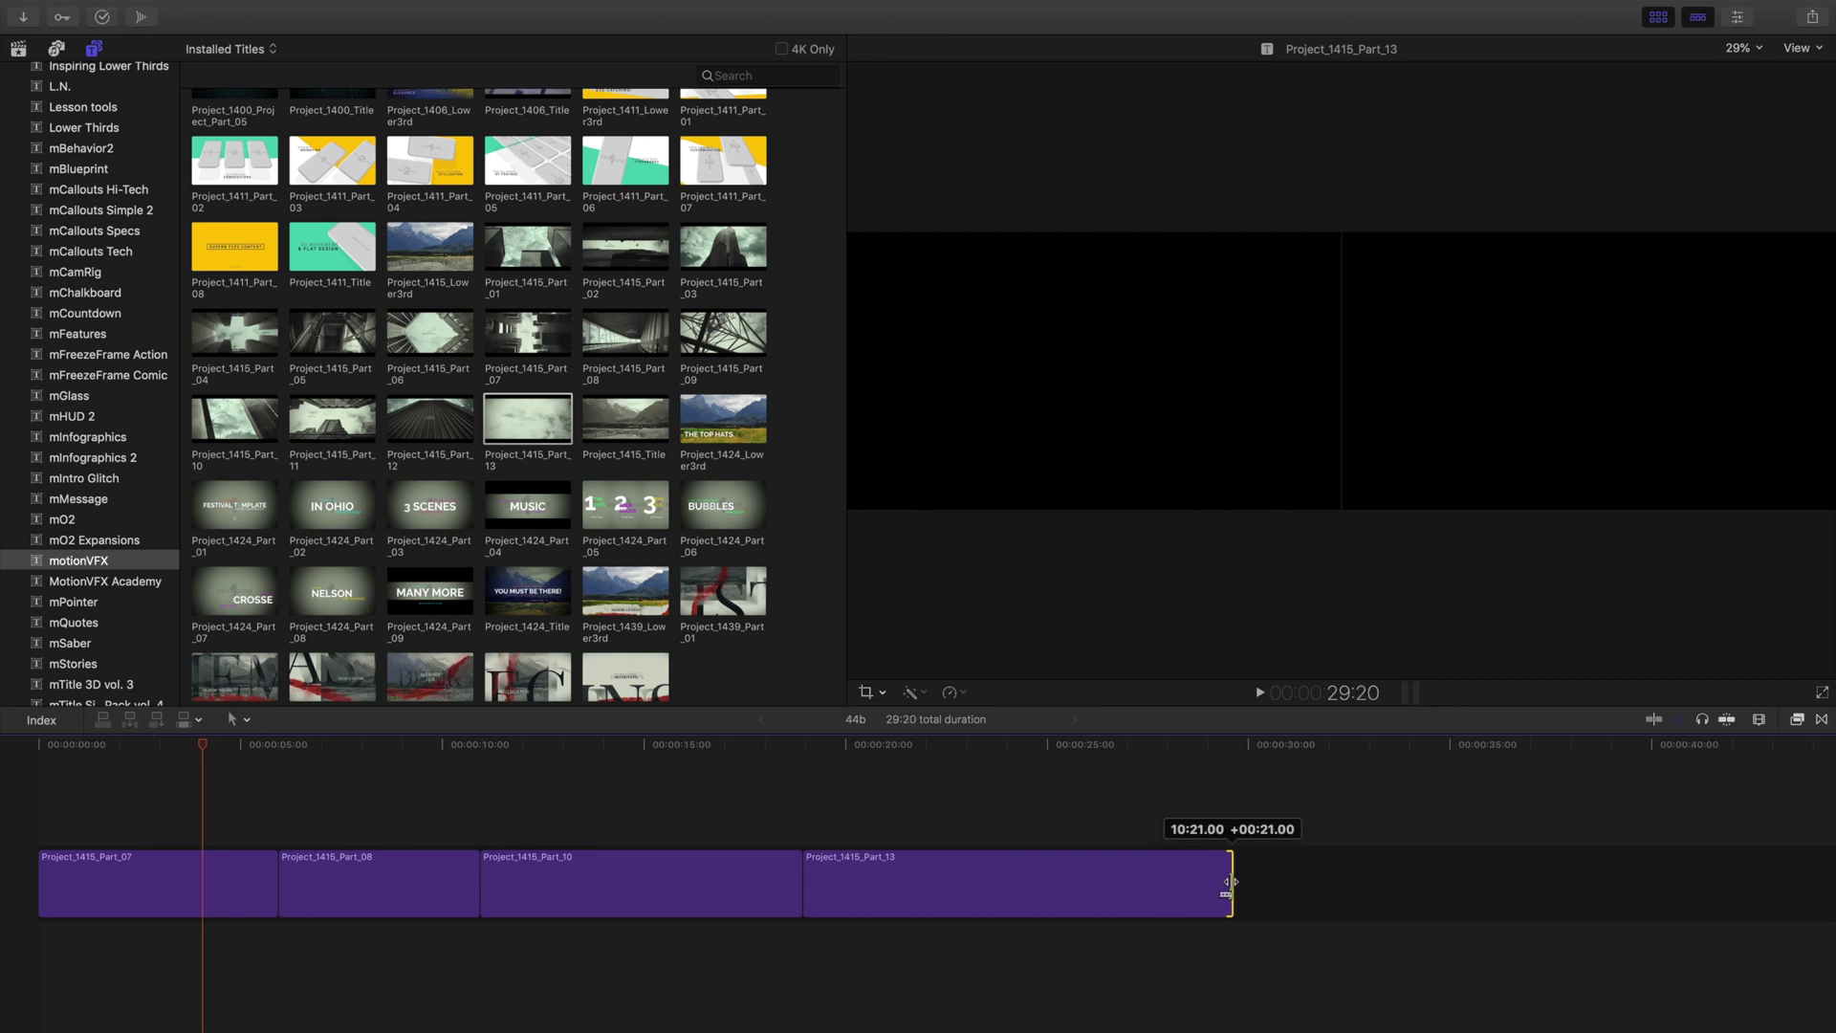
left_click_drag(1239, 882, 1242, 882)
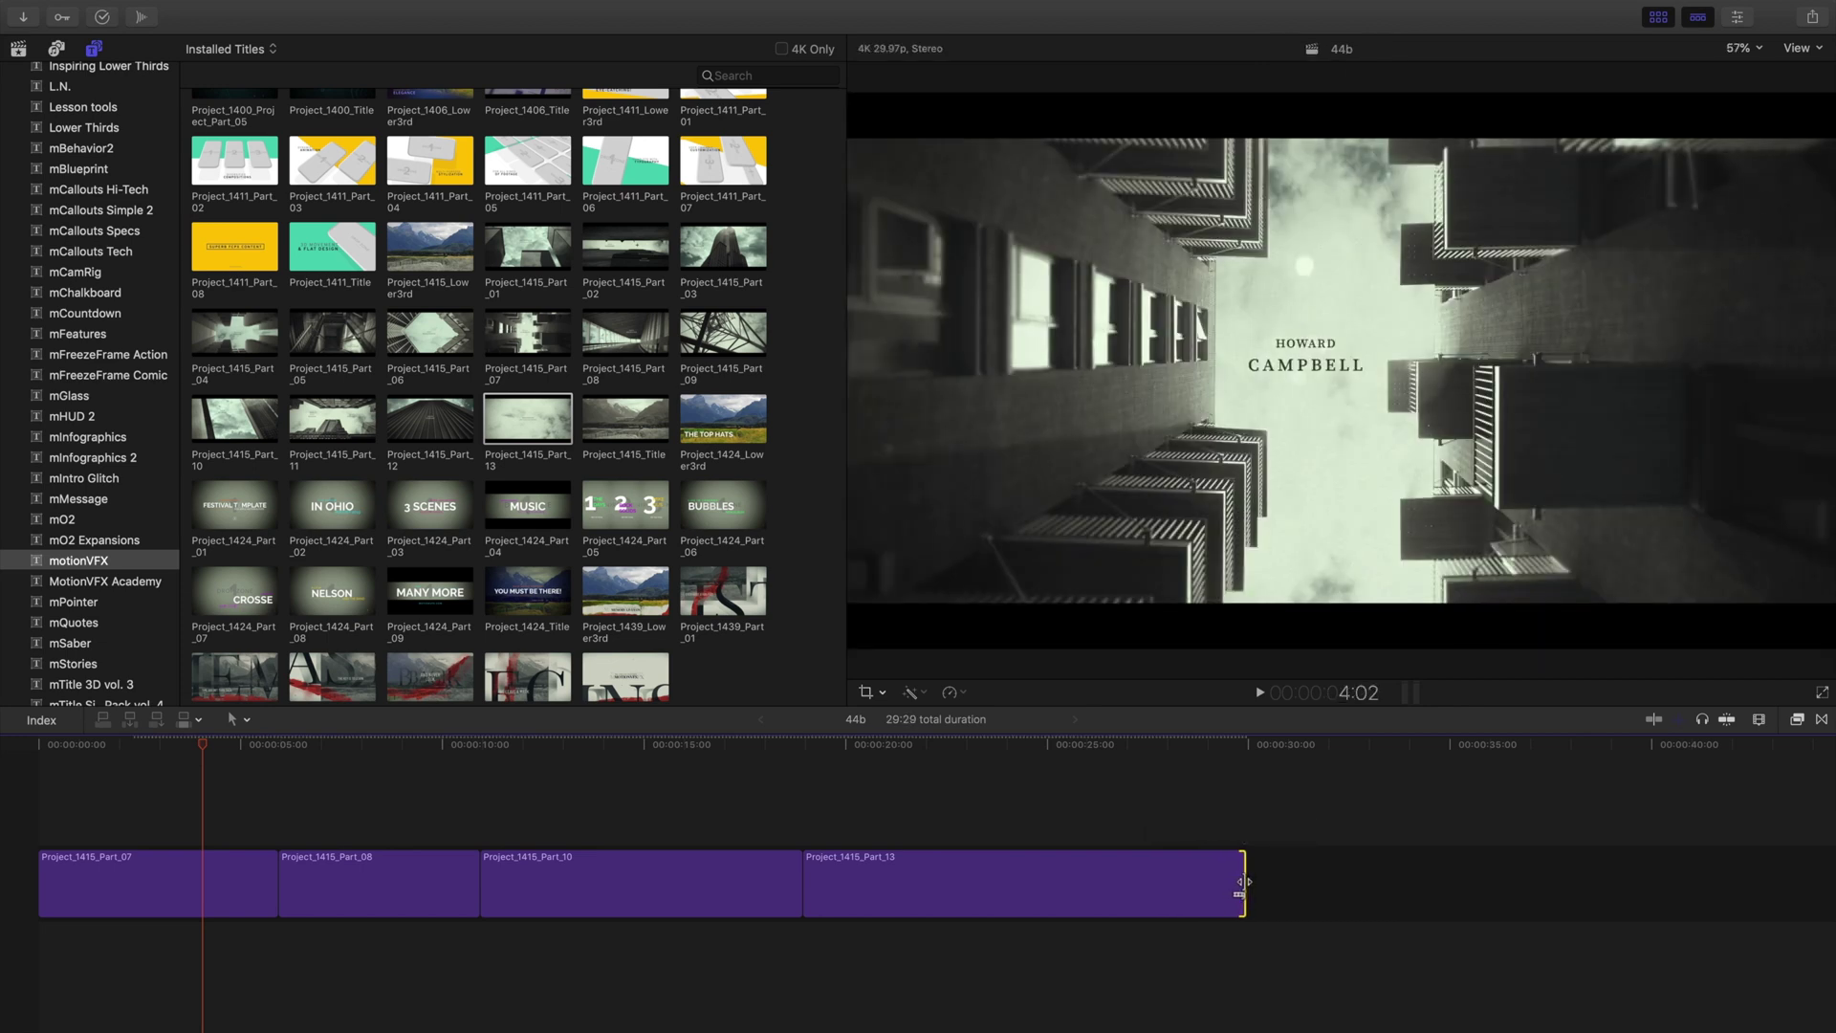
left_click(64, 748)
Set Part_07's Widescreen Opacity to 0% and play back the first title
left_click(108, 871)
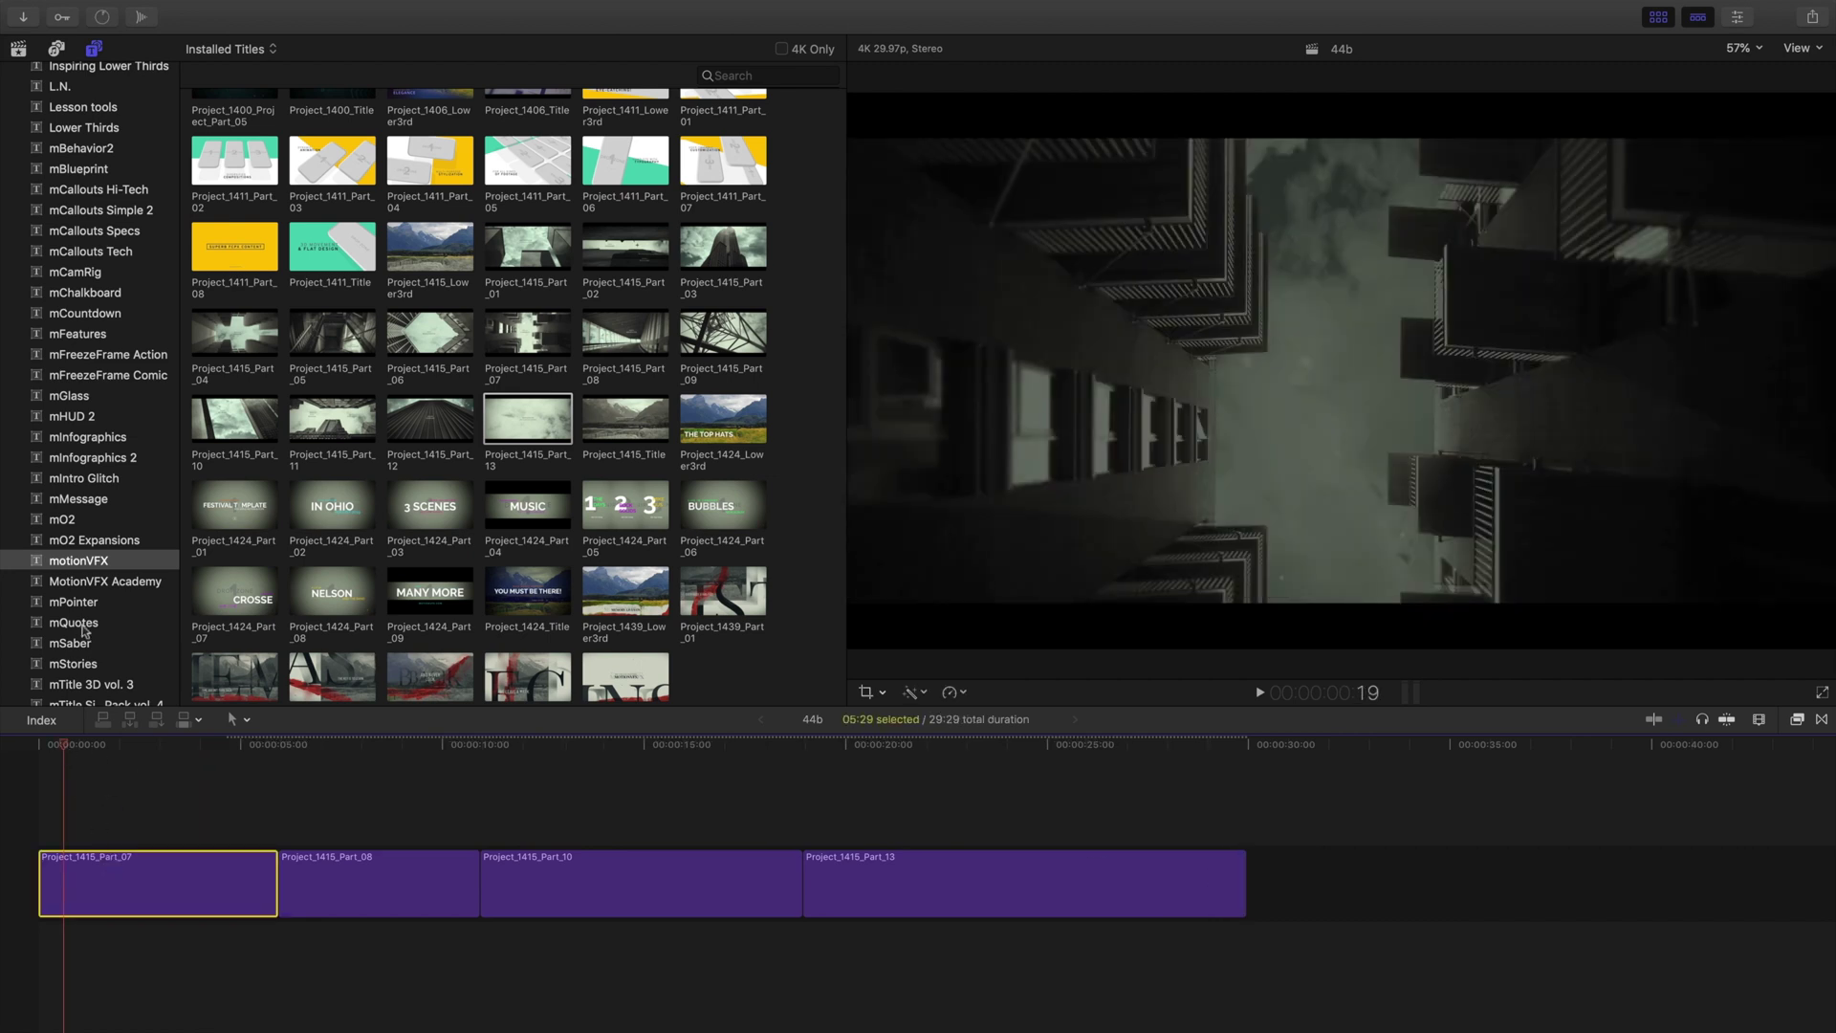
left_click(1736, 21)
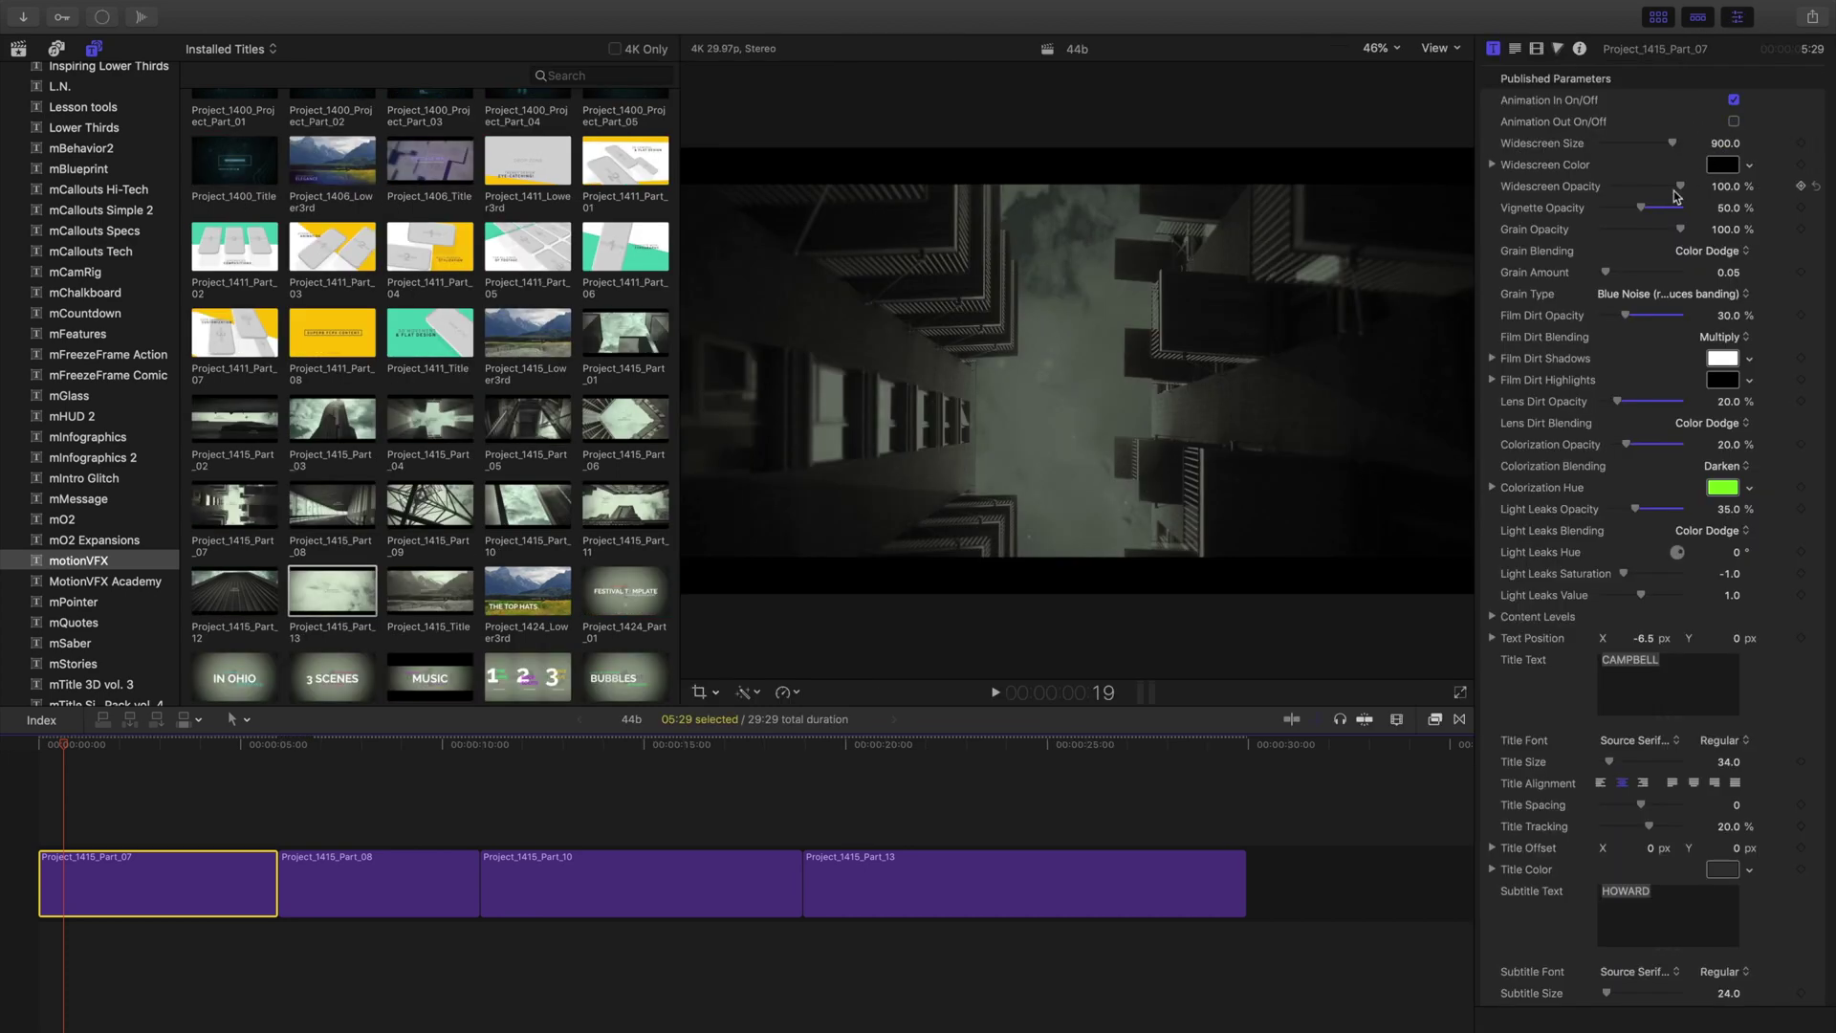
left_click_drag(1681, 191, 1596, 187)
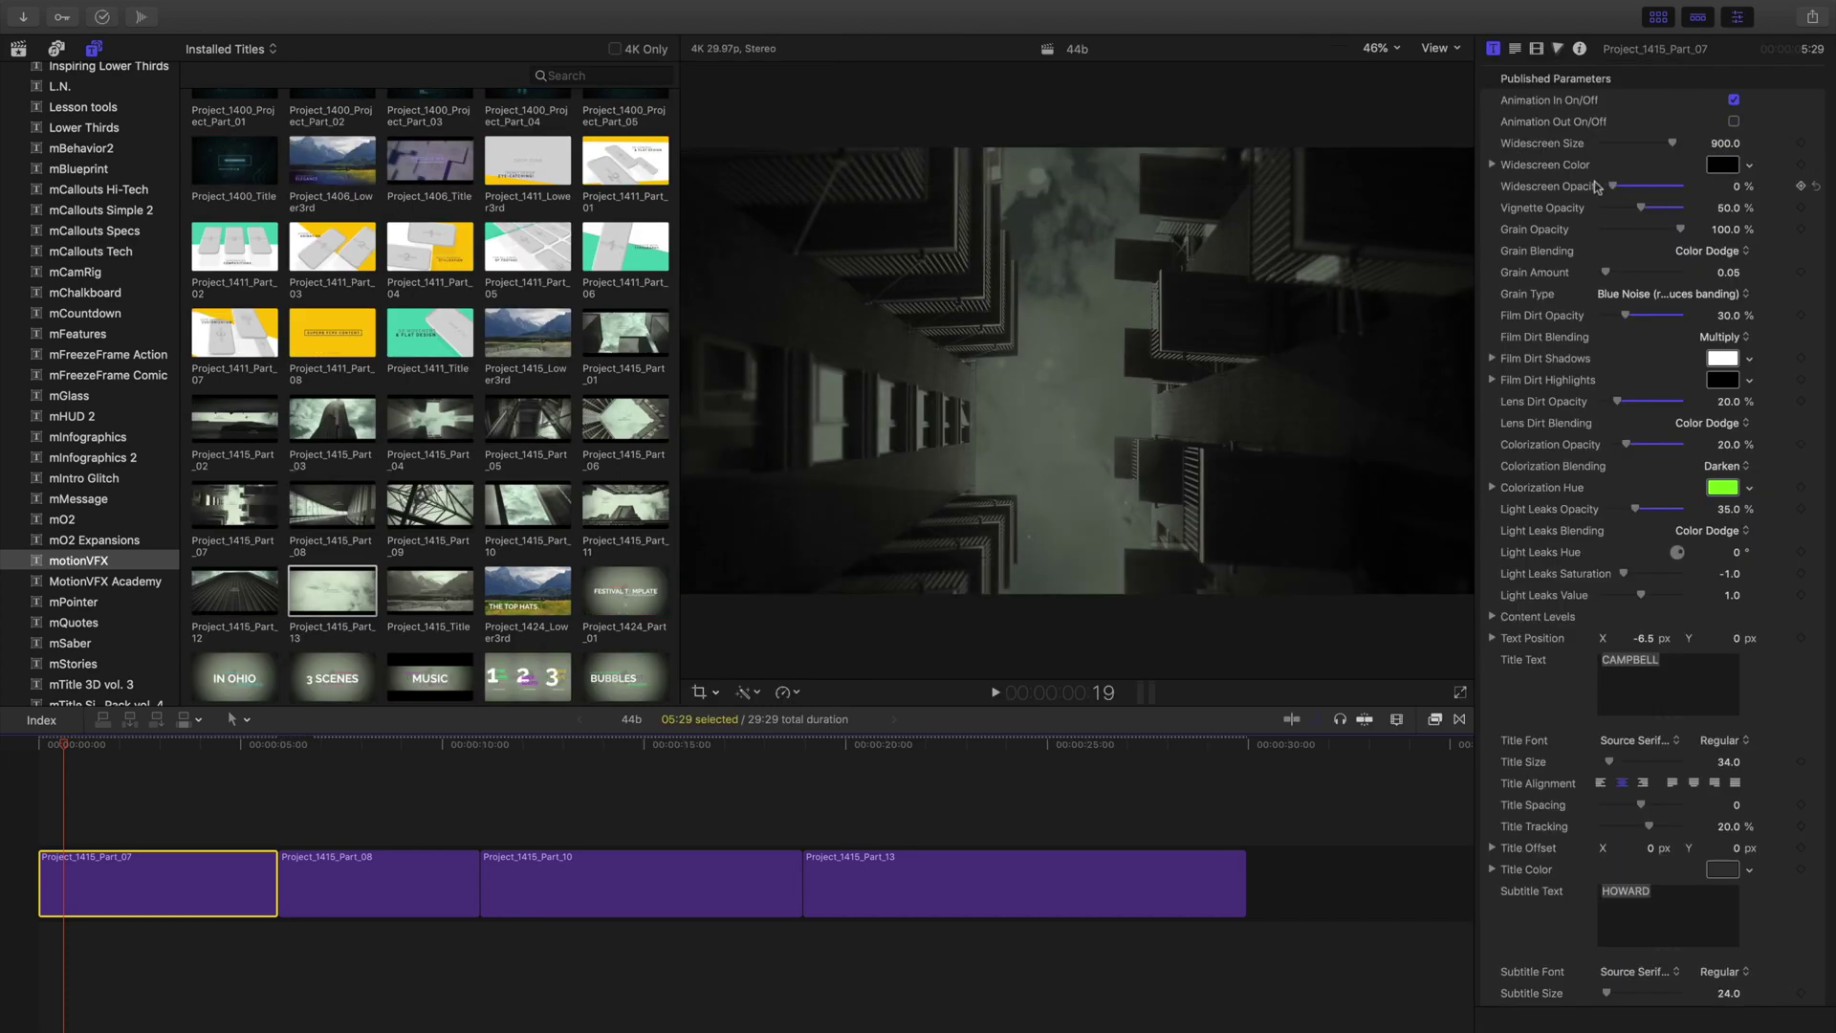
key("space")
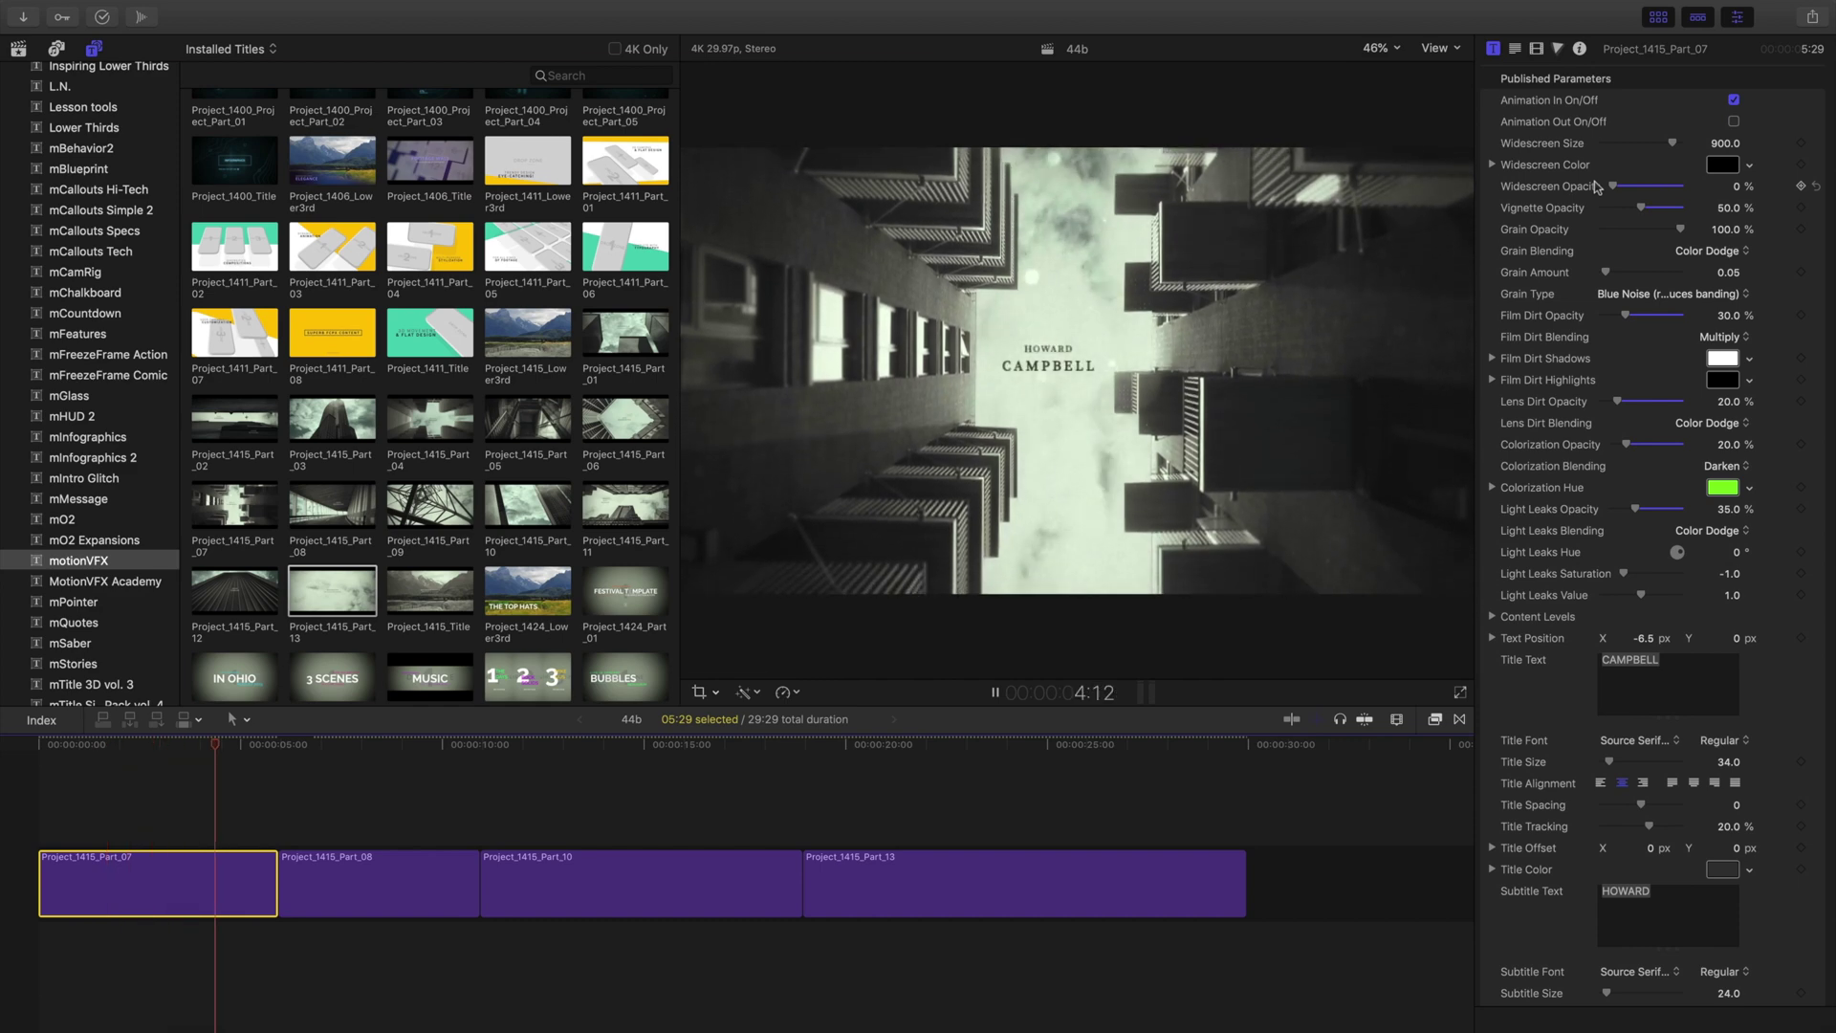
key("space")
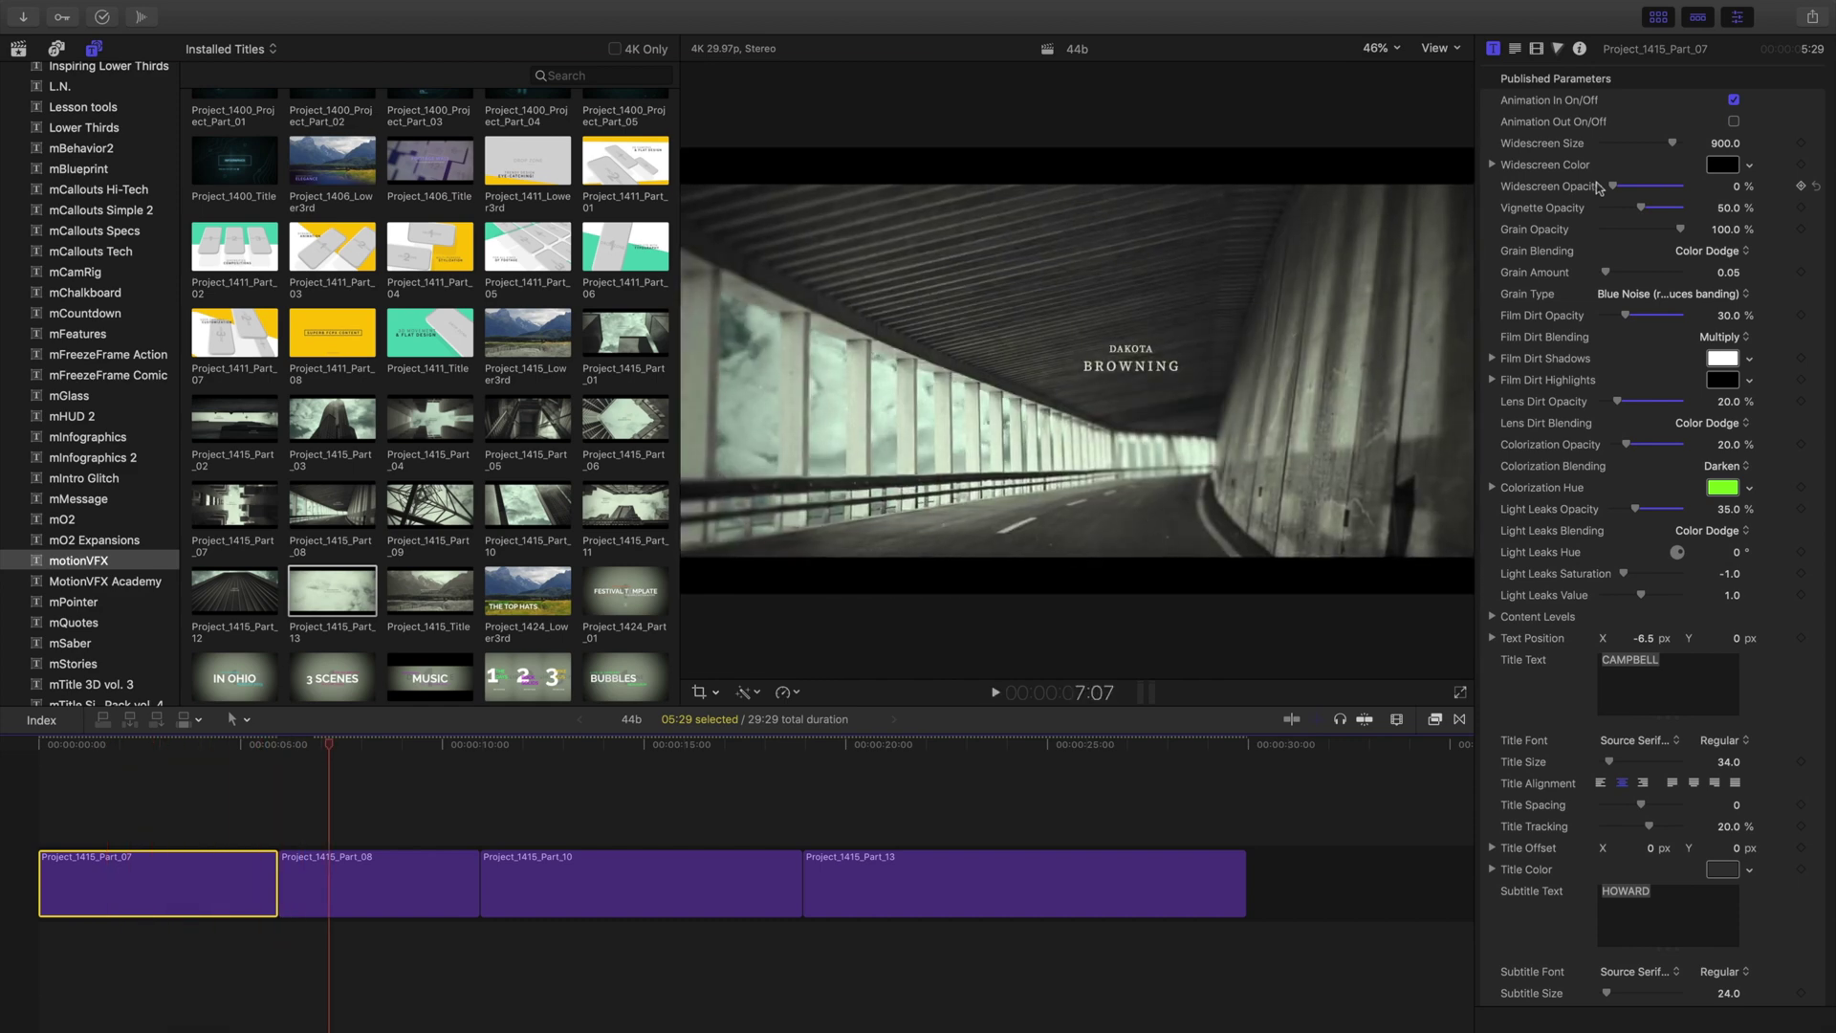
Turn off Part_08's outro animation and set its Widescreen Opacity to 0%
left_click(438, 874)
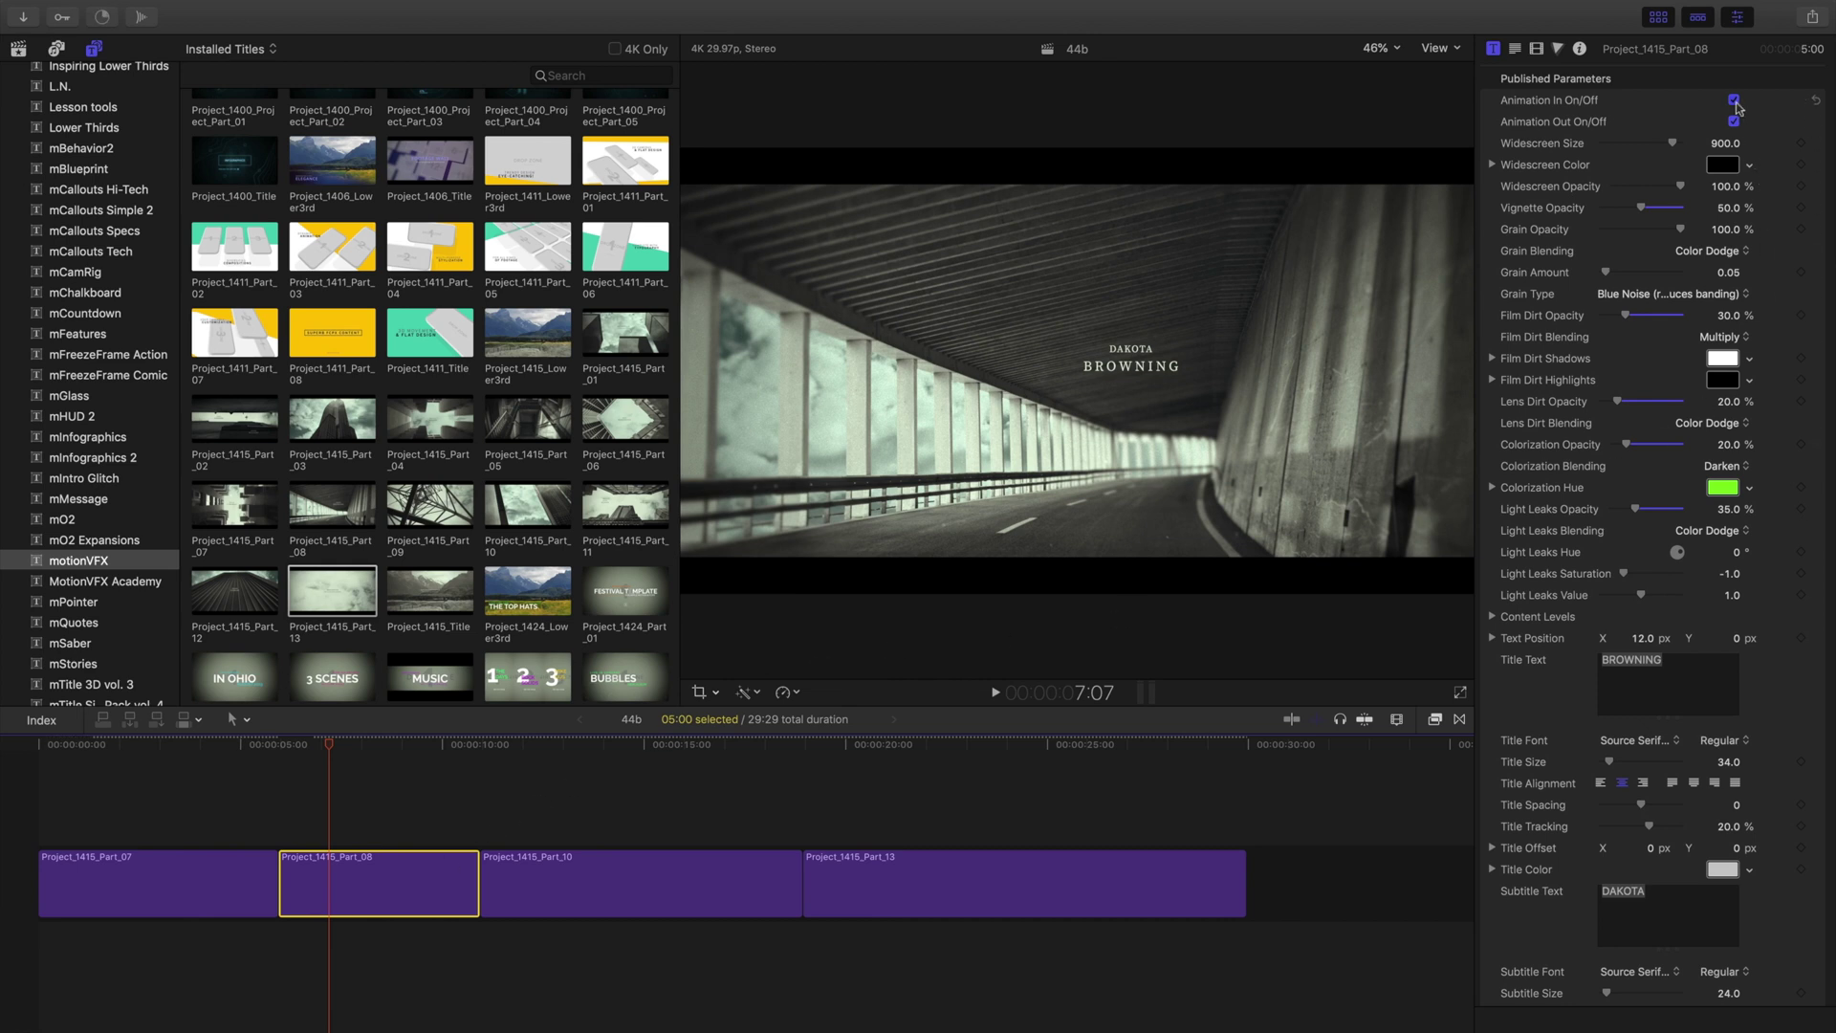
left_click(1733, 121)
left_click_drag(1679, 183, 1608, 186)
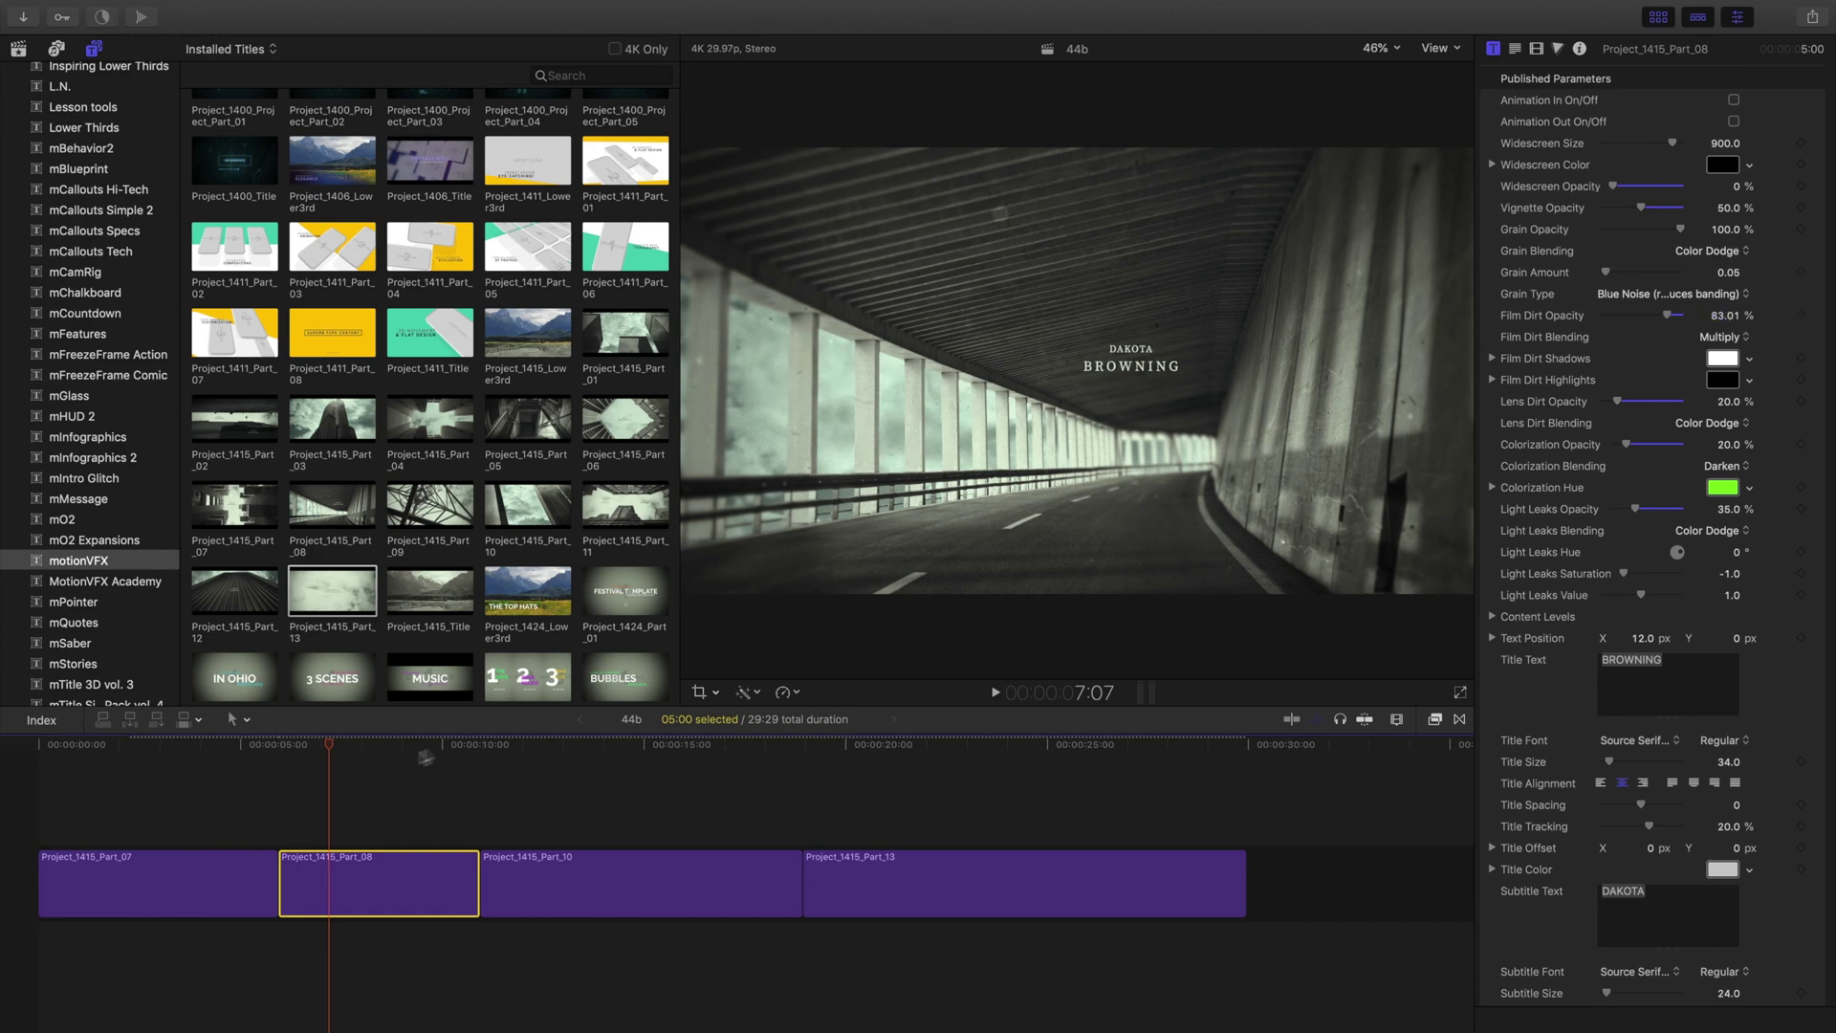
Turn off Part_10's outro animation and set Widescreen Opacity to 0% on Part_10 and Part_13
left_click(571, 894)
left_click(1734, 121)
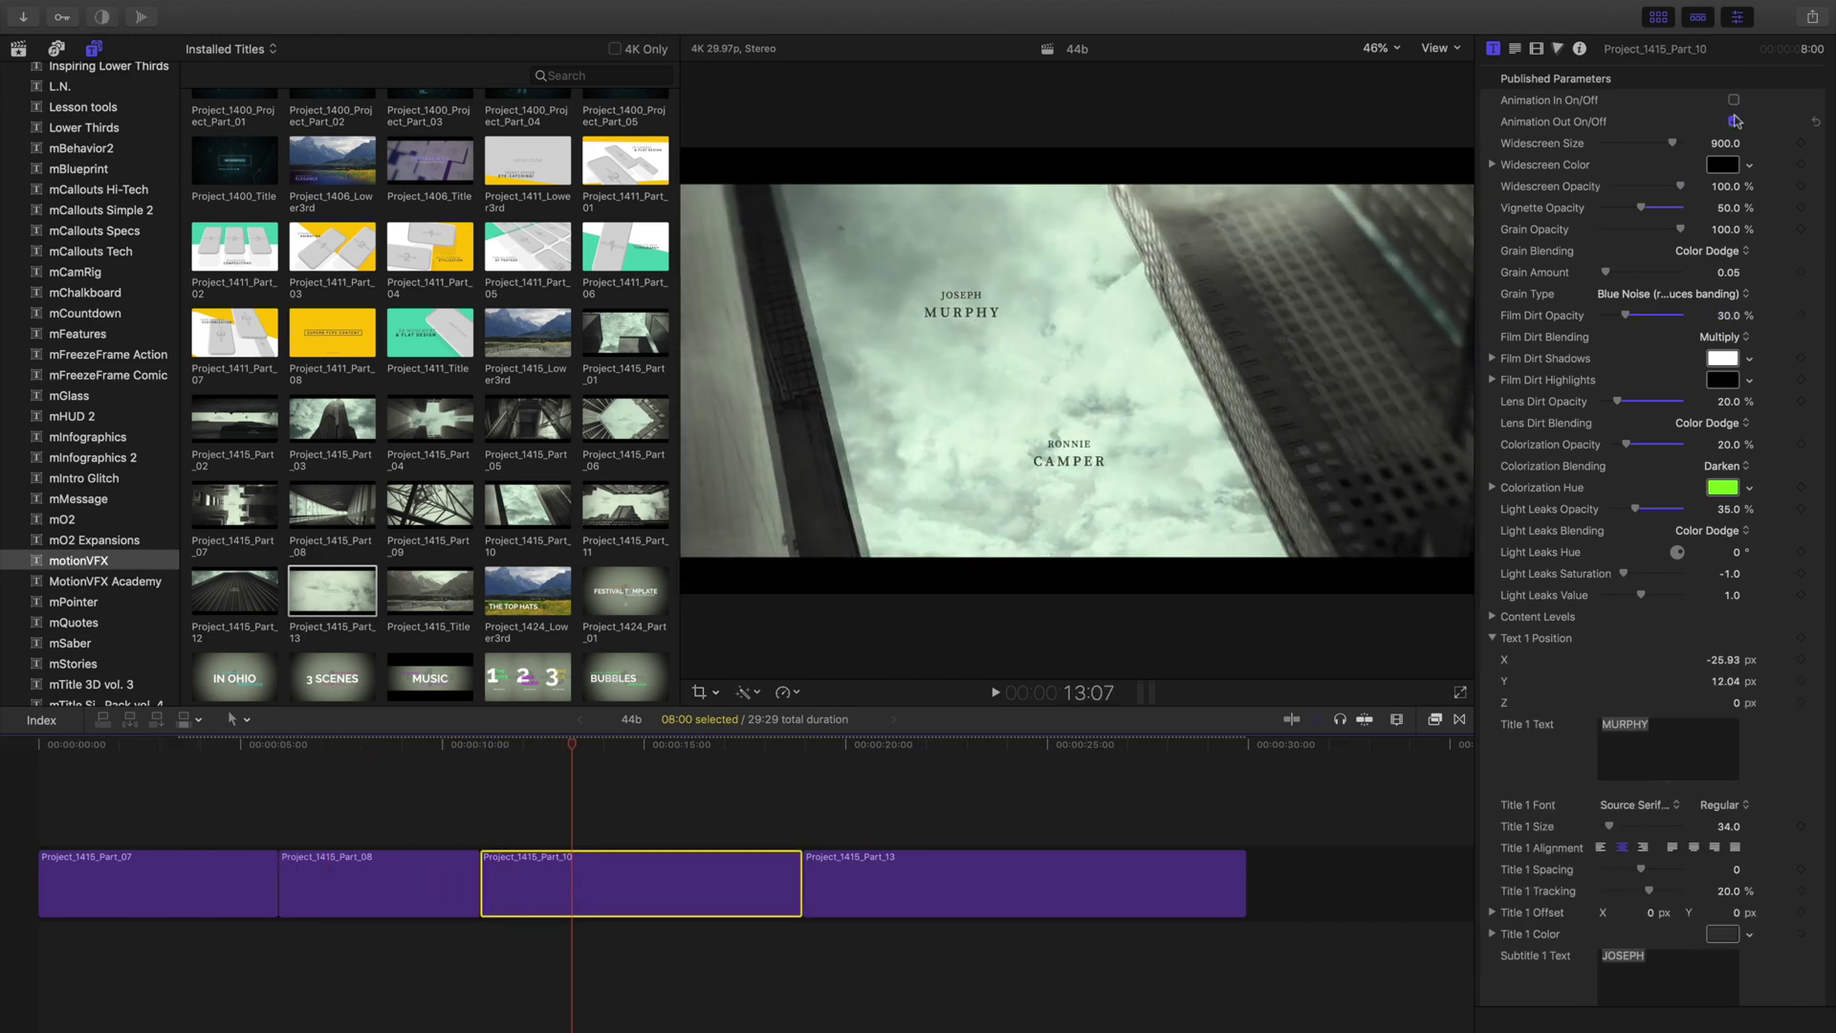
left_click(1733, 122)
left_click_drag(1680, 186, 1581, 188)
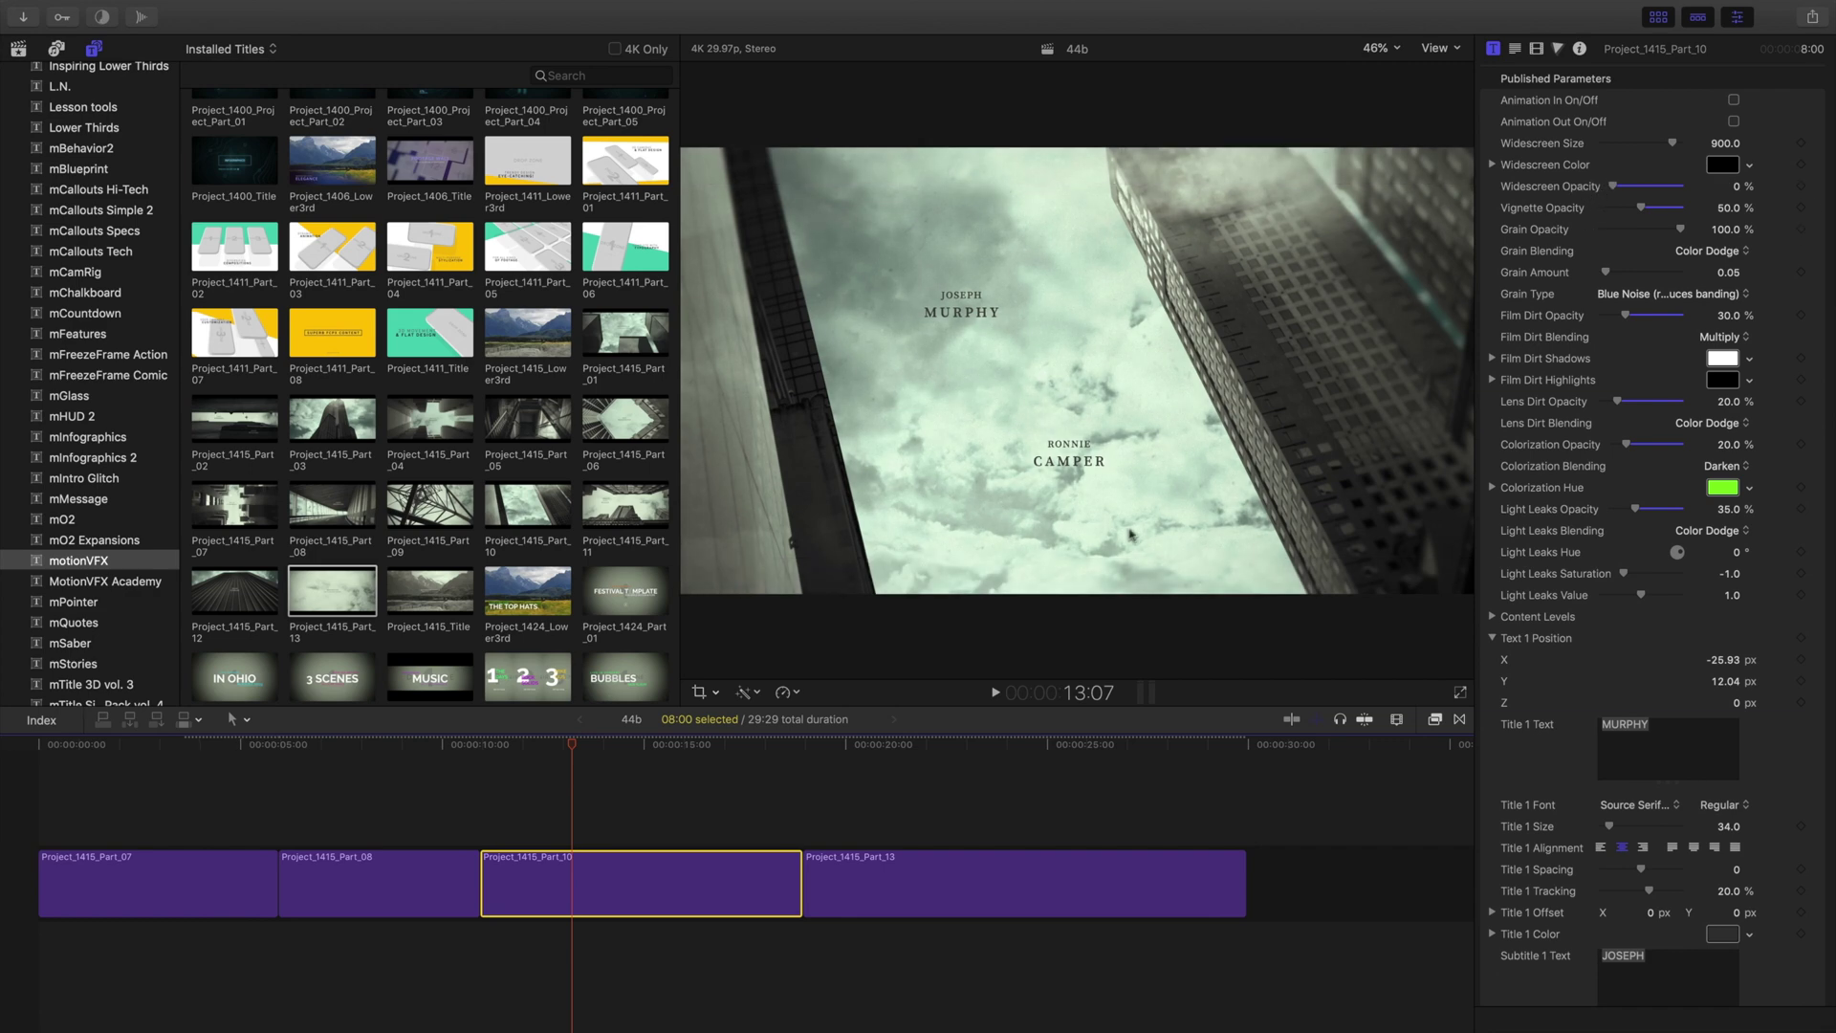
left_click(916, 874)
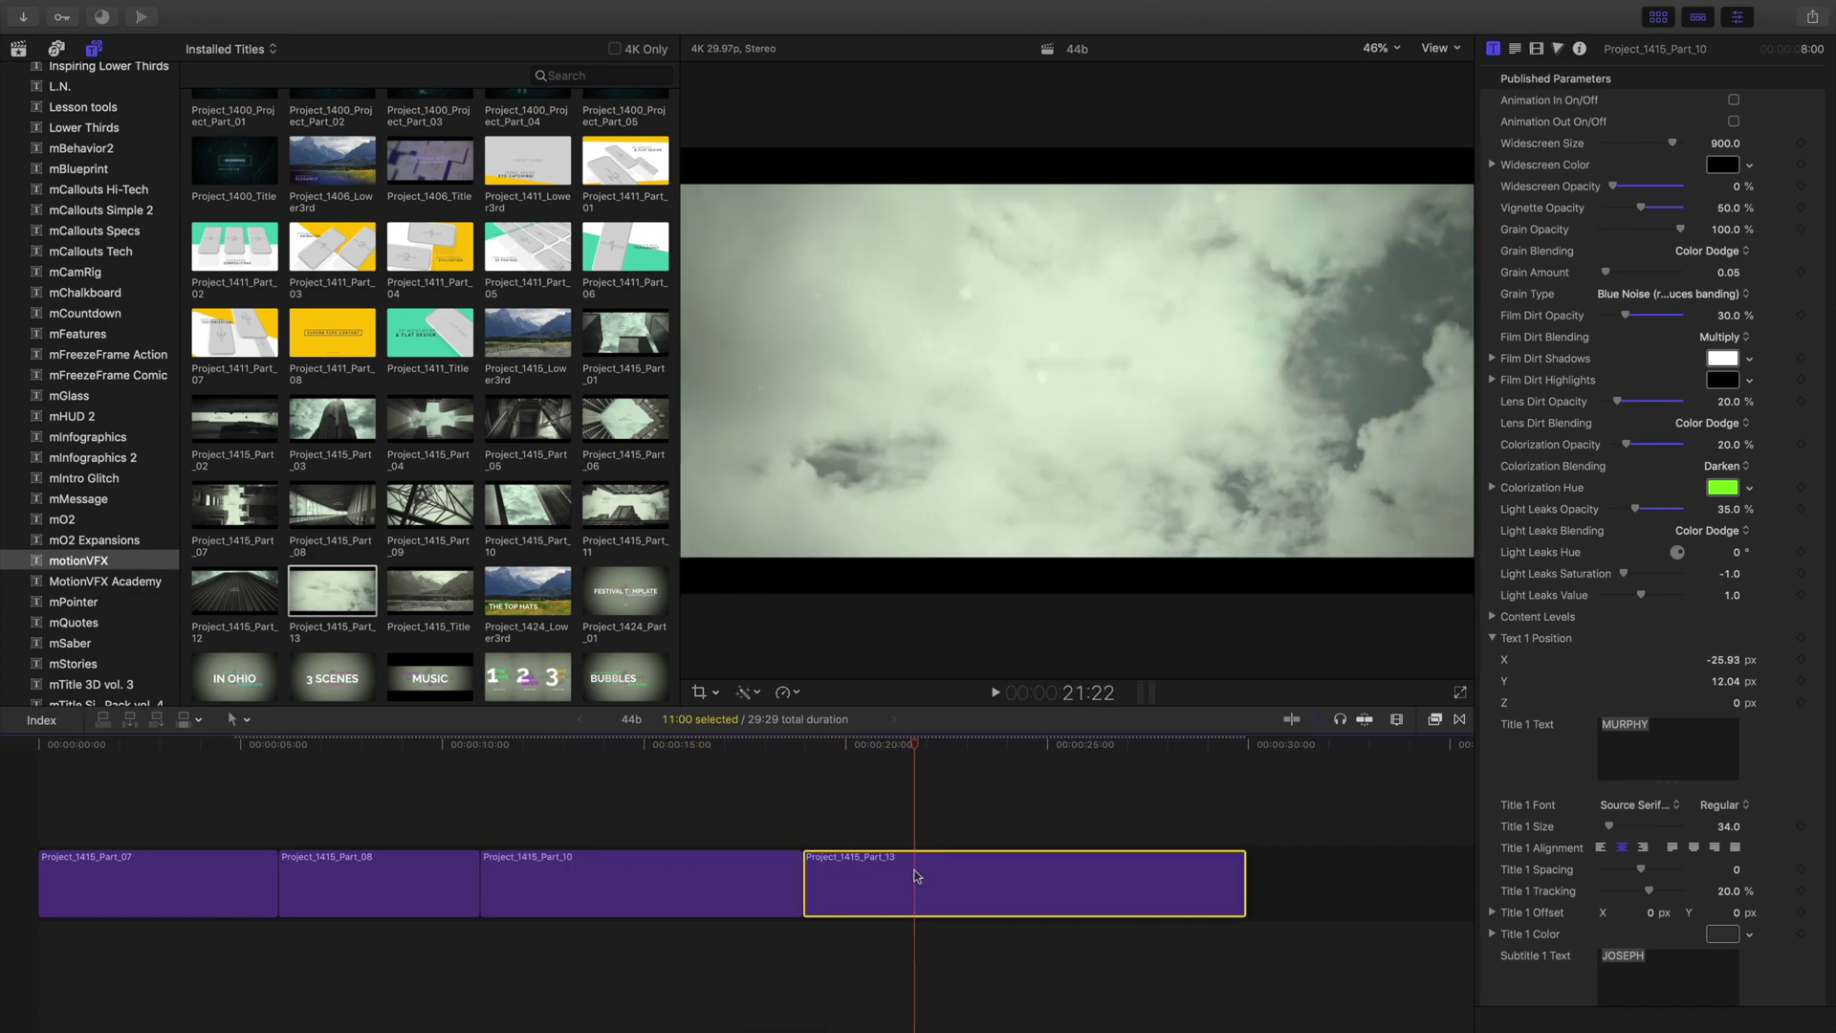
left_click_drag(1680, 185, 1585, 186)
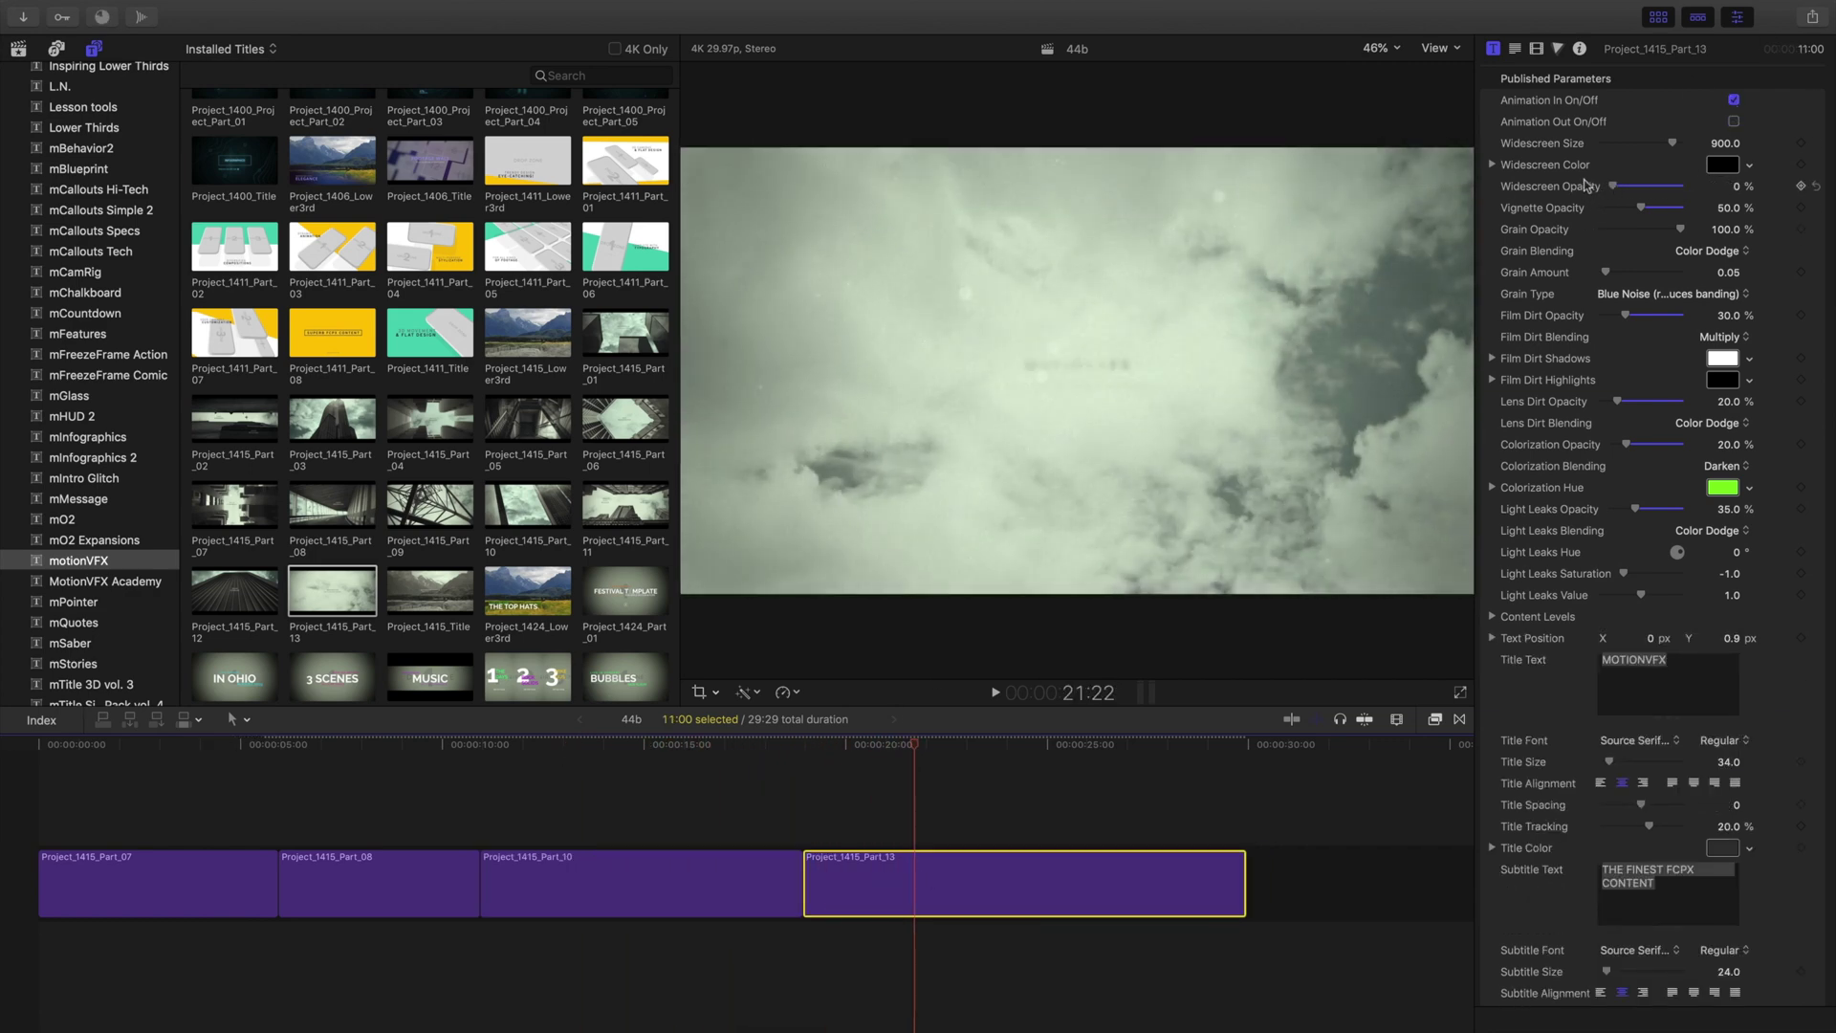
Make Part_13 read REMEMBERING / Groucho Marx and enlarge the text sizes
type("Remembering")
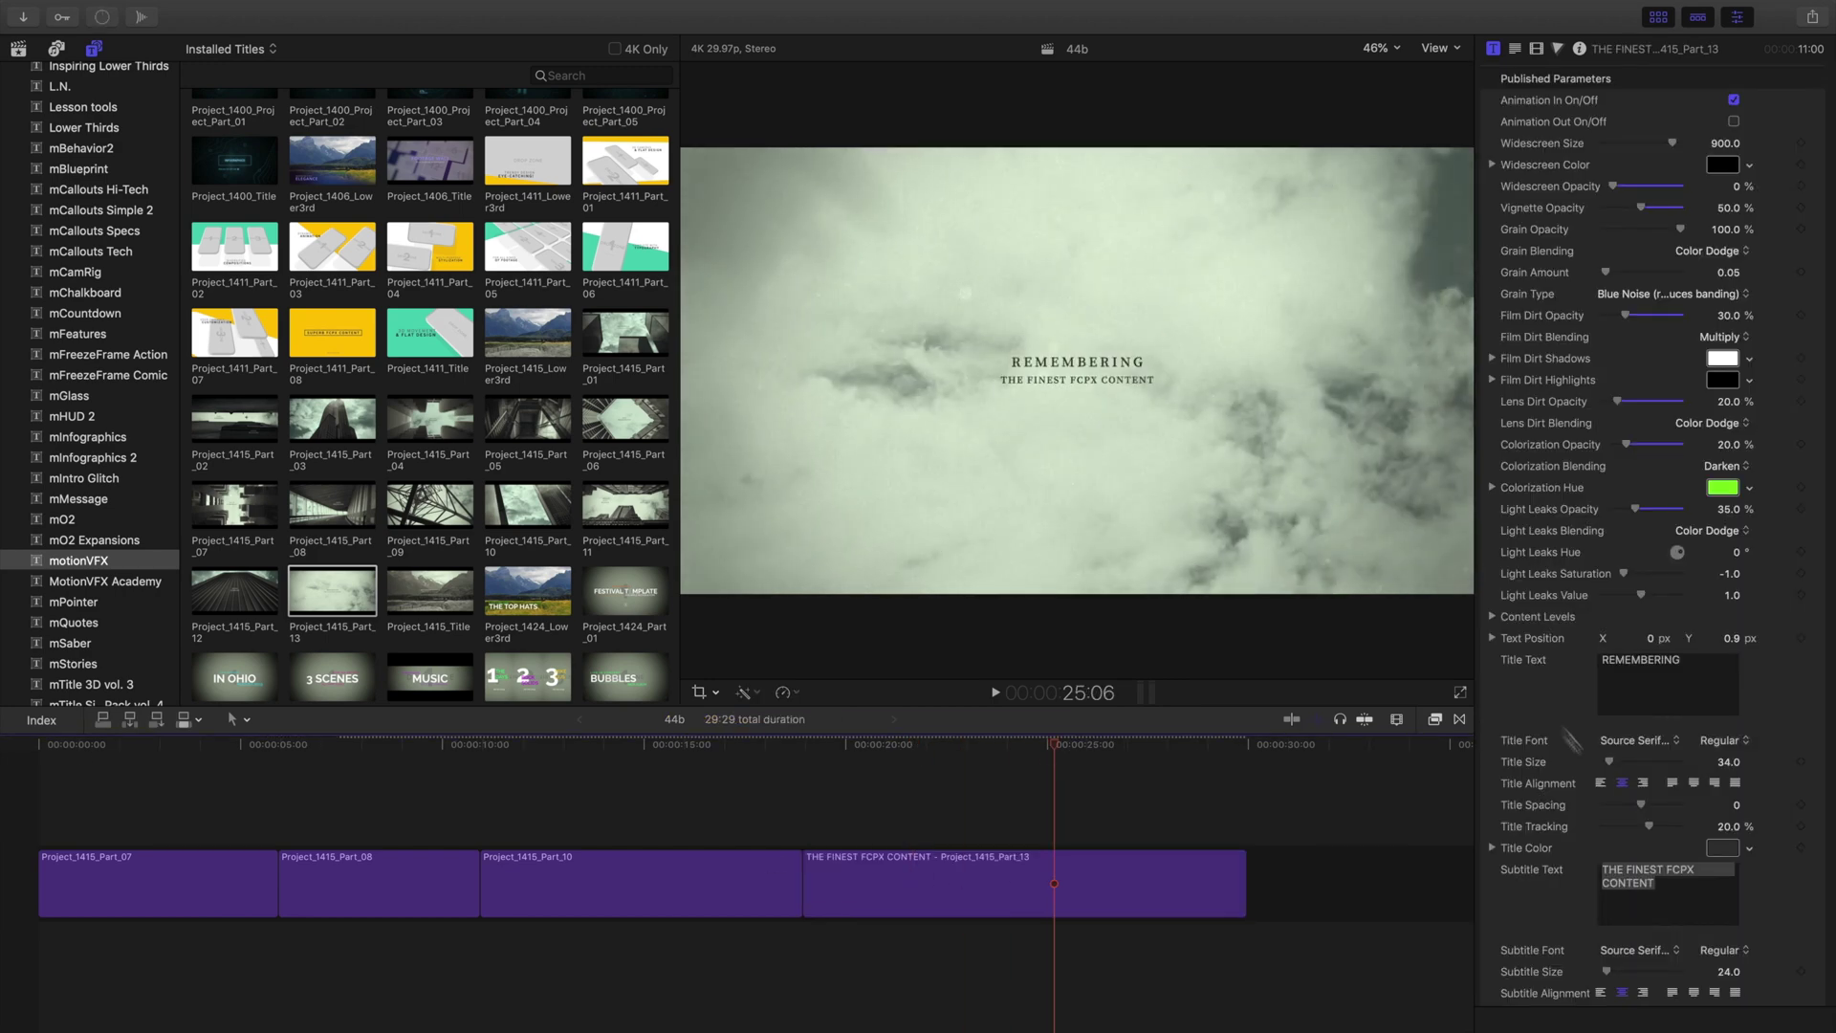
type("Groucho Marx")
left_click_drag(1606, 972, 1619, 973)
scroll(1645, 908, "down", 2)
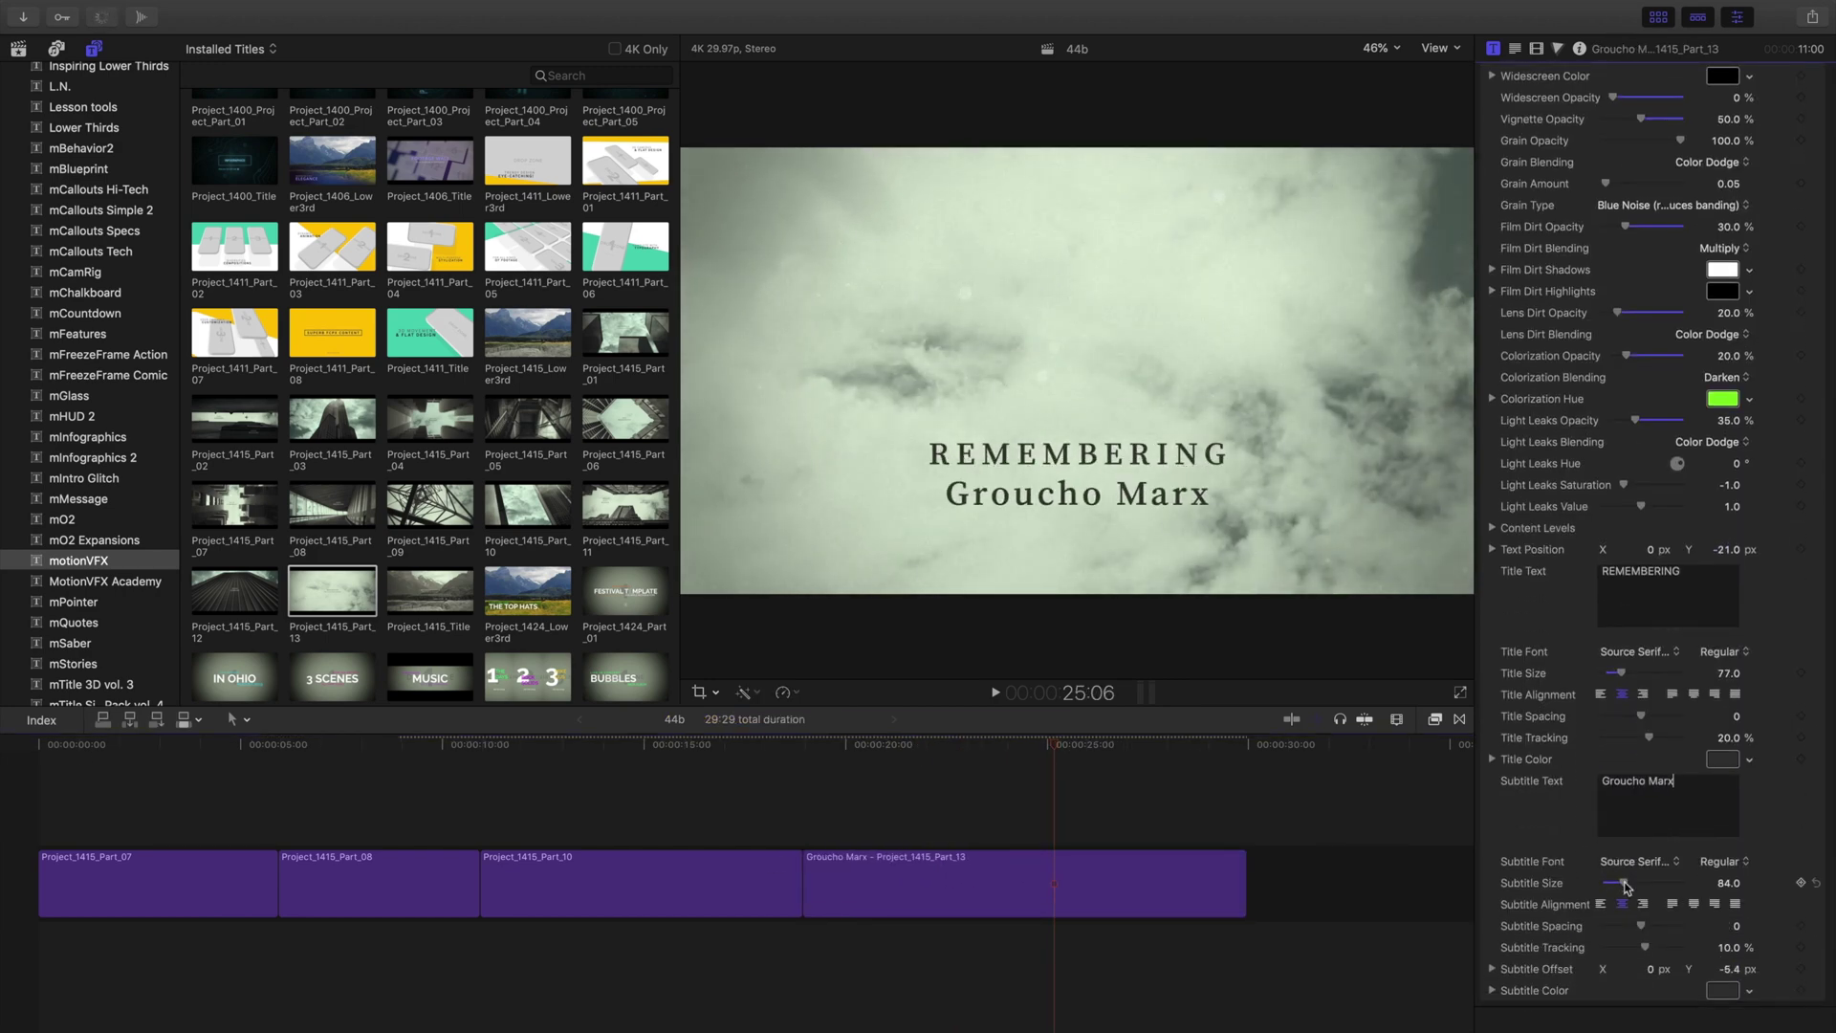
left_click_drag(1729, 968, 1709, 982)
Clear the placeholder title and subtitle names from Part_10, Part_08 and Part_07
left_click_drag(1059, 752, 617, 872)
left_click(617, 872)
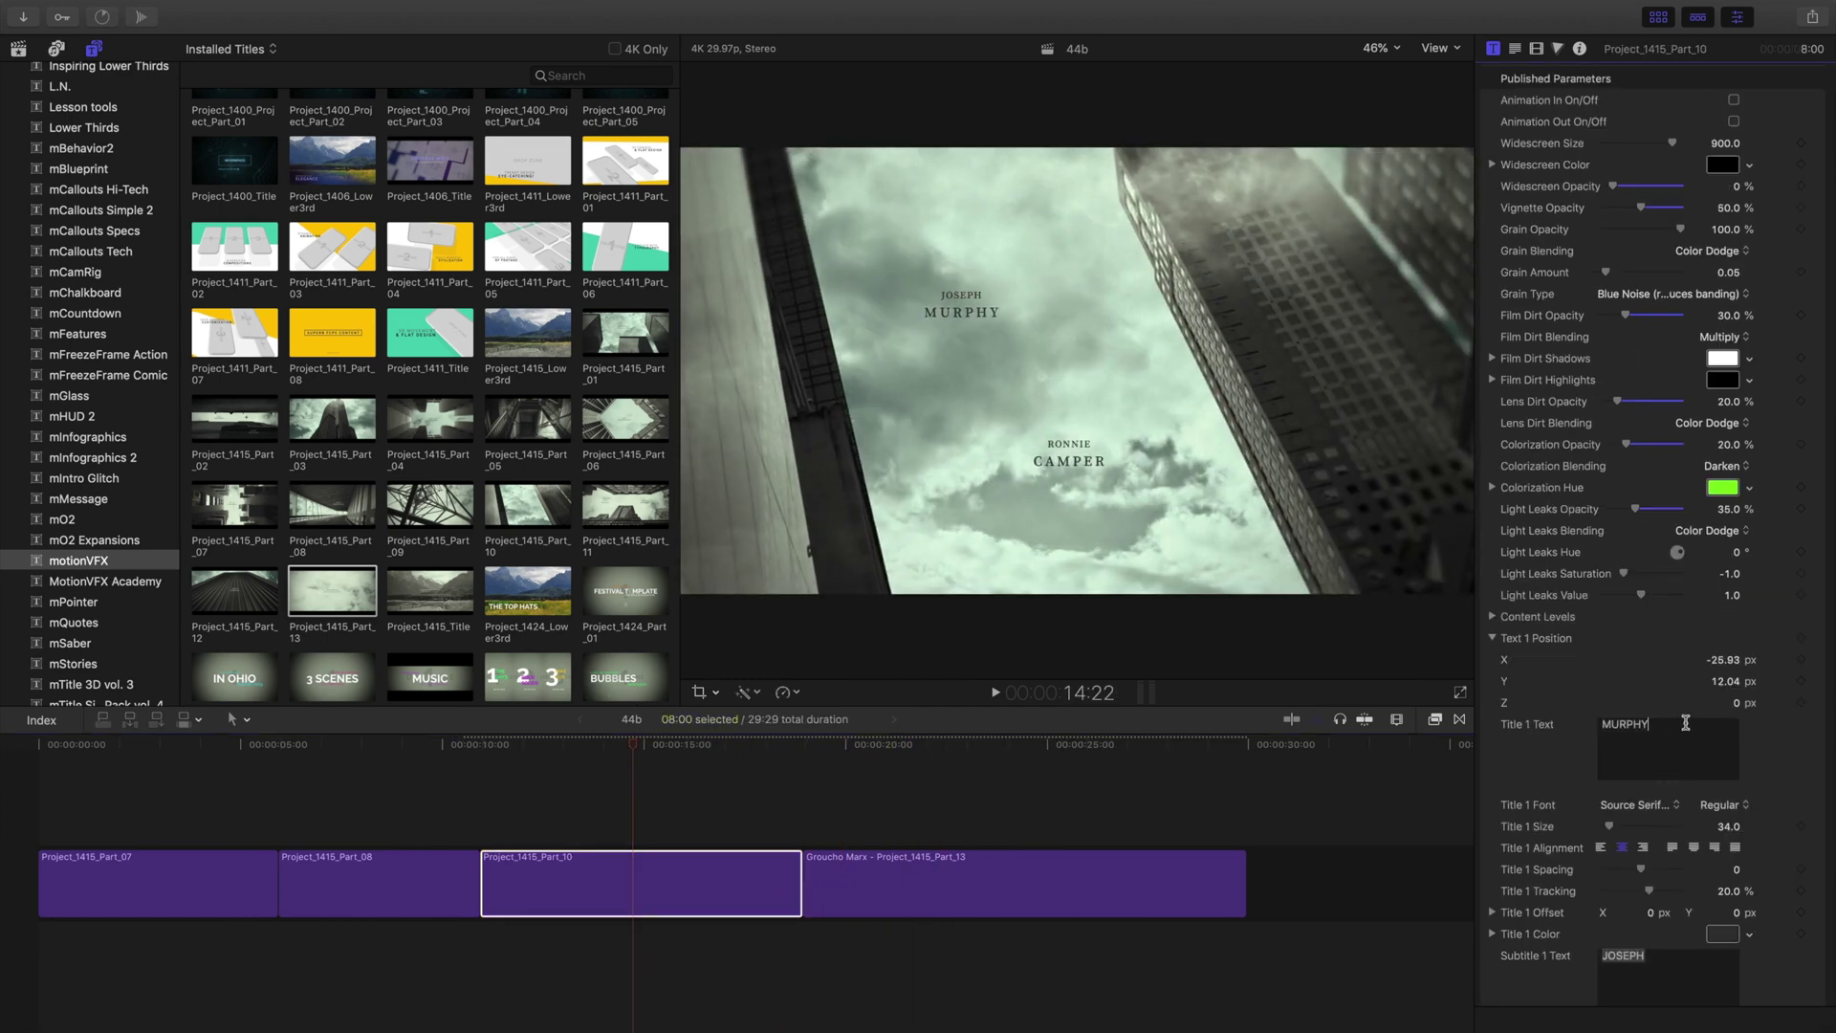
scroll(1562, 901, "down", 5)
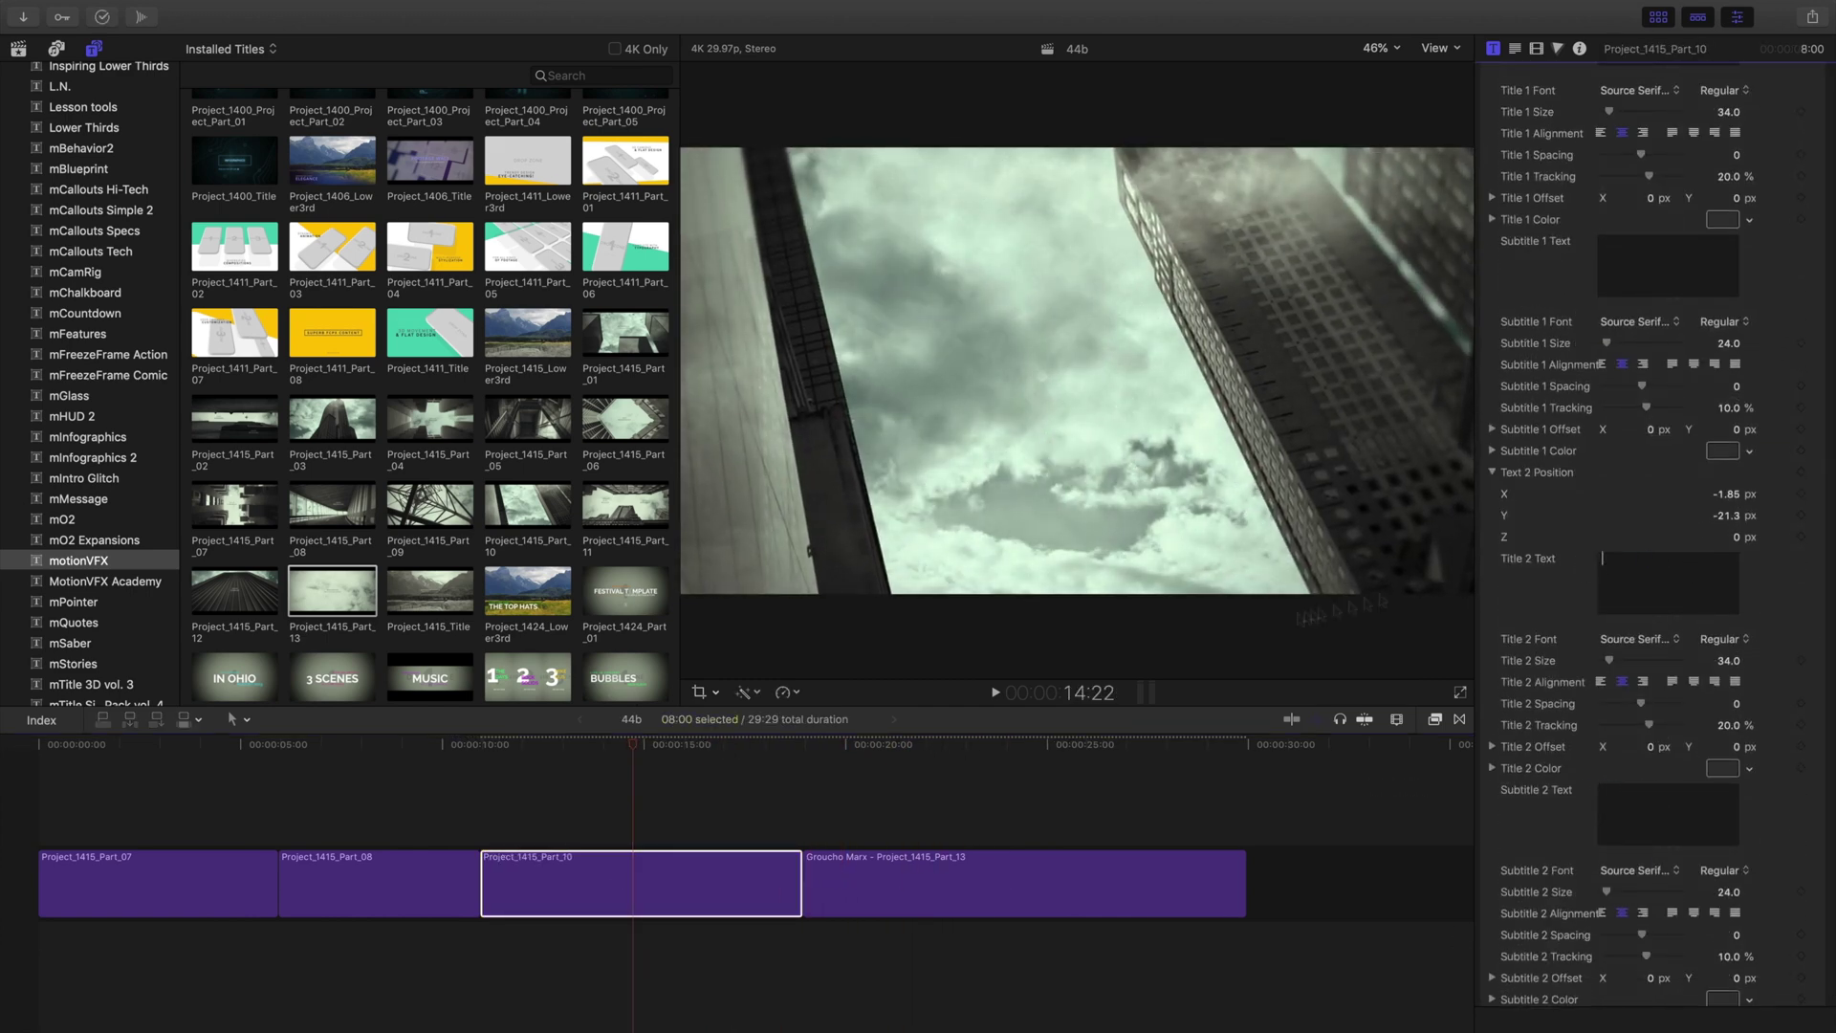
left_click(438, 885)
left_click(1700, 660)
left_click(196, 878)
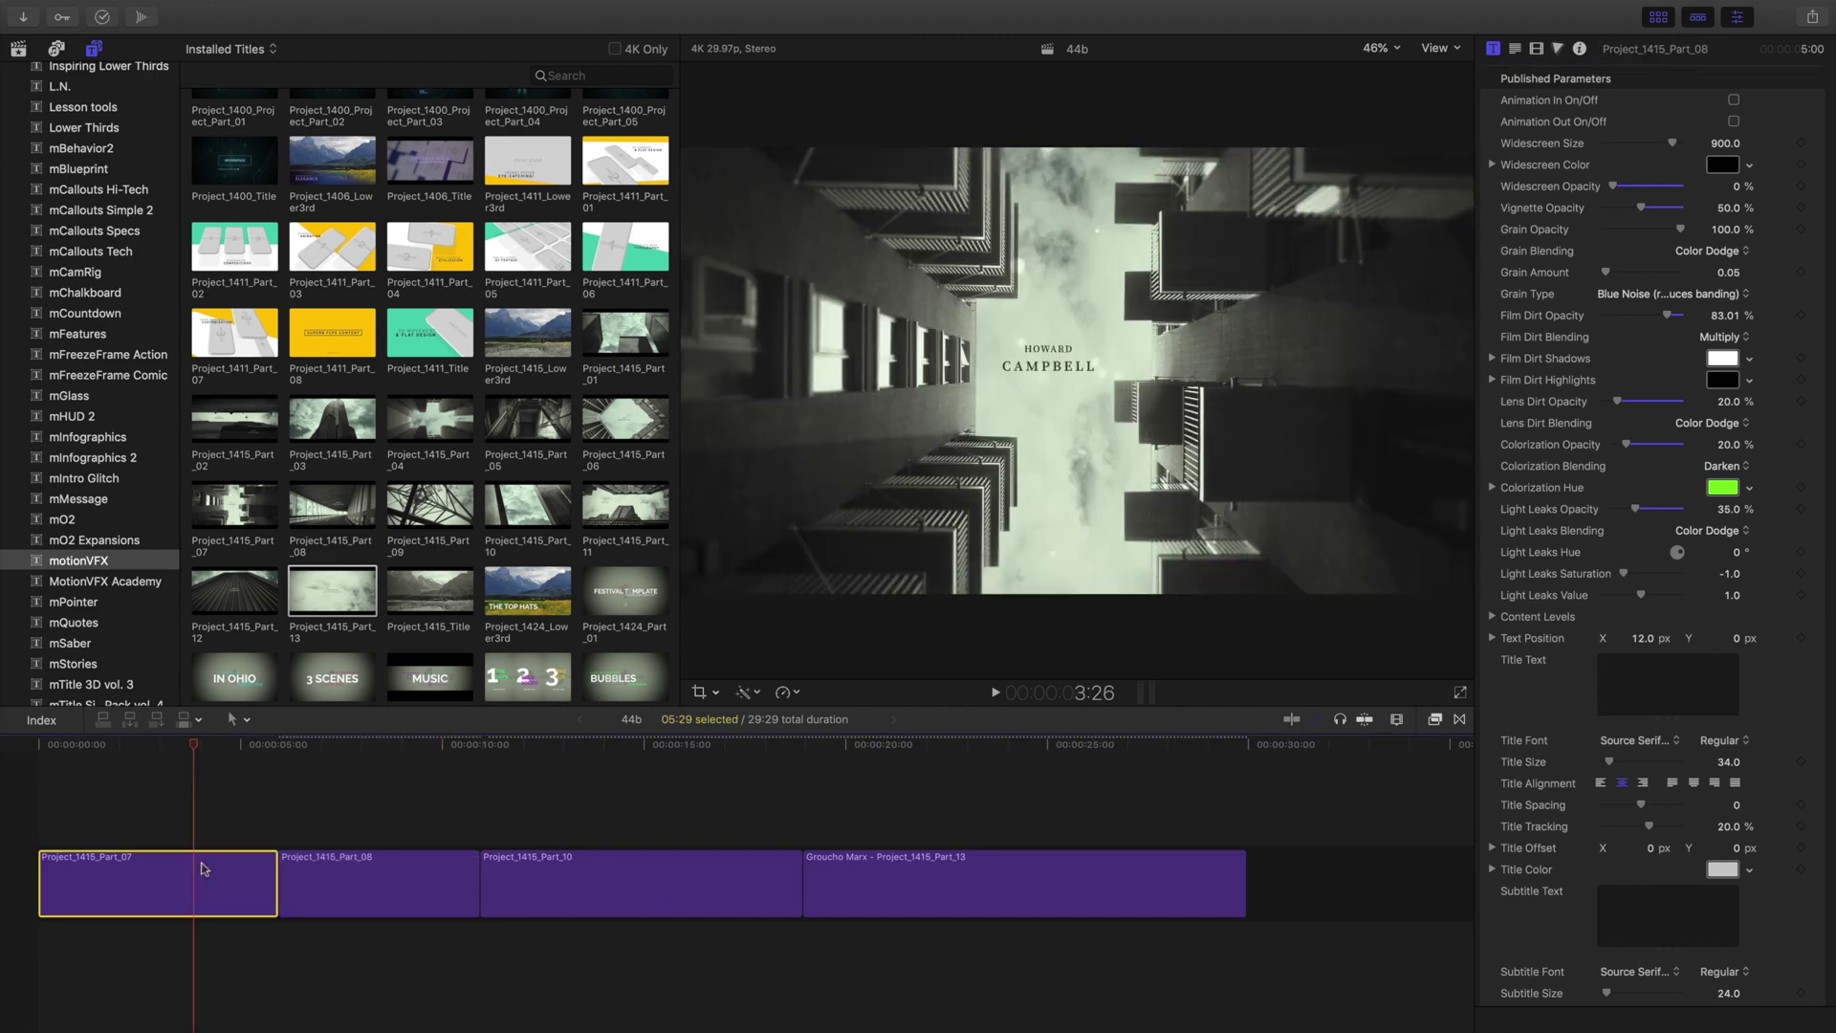
scroll(1581, 891, "down", 3)
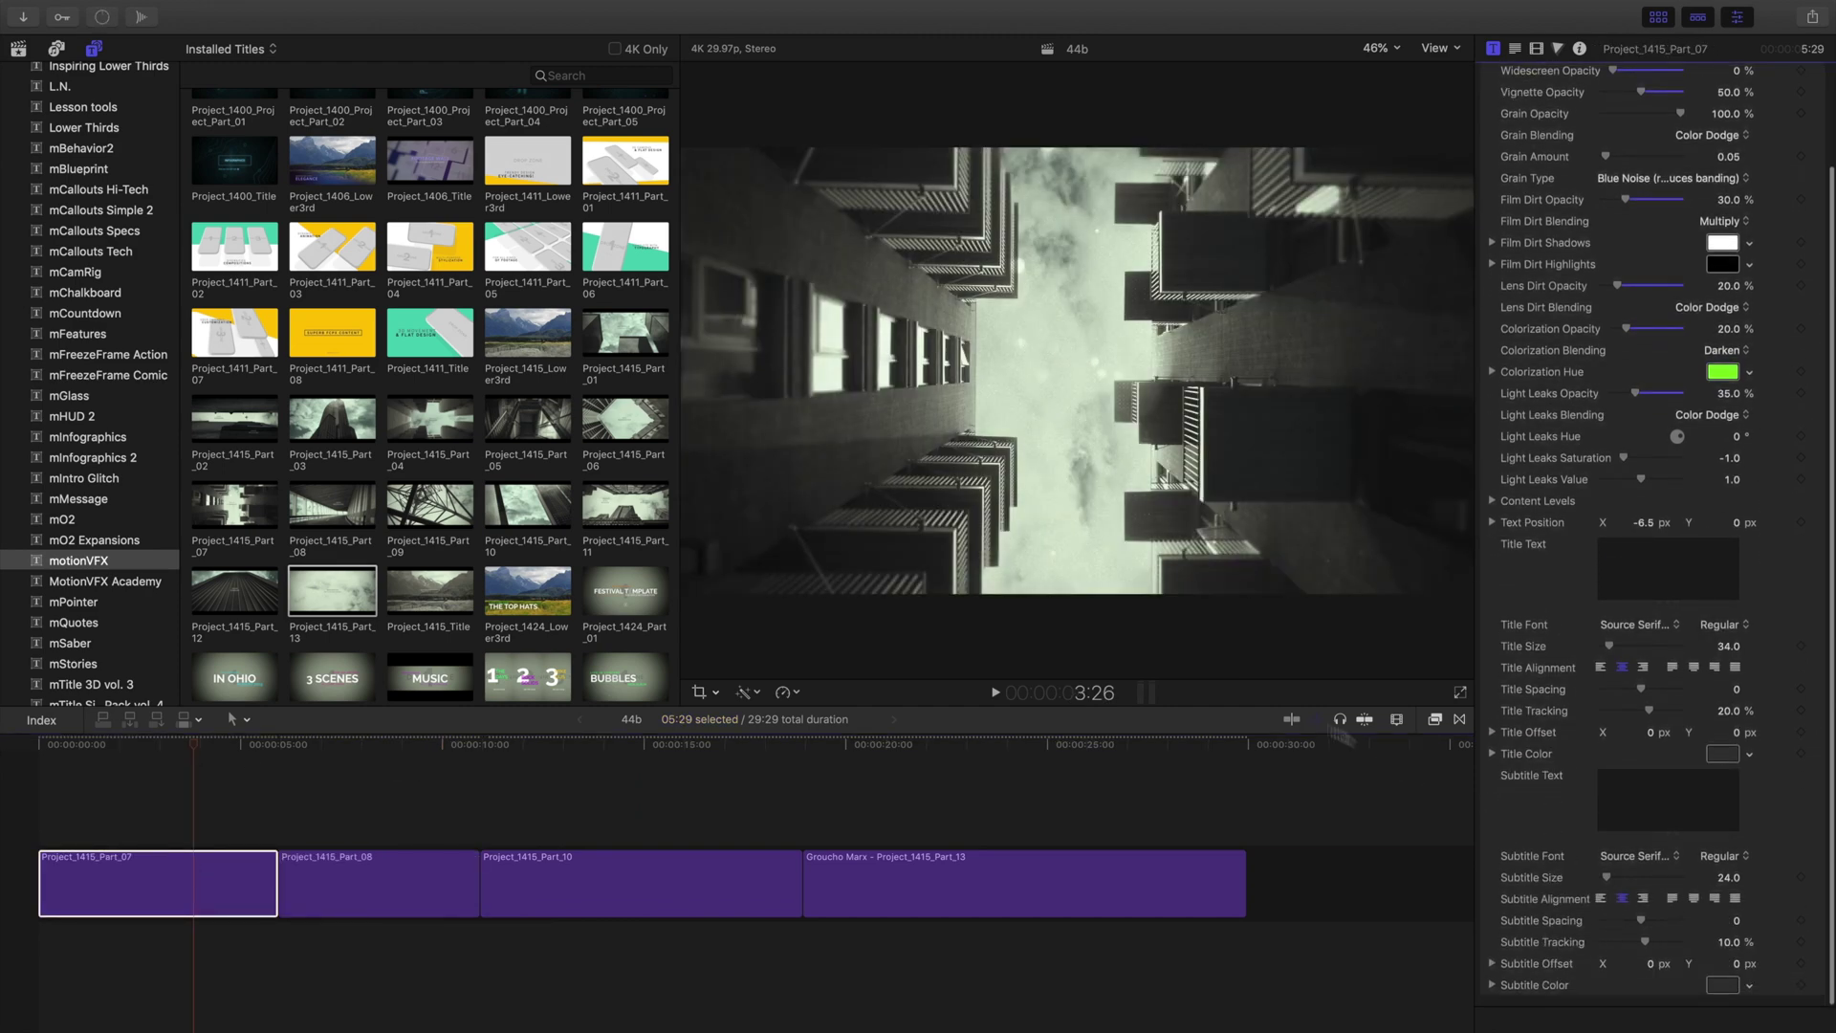
left_click(77, 622)
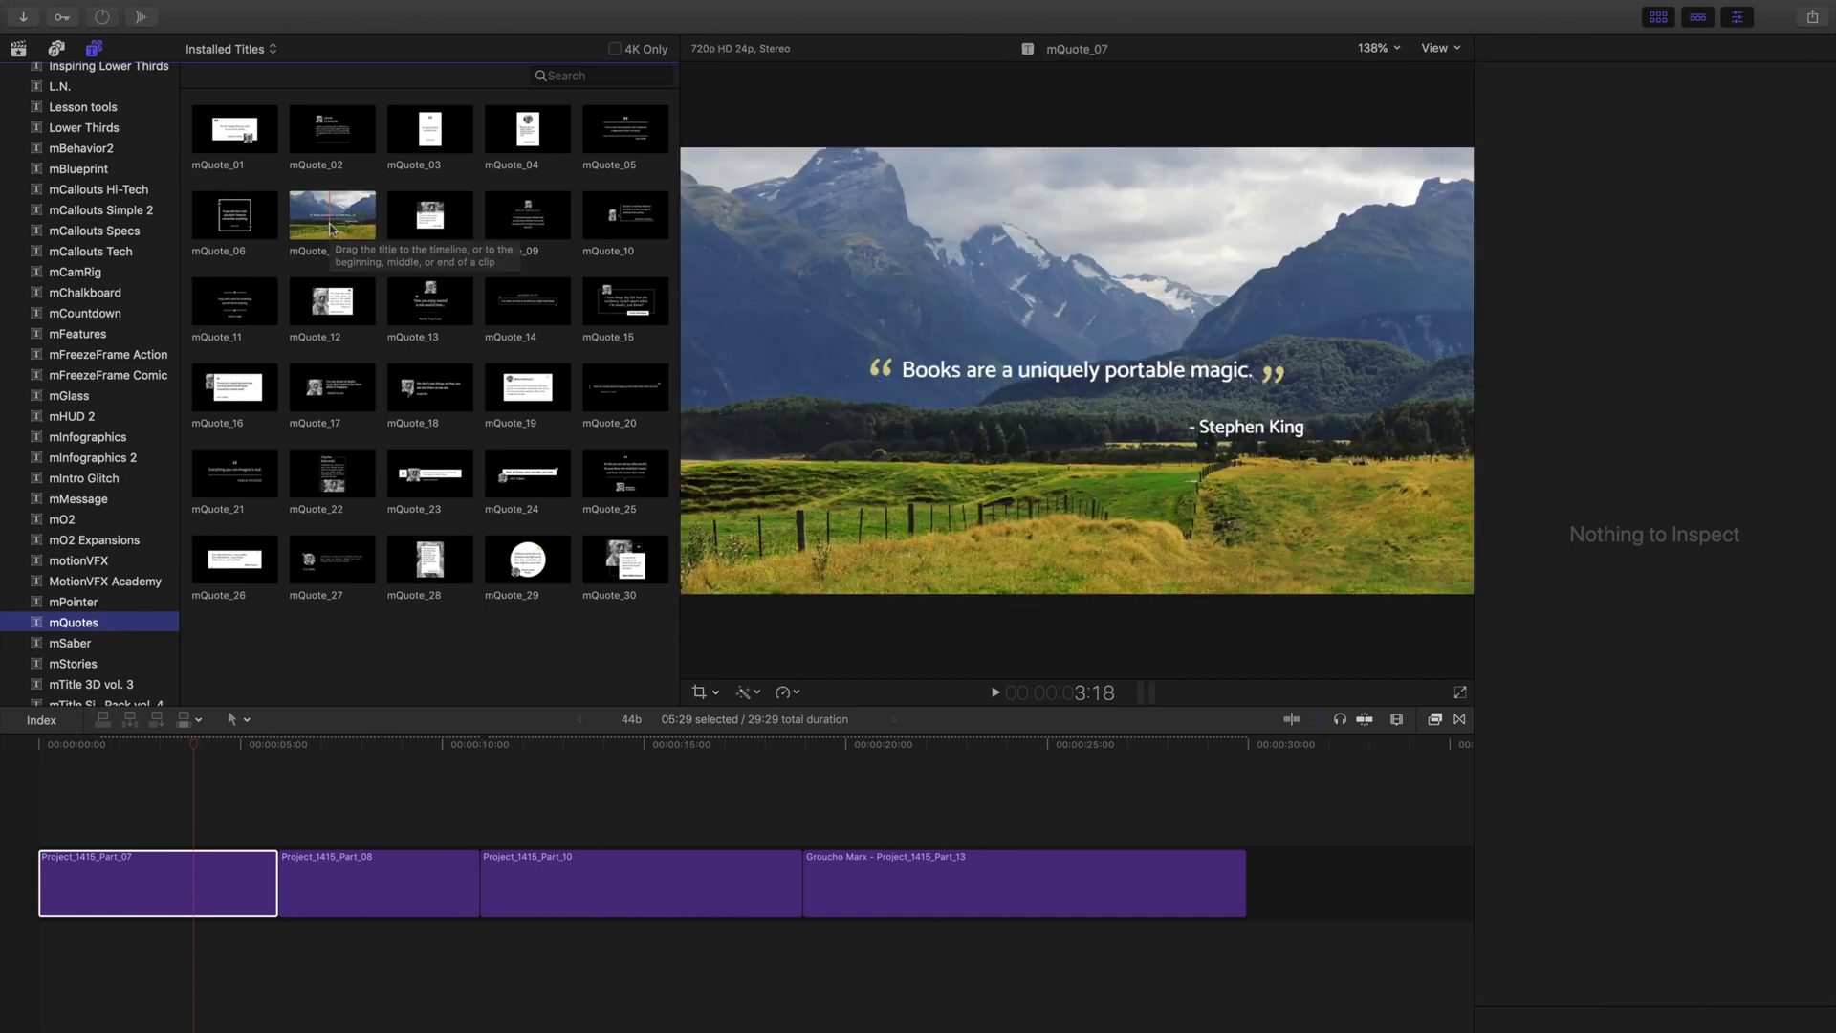
Place mQuote_07 above Part_07, trim it to 5:29, and play from the start
left_click_drag(330, 228, 48, 834)
left_click_drag(356, 837, 274, 838)
left_click(46, 747)
key("space")
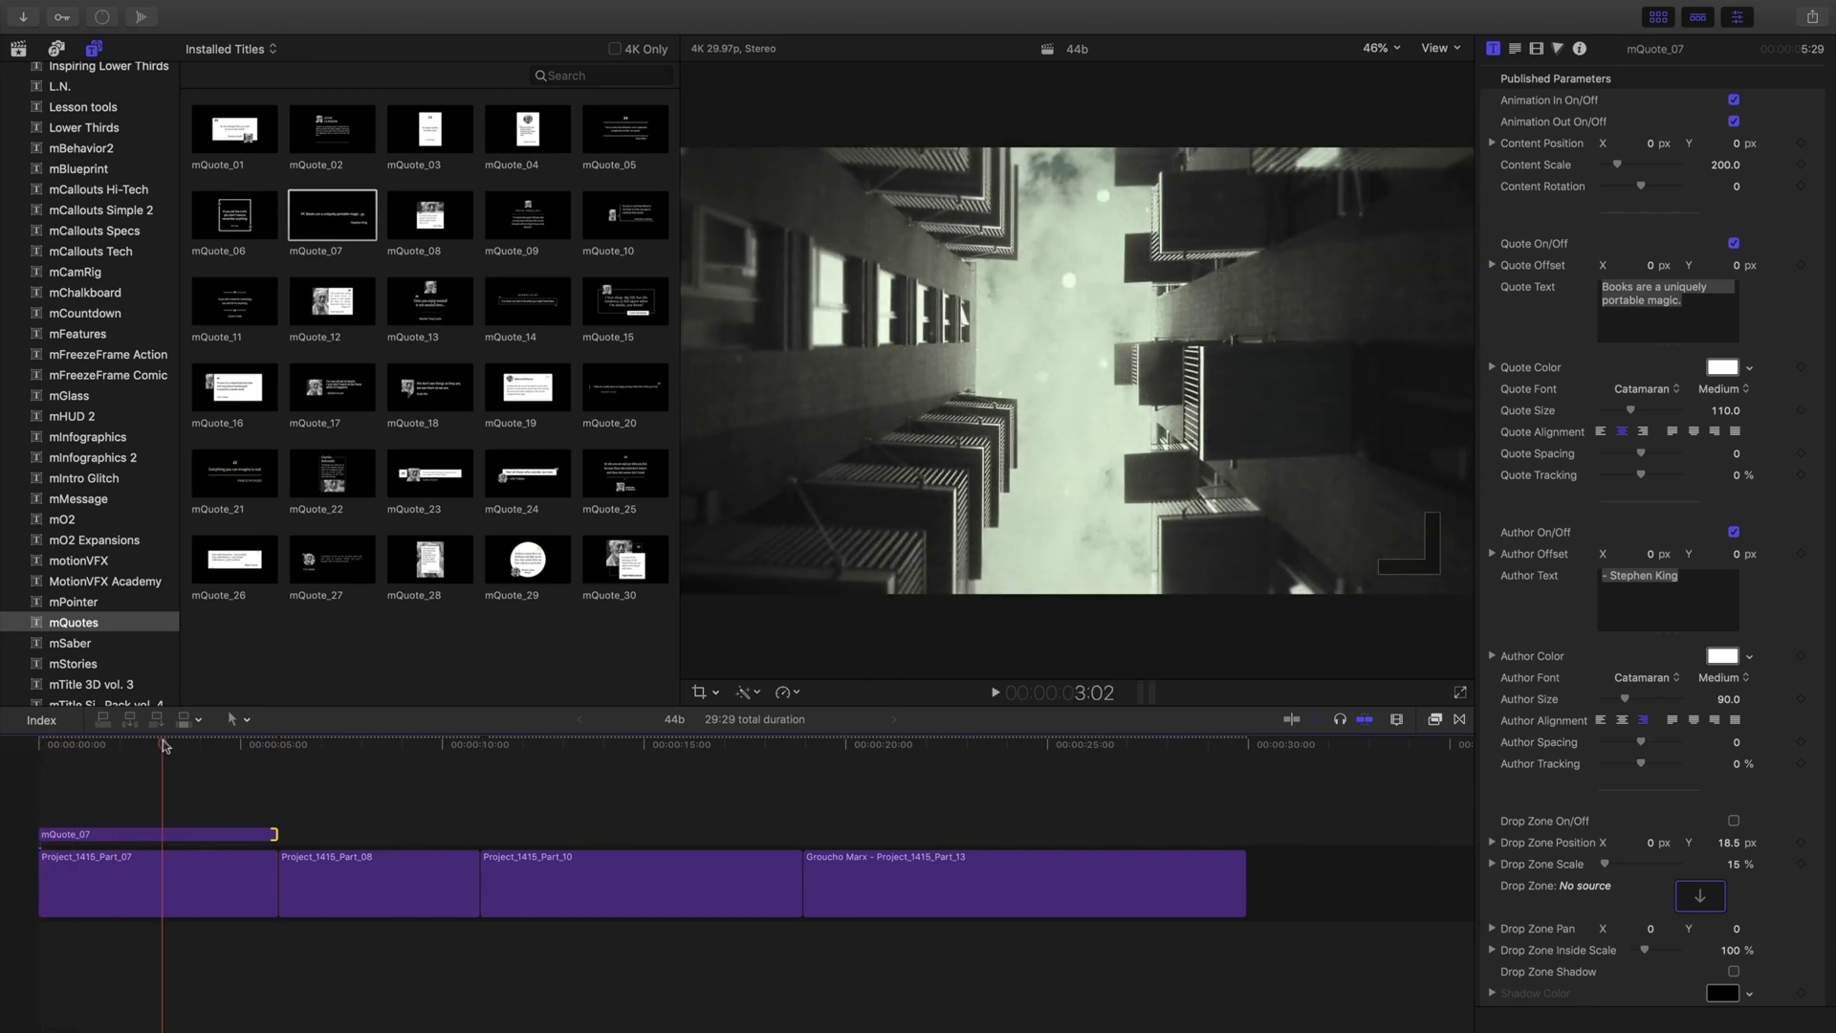
Turn on the quote's dark background and change it to 'I must confess, I was born at a very early age.'
left_click(167, 835)
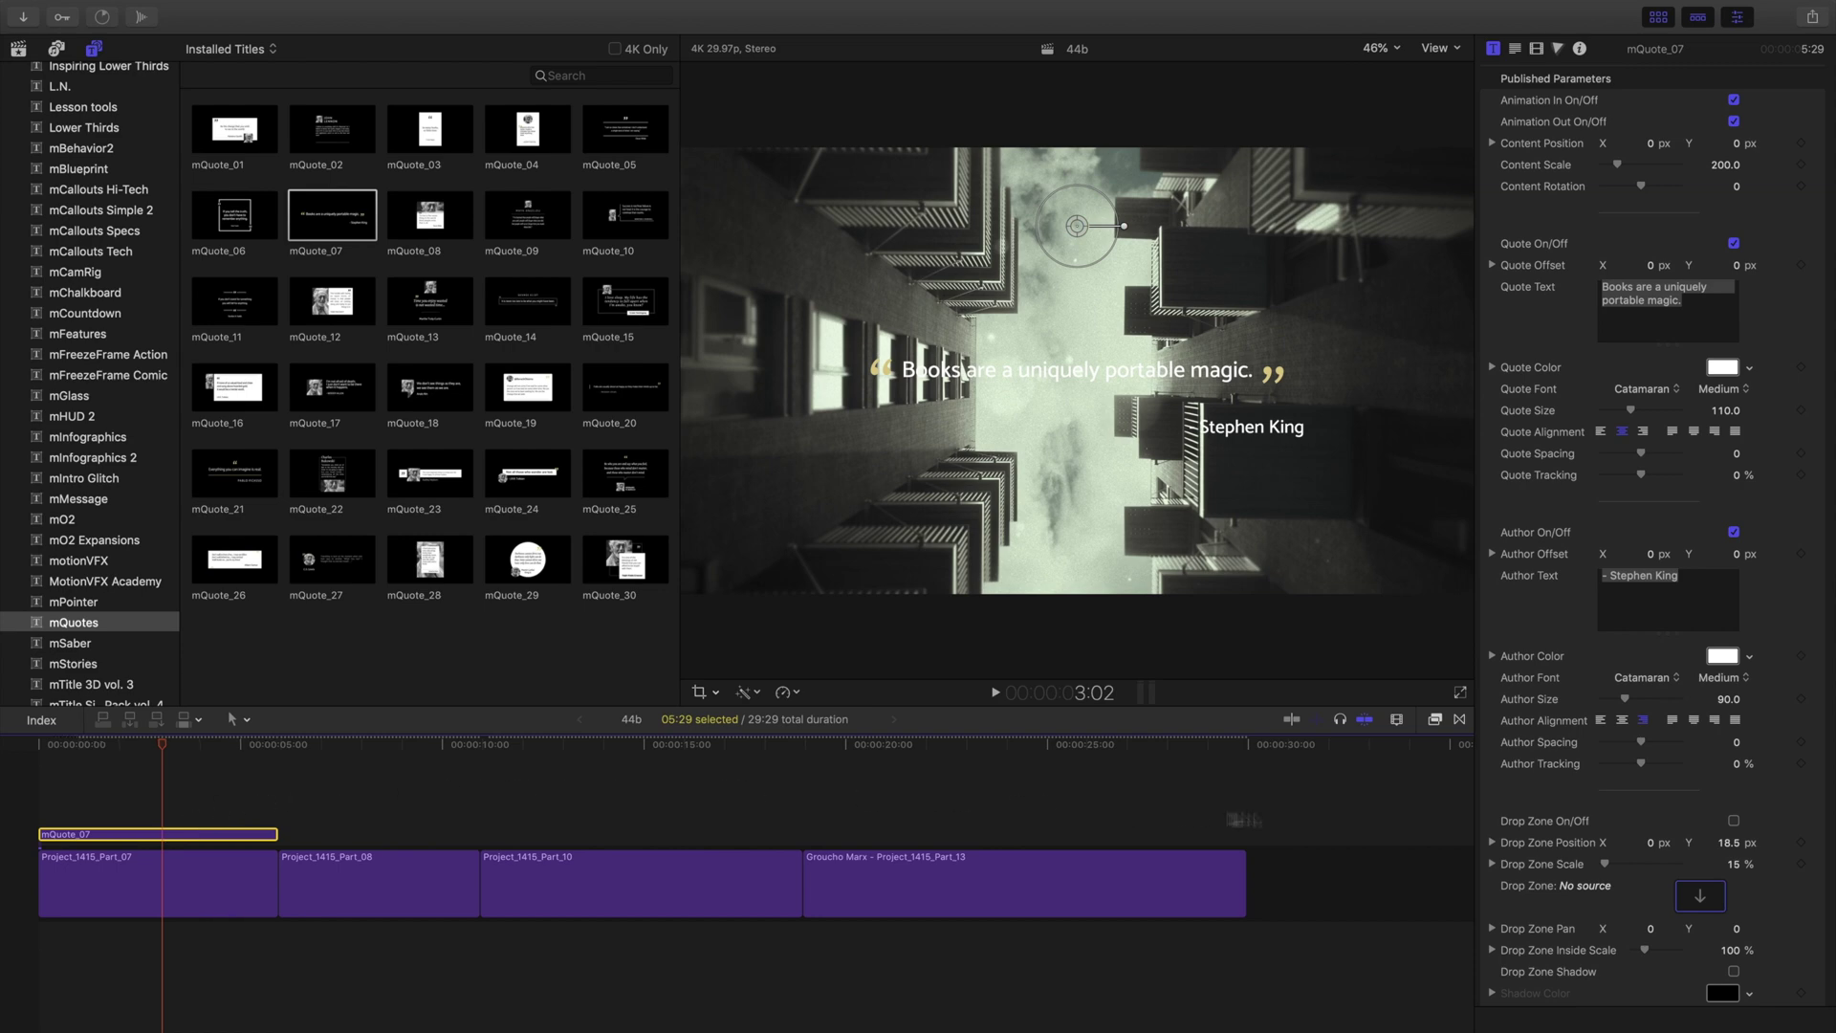
scroll(1568, 828, "down", 8)
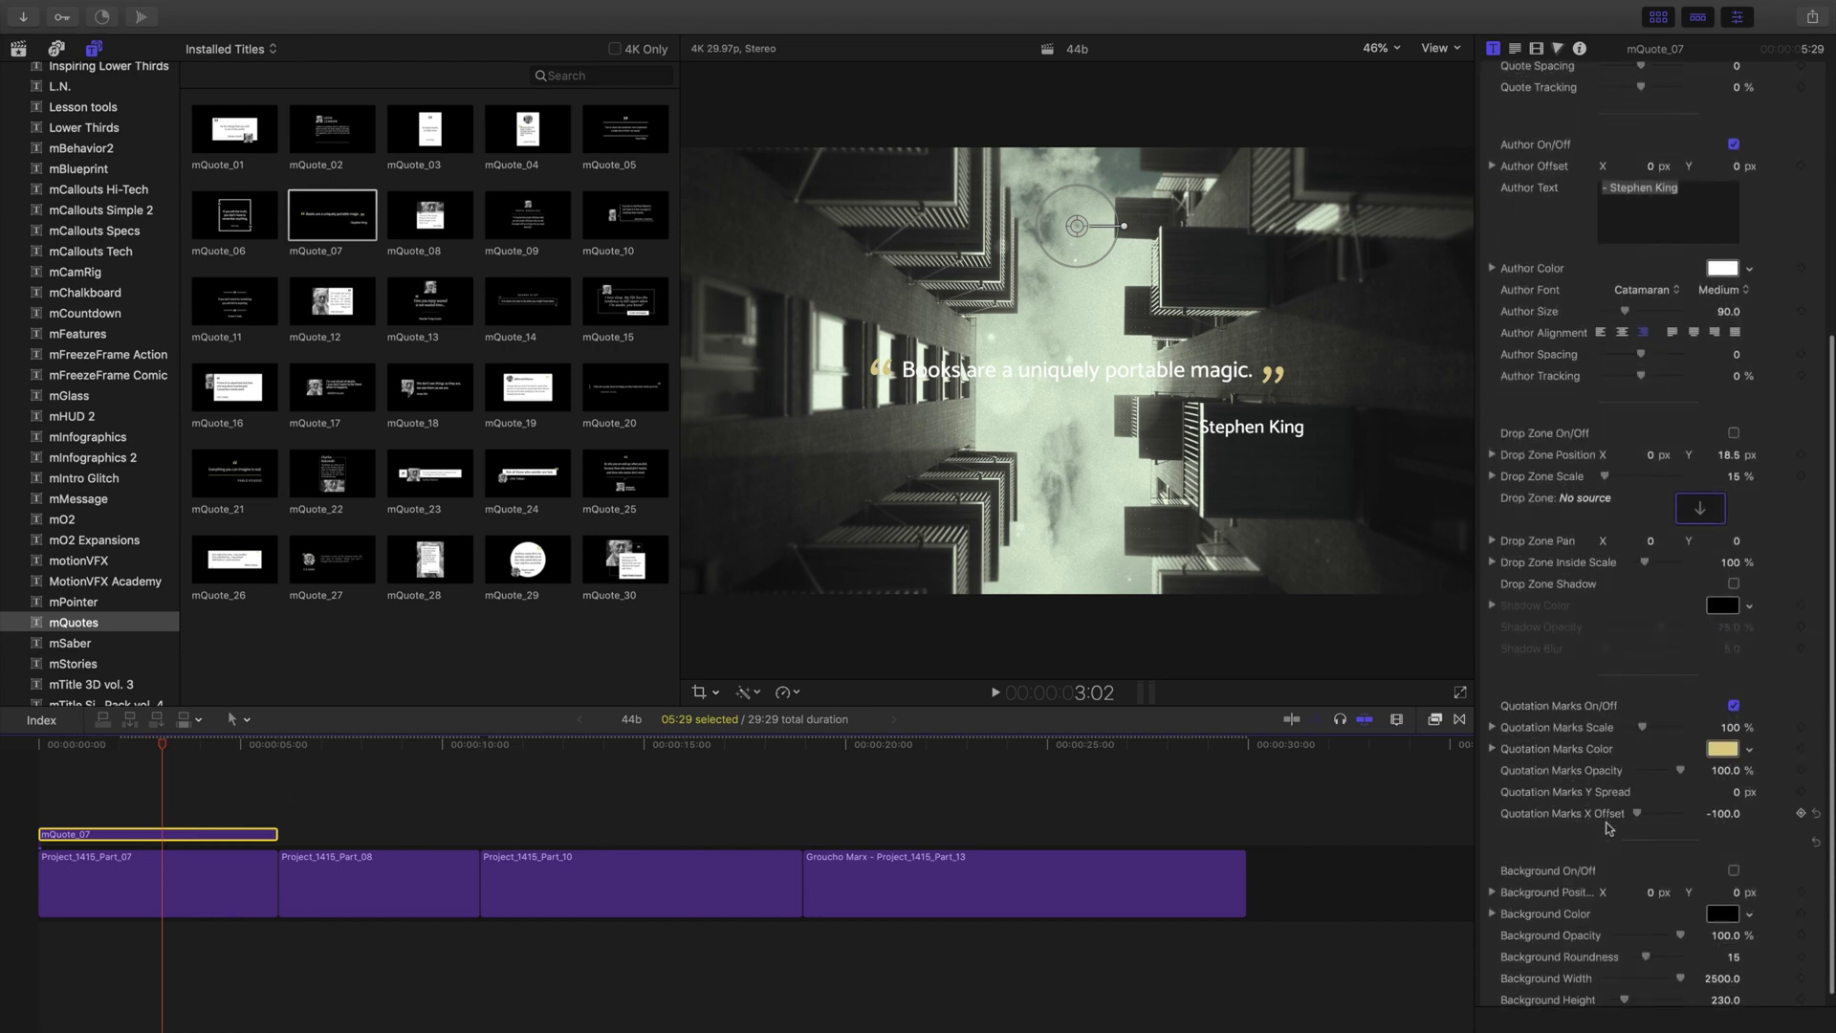
left_click(1734, 870)
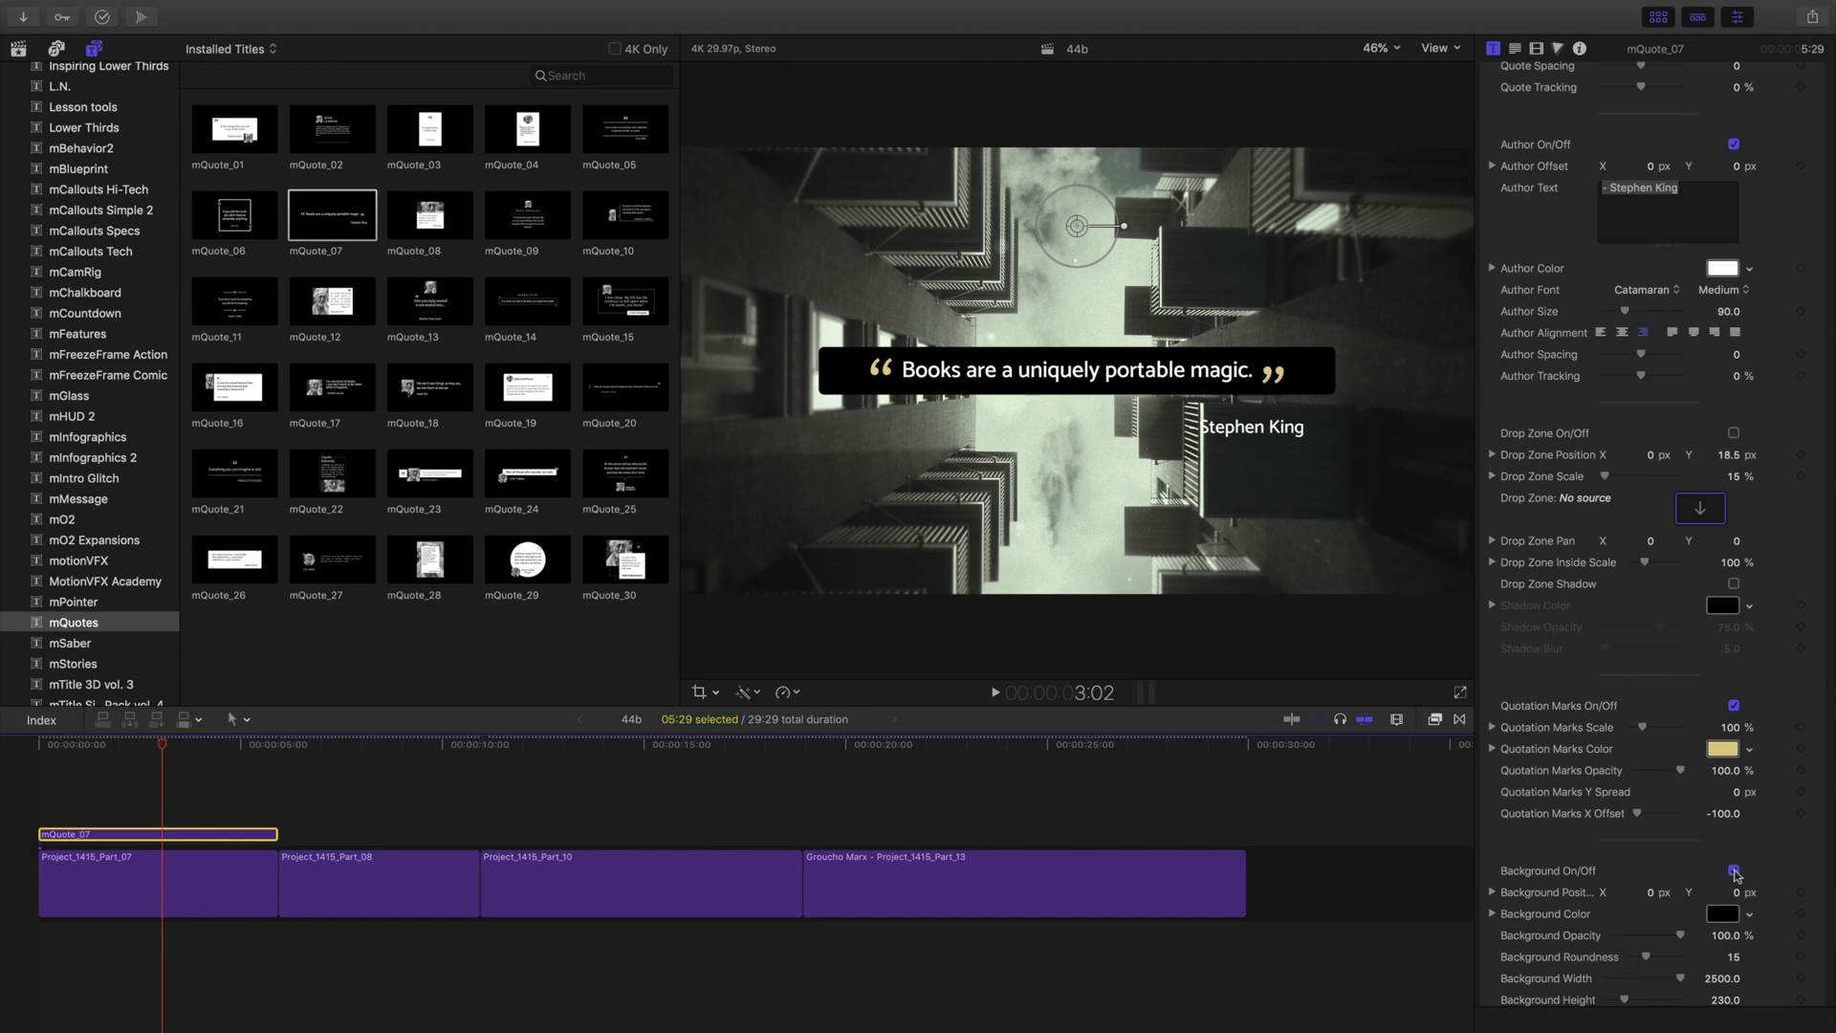
double_click(933, 370)
key("super+a")
type("I must confess, I was born at a very early")
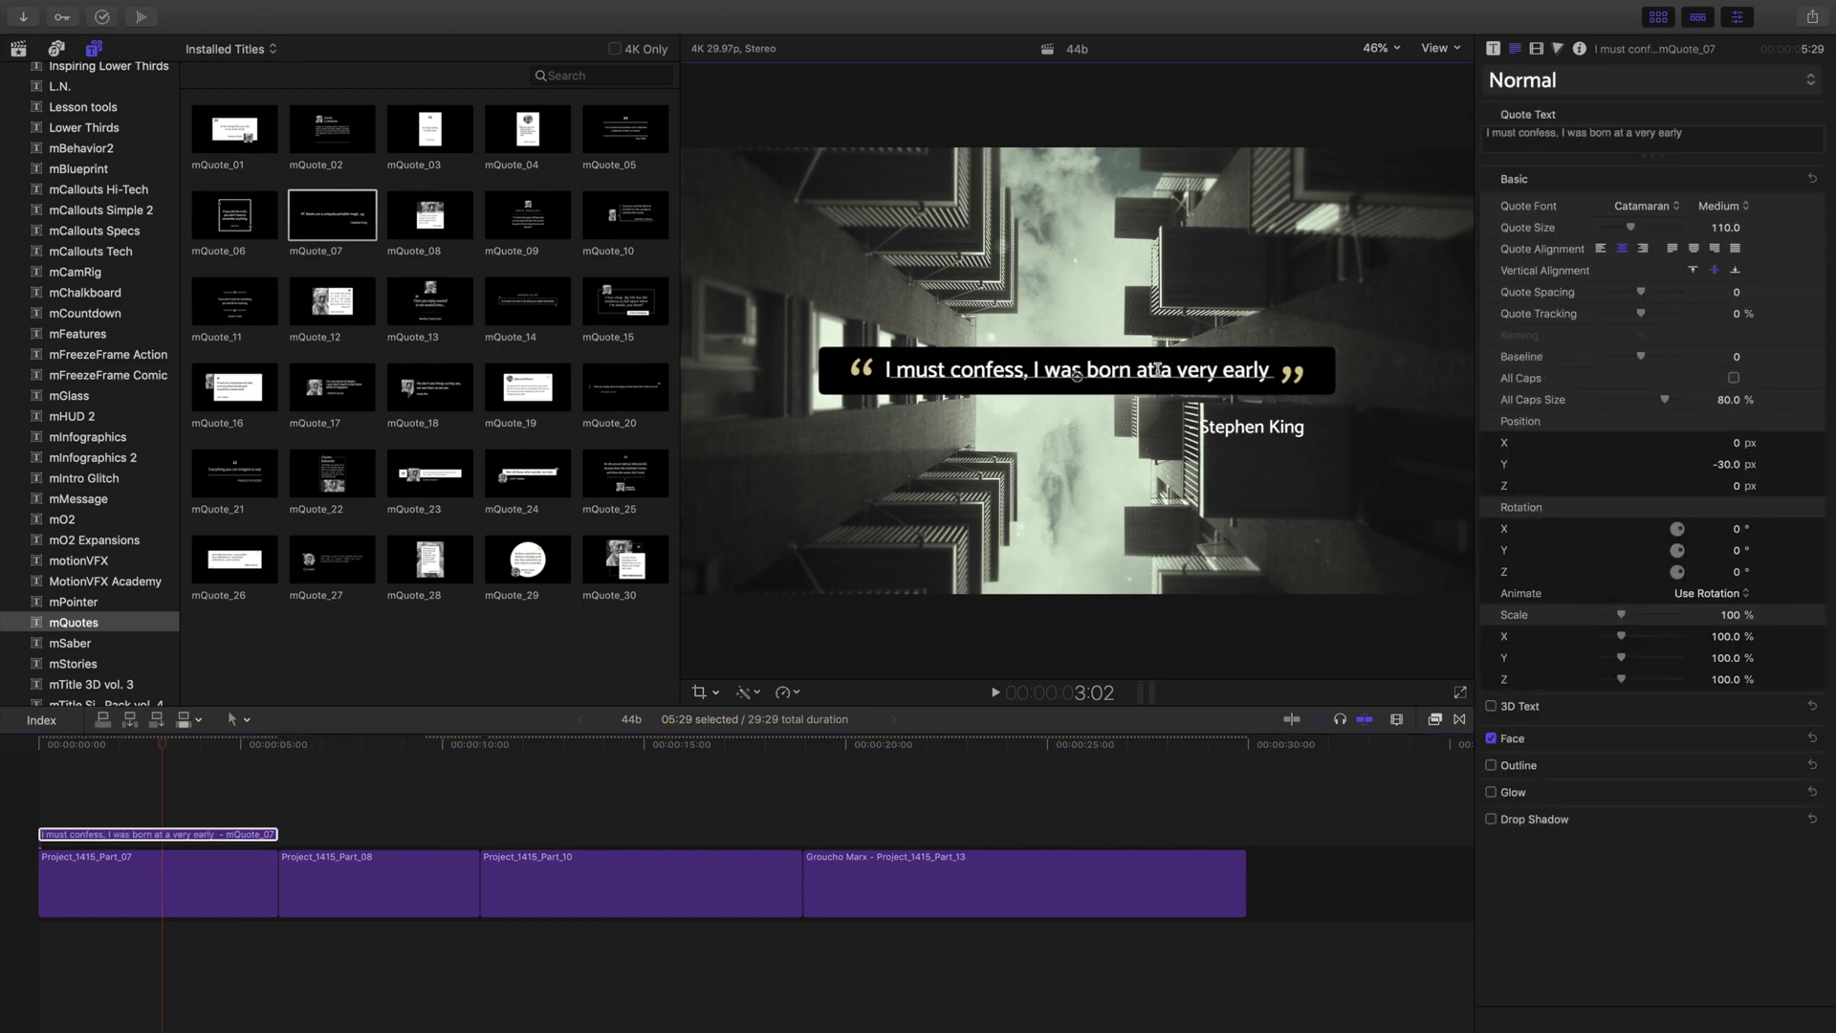
type(" age.")
left_click(1492, 48)
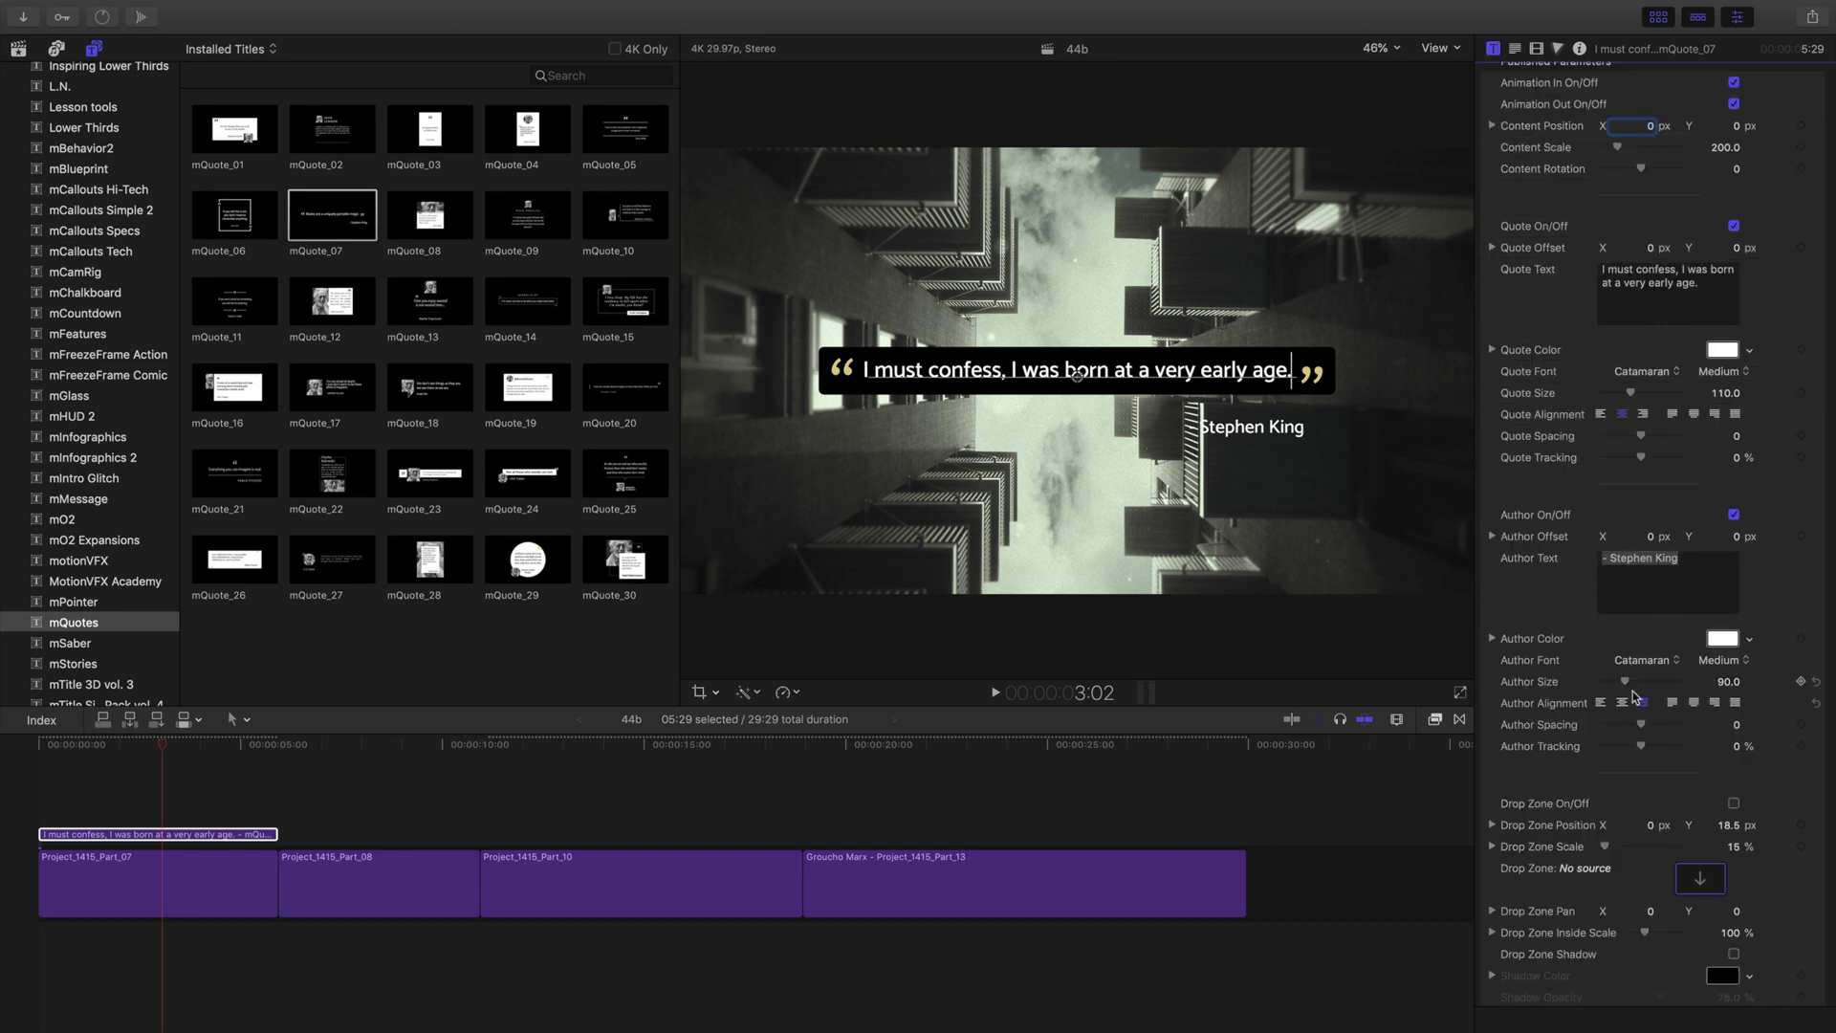
Hide the quote's author line and play the edit from the beginning
scroll(1633, 695, "down", 5)
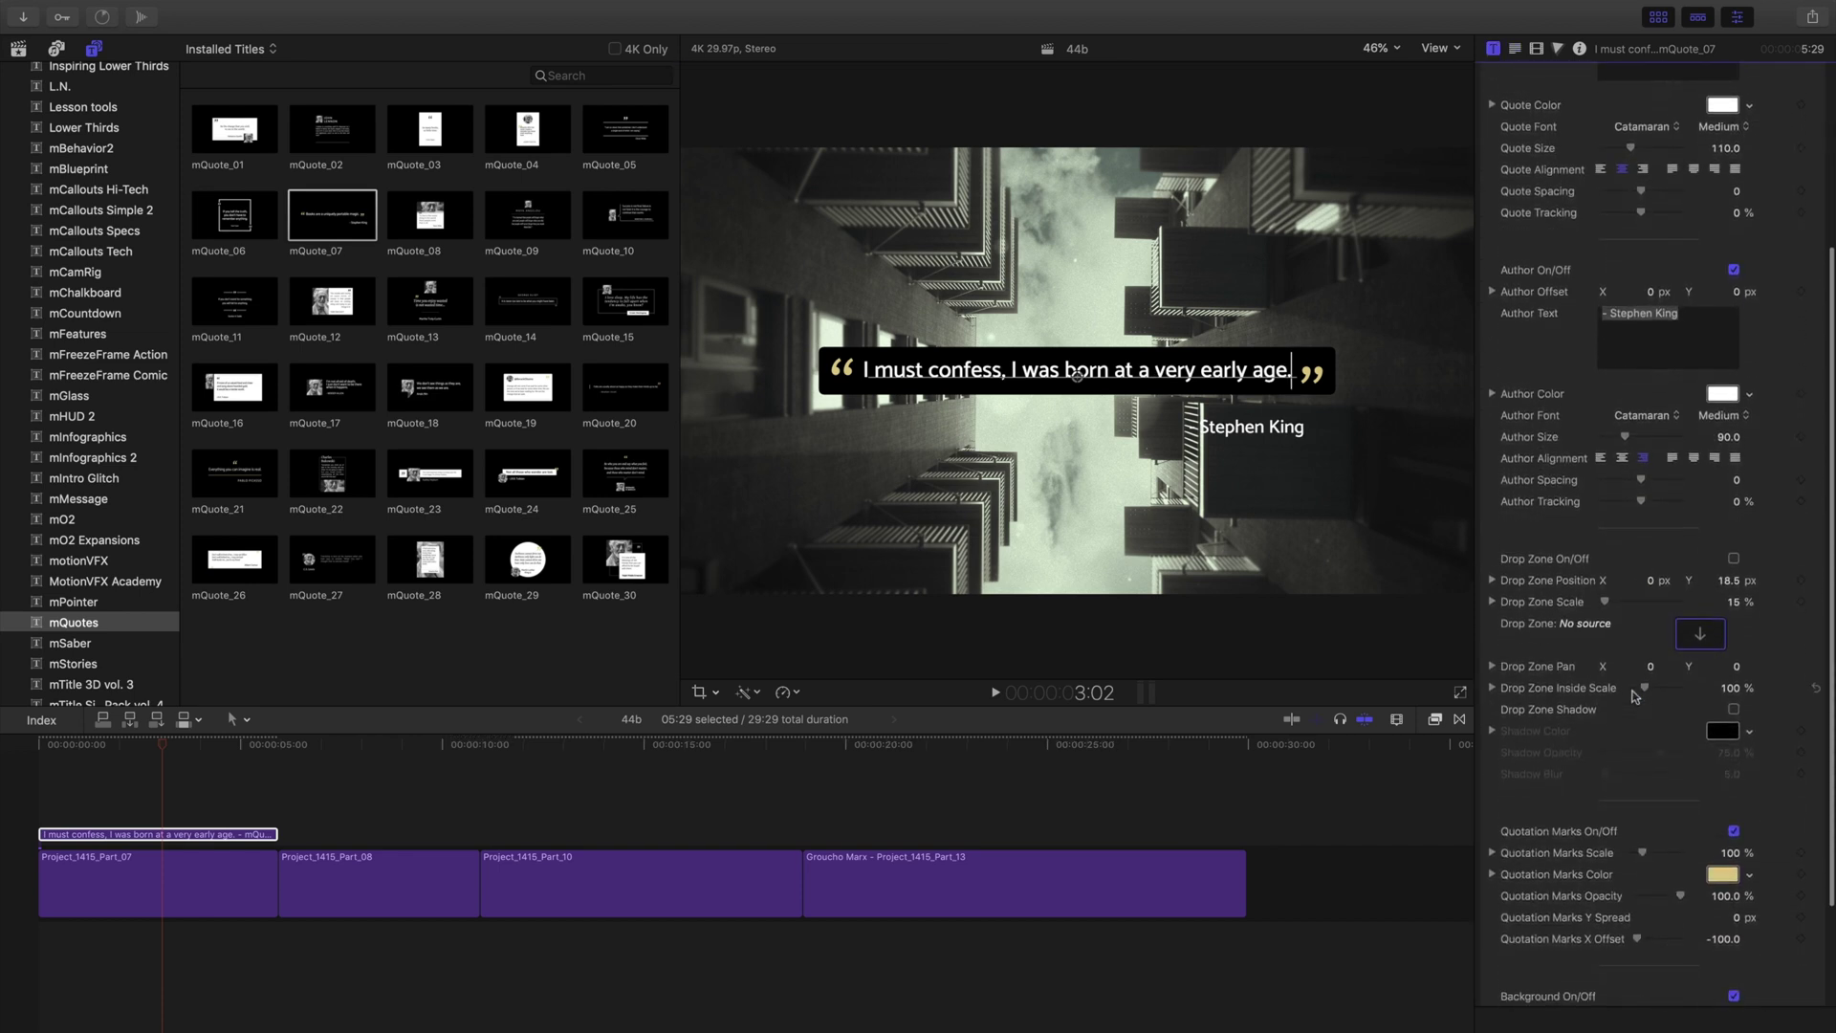
left_click(1734, 270)
key("Home")
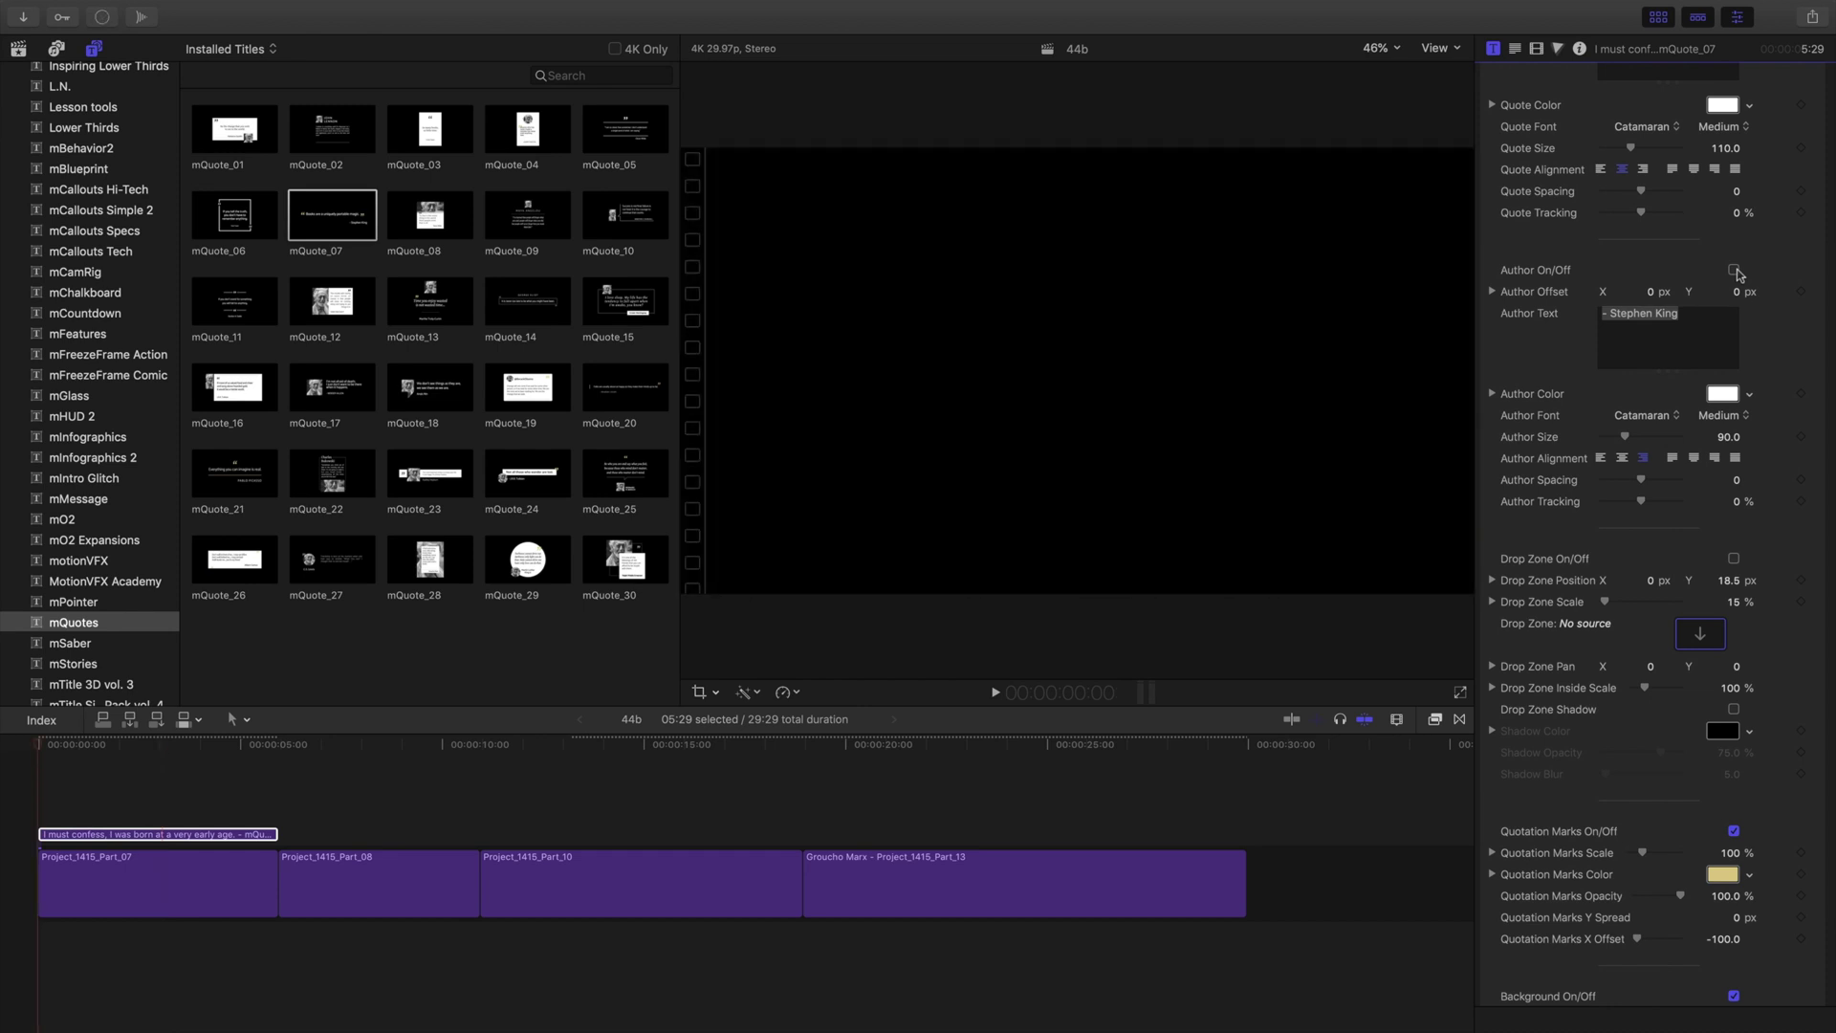
key("space")
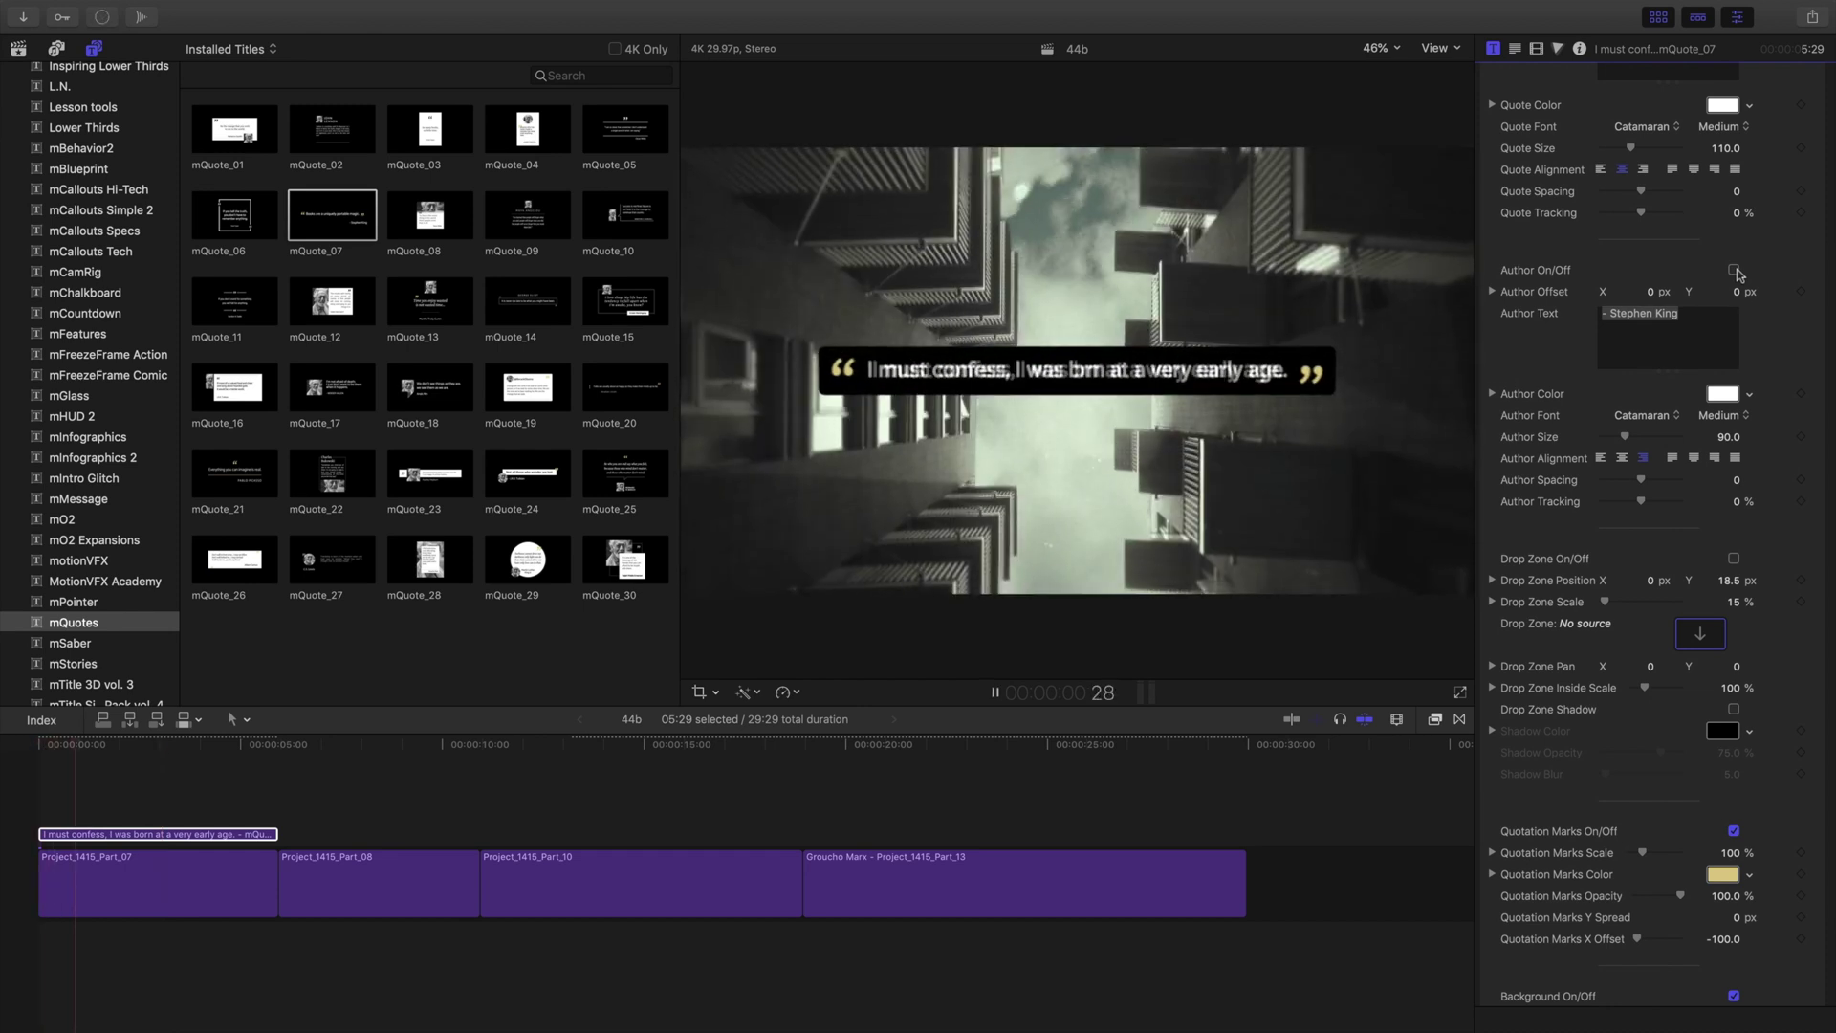
key("space")
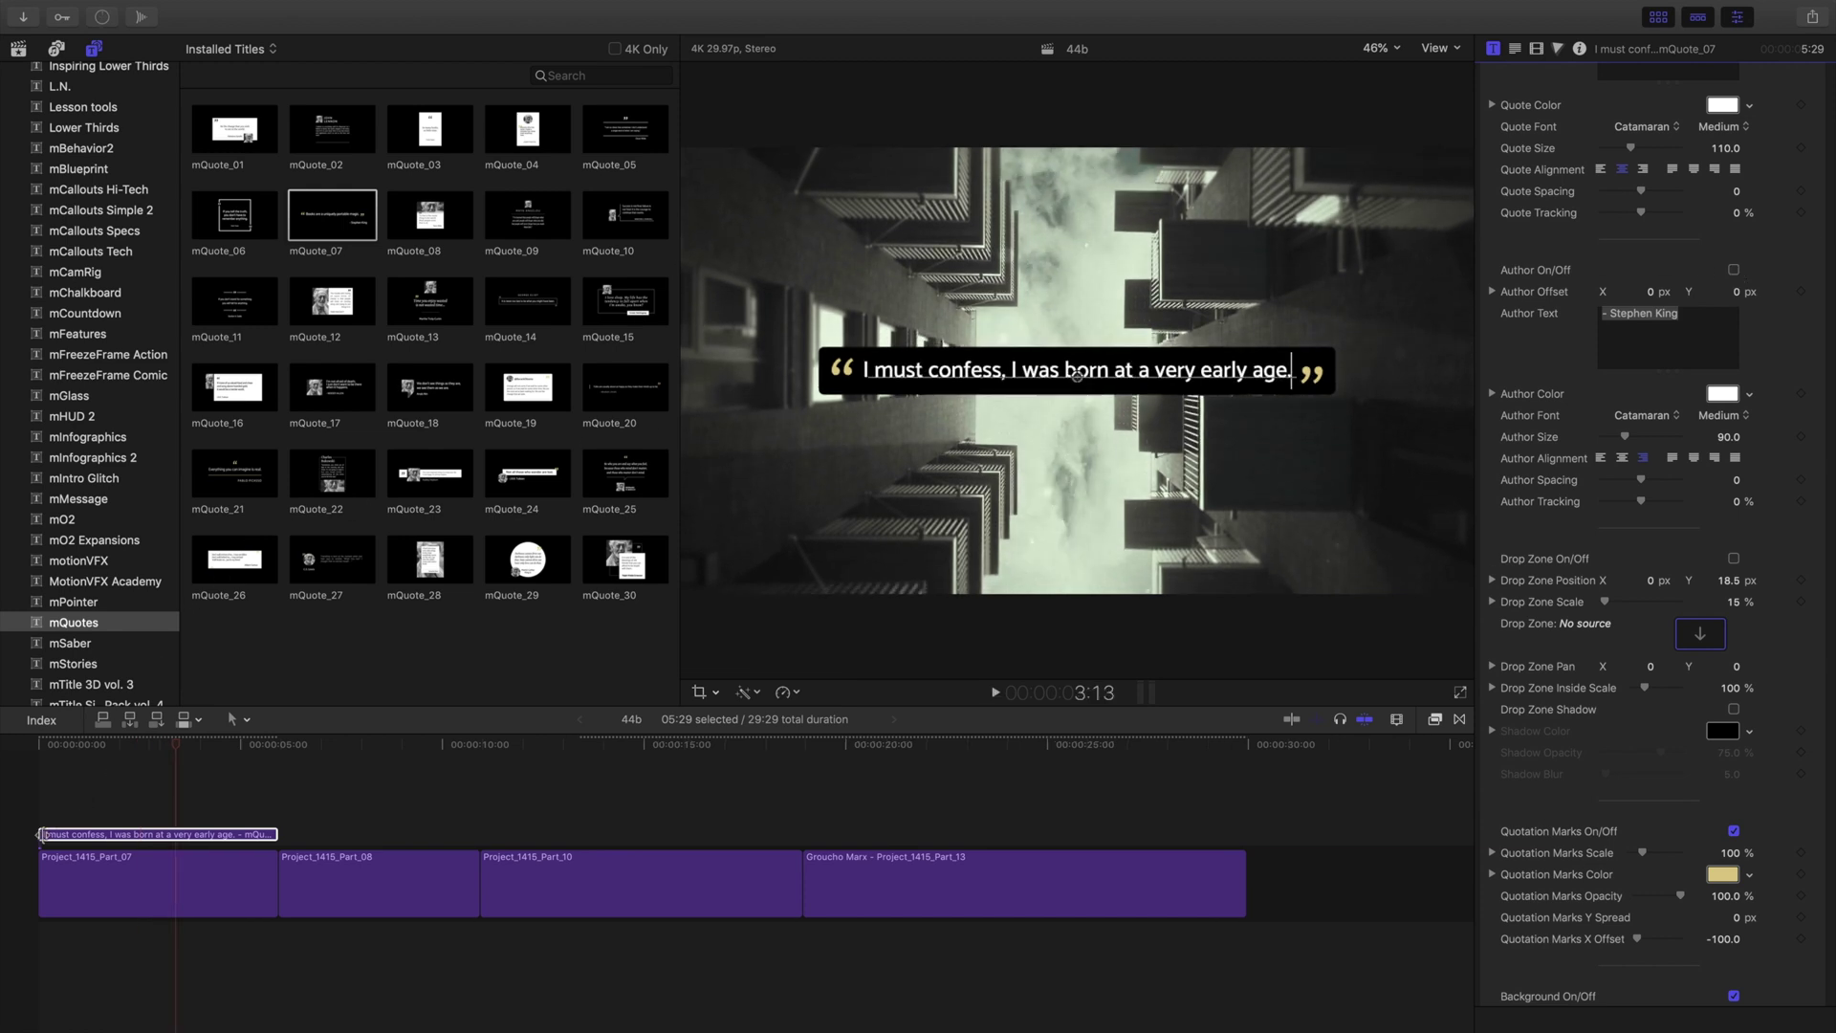
Trim the quote title's start 23 frames later, leaving it 5:00 long, and replay
left_click_drag(42, 834, 78, 834)
left_click(42, 746)
key("space")
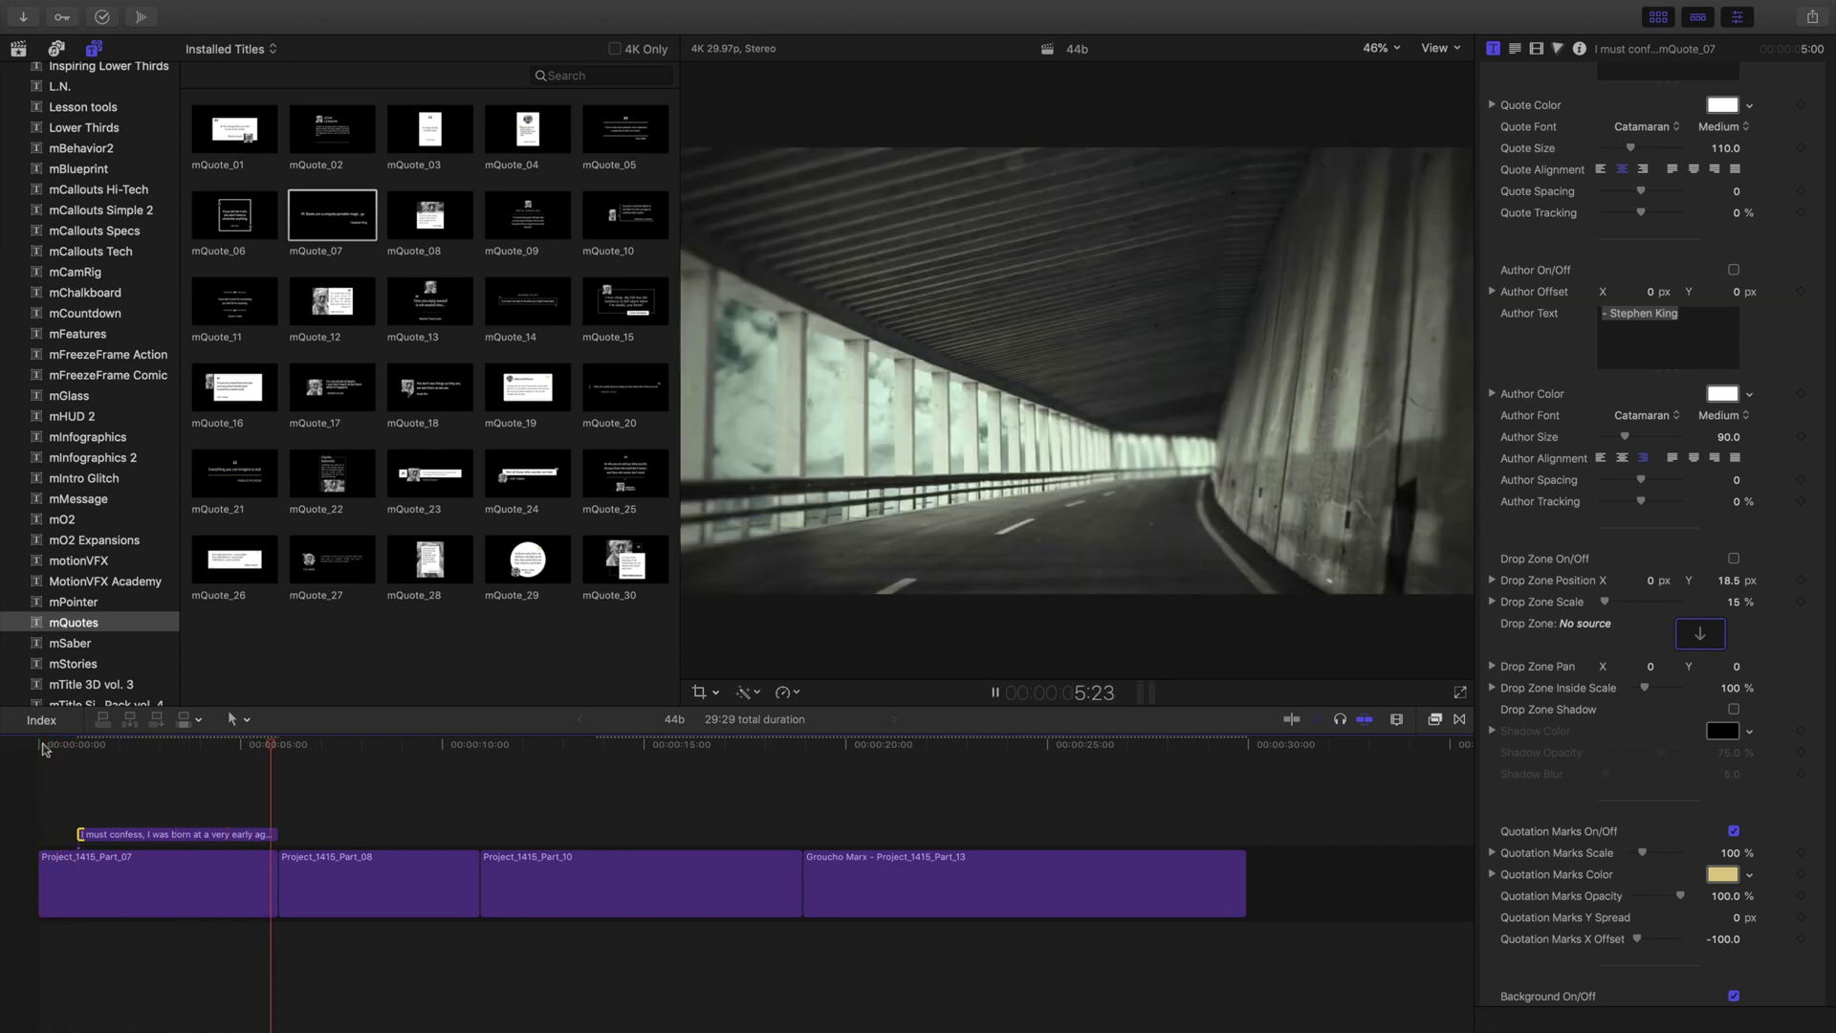
key("space")
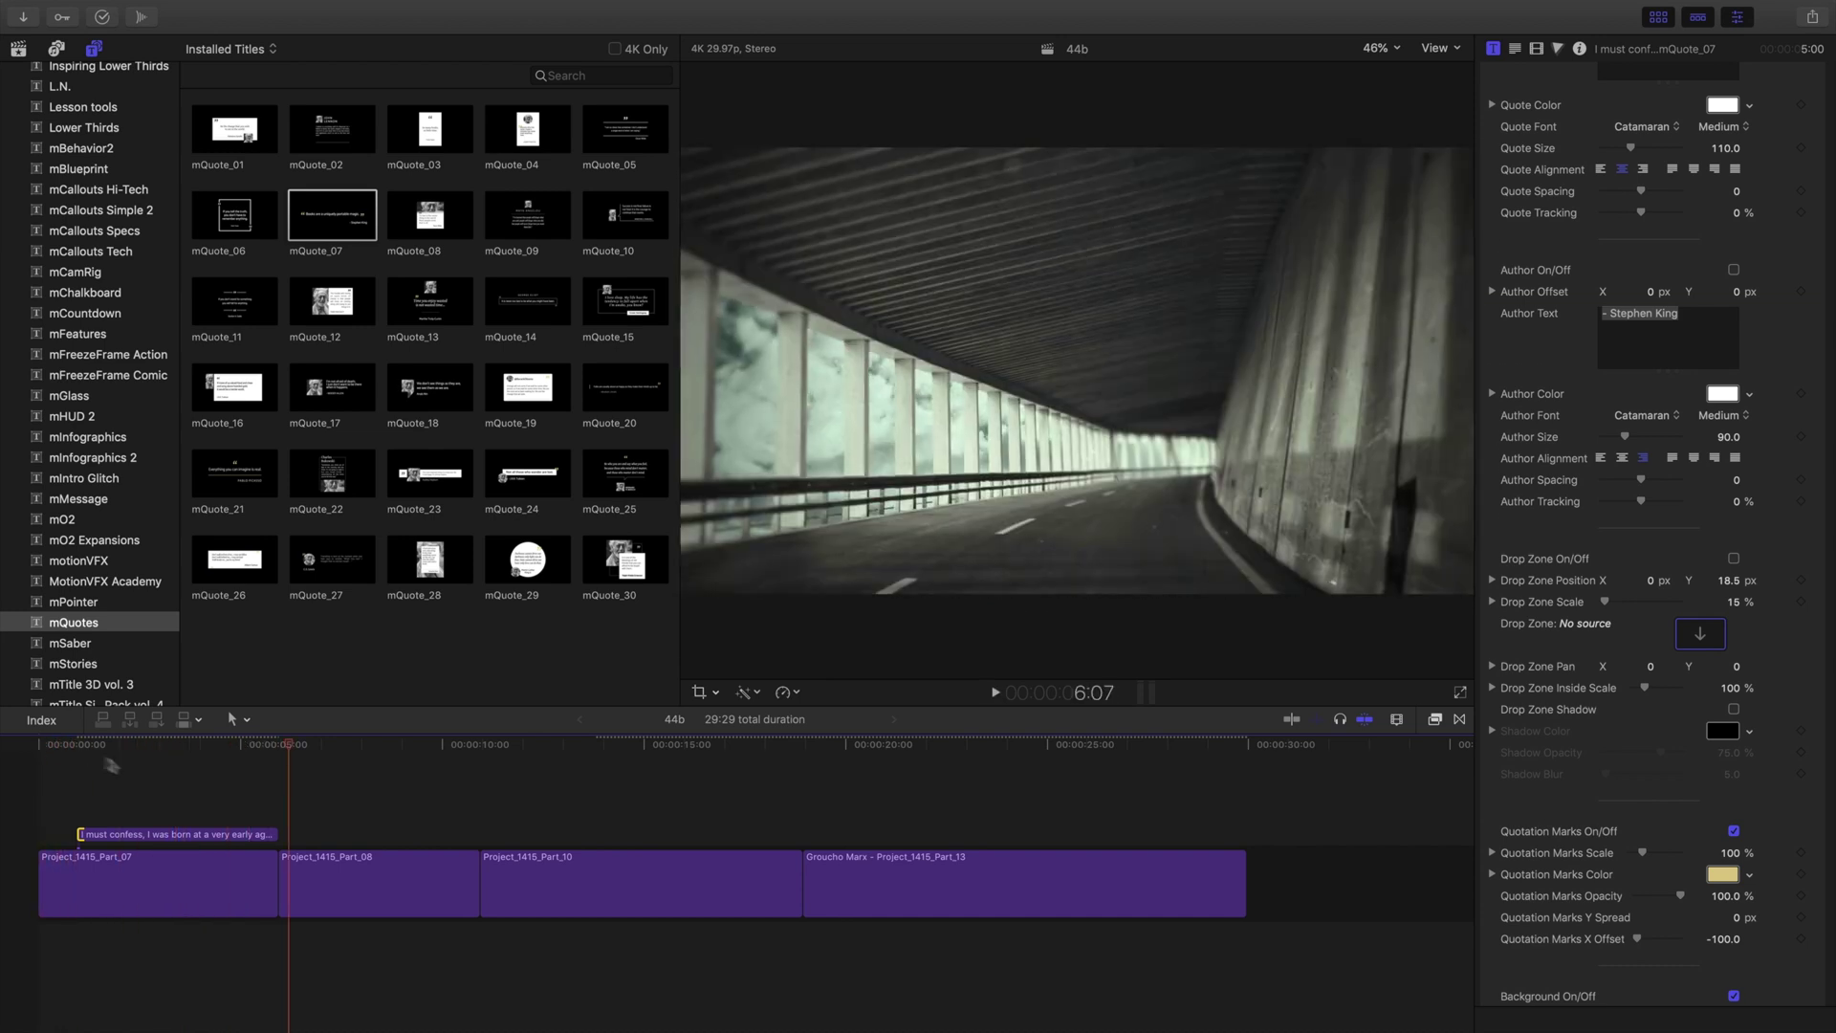
Uncheck Animation Out on the 'I must confess' title and replay from the start
left_click(242, 745)
left_click(251, 833)
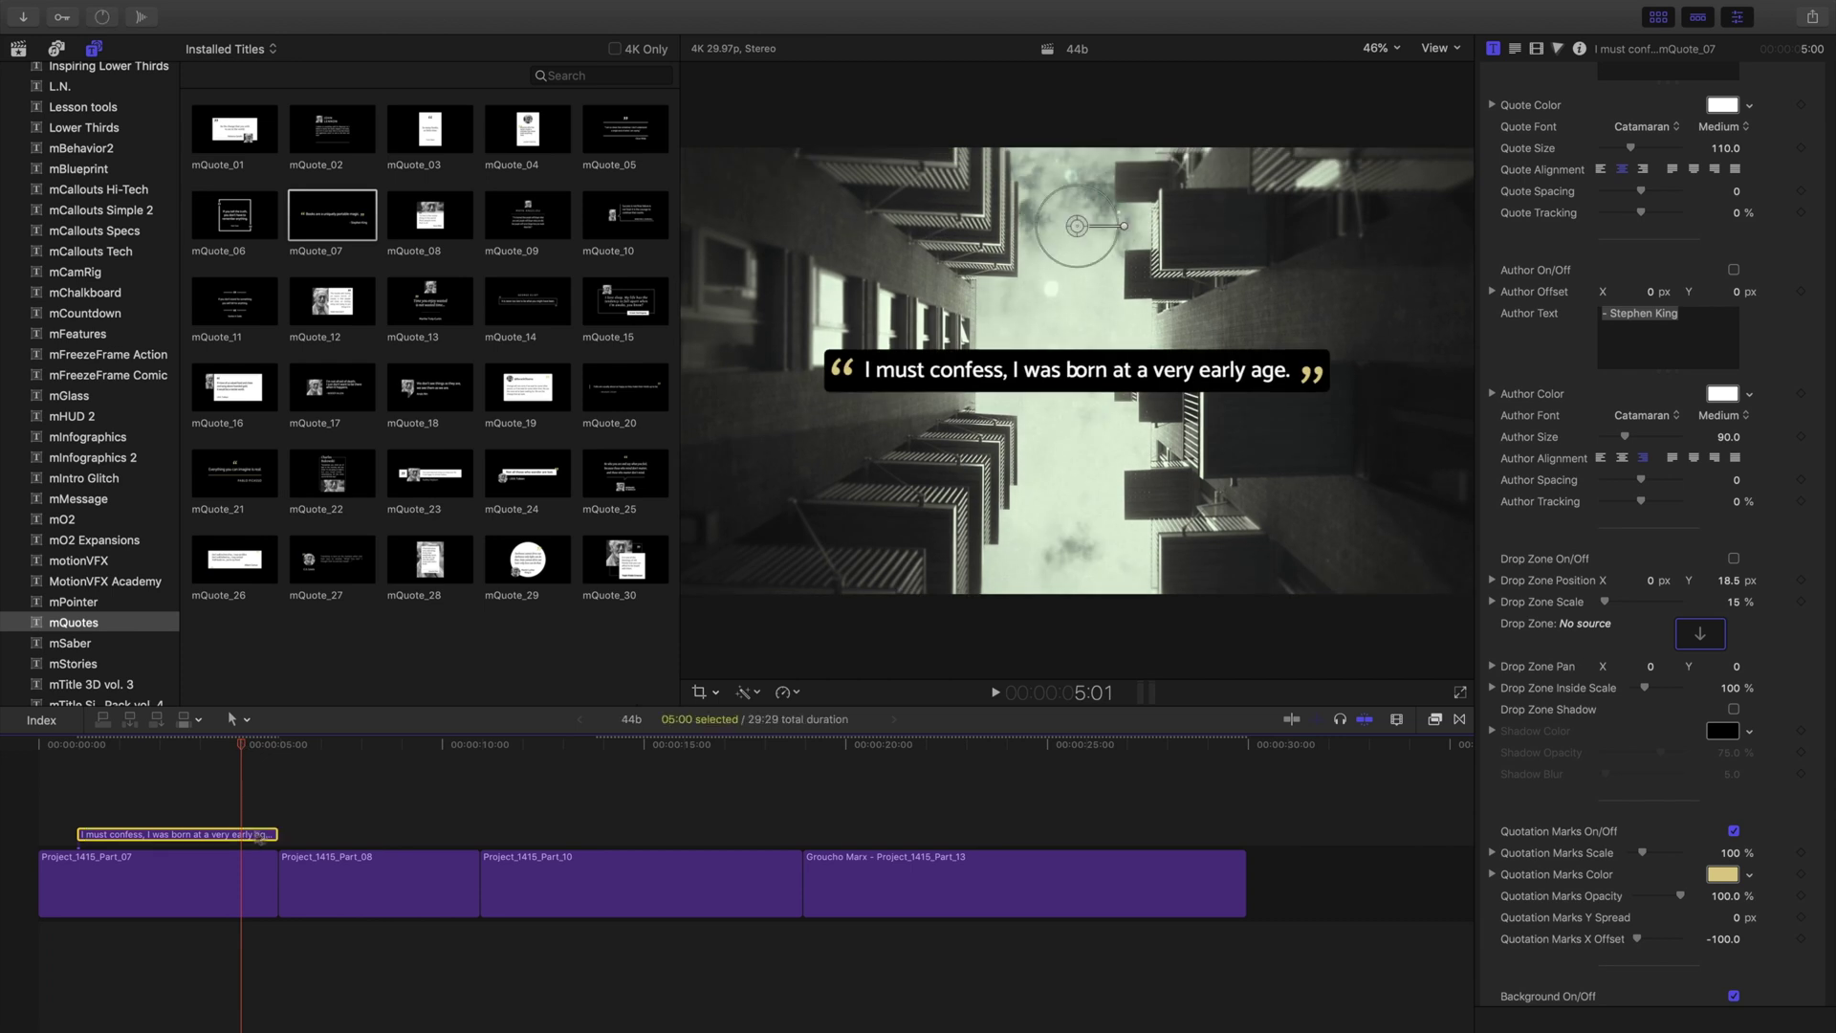
scroll(1721, 124, "up", 5)
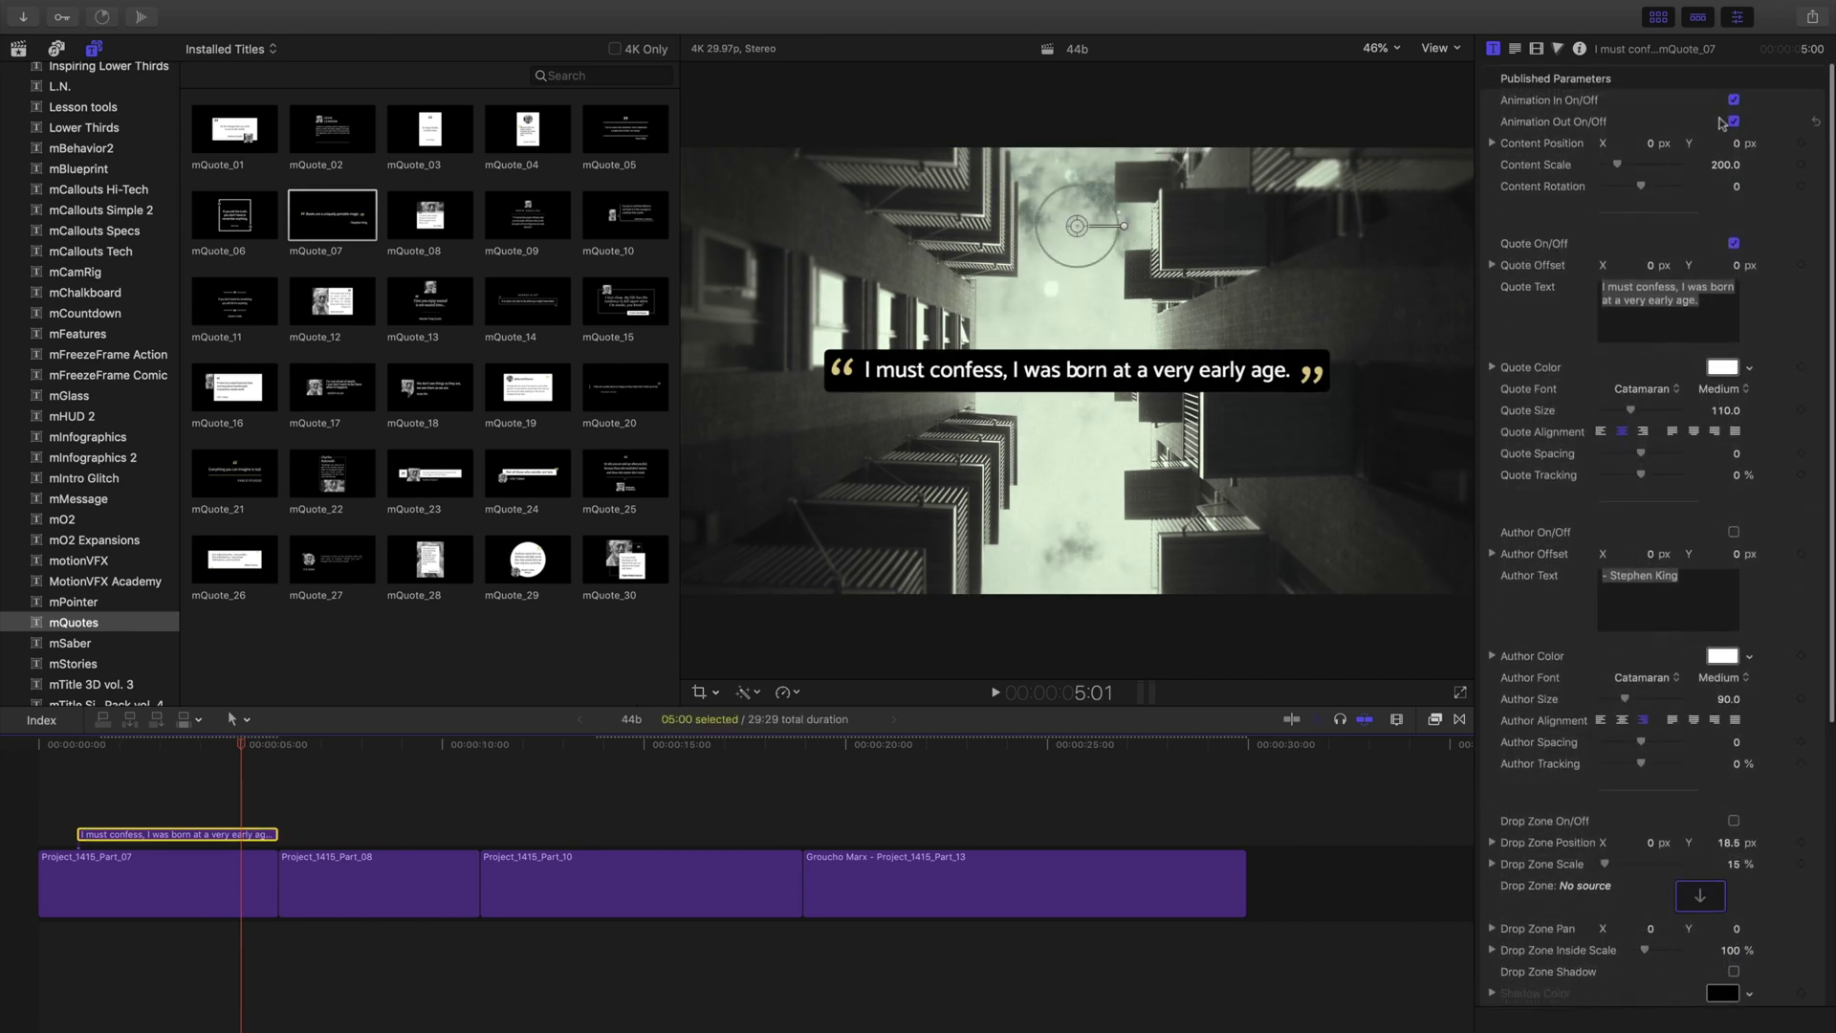
left_click(1734, 123)
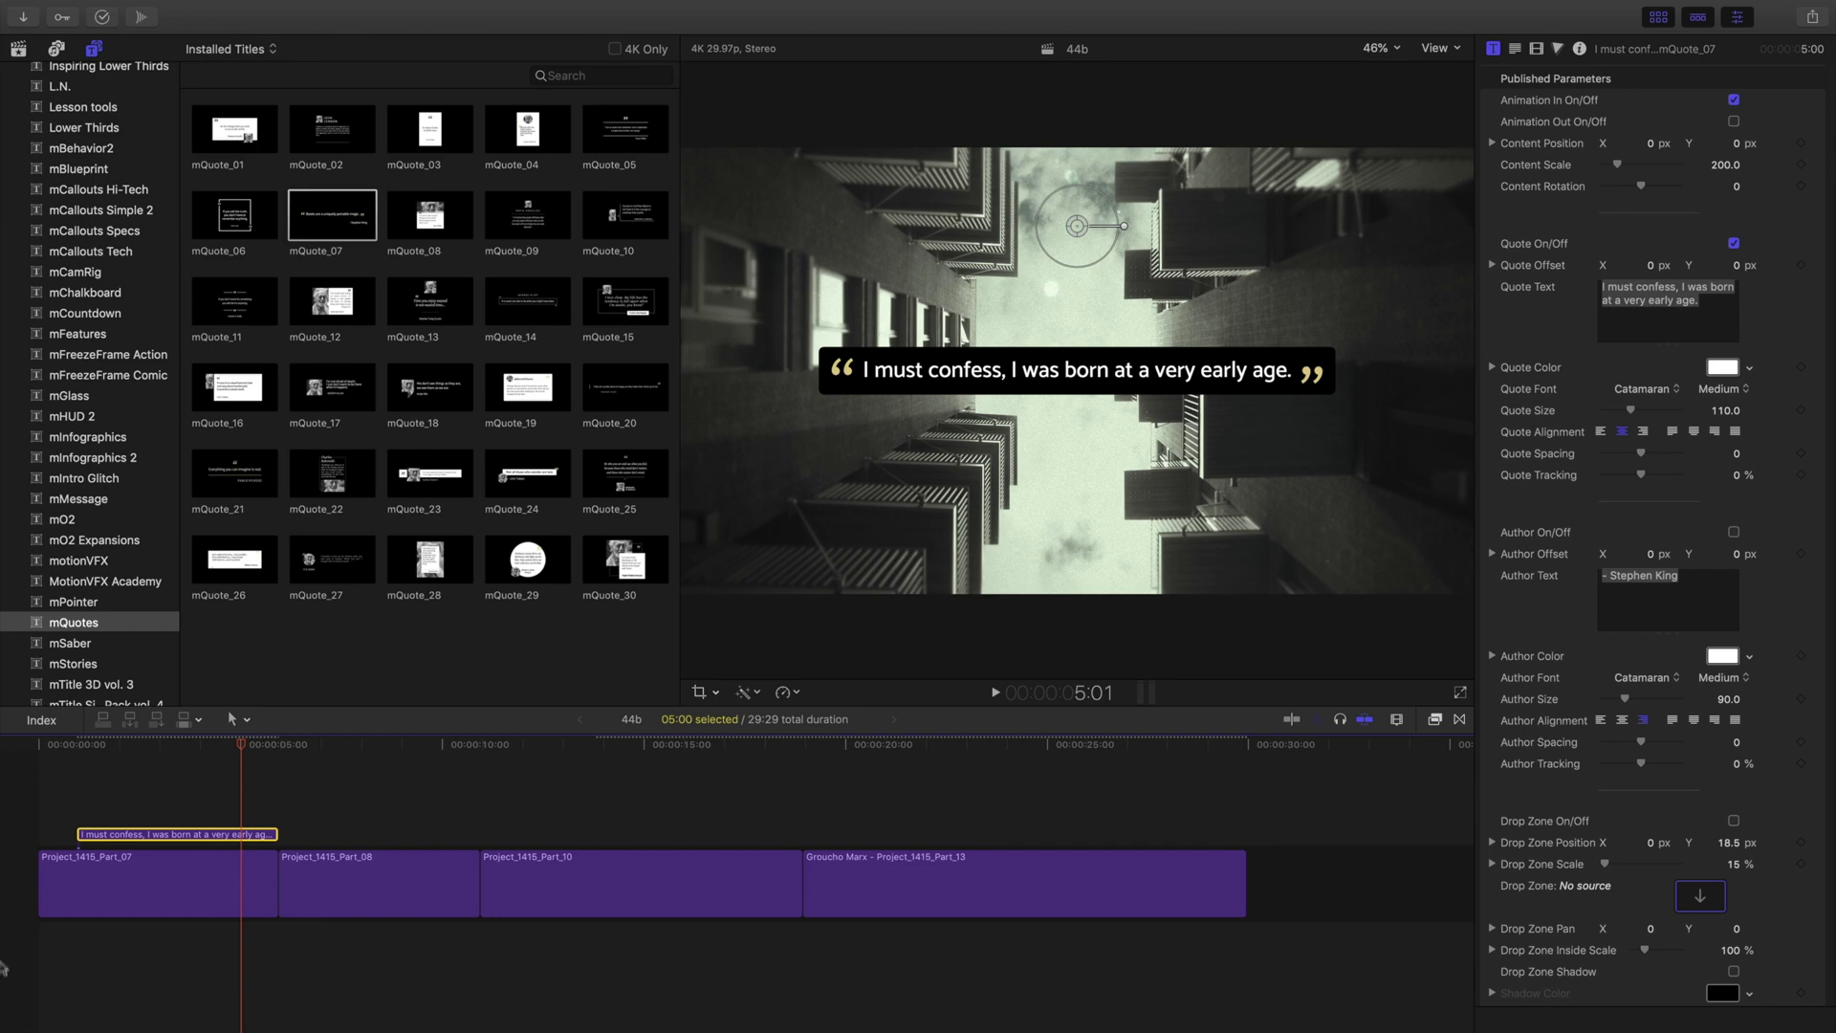
left_click(53, 746)
key("space")
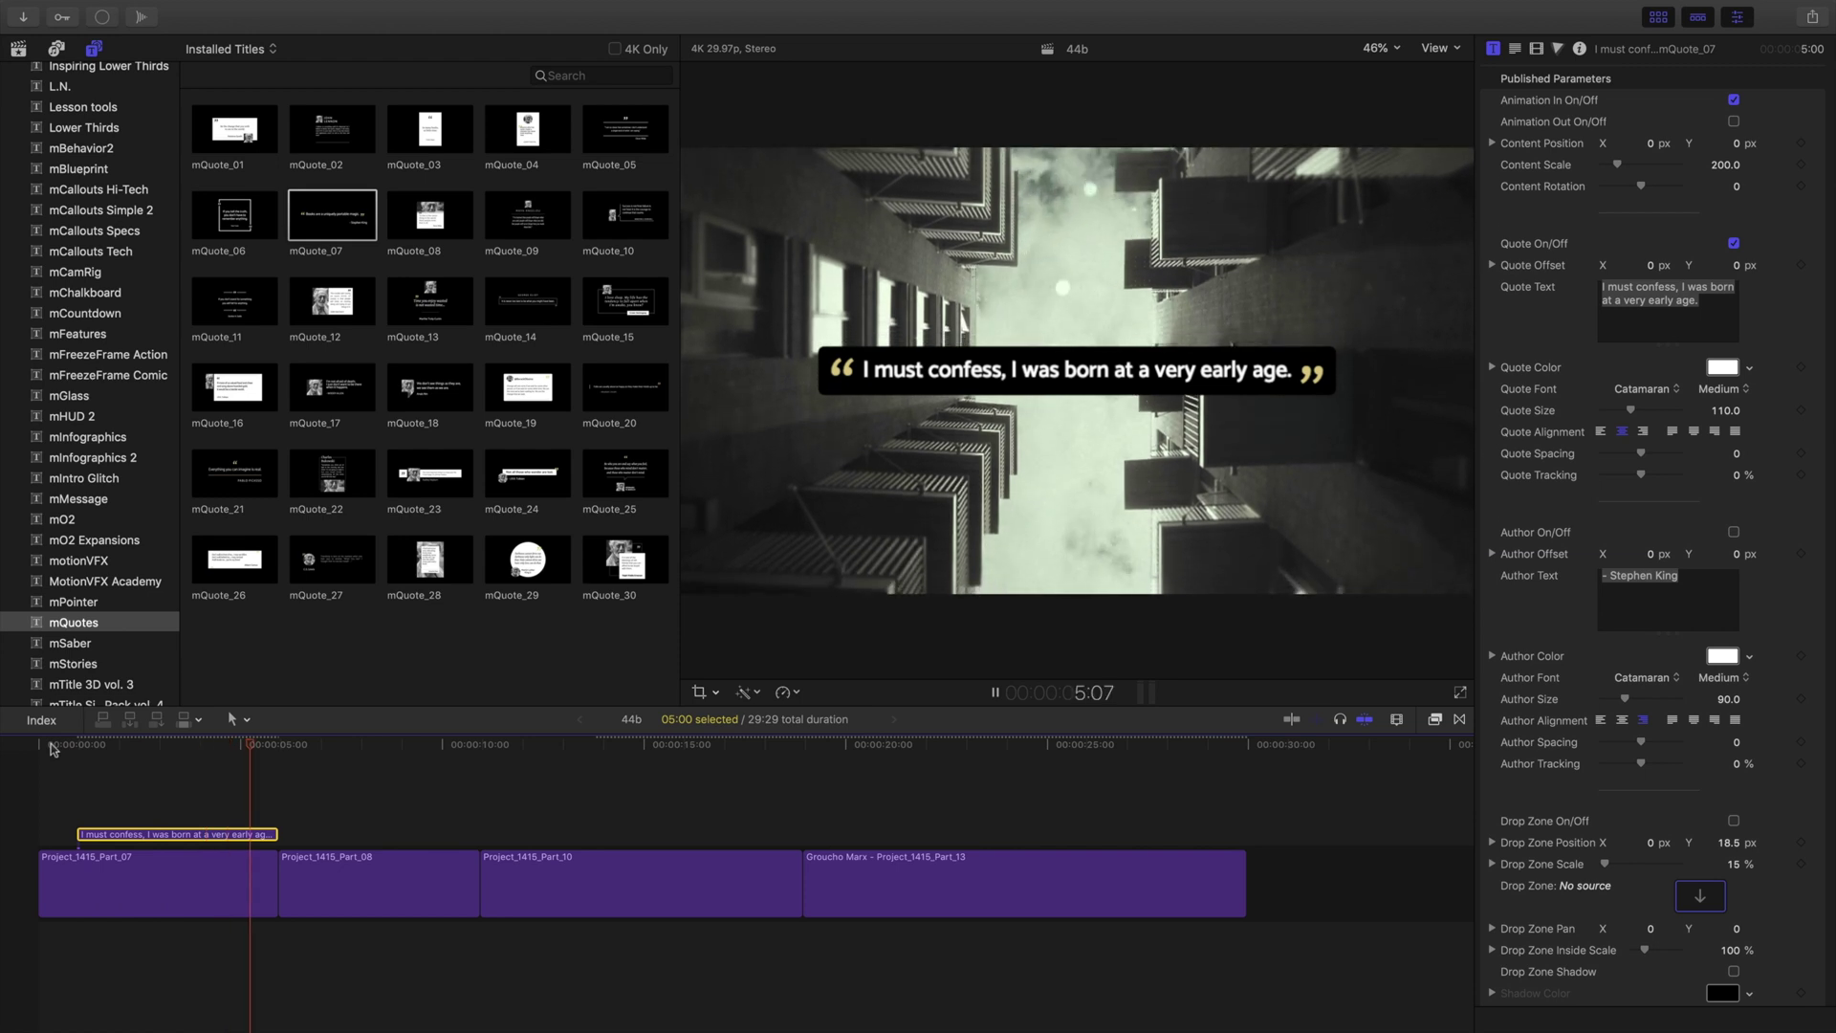
key("space")
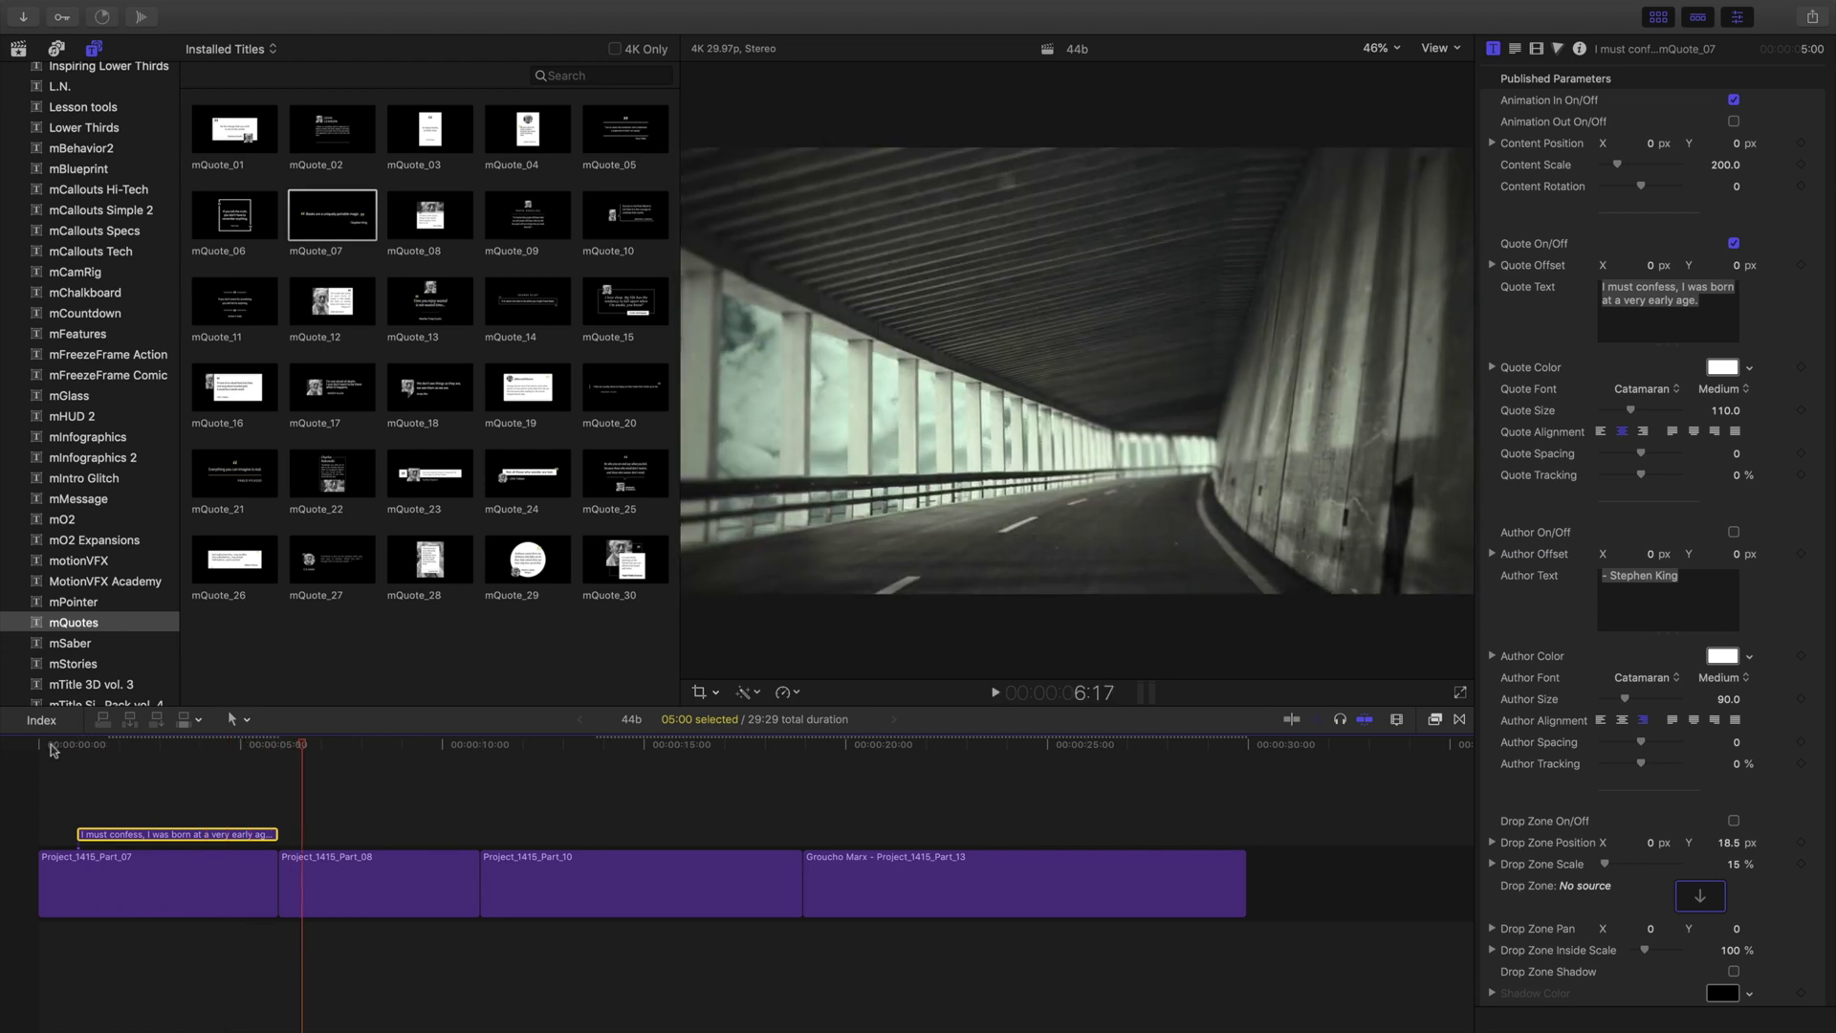
Place mQuote_28 above Project_1415_Part_08, trim it to five seconds, and preview it
left_click_drag(429, 560, 287, 834)
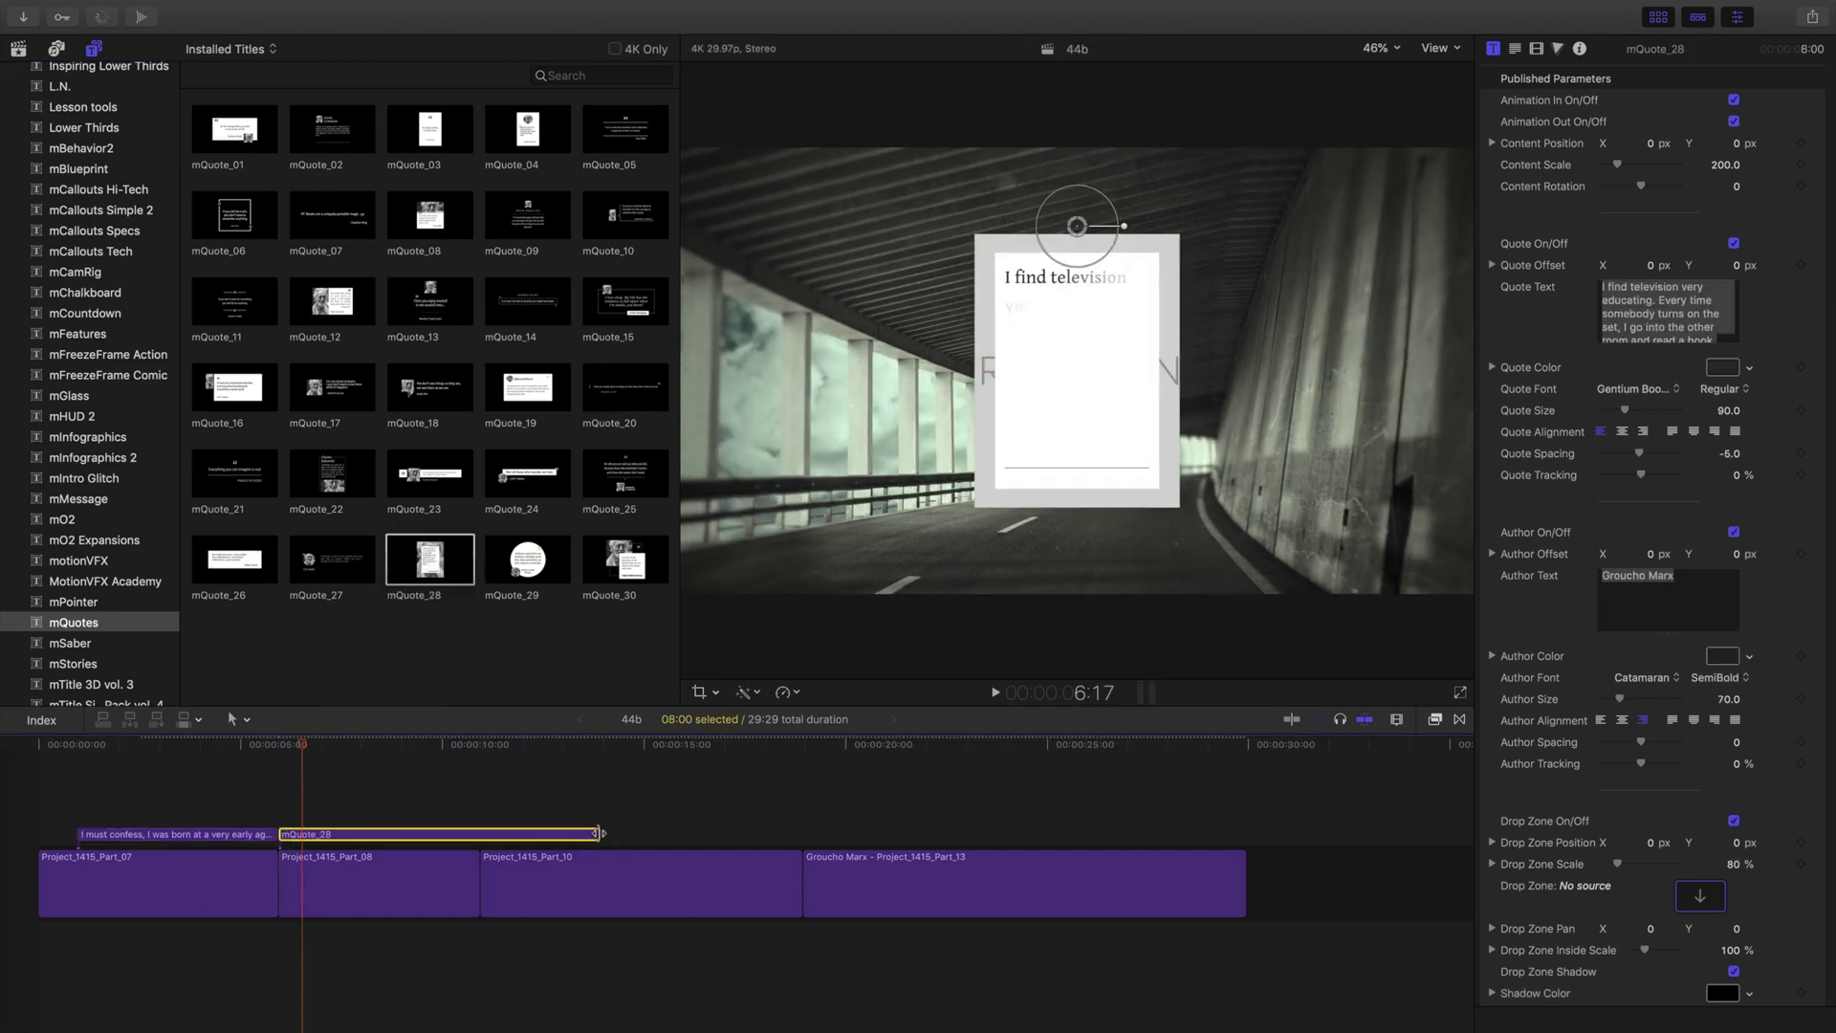
left_click_drag(598, 833, 475, 834)
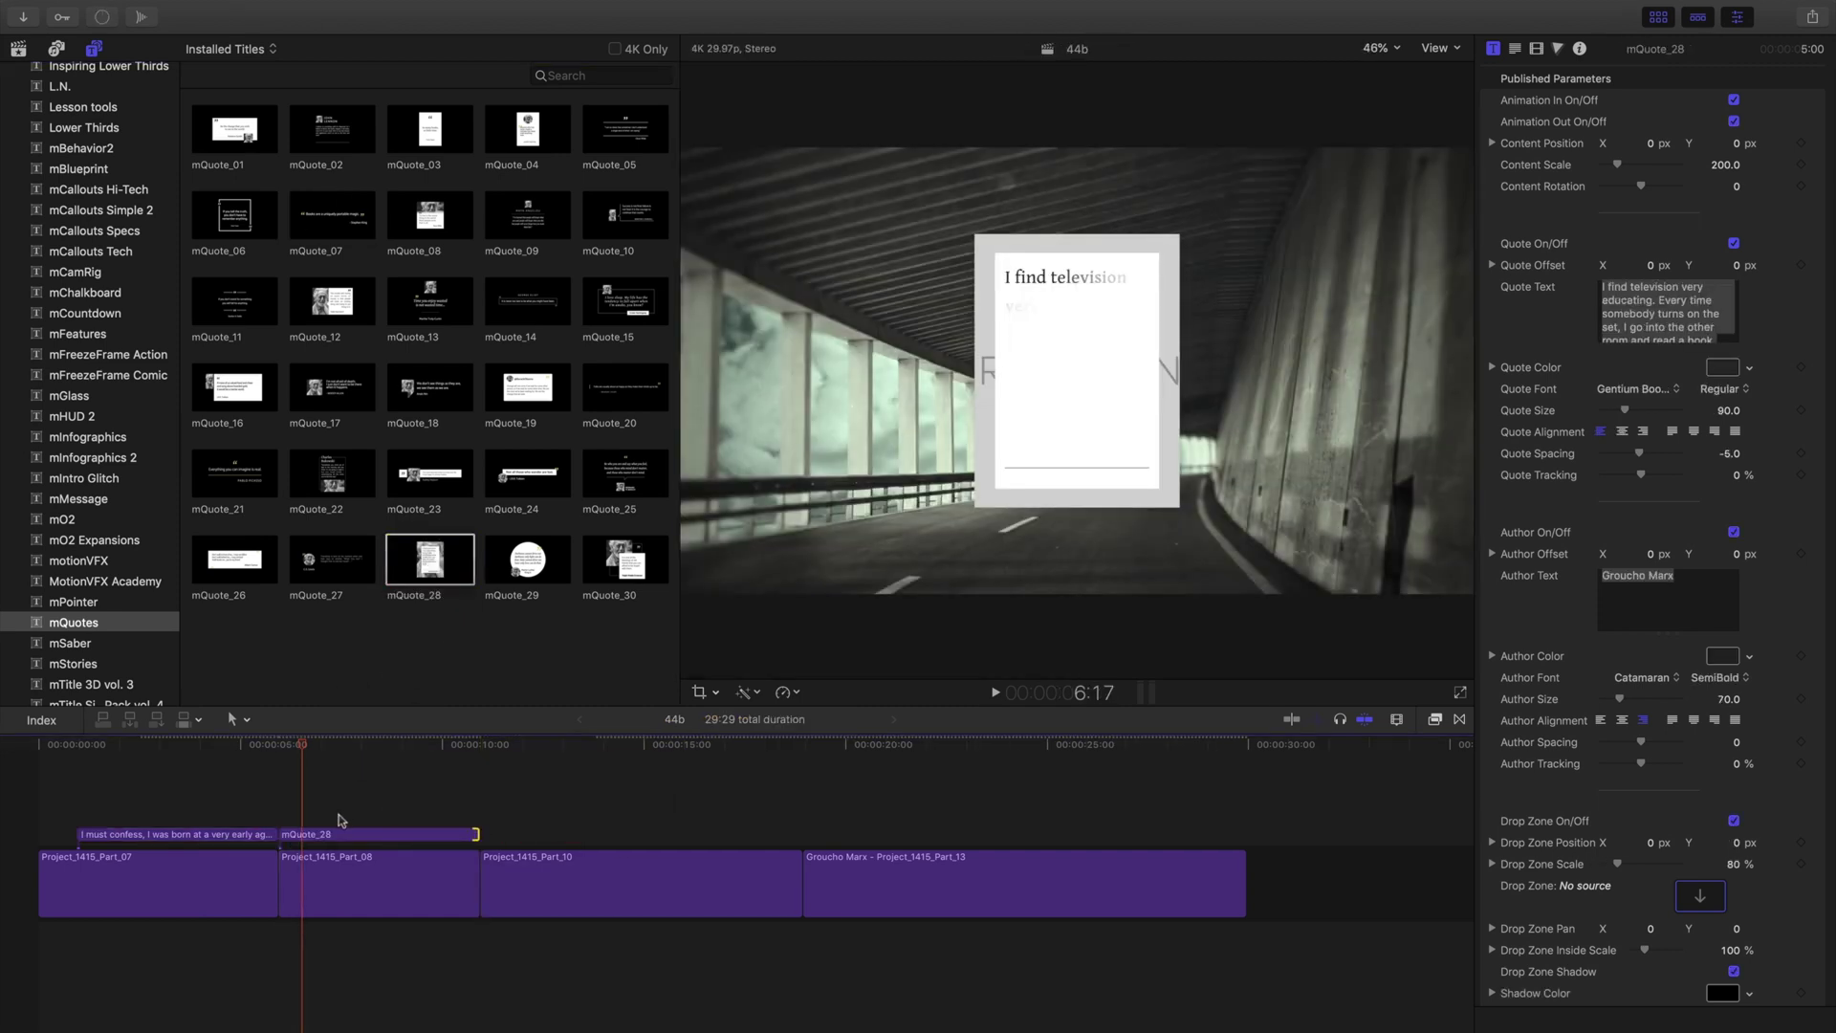
left_click(282, 745)
key("space")
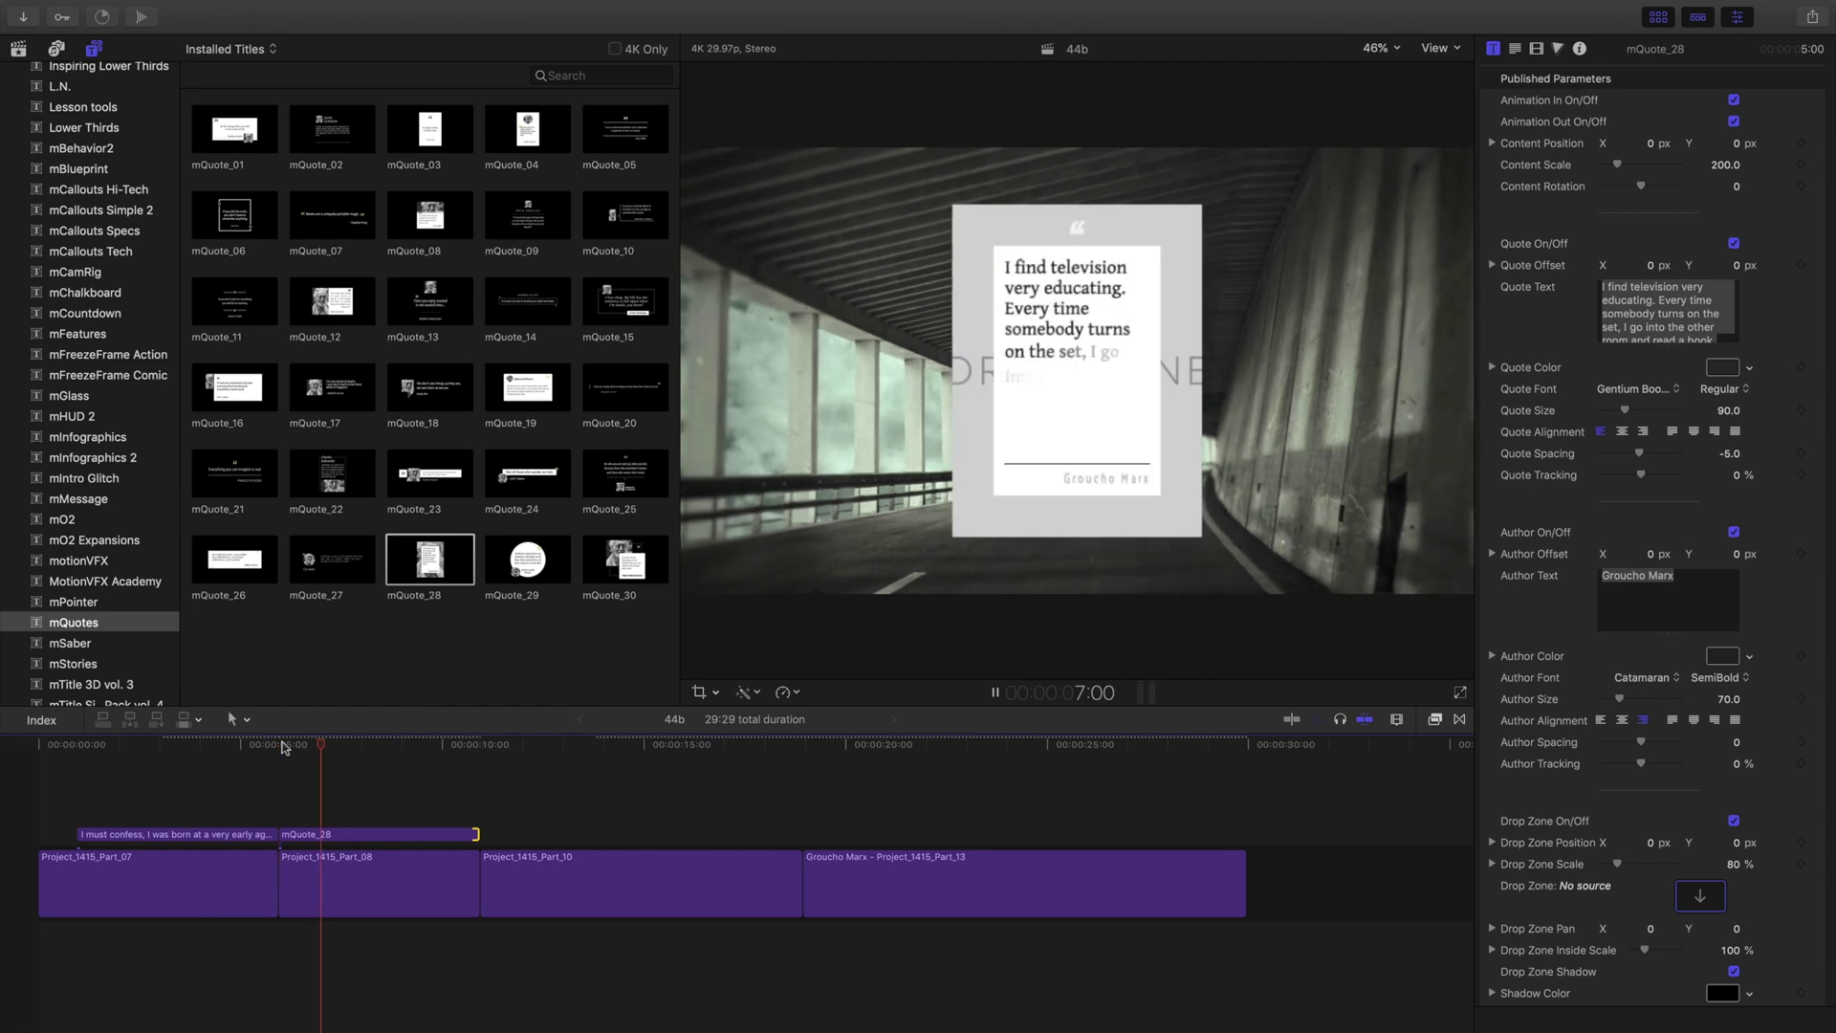
key("space")
Turn off the card's drop zone, author, and both animations; raise Quote Size to 97
left_click(450, 836)
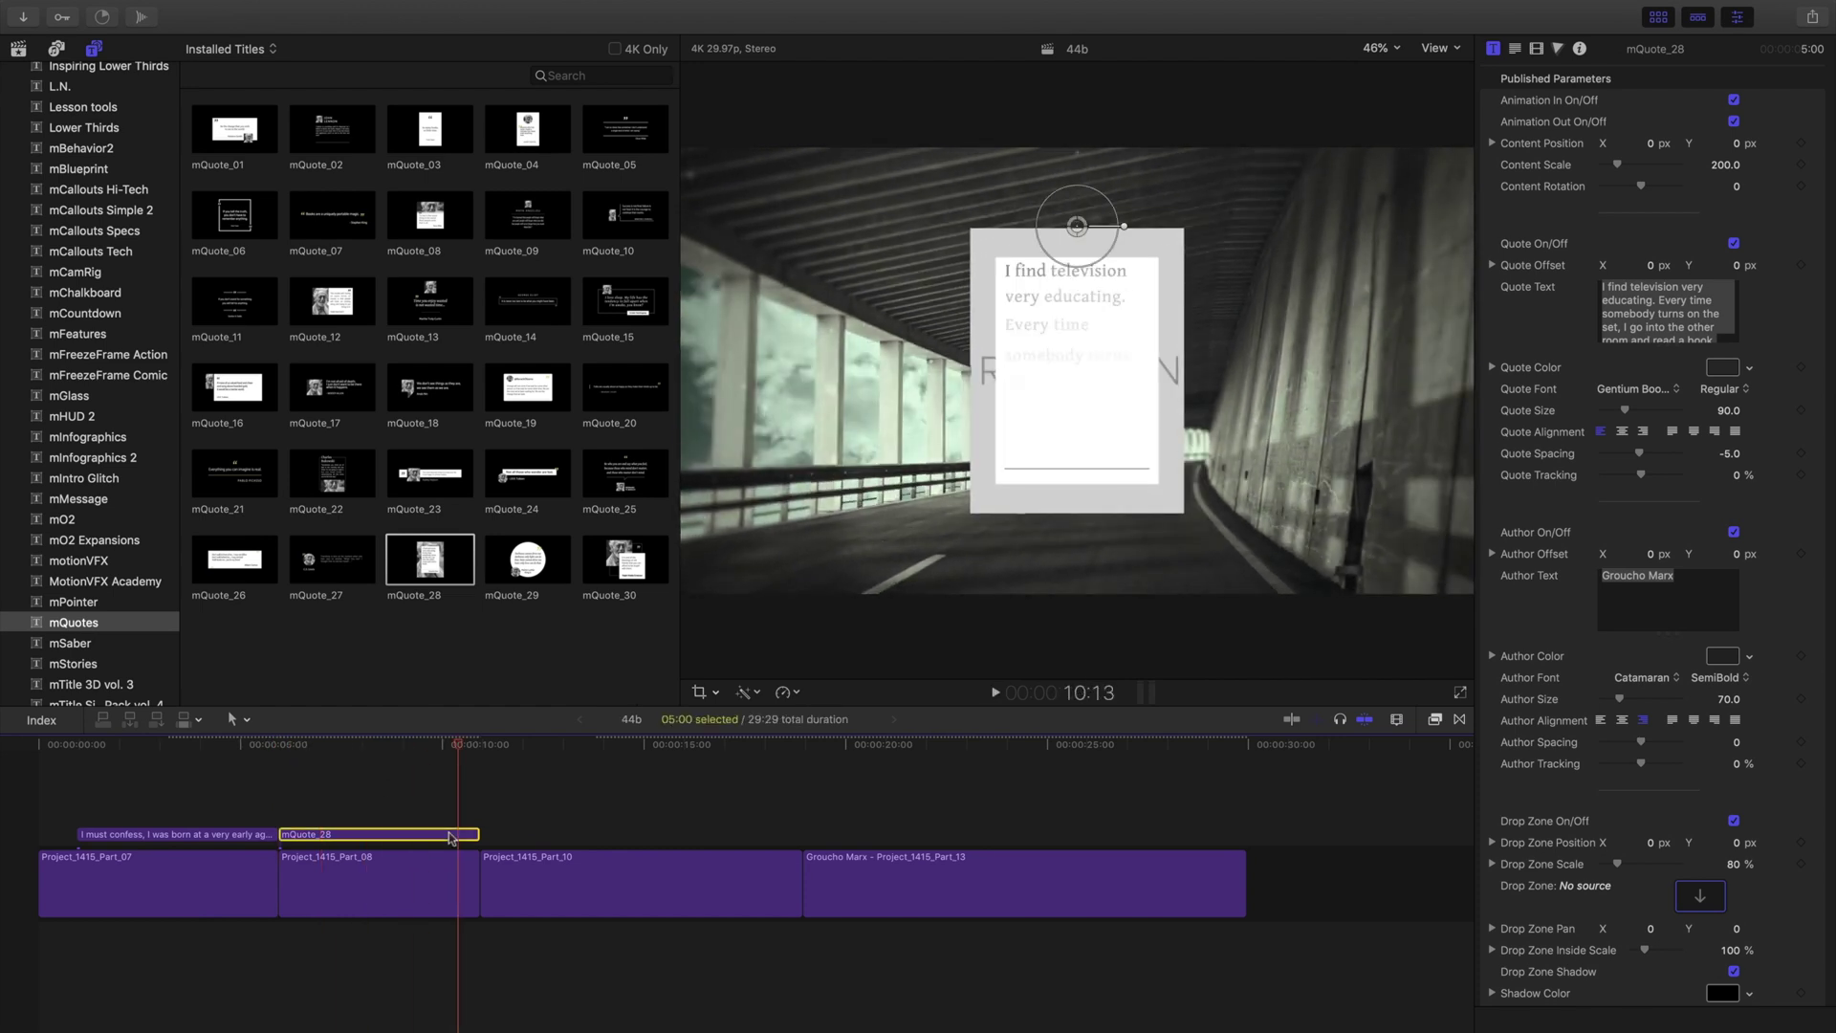
left_click_drag(453, 754, 386, 745)
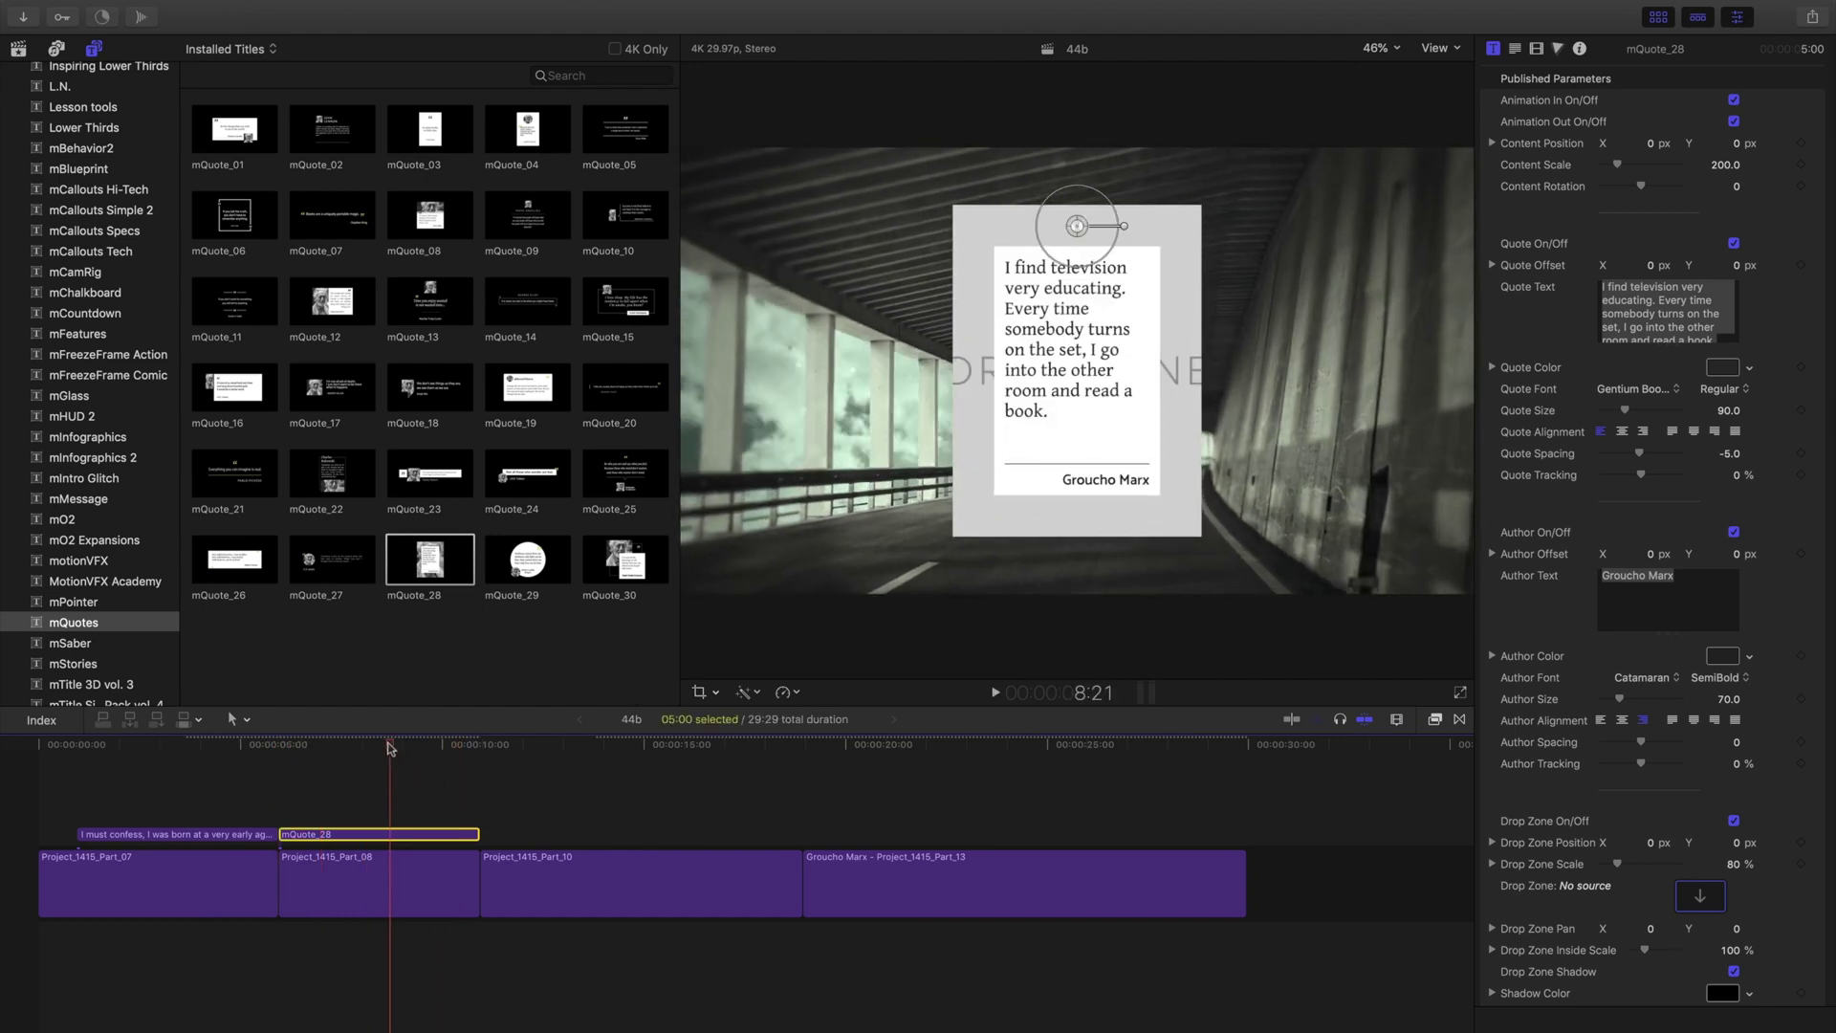
left_click(1733, 820)
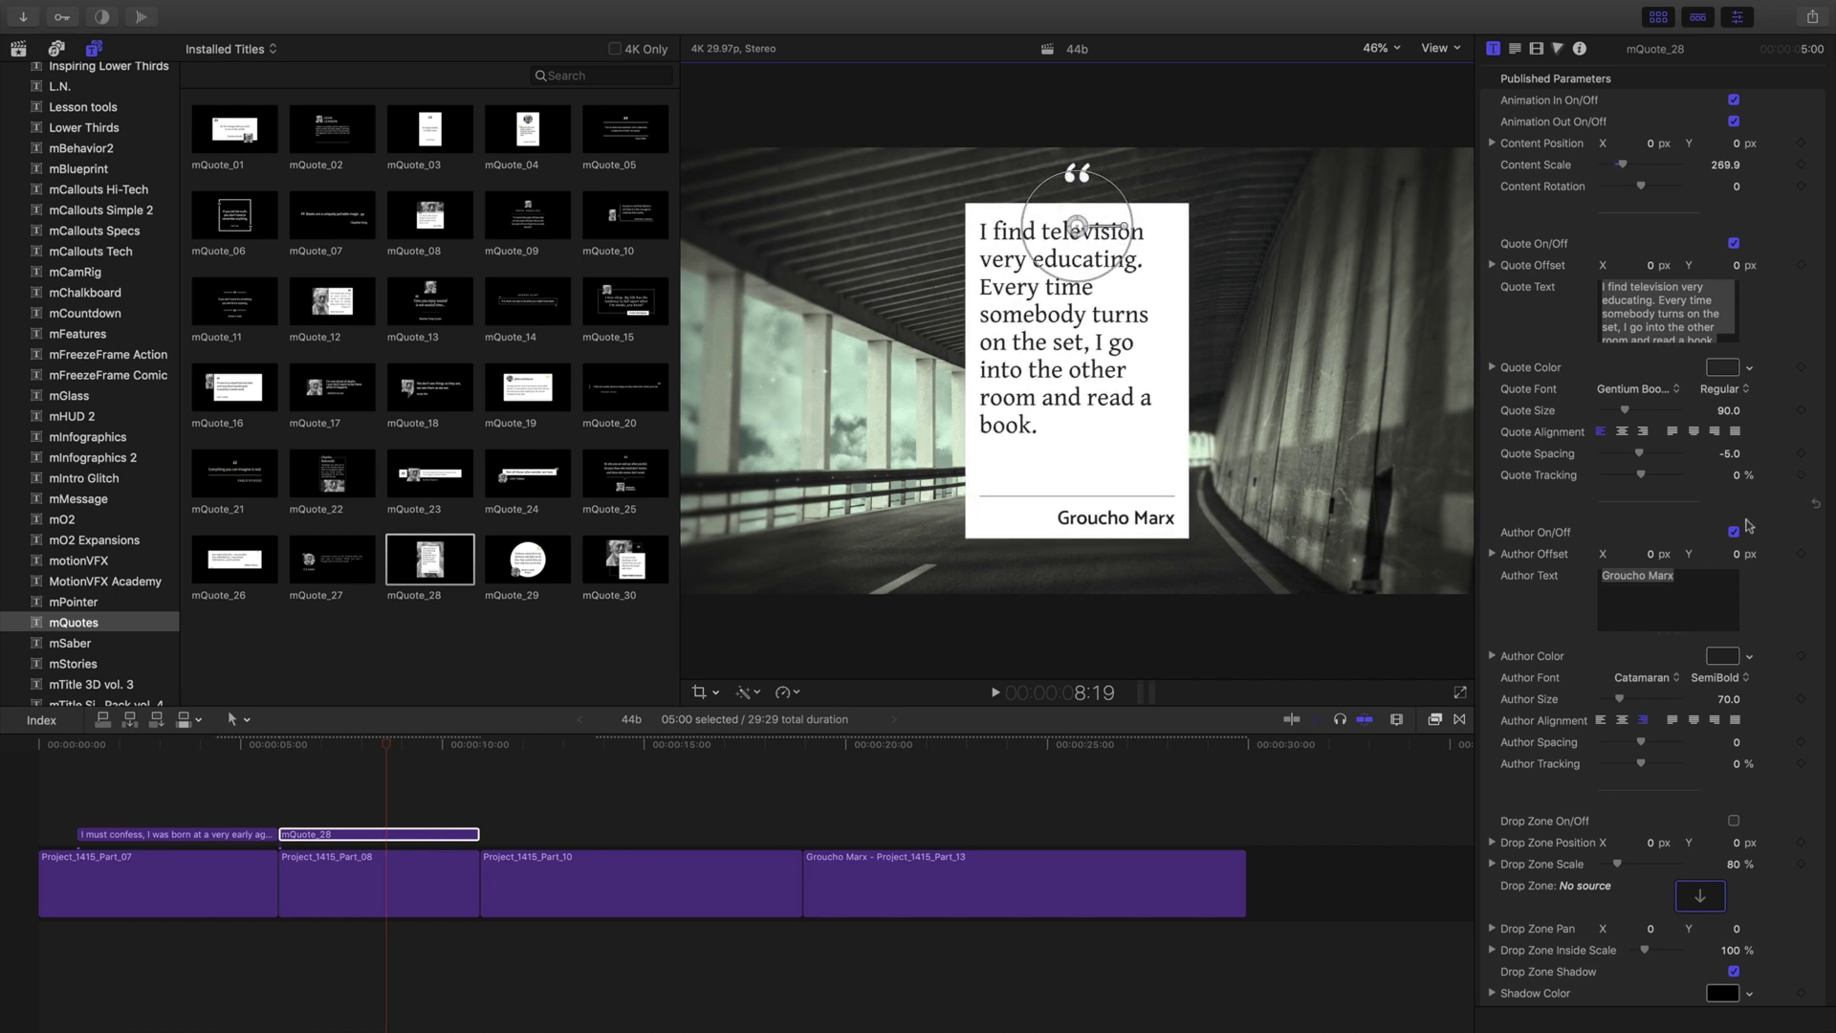
left_click(1733, 531)
left_click_drag(1624, 414, 1630, 414)
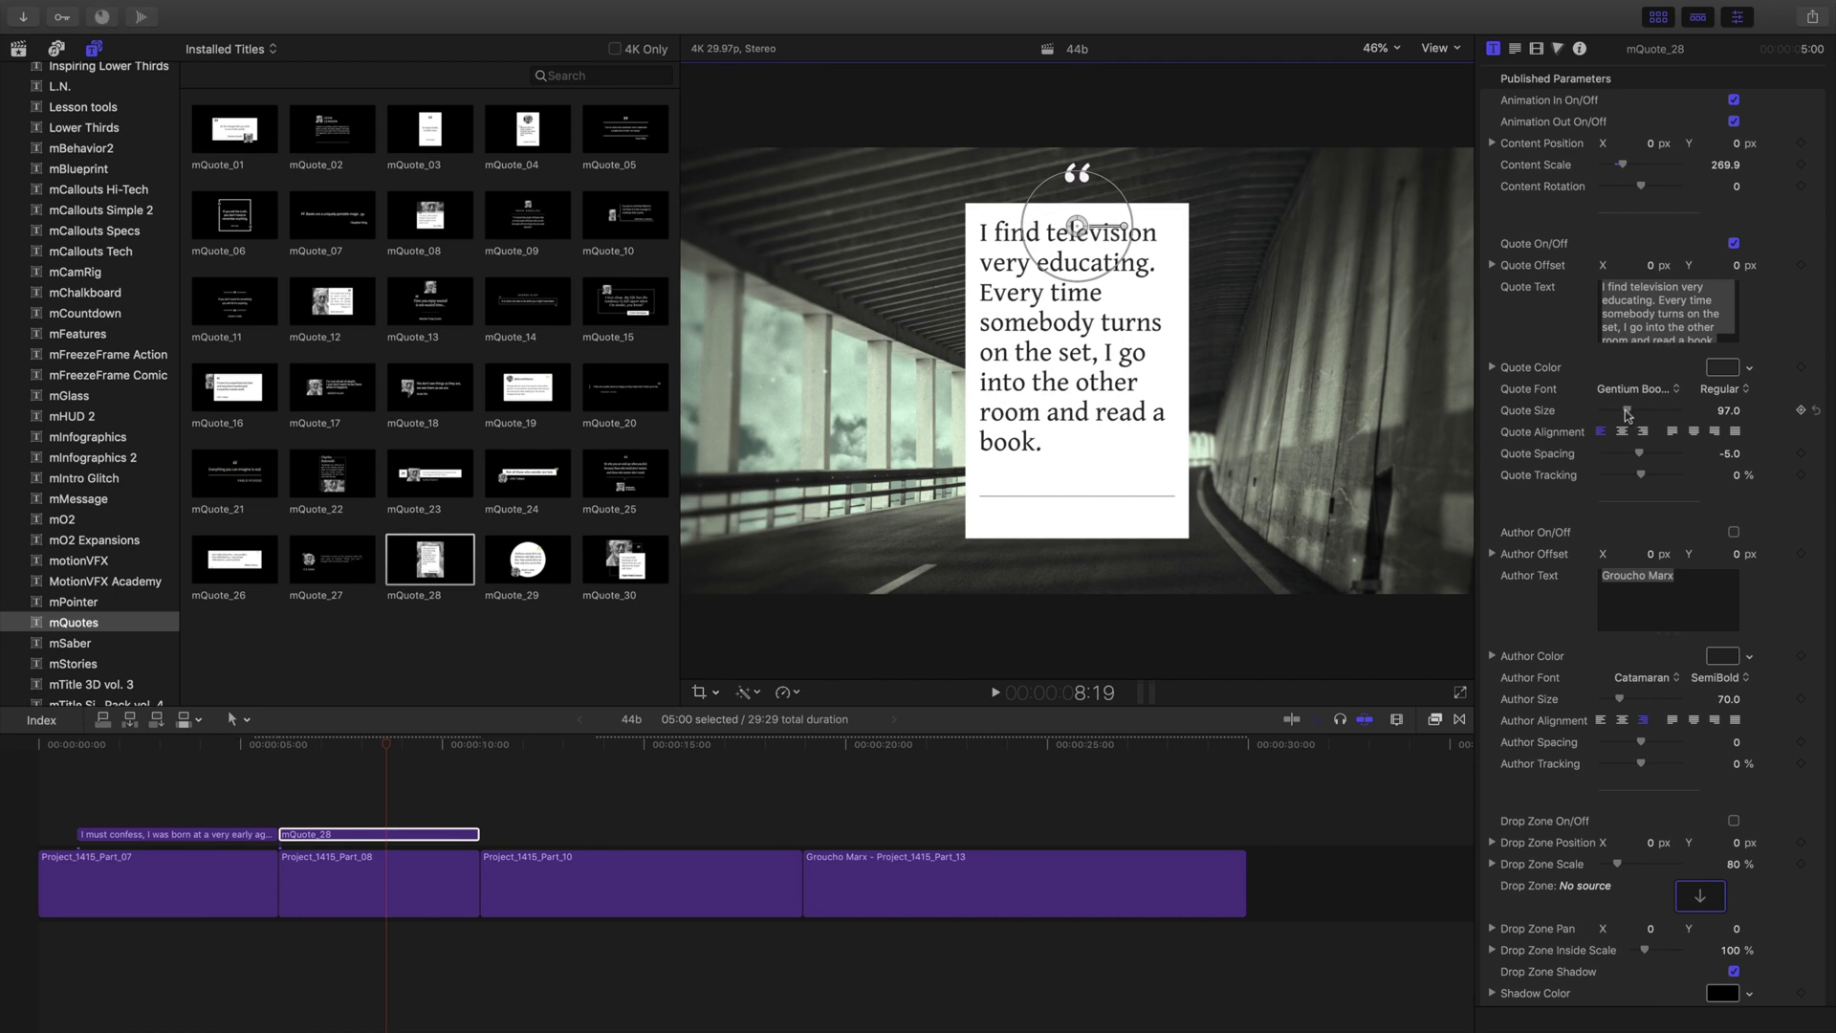
left_click(1733, 100)
left_click(1734, 122)
mouse_move(1643, 144)
left_mouse_down()
mouse_move(1606, 143)
mouse_move(1637, 143)
left_mouse_up()
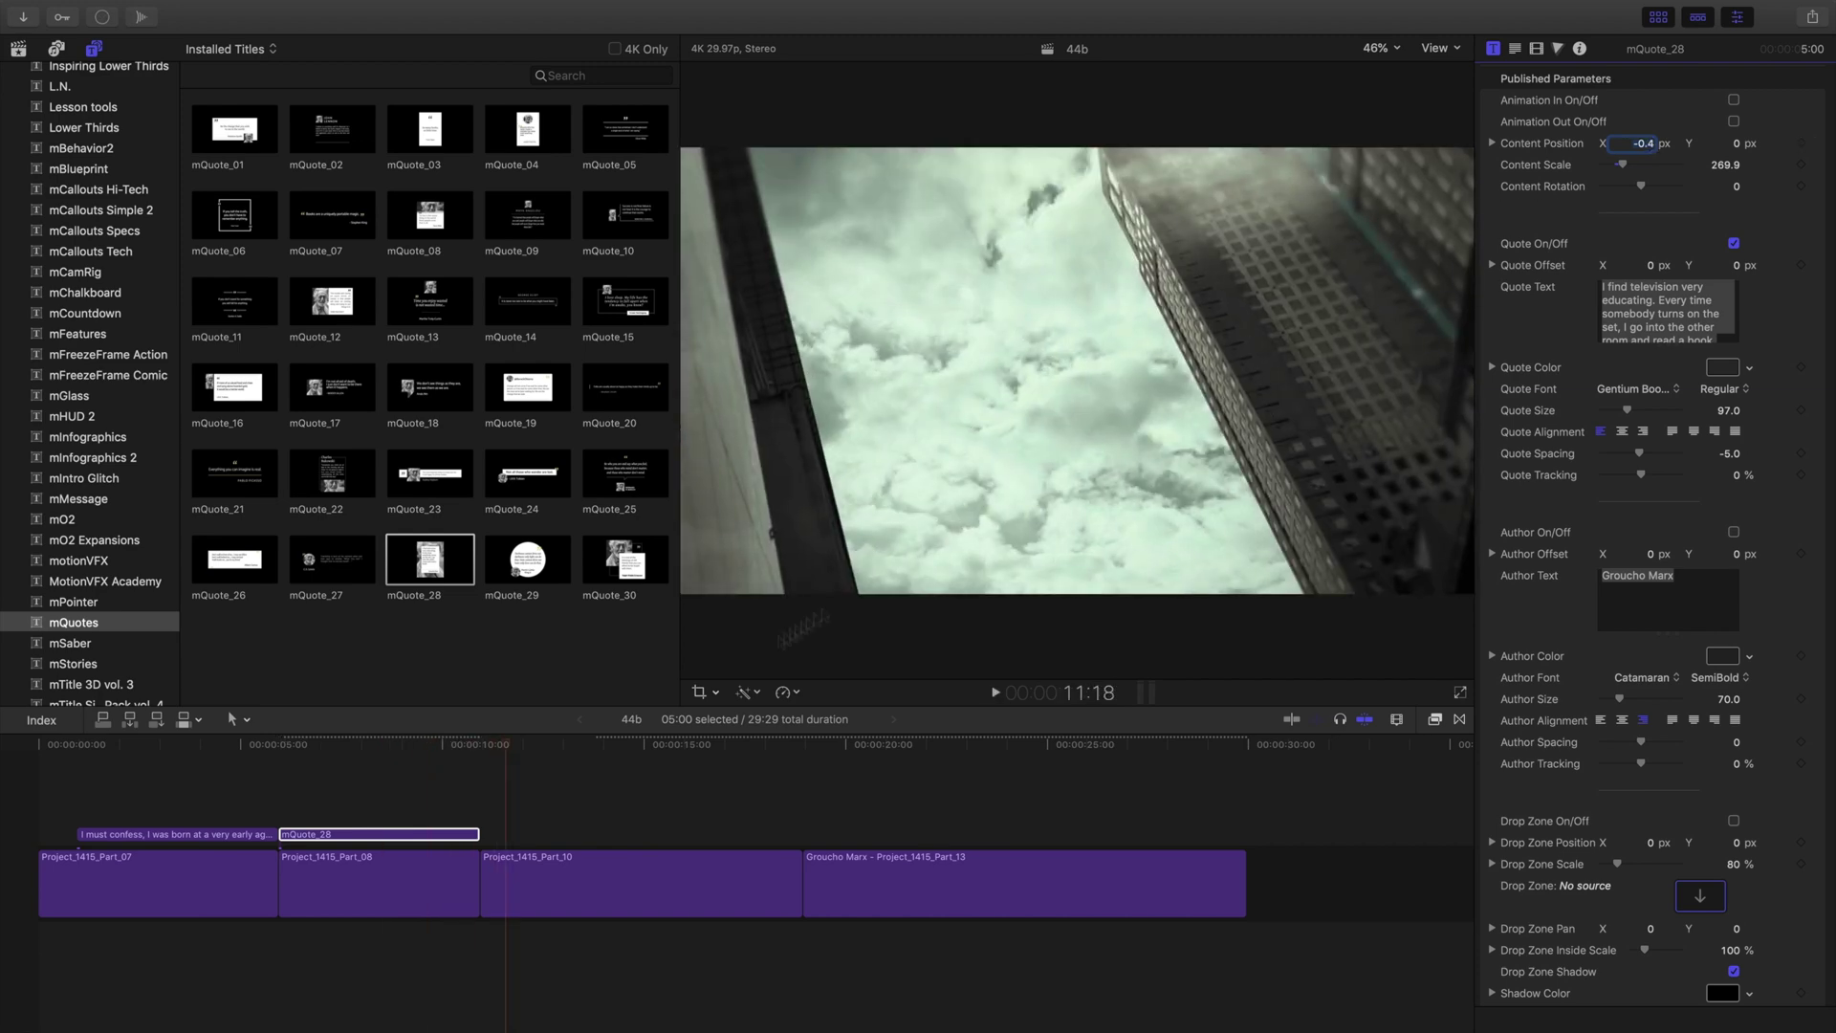
Rewind and review the quote titles, then preview the mQuote_09 design
left_click_drag(440, 744, 227, 742)
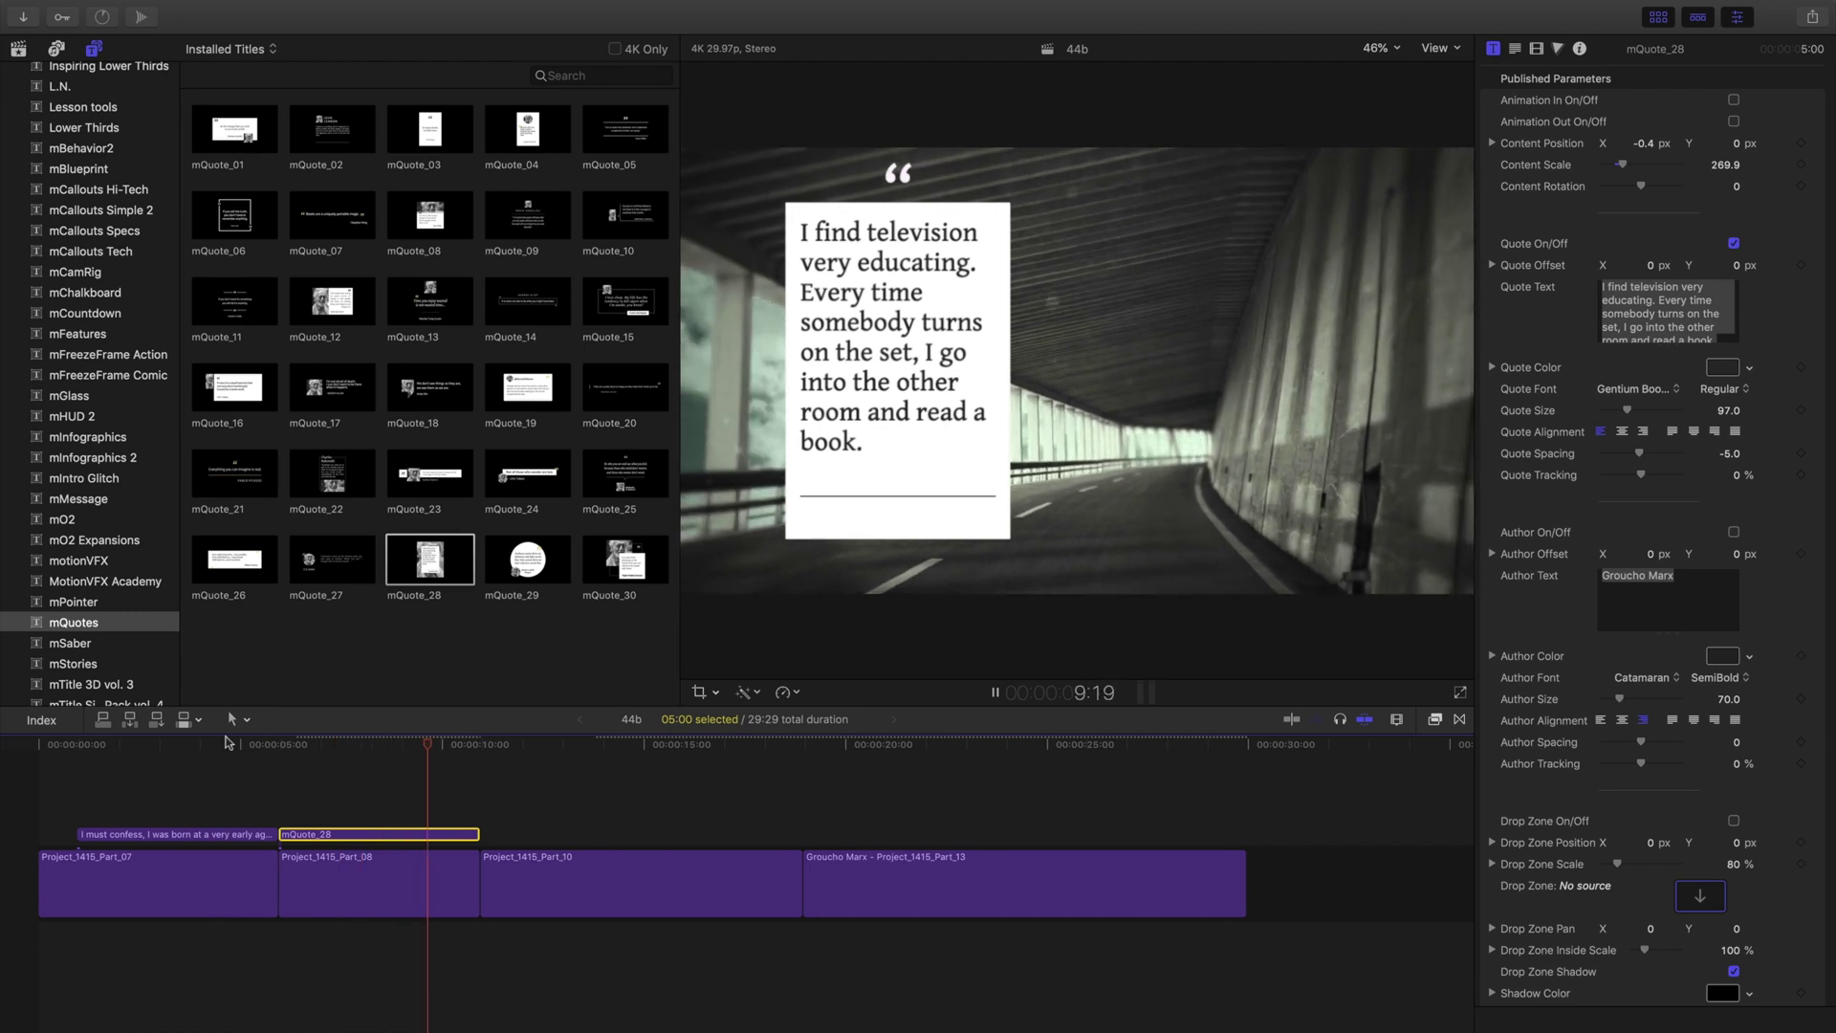
key("space")
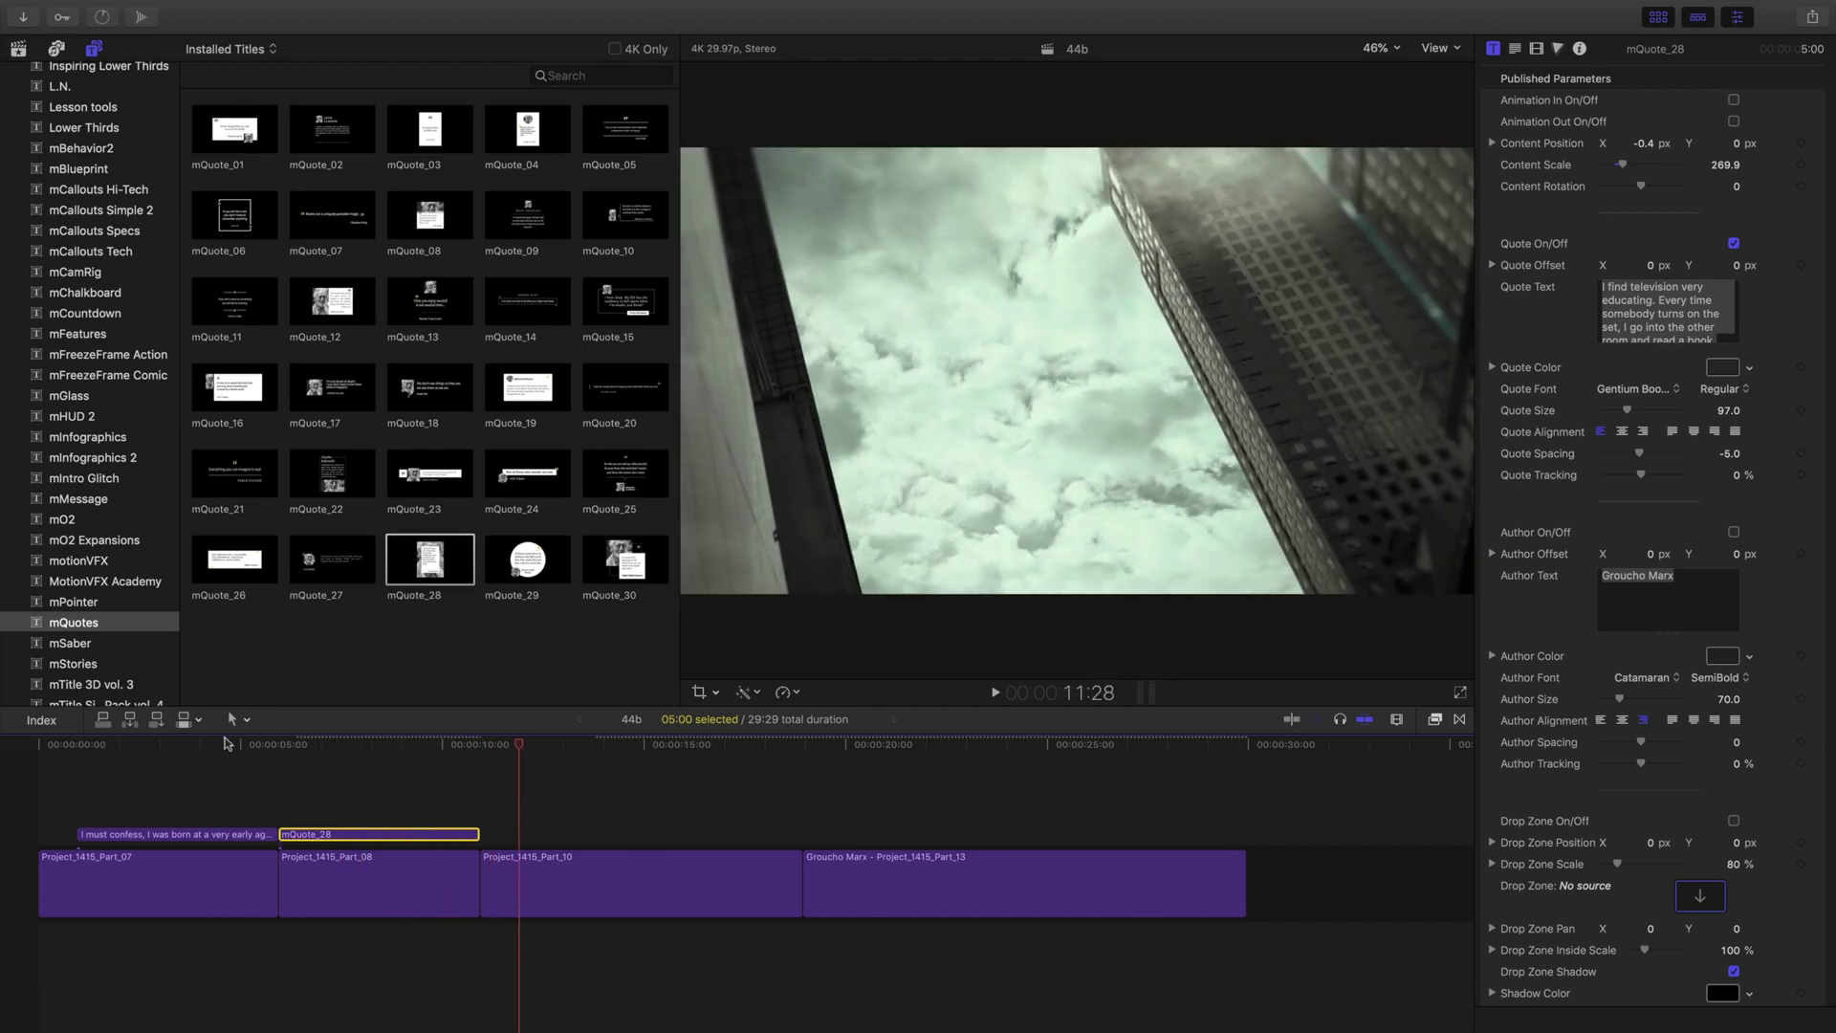
left_click(511, 234)
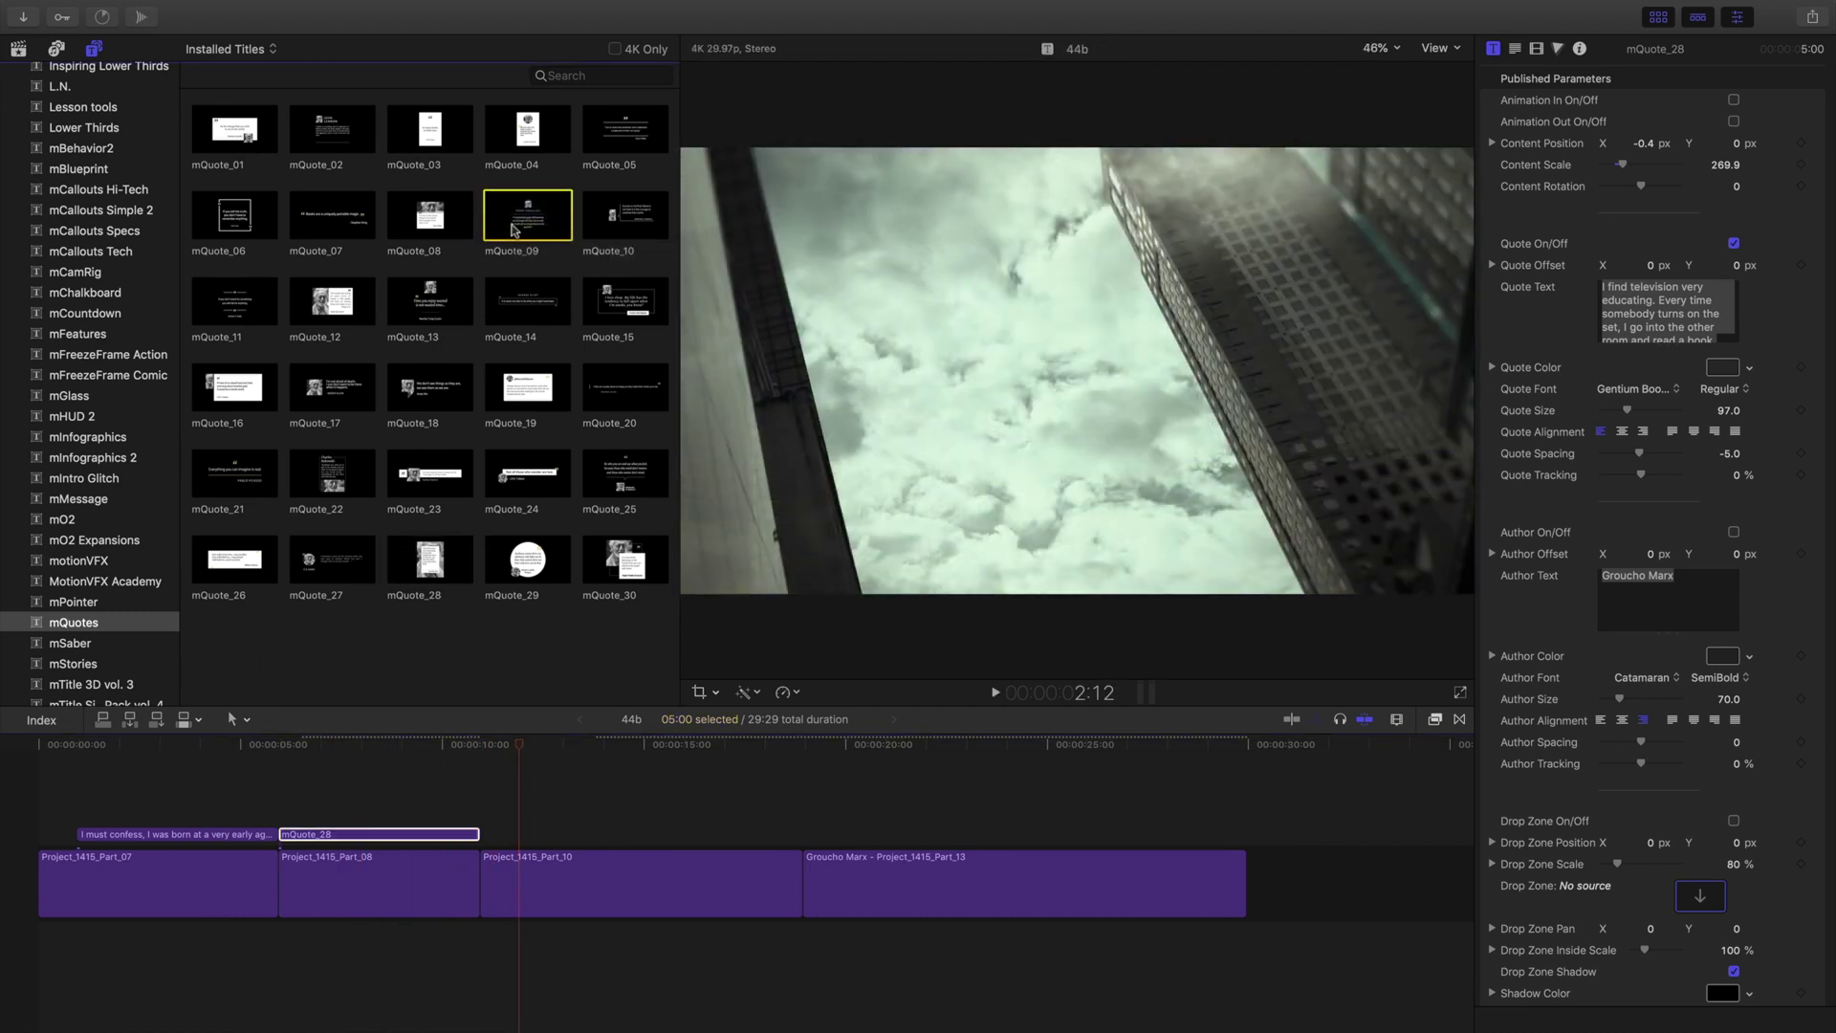
Add mQuote_09 above Part_10 with author 'Groucho Marx' and a translucent white background box
left_click_drag(512, 229, 488, 827)
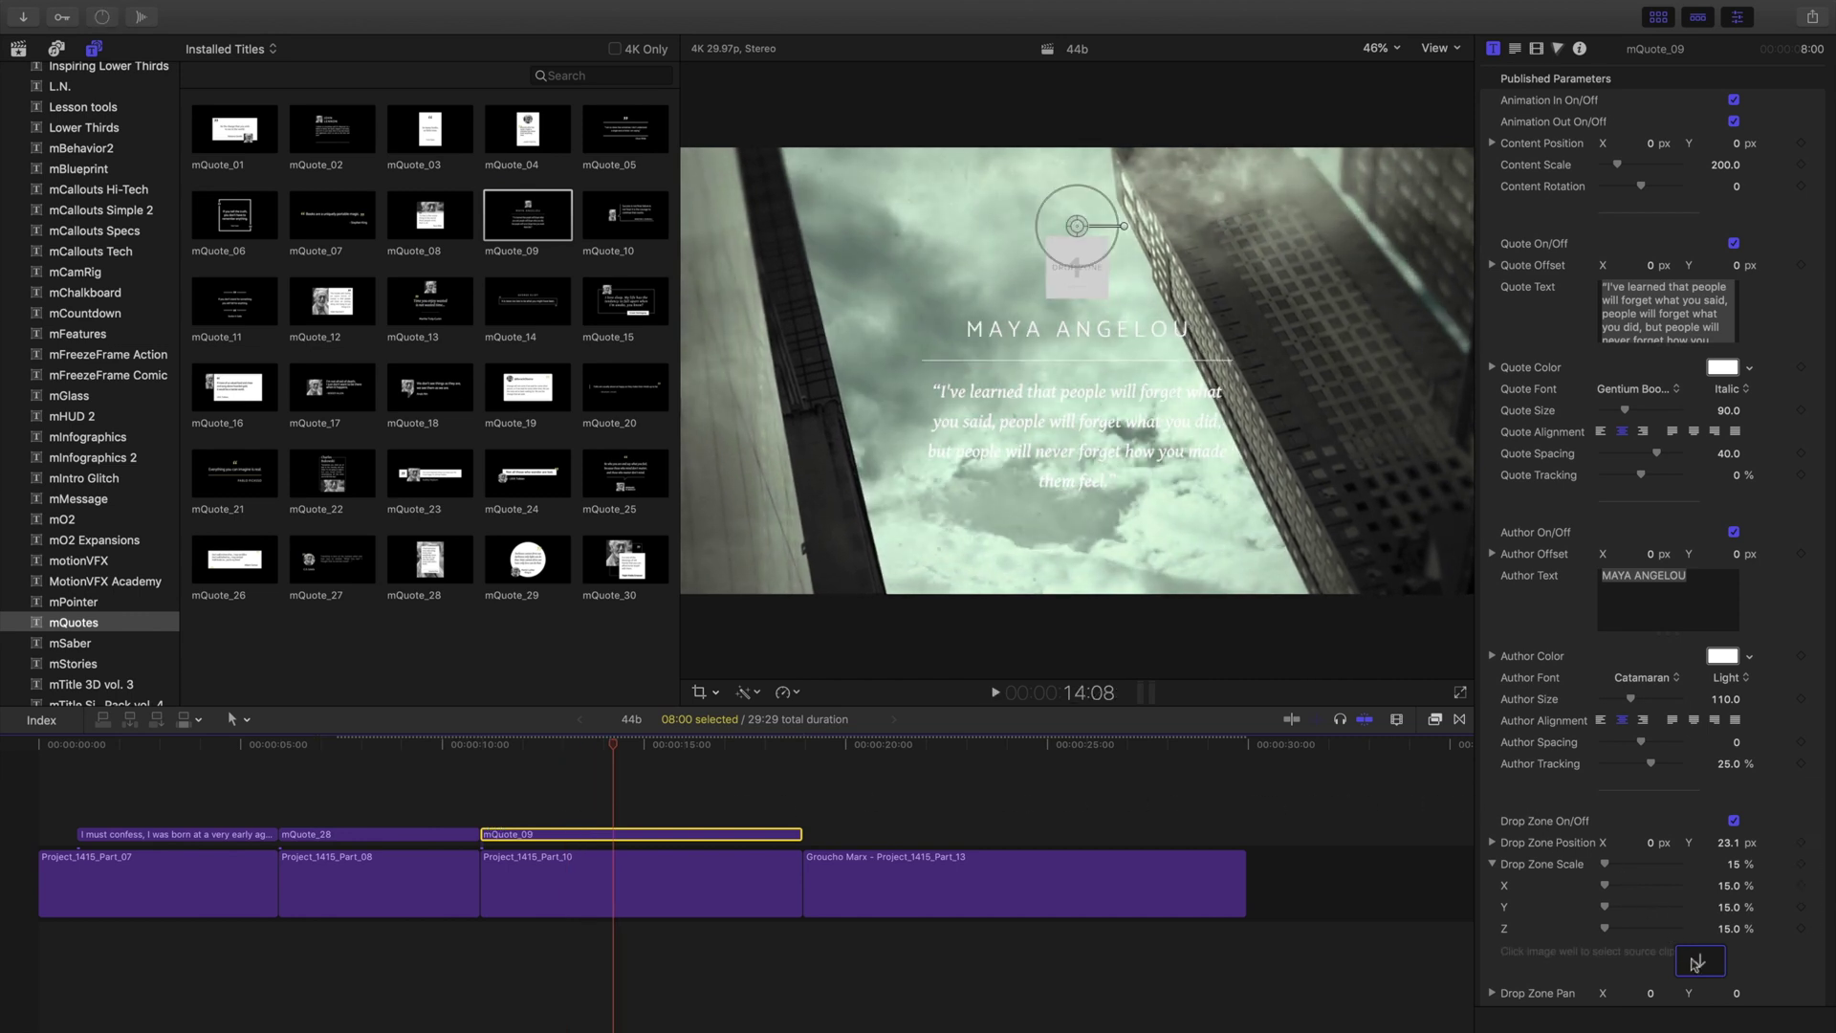
type("Groucho Marx")
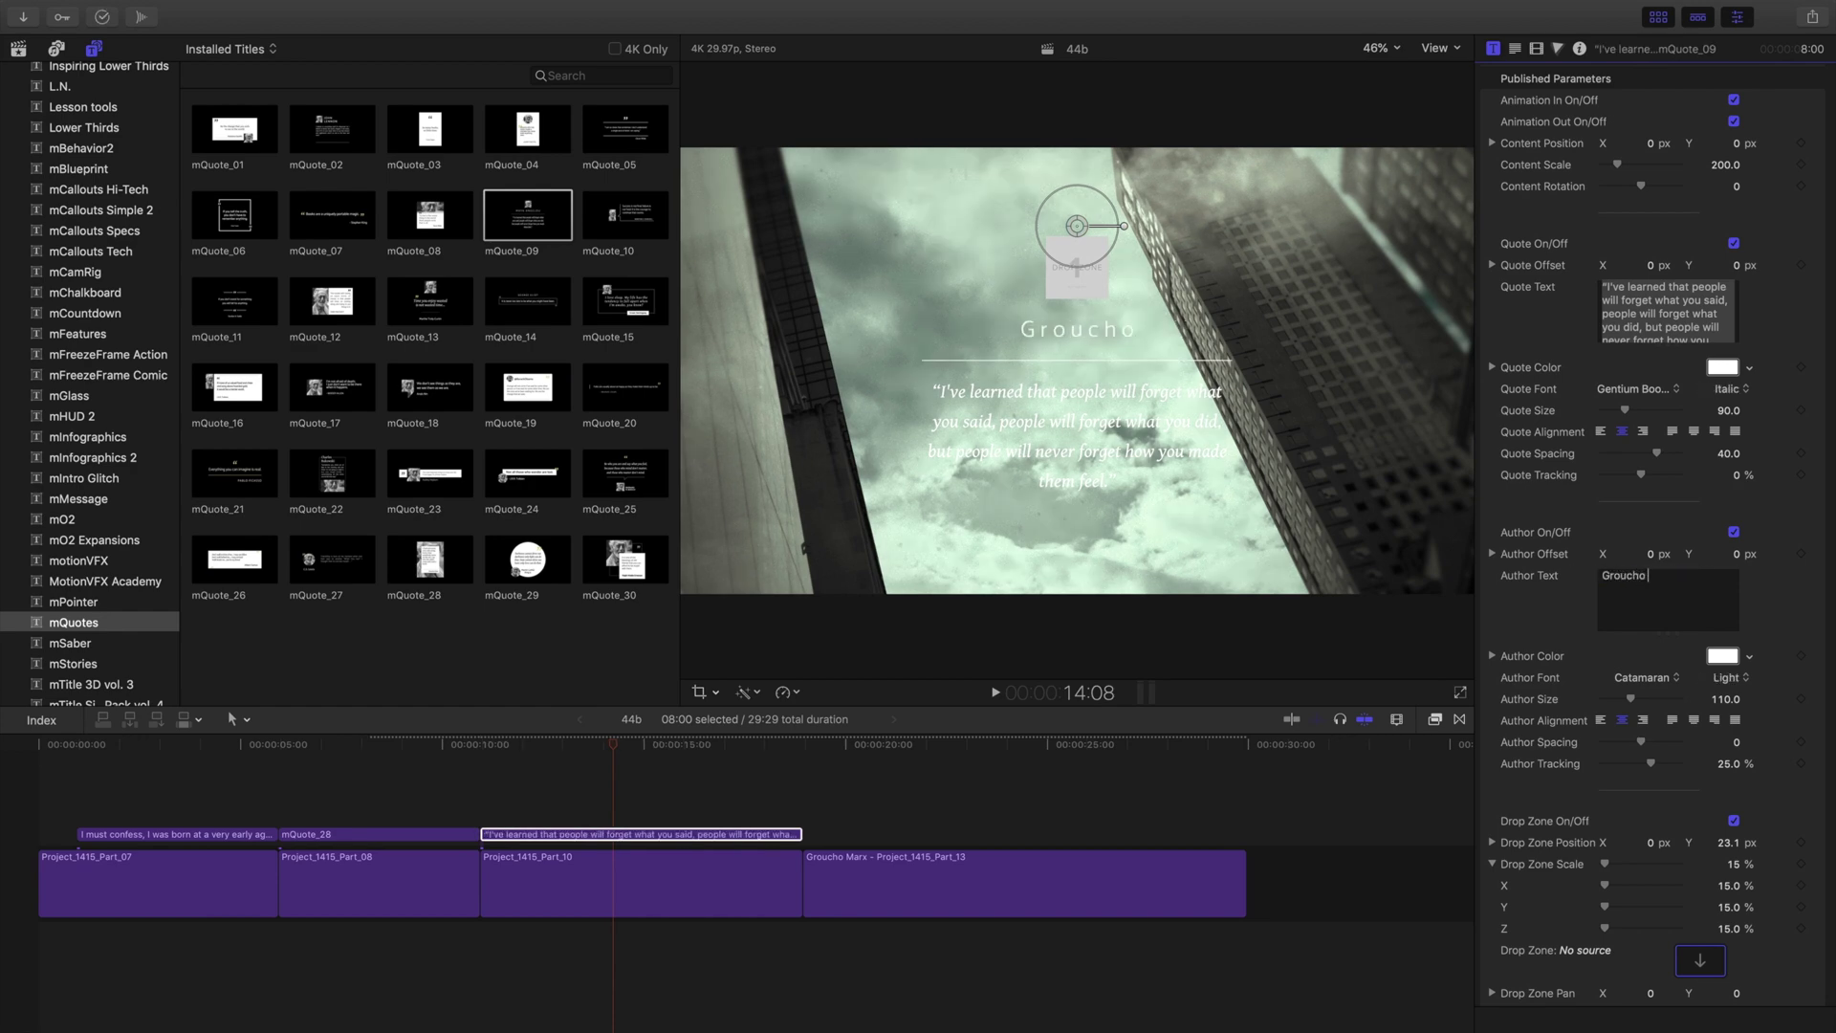
scroll(1555, 846, "down", 5)
scroll(1540, 830, "down", 6)
left_click(1733, 855)
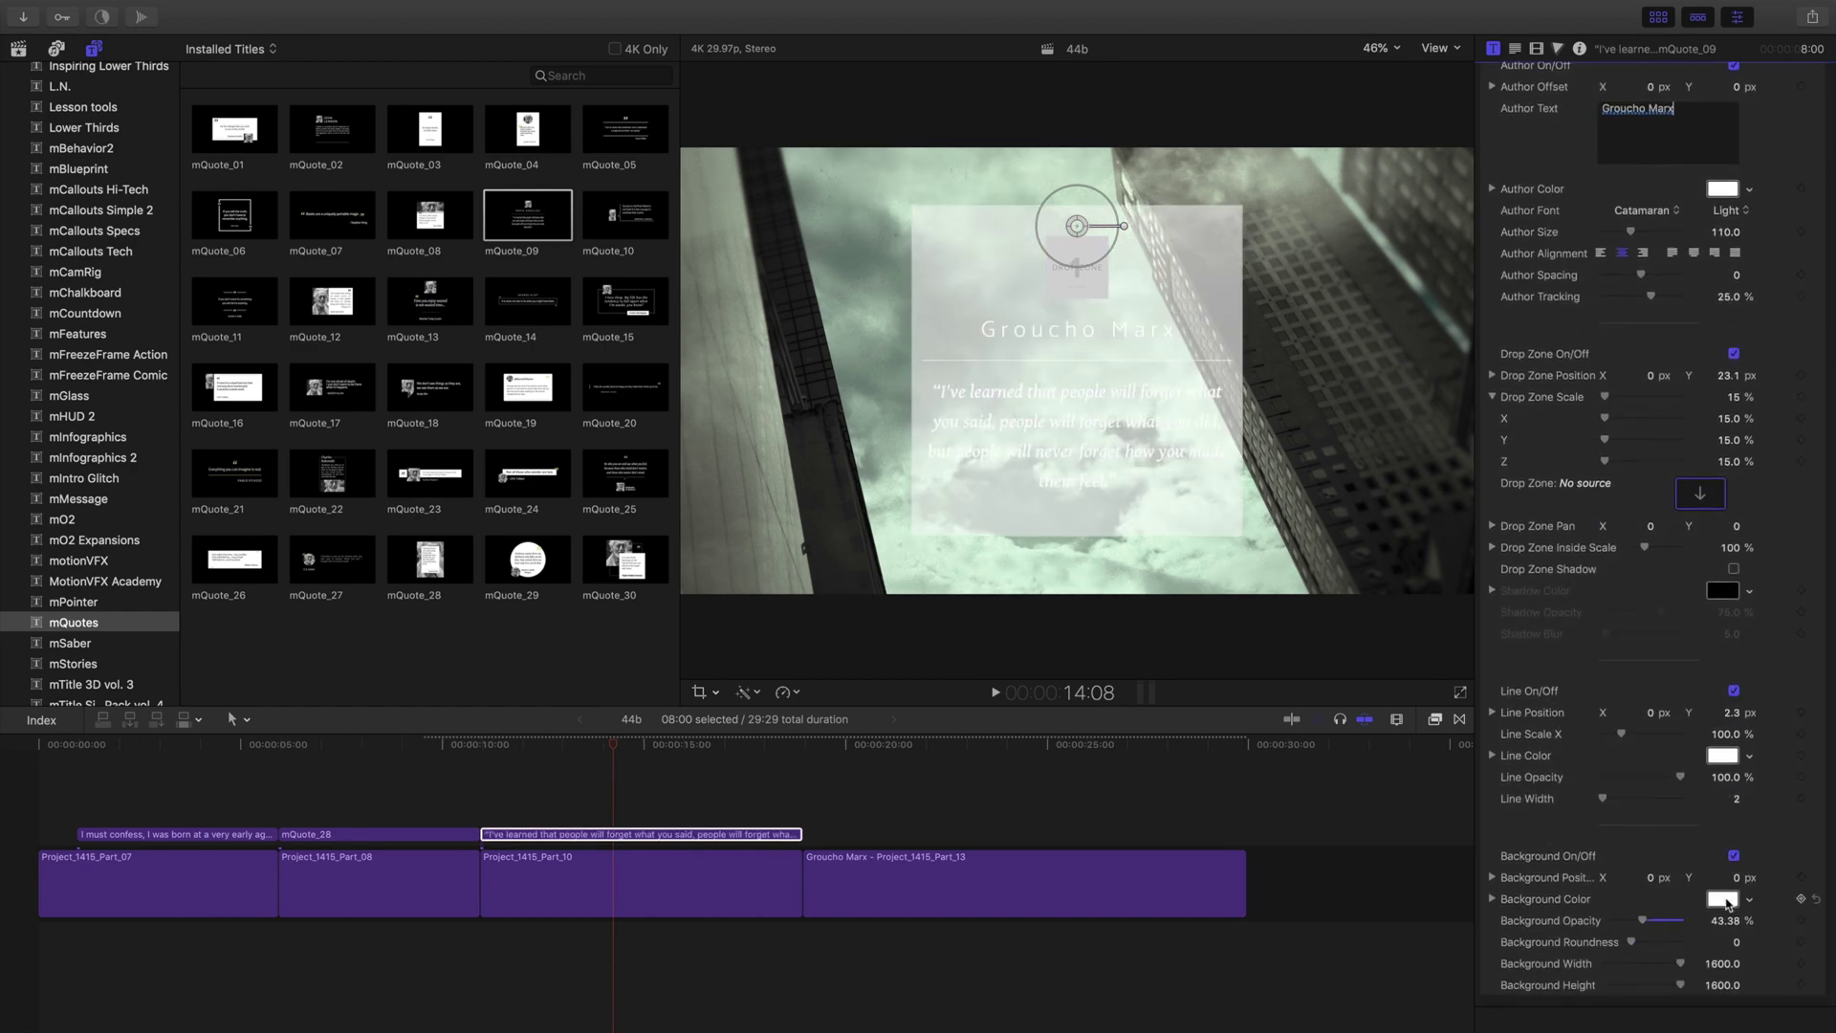
scroll(1612, 583, "up", 10)
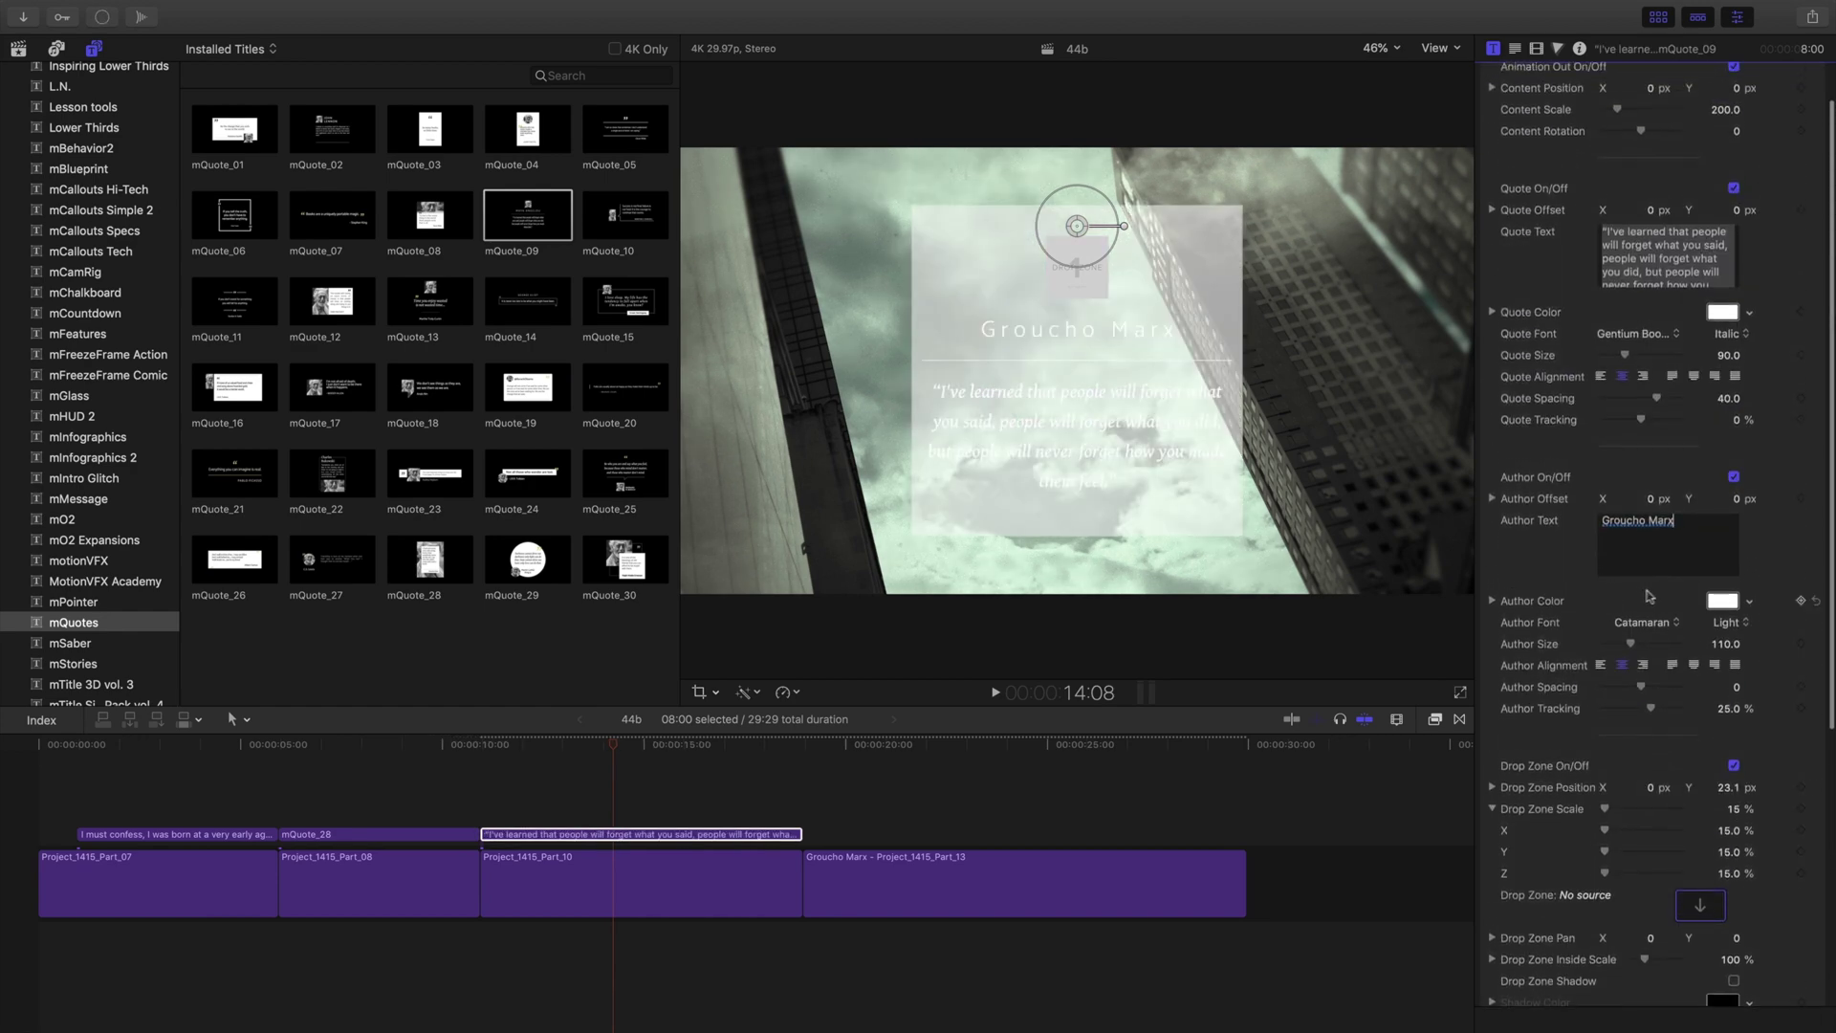
Make the author name and quote text black, then begin choosing the drop zone's source clip
left_click(1722, 602)
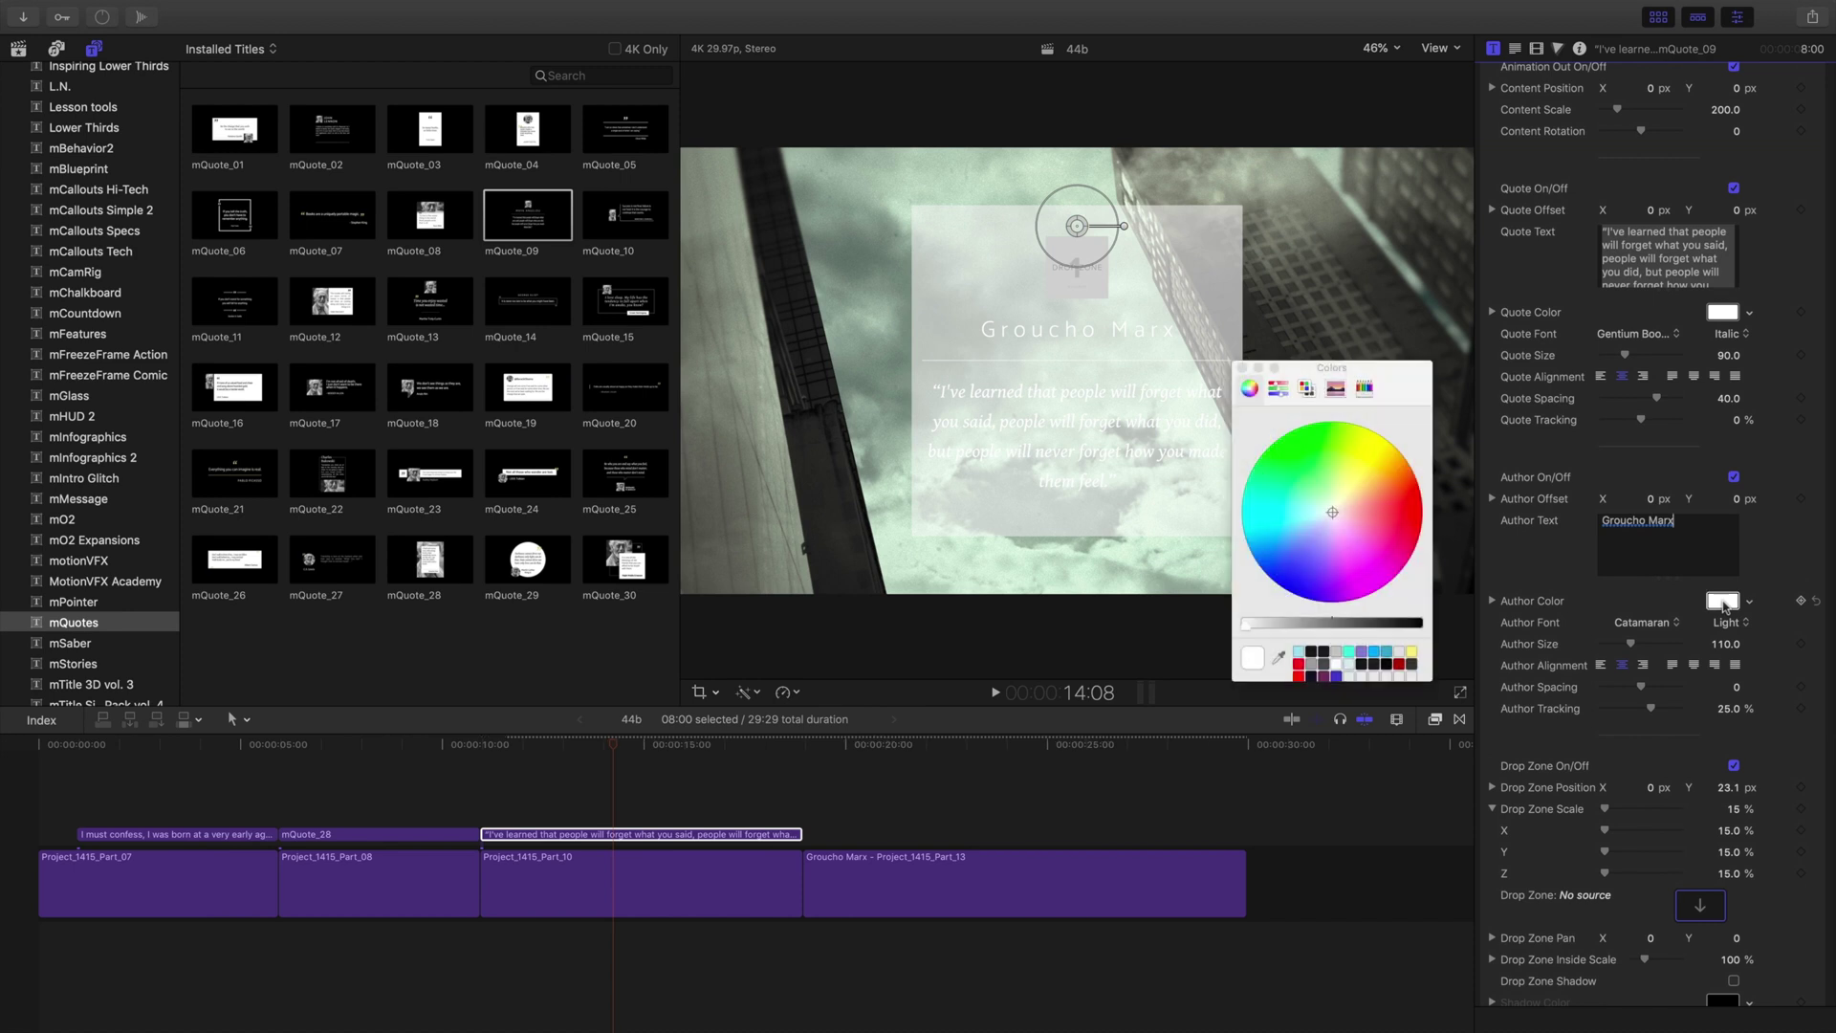
left_click(1310, 650)
left_click(1242, 367)
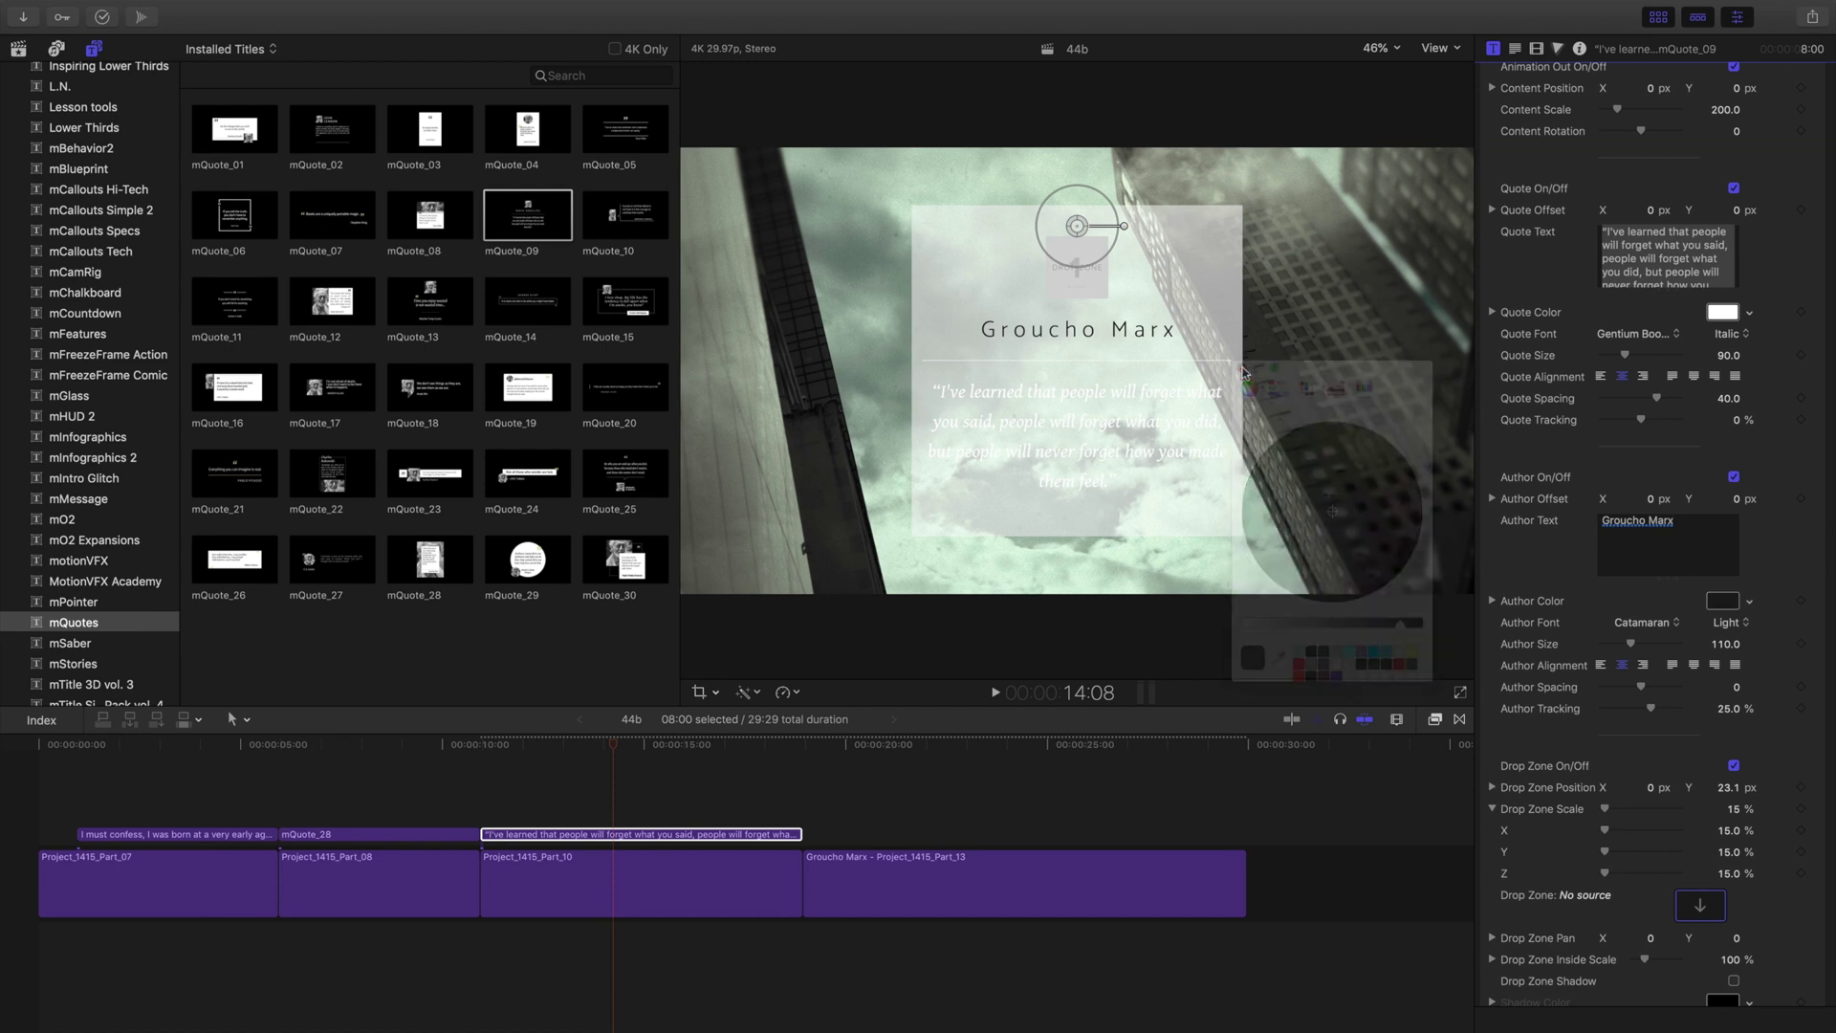
left_click(1722, 312)
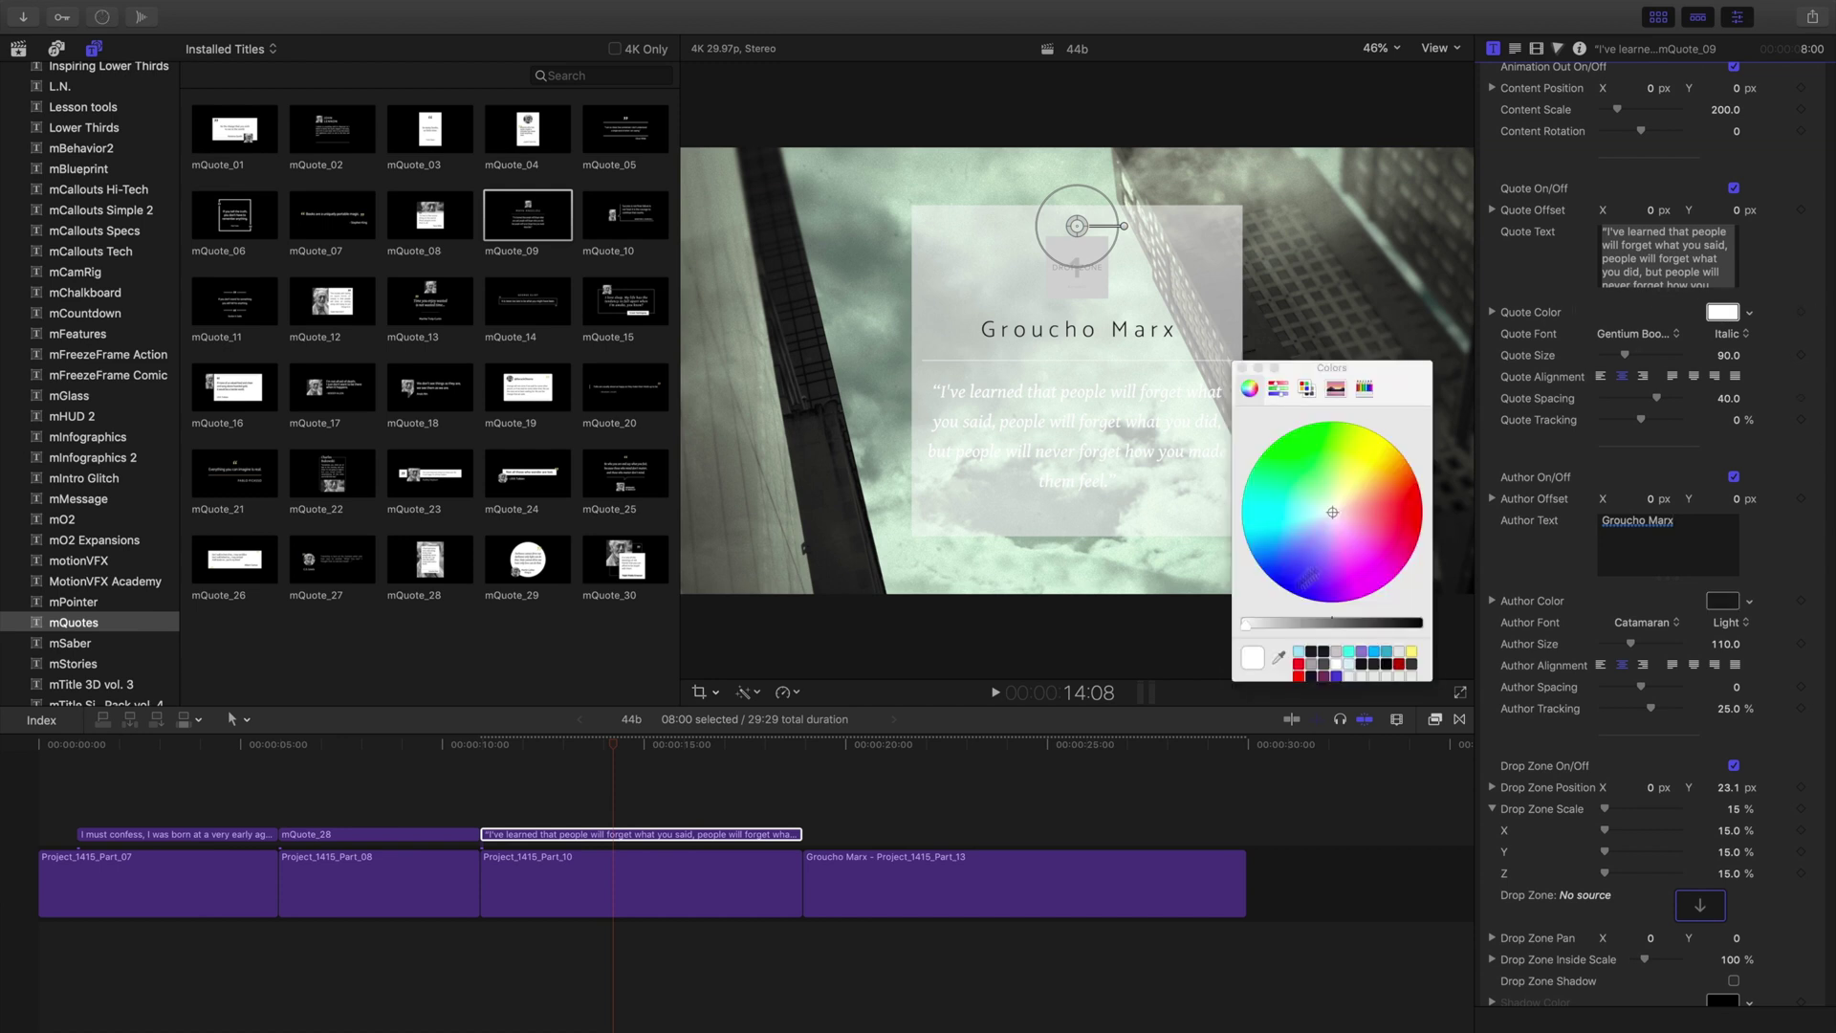
left_click(1315, 652)
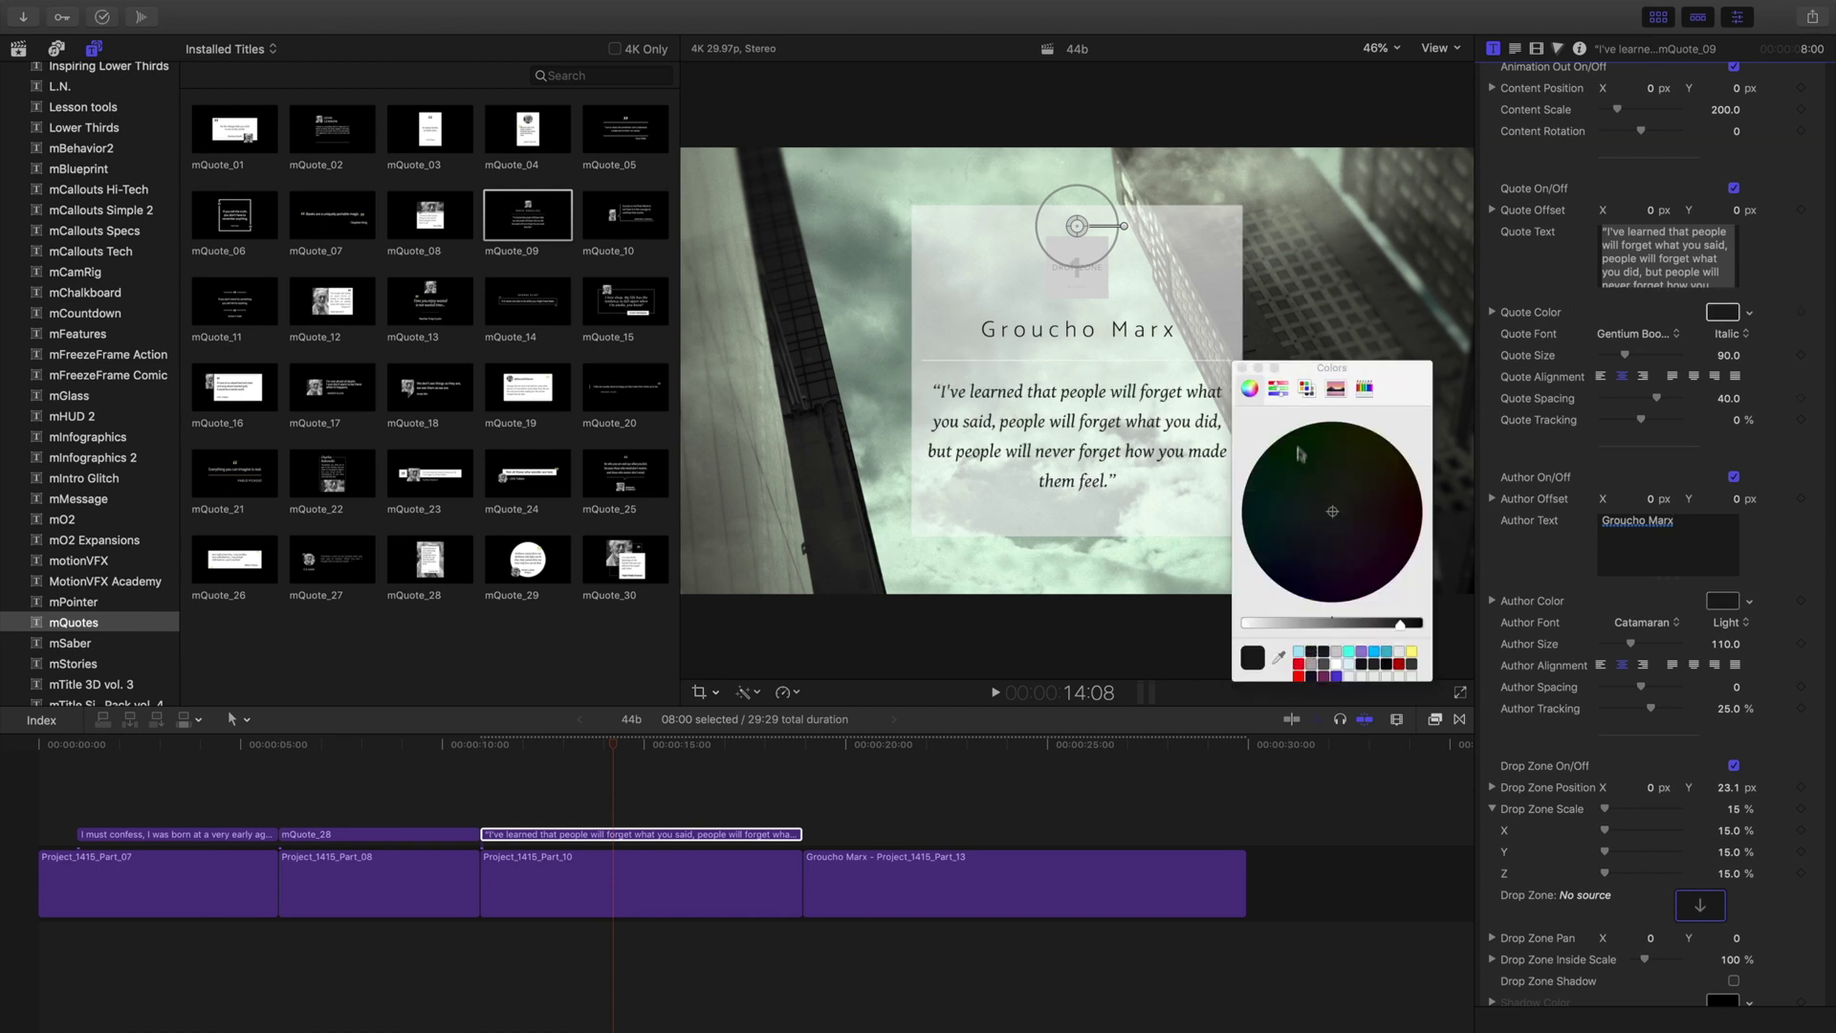
left_click(1242, 368)
left_click(1700, 904)
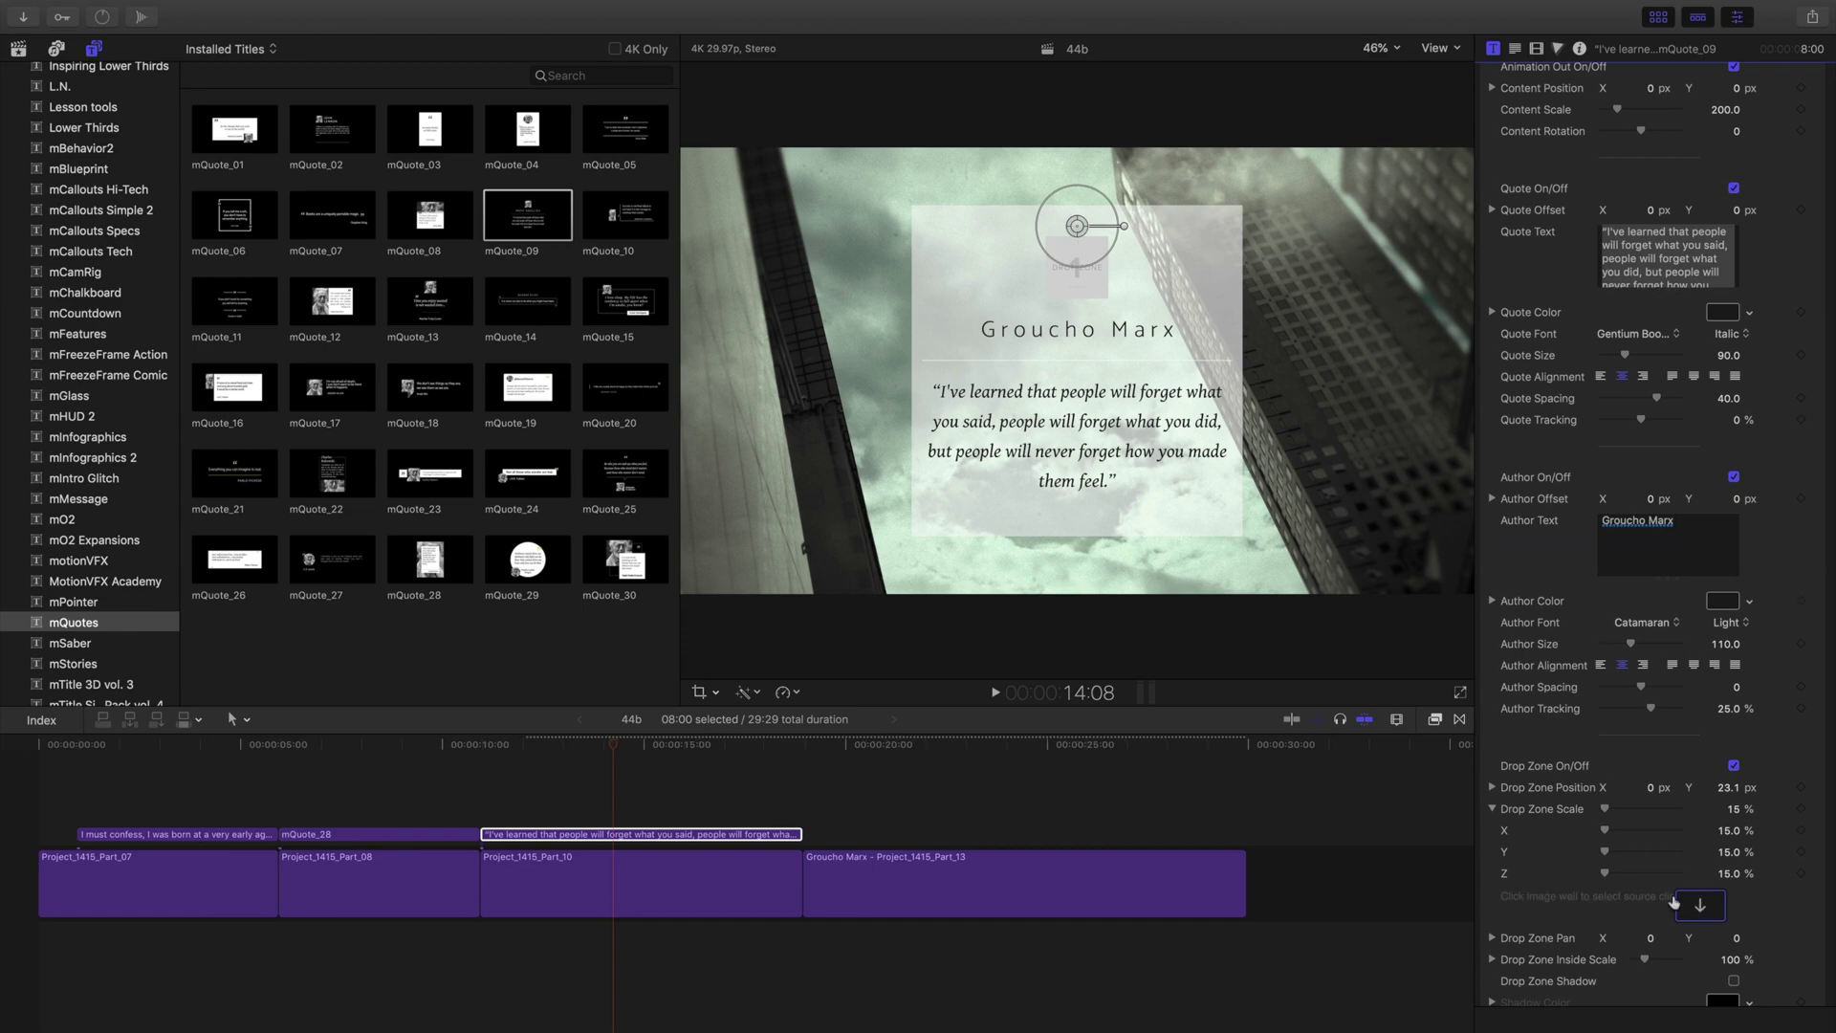
left_click(18, 48)
Put the Groucho cigar photo in mQuote_09's drop zone at 23% scale, reframed inside the circle
left_click(390, 257)
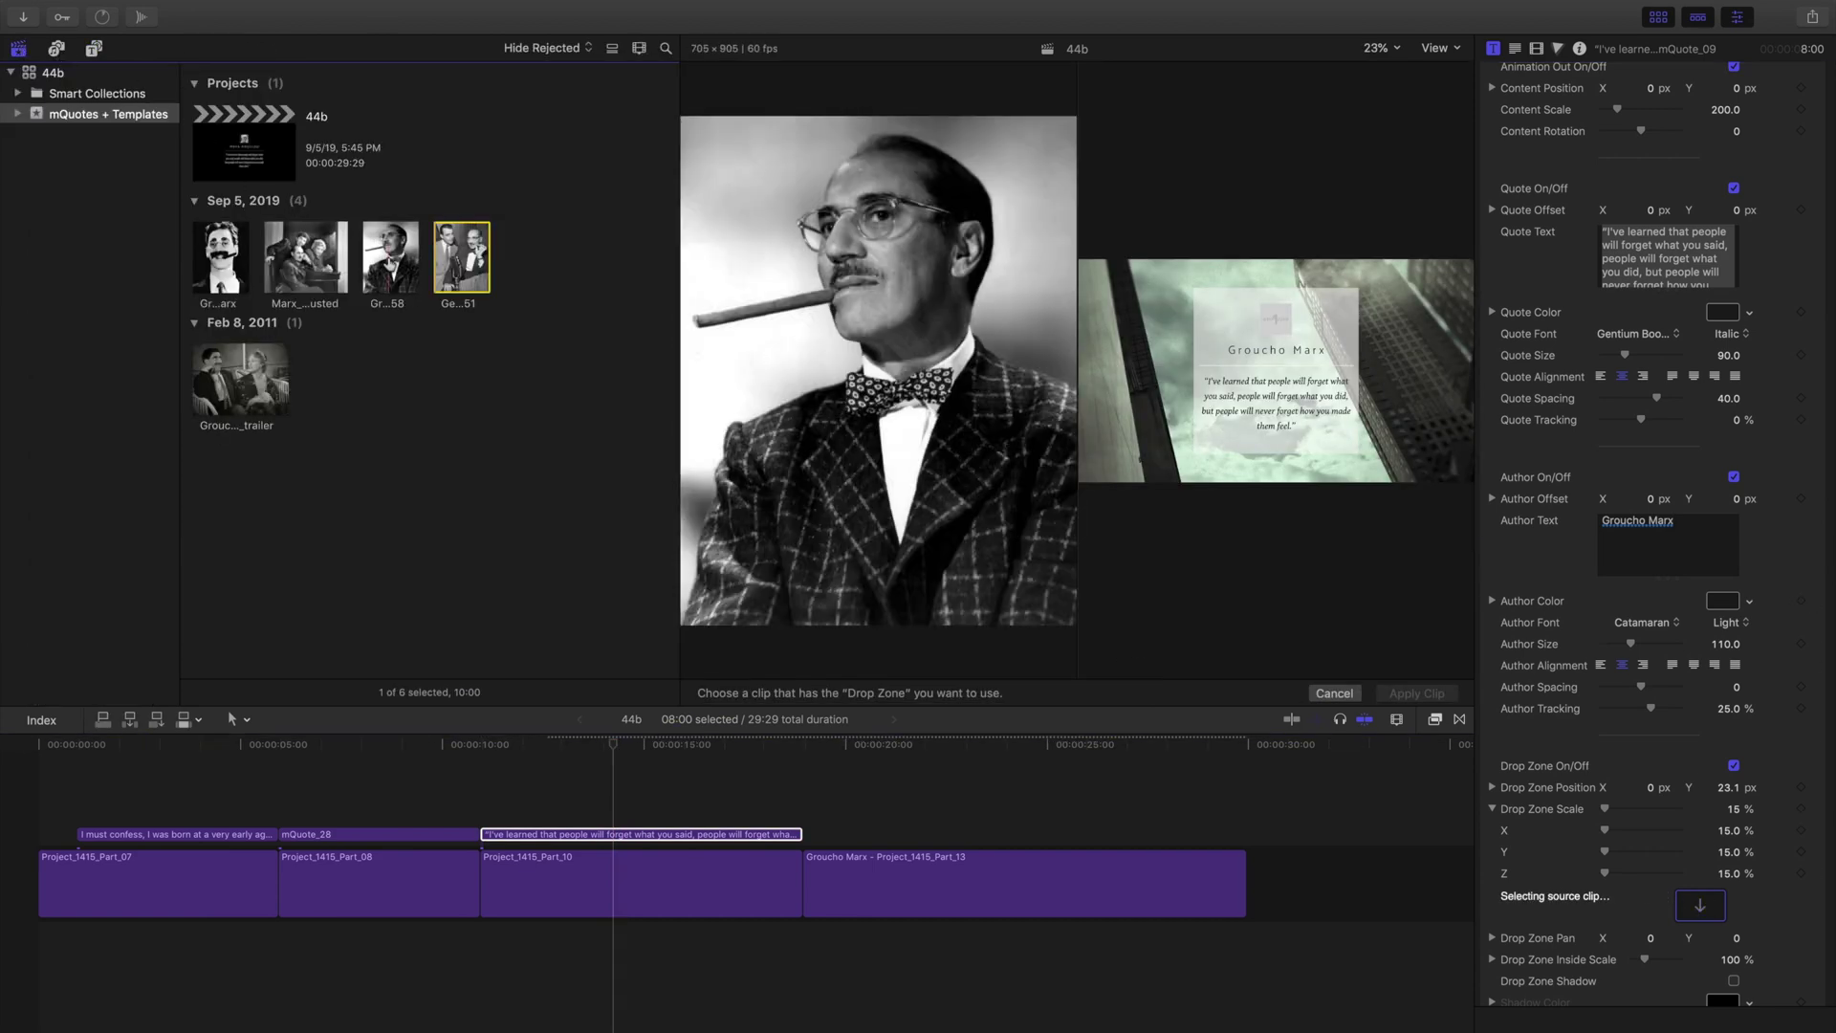
left_click(1415, 693)
left_click(603, 836)
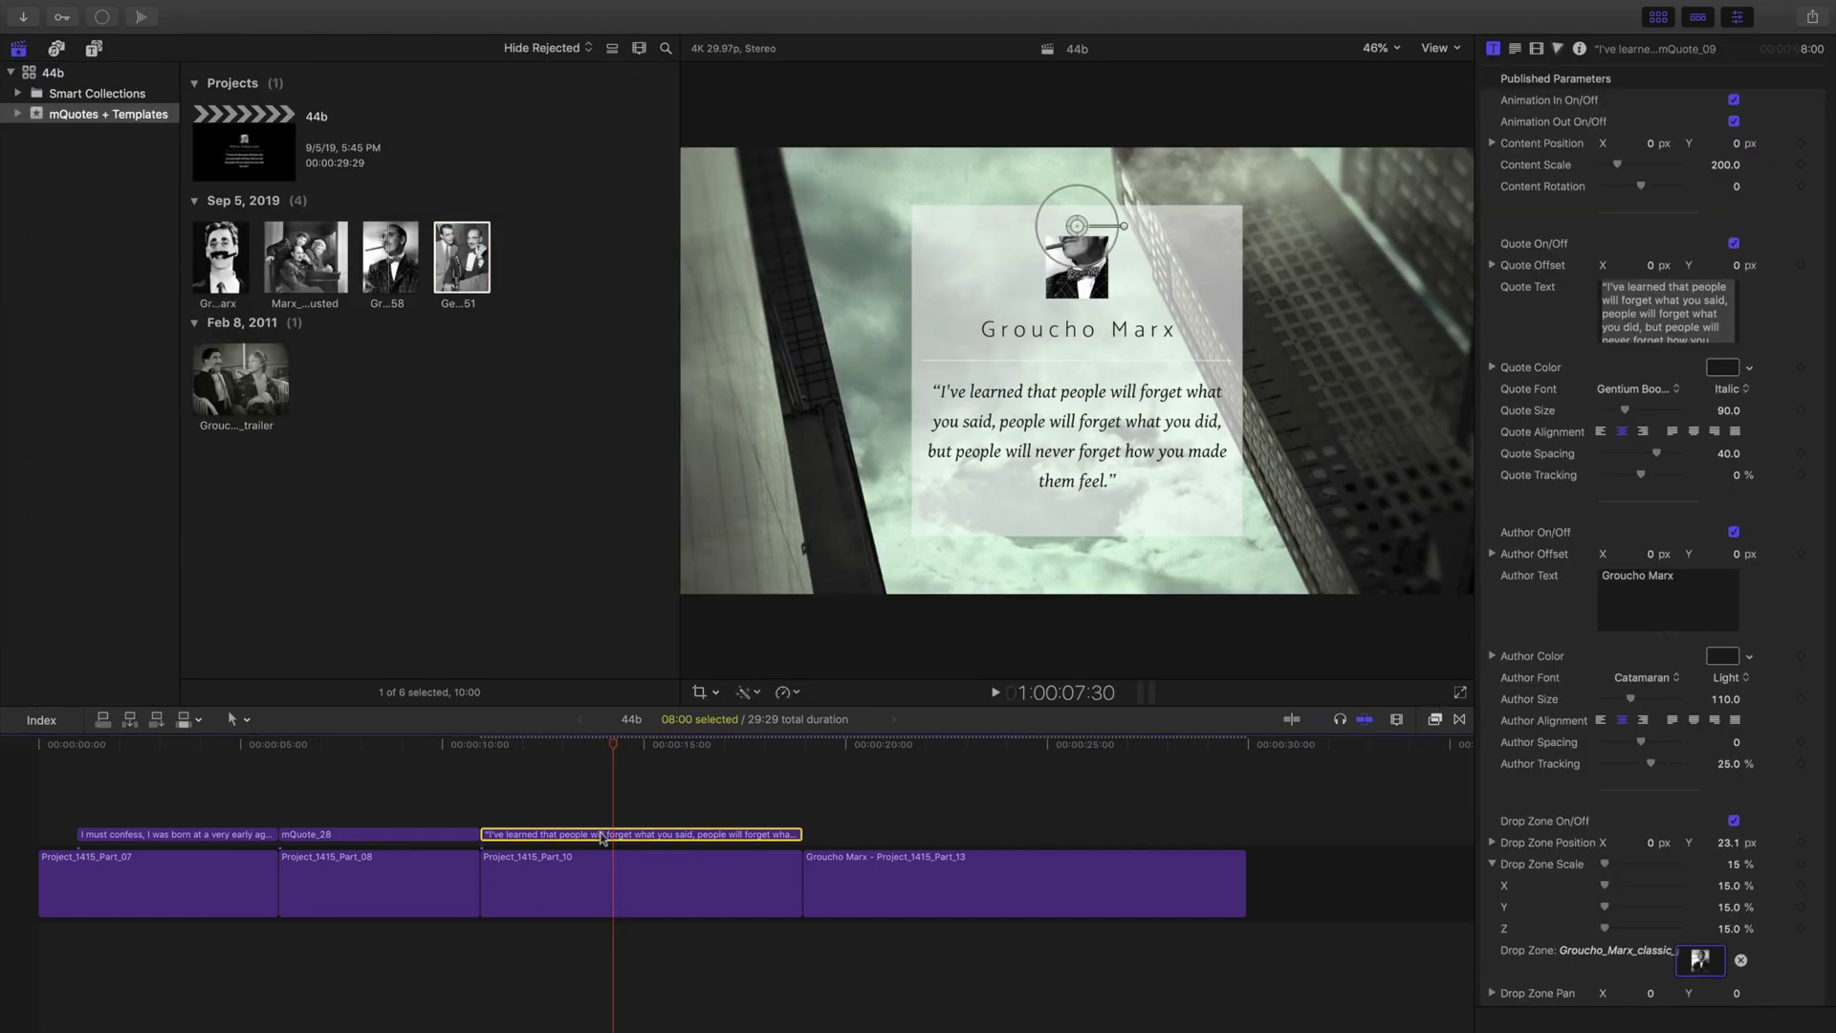
scroll(1623, 869, "down", 2)
left_click_drag(1605, 783, 1609, 784)
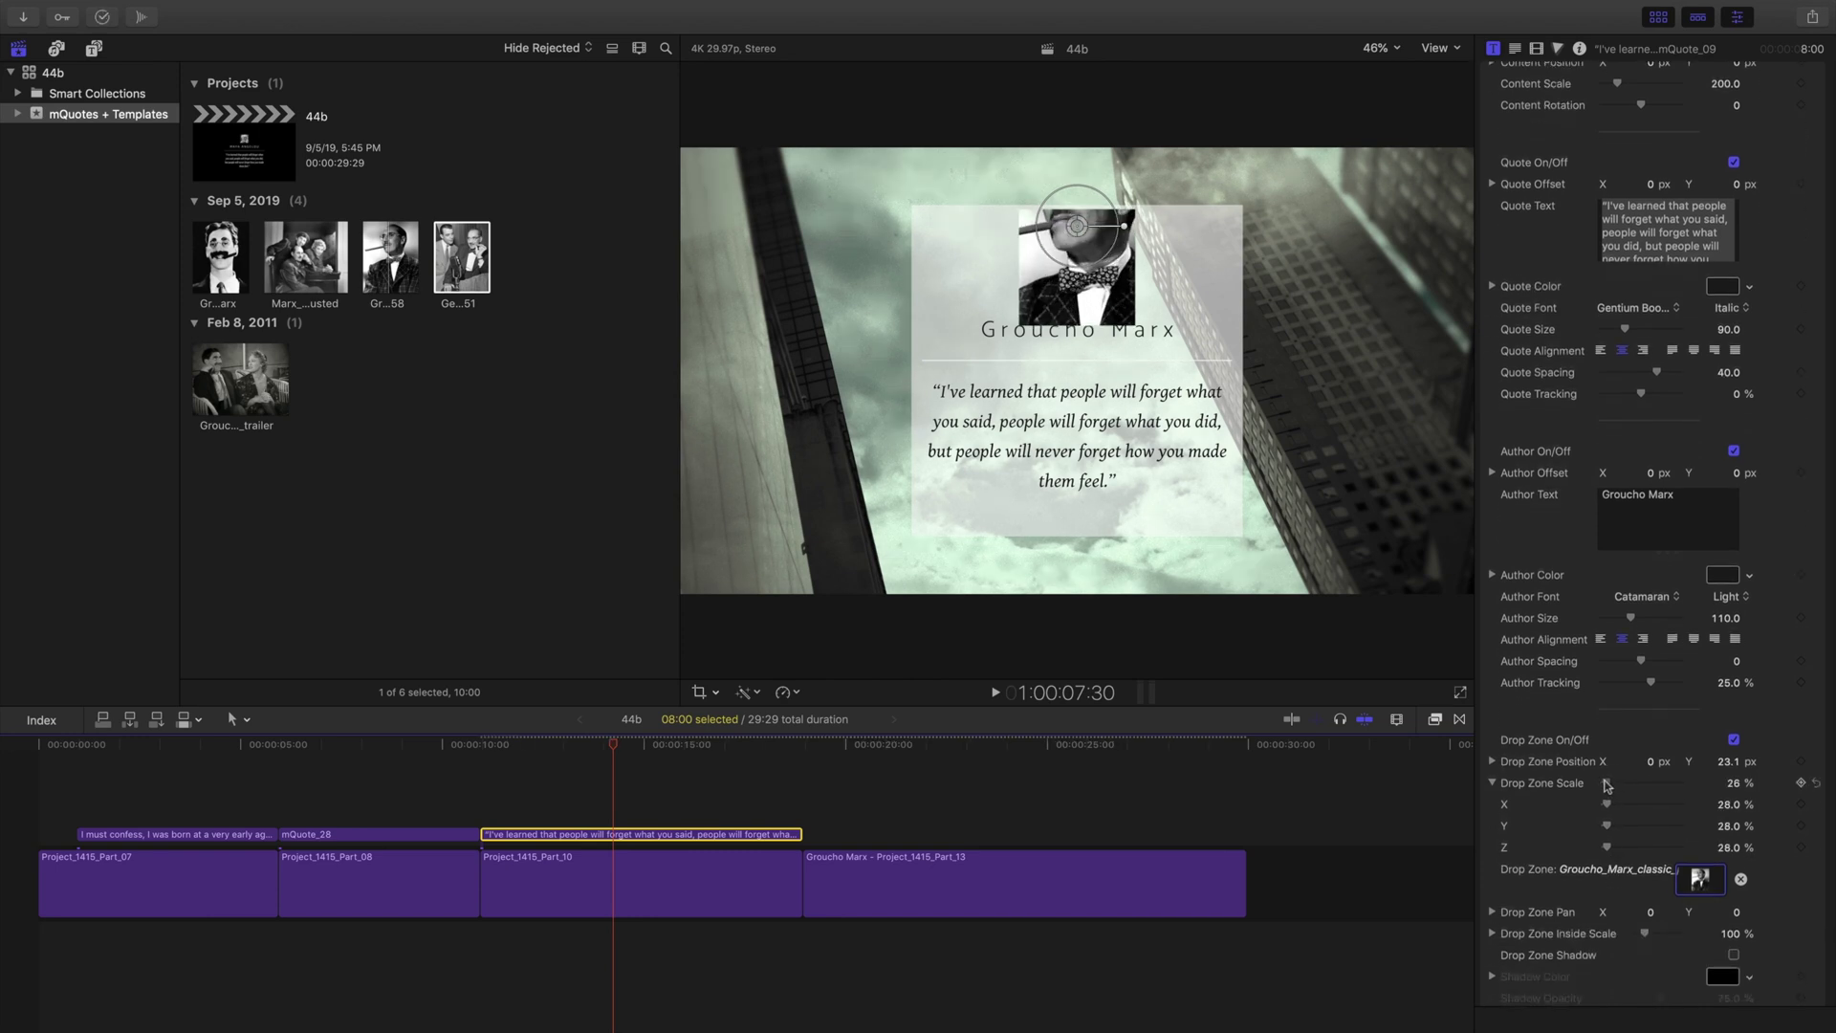
left_click_drag(1730, 913, 1644, 912)
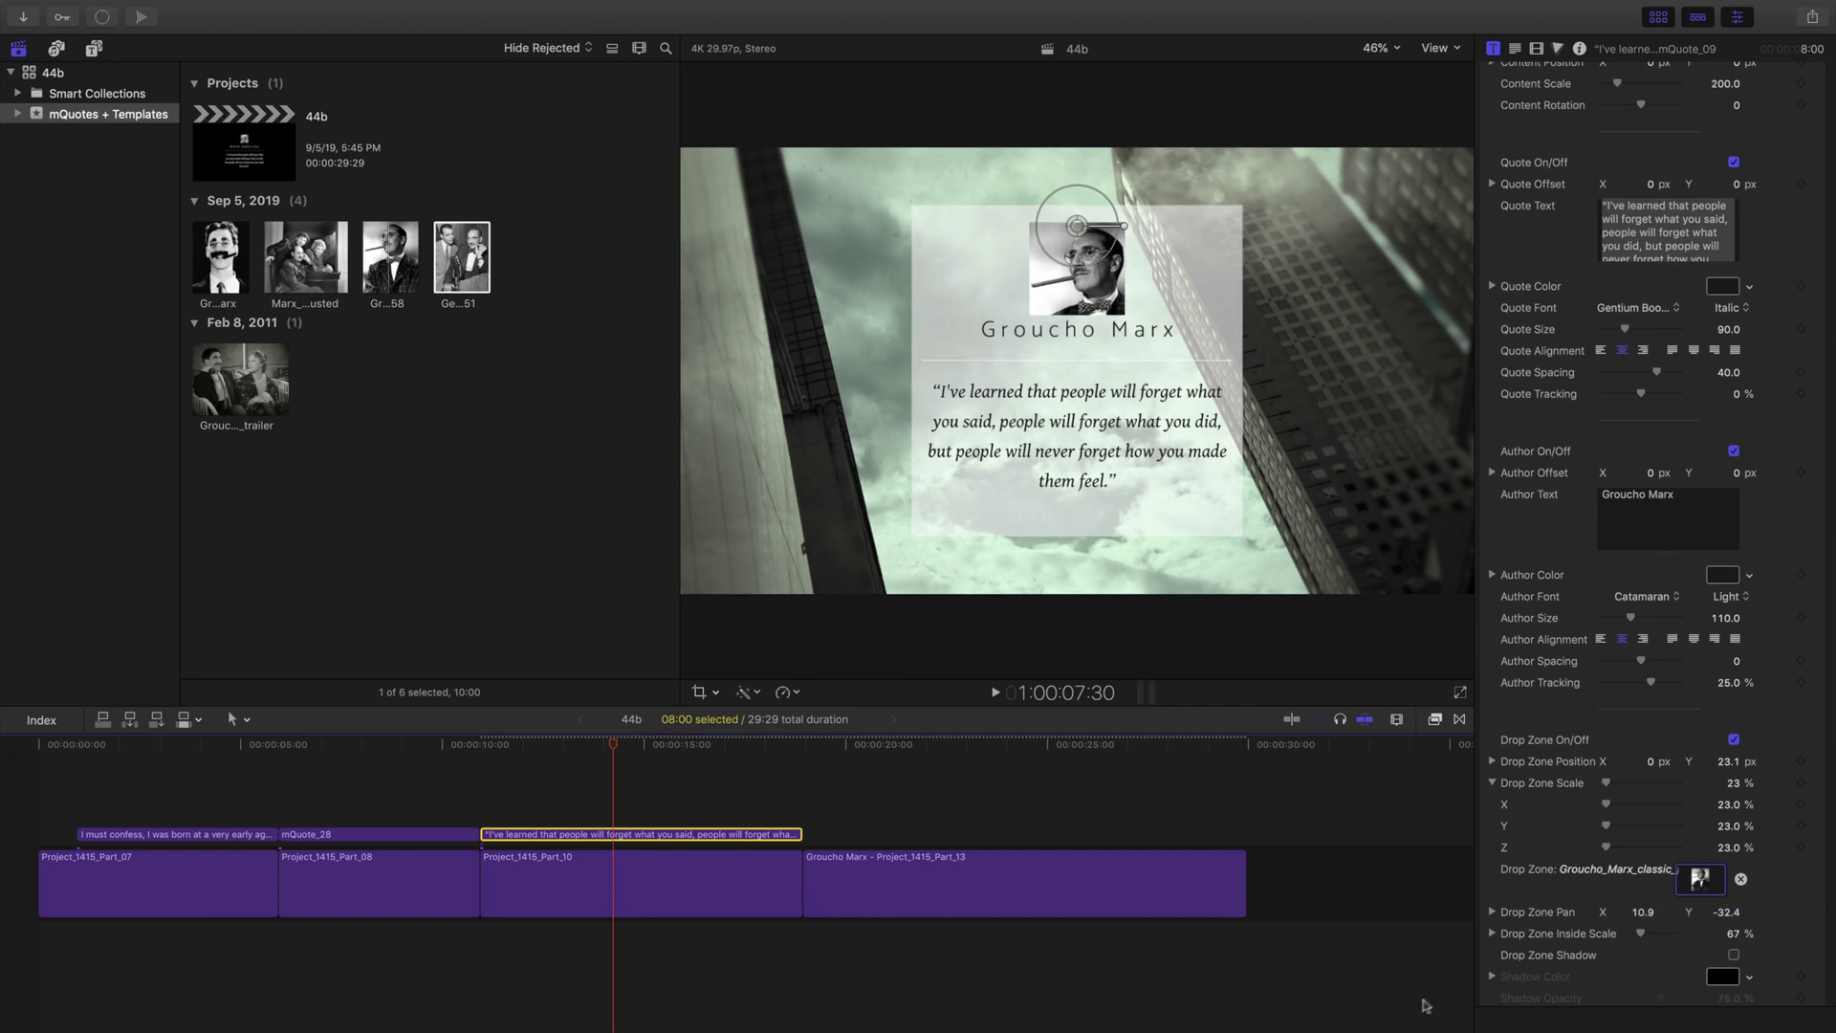
Replace the quote with "Marriage is a wonderful institution, but who wants to live in an institution?"
triple_click(1680, 250)
type("Marriage")
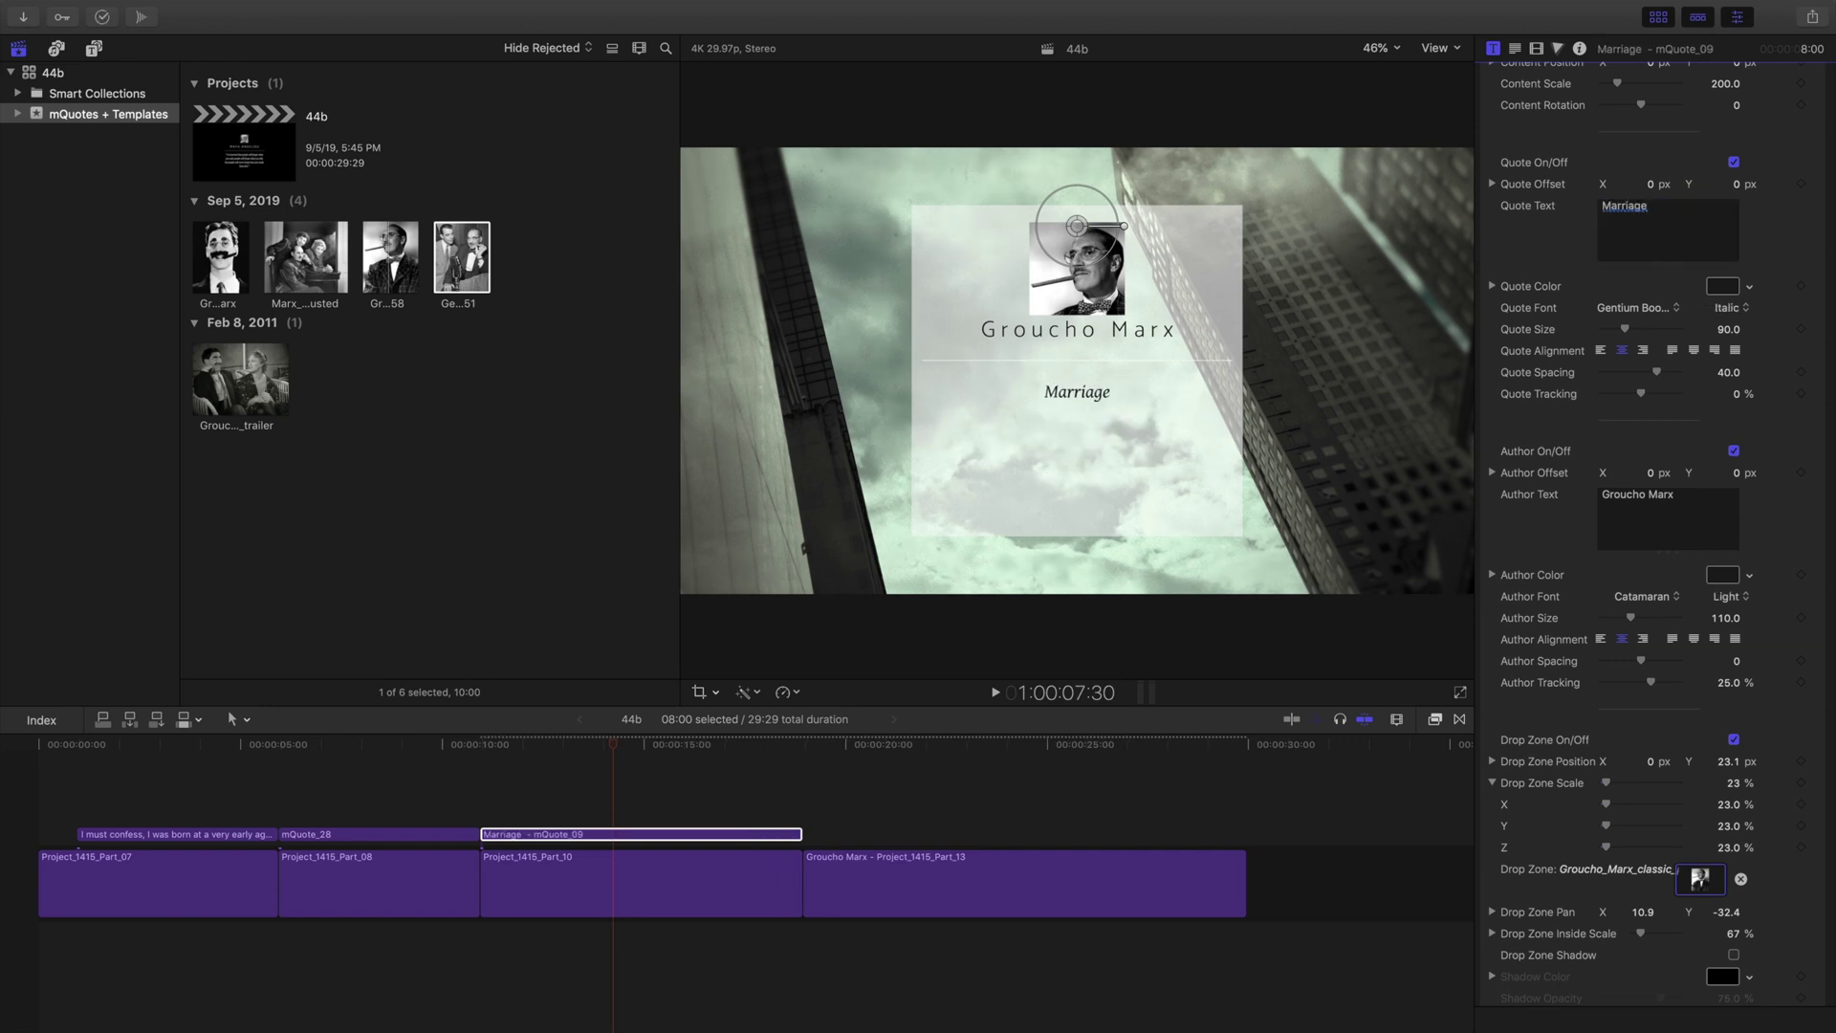
type(" is a wonderful institutio")
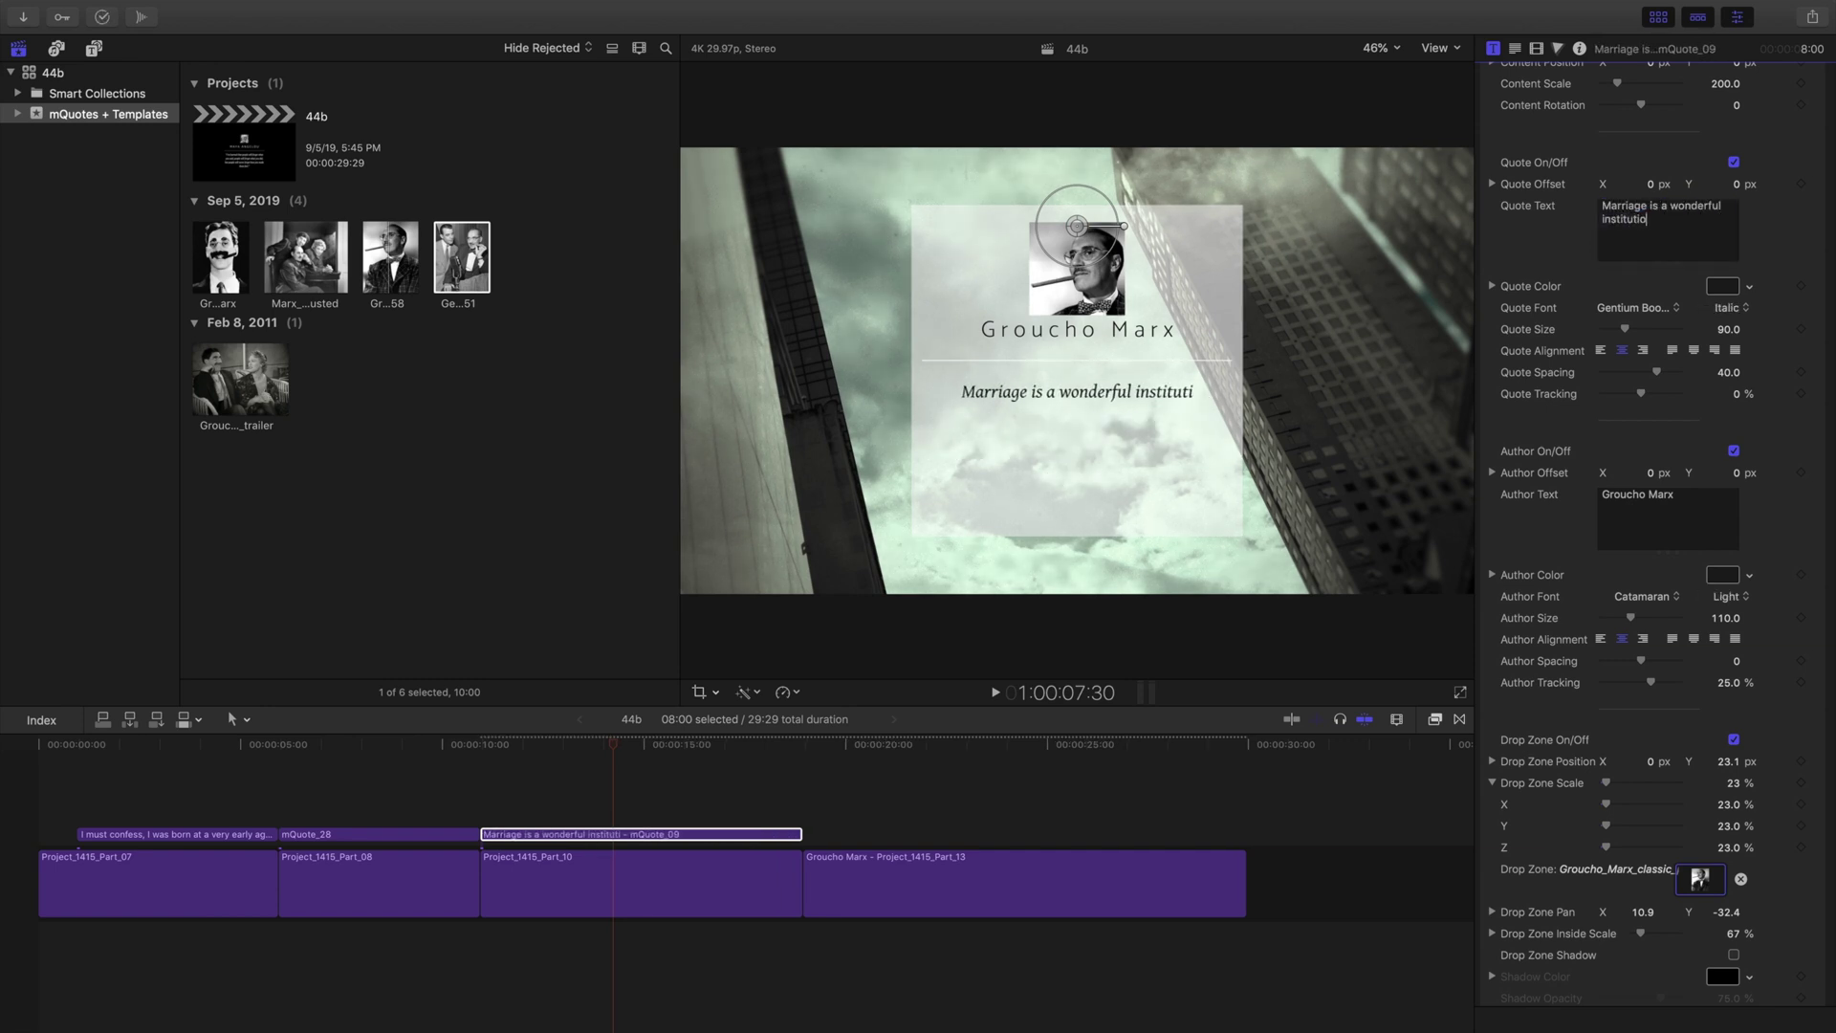
type("n, but who wou")
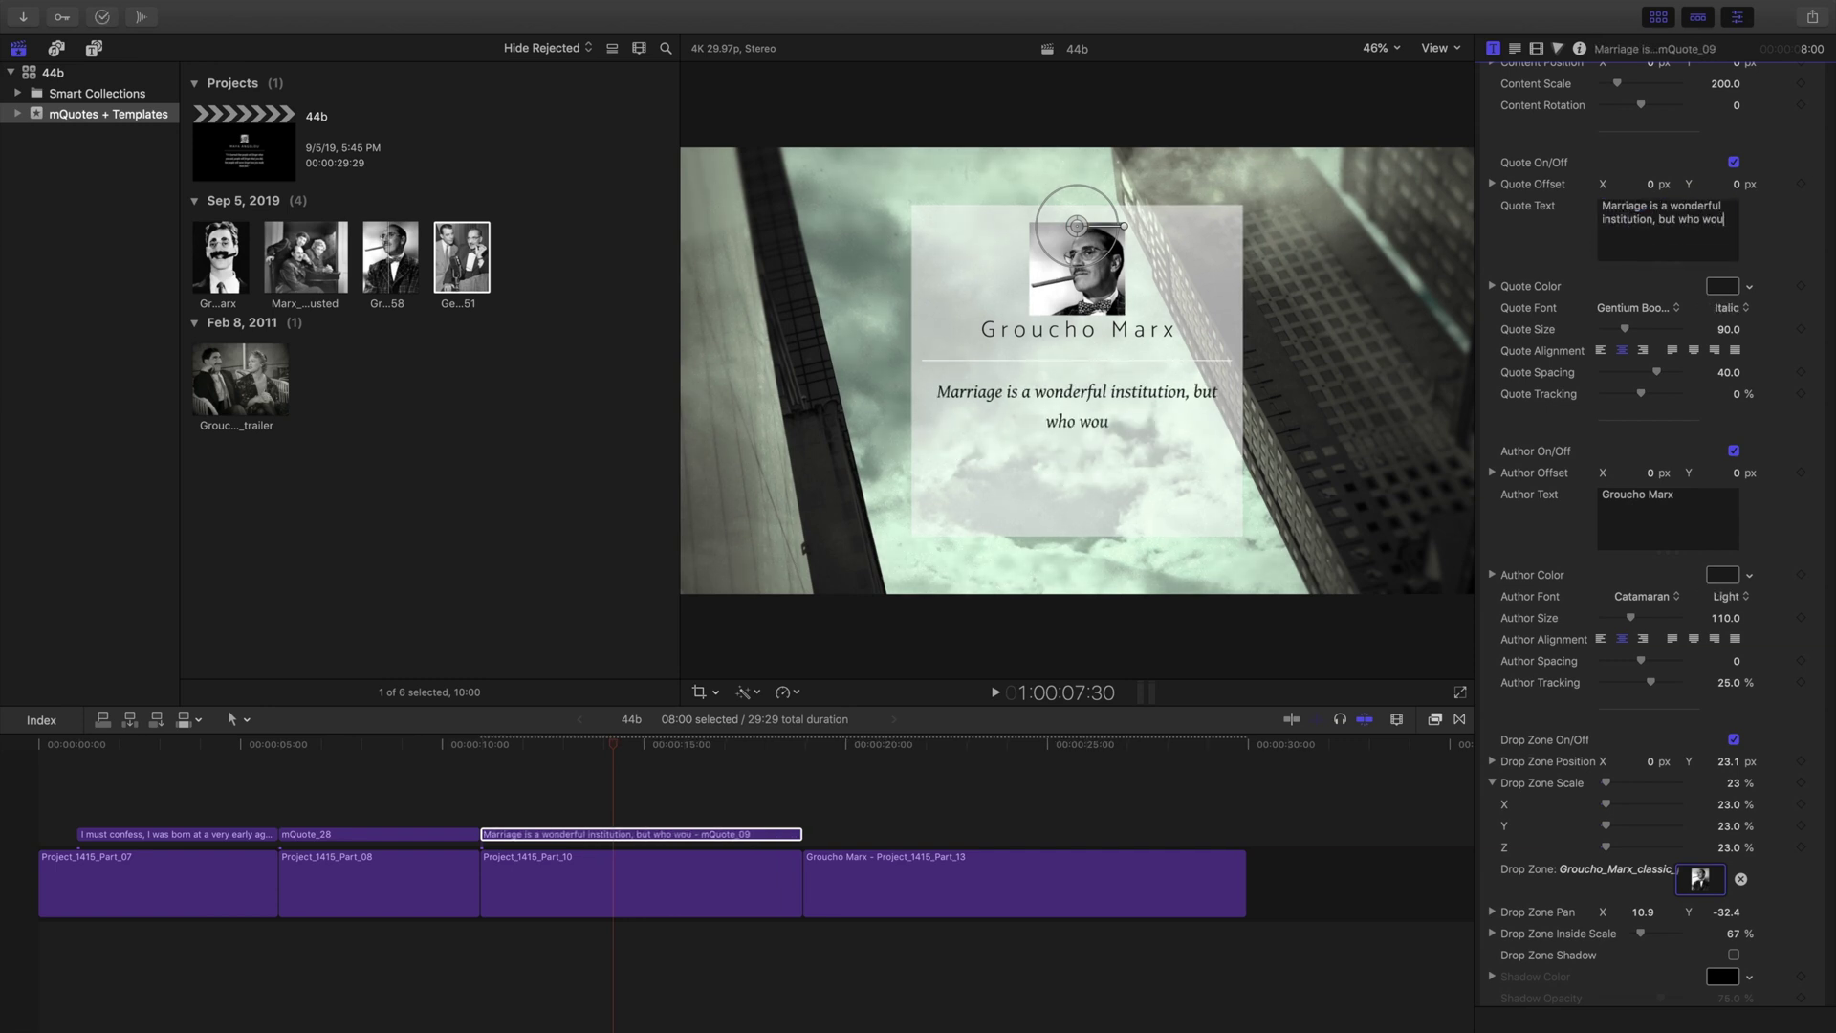
type("ld")
key("BackSpace")
key("BackSpace")
key("BackSpace")
key("BackSpace")
key("BackSpace")
type("wants to live in an institution?")
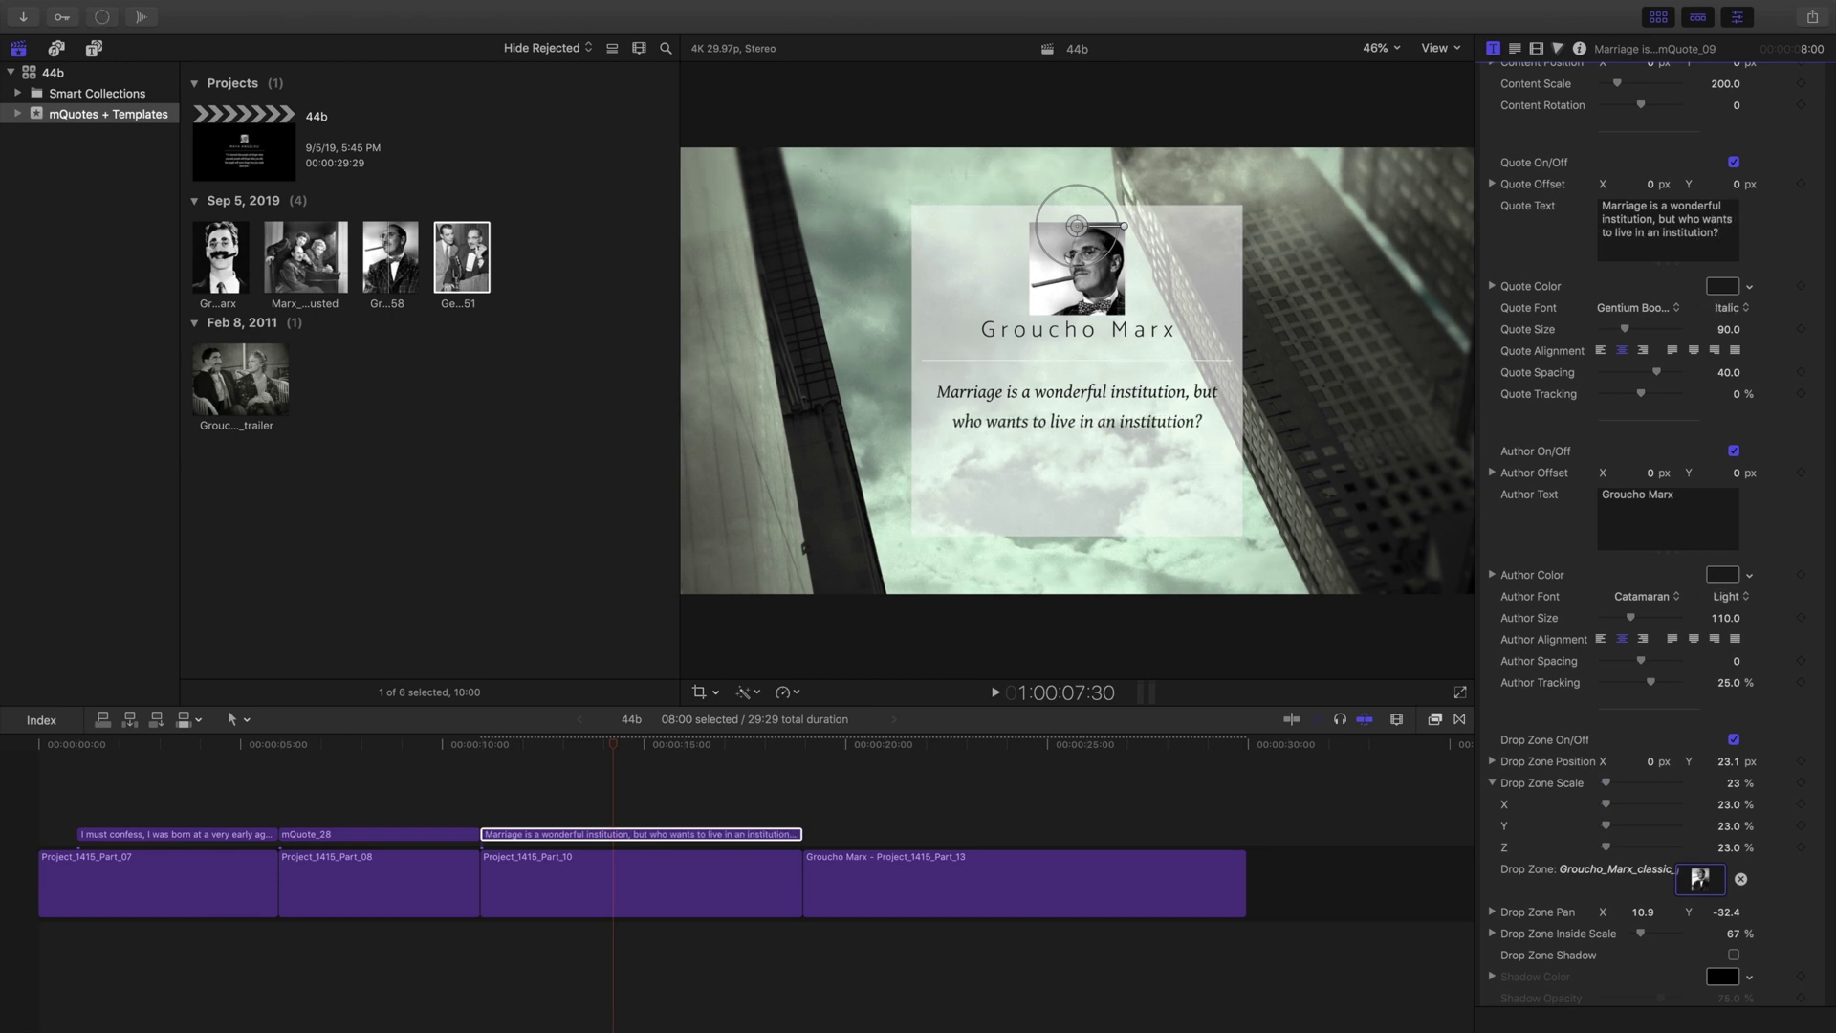
Shift the author name down slightly and enlarge the quote text to size 127
left_click_drag(1738, 474, 1737, 480)
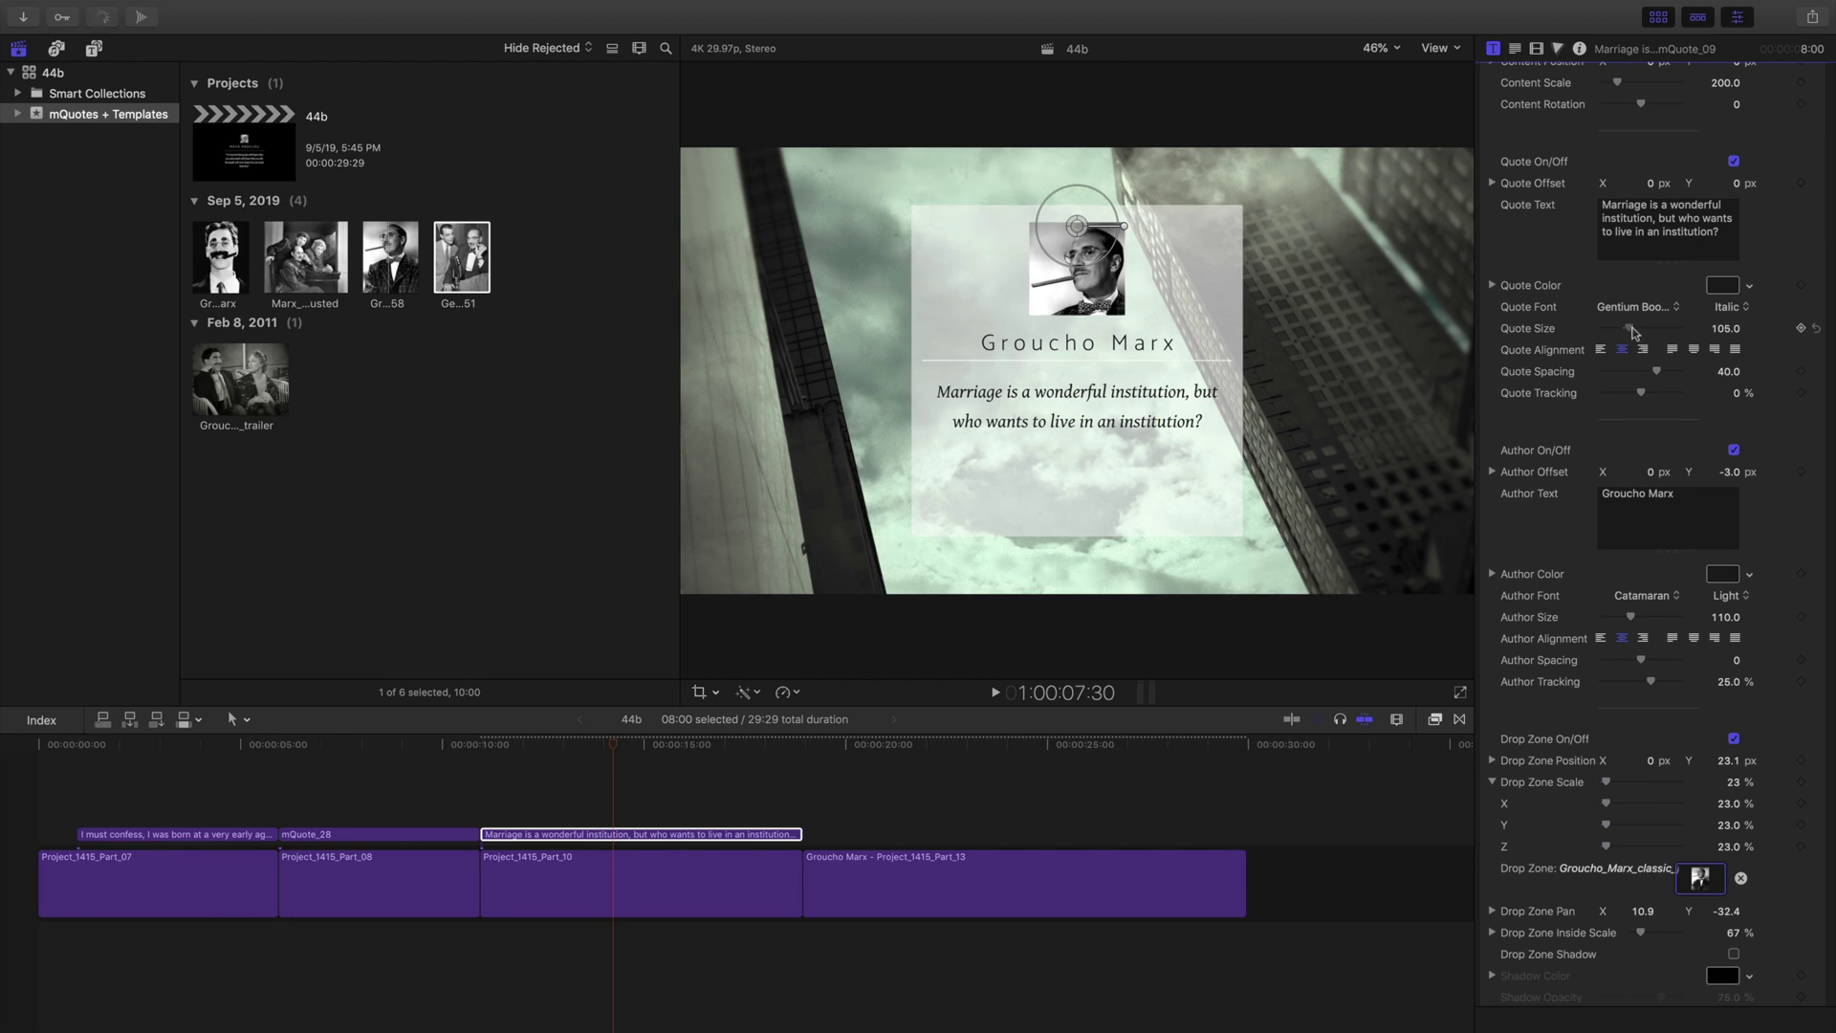
left_click_drag(1624, 329, 1639, 331)
scroll(1637, 331, "down", 1)
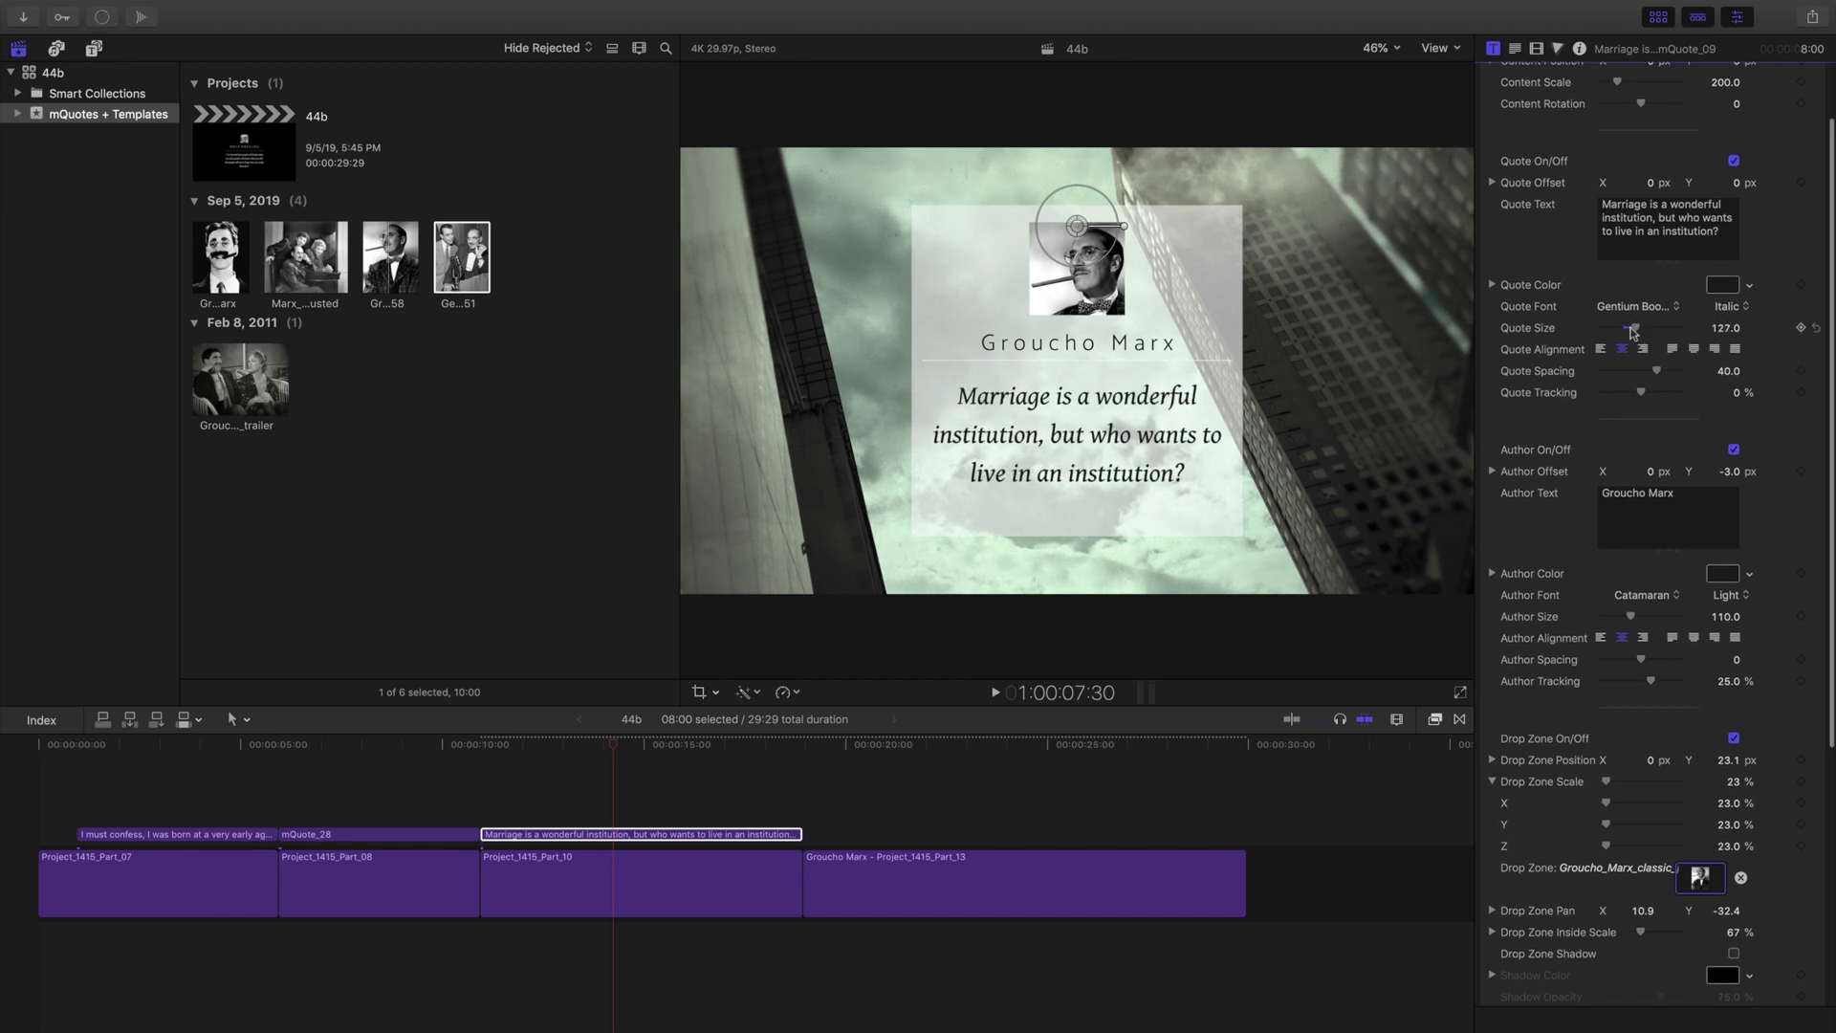
scroll(1551, 465, "down", 5)
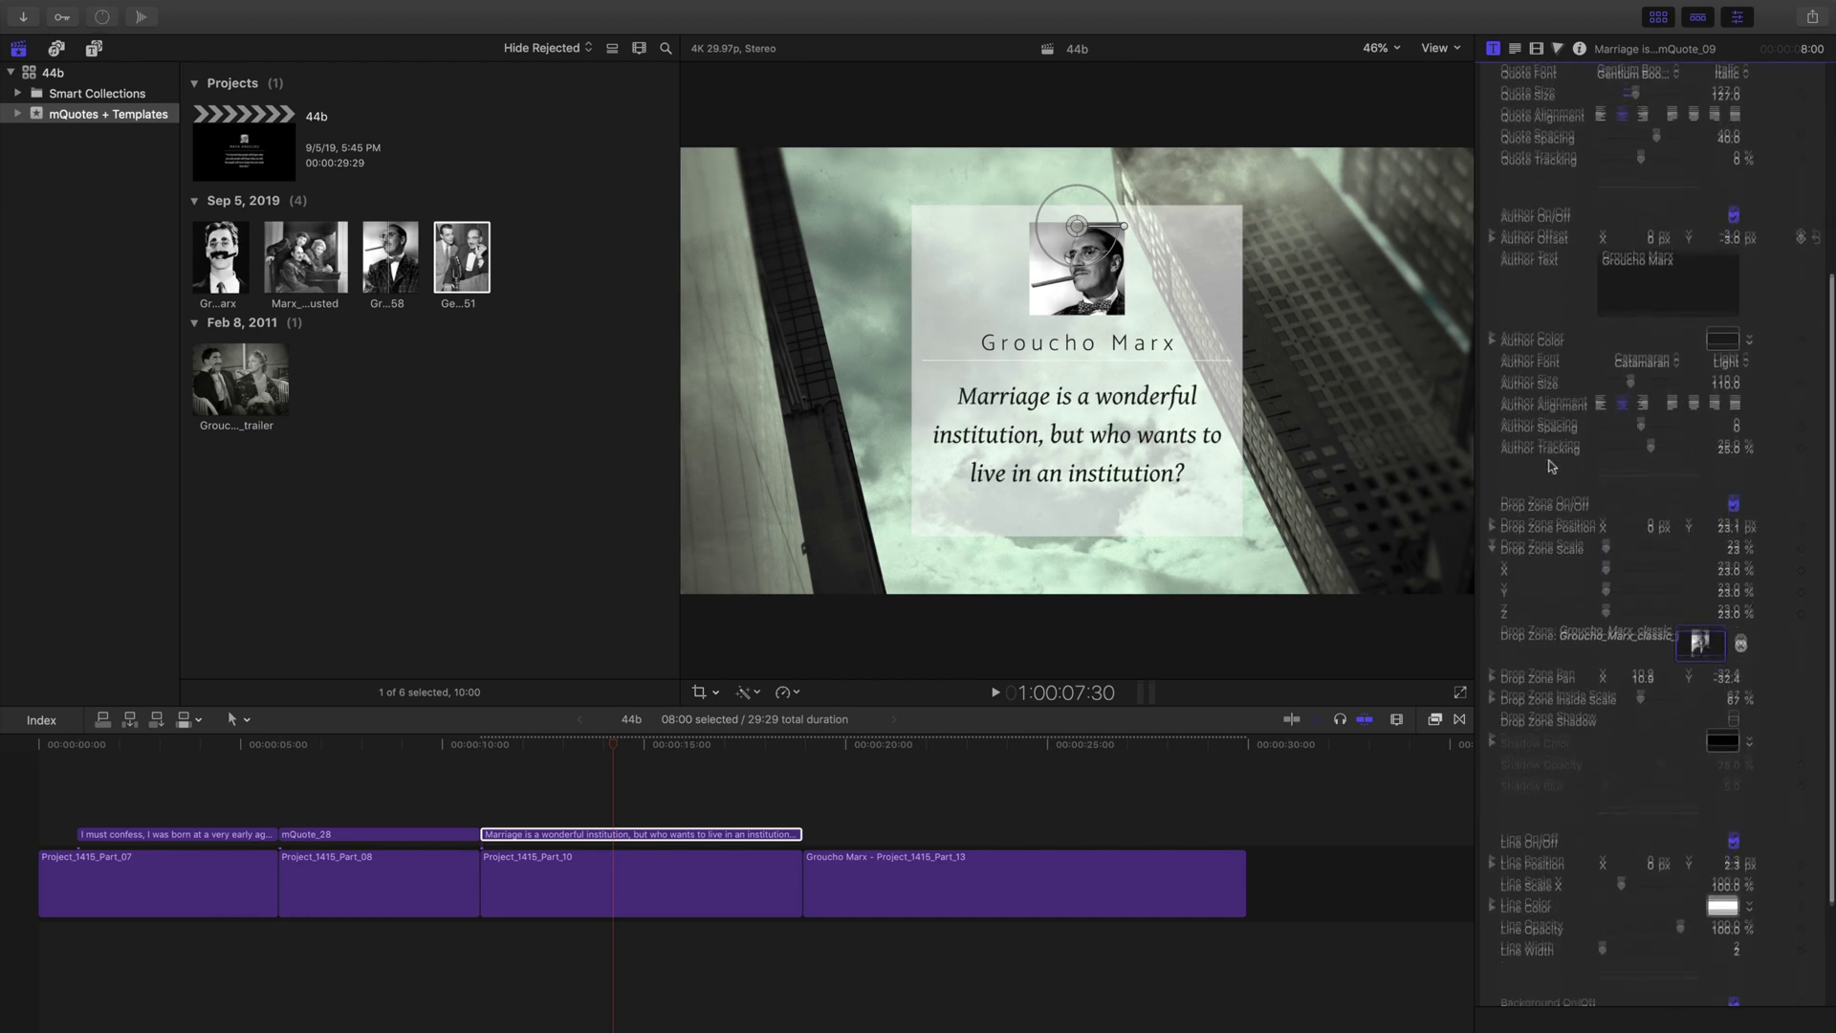
Make the card's divider line black and increase its line width
left_click(1719, 884)
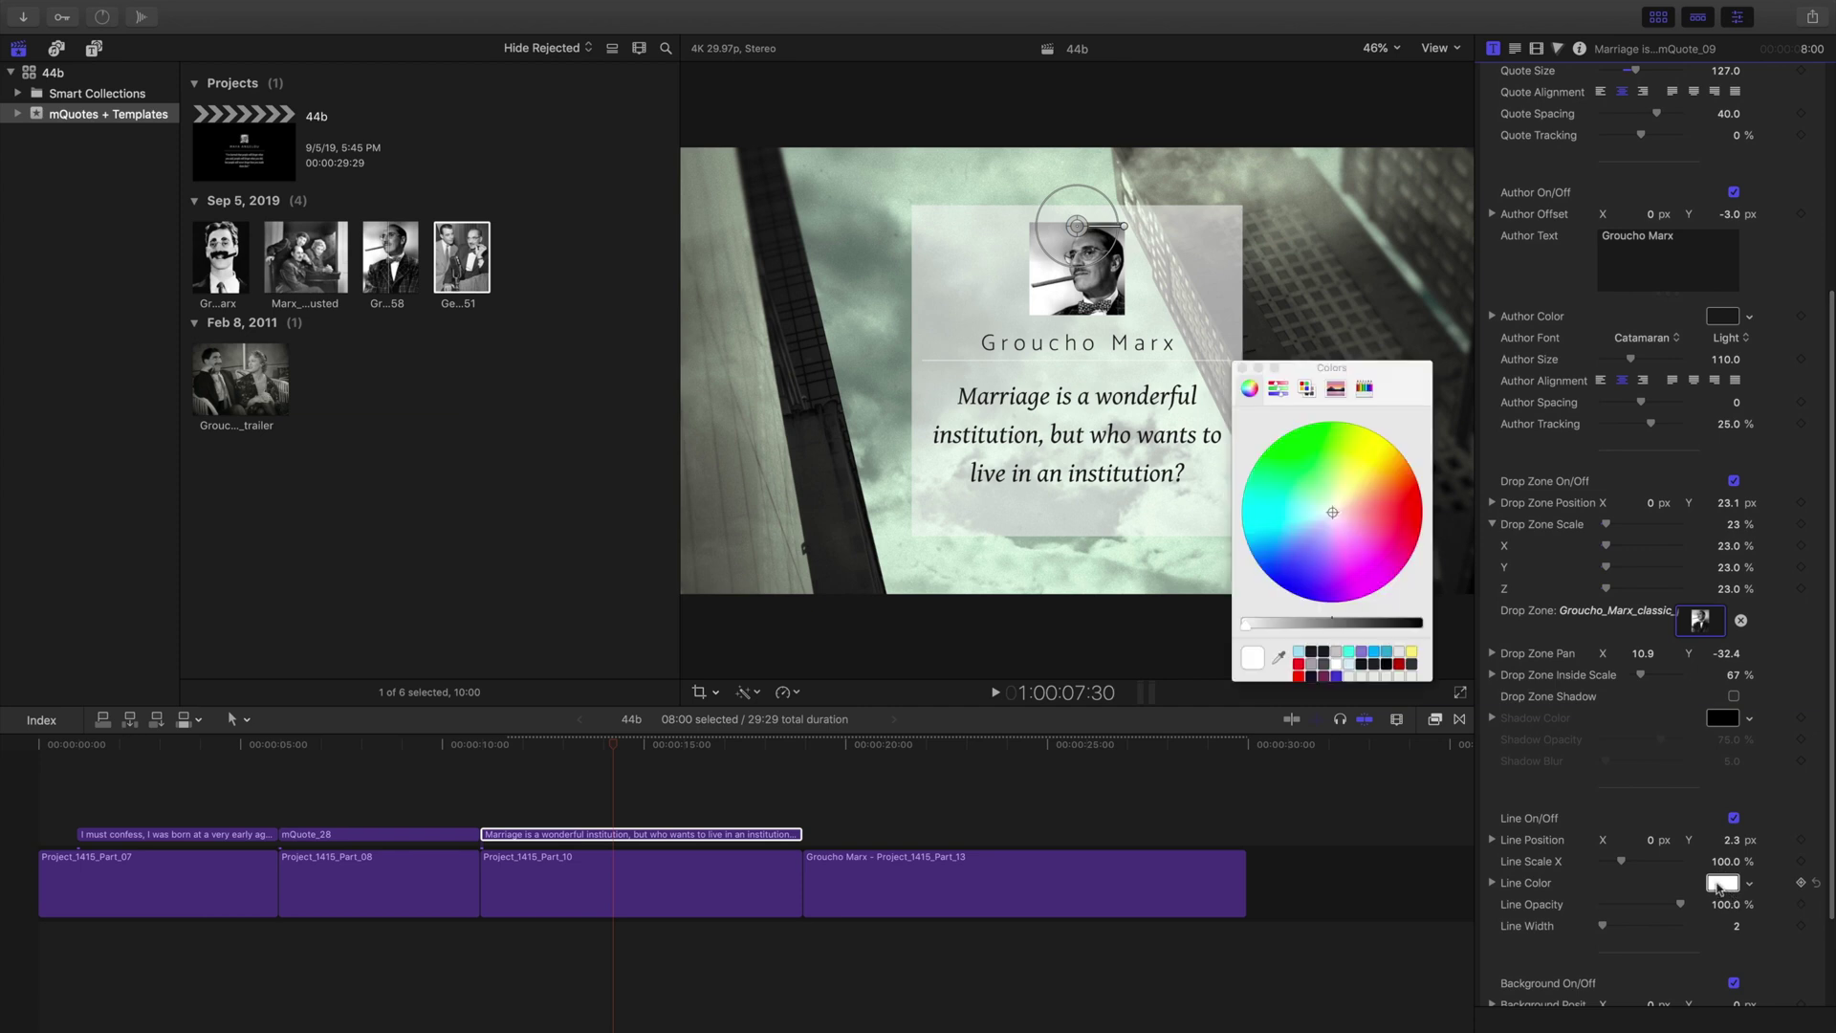
left_click(1310, 653)
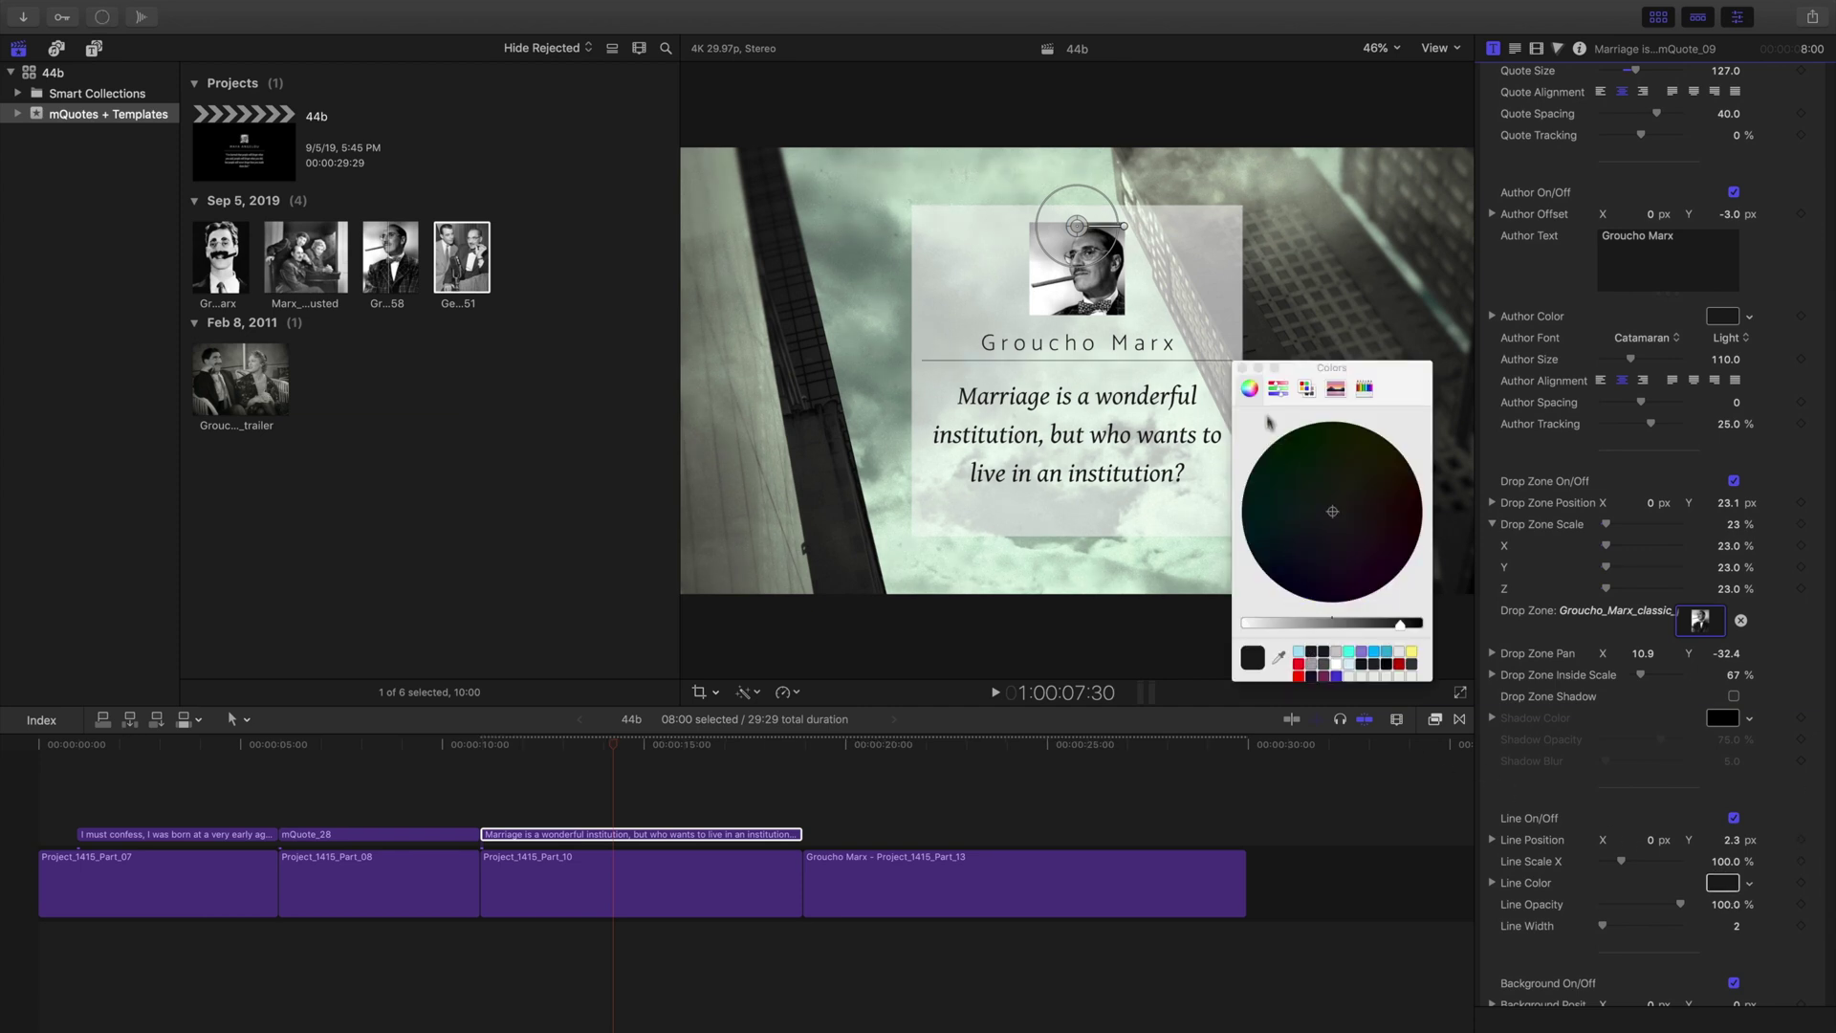
left_click(1242, 369)
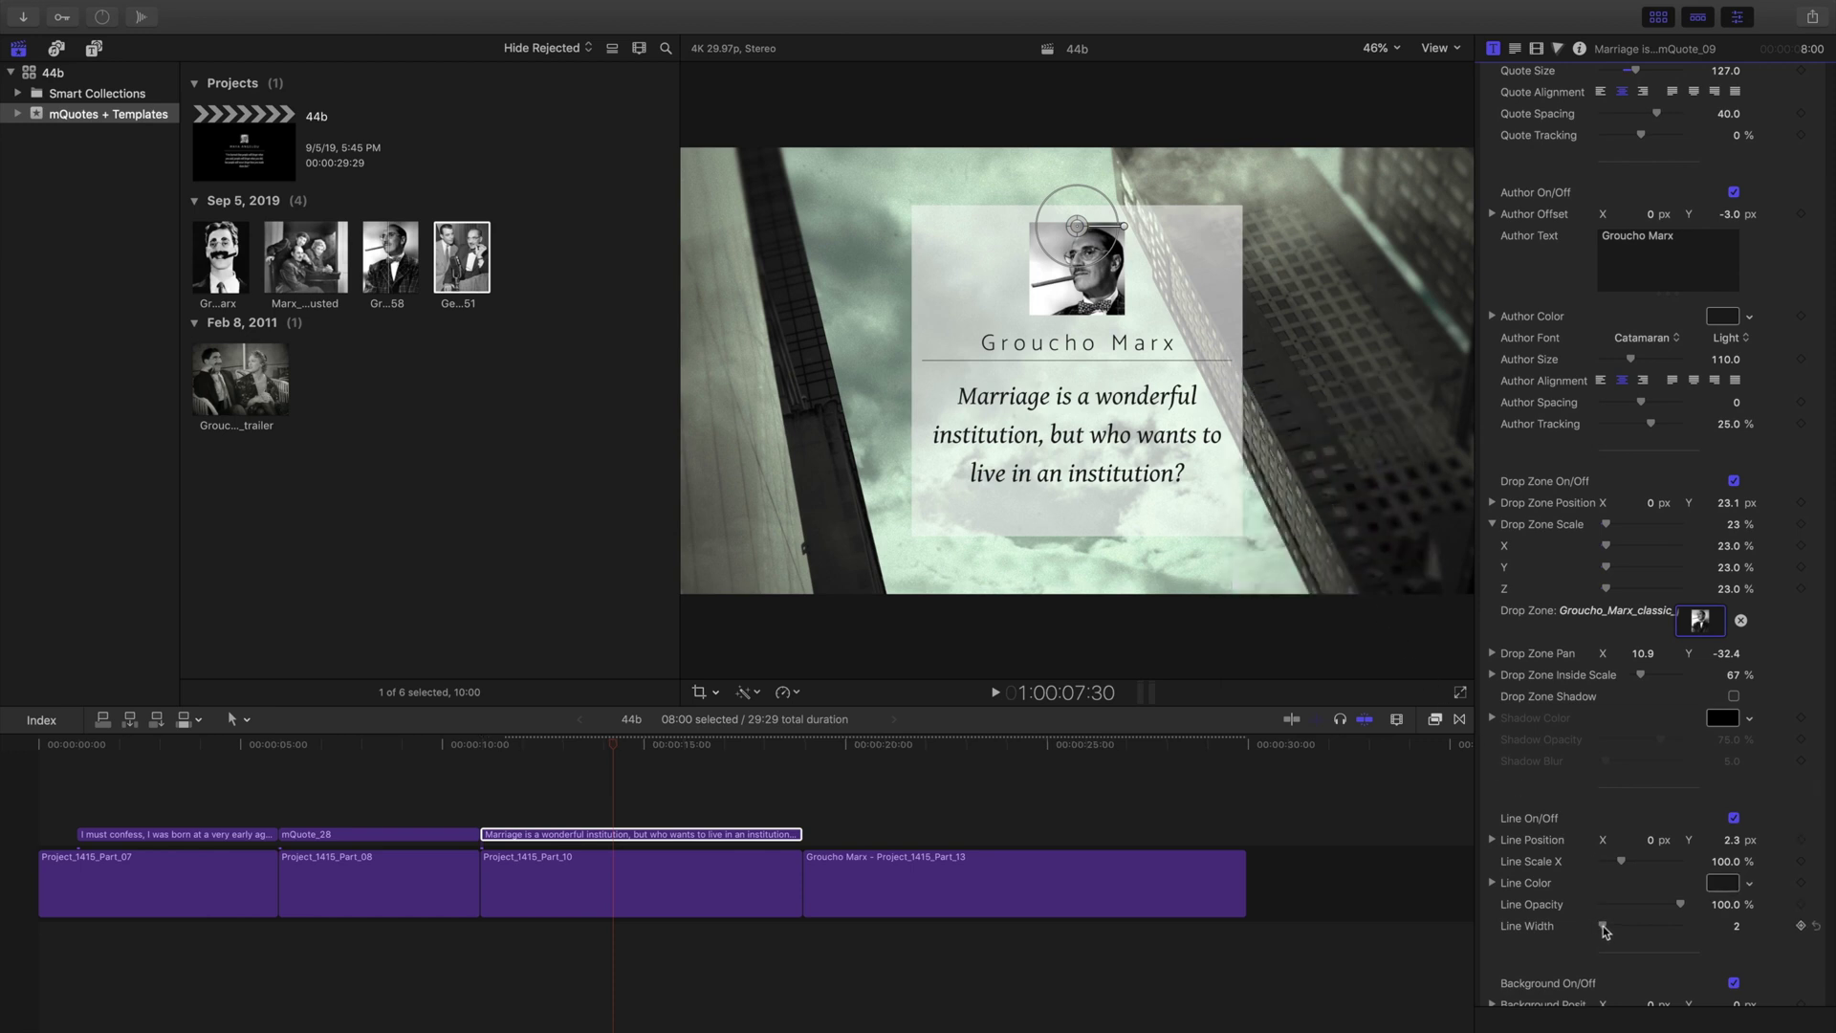
left_click_drag(1605, 929, 1616, 930)
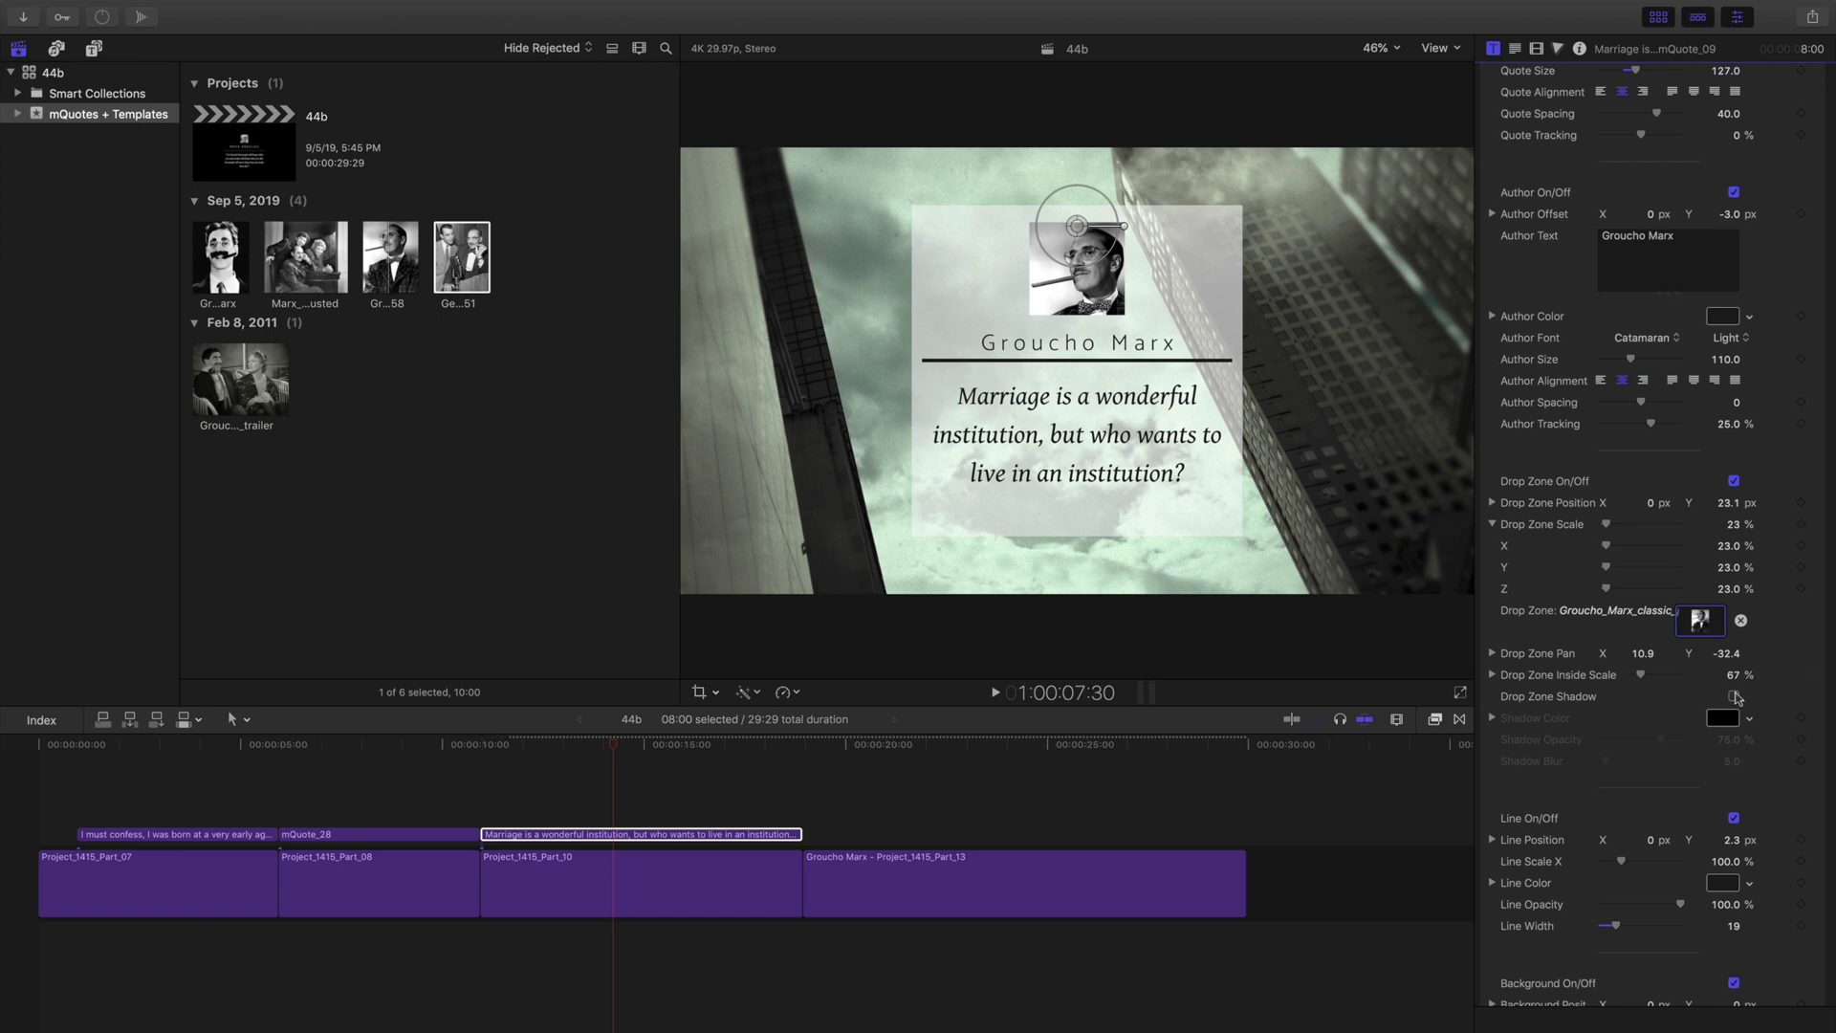
Enable Drop Zone Shadow on the Groucho photo with higher blur and opacity
left_click(1735, 697)
left_click_drag(1607, 760, 1671, 741)
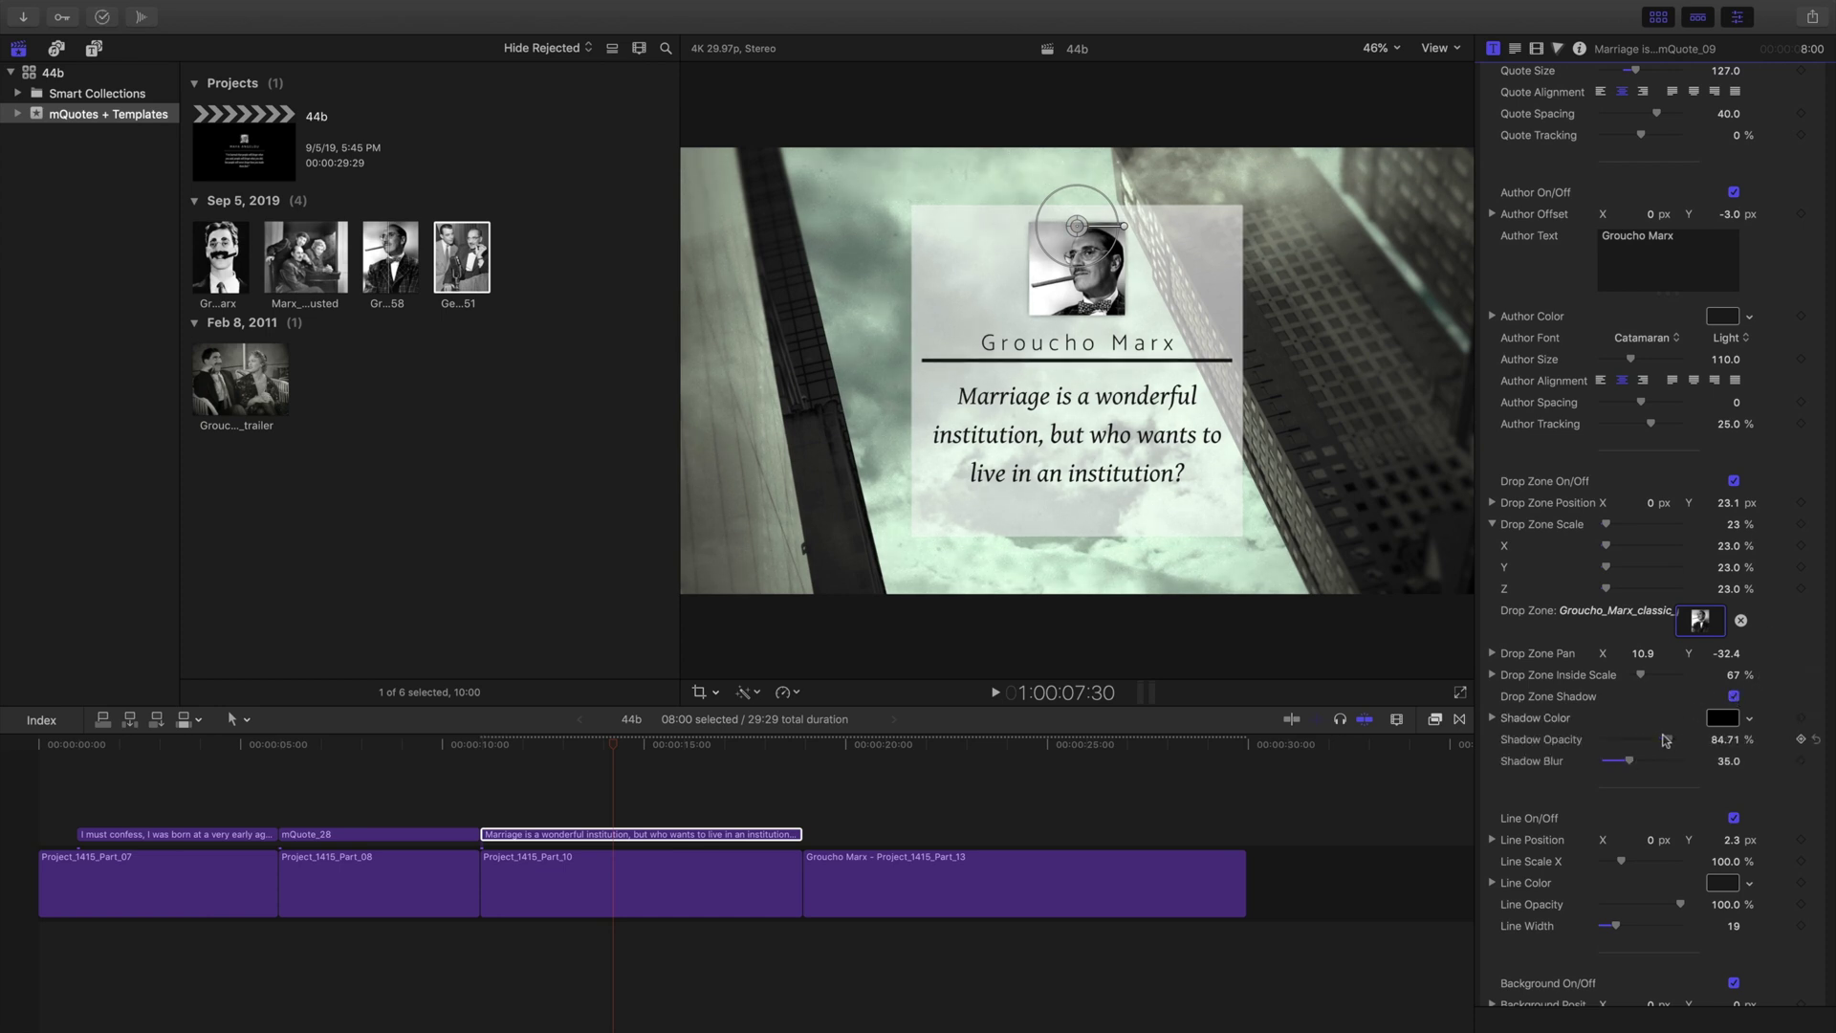
scroll(1786, 639, "up", 5)
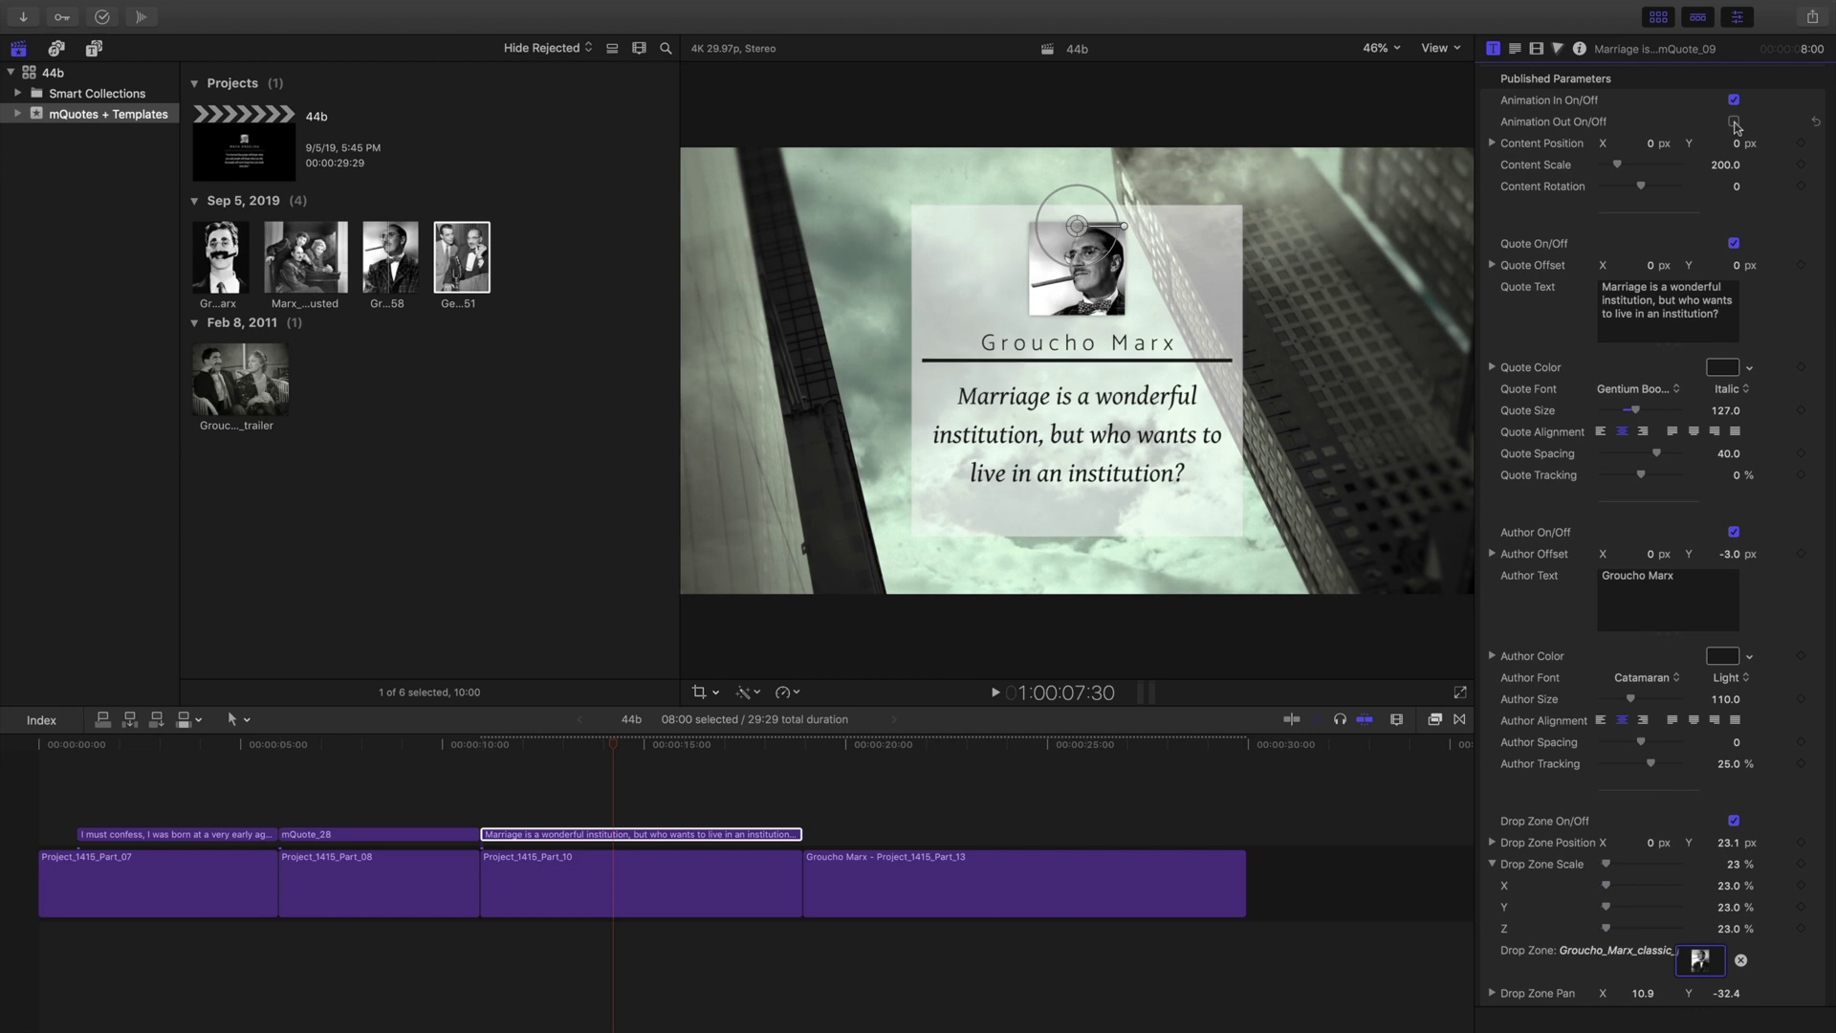
Play the spot from the start, stopping on the REMEMBERING closing title
left_click(34, 745)
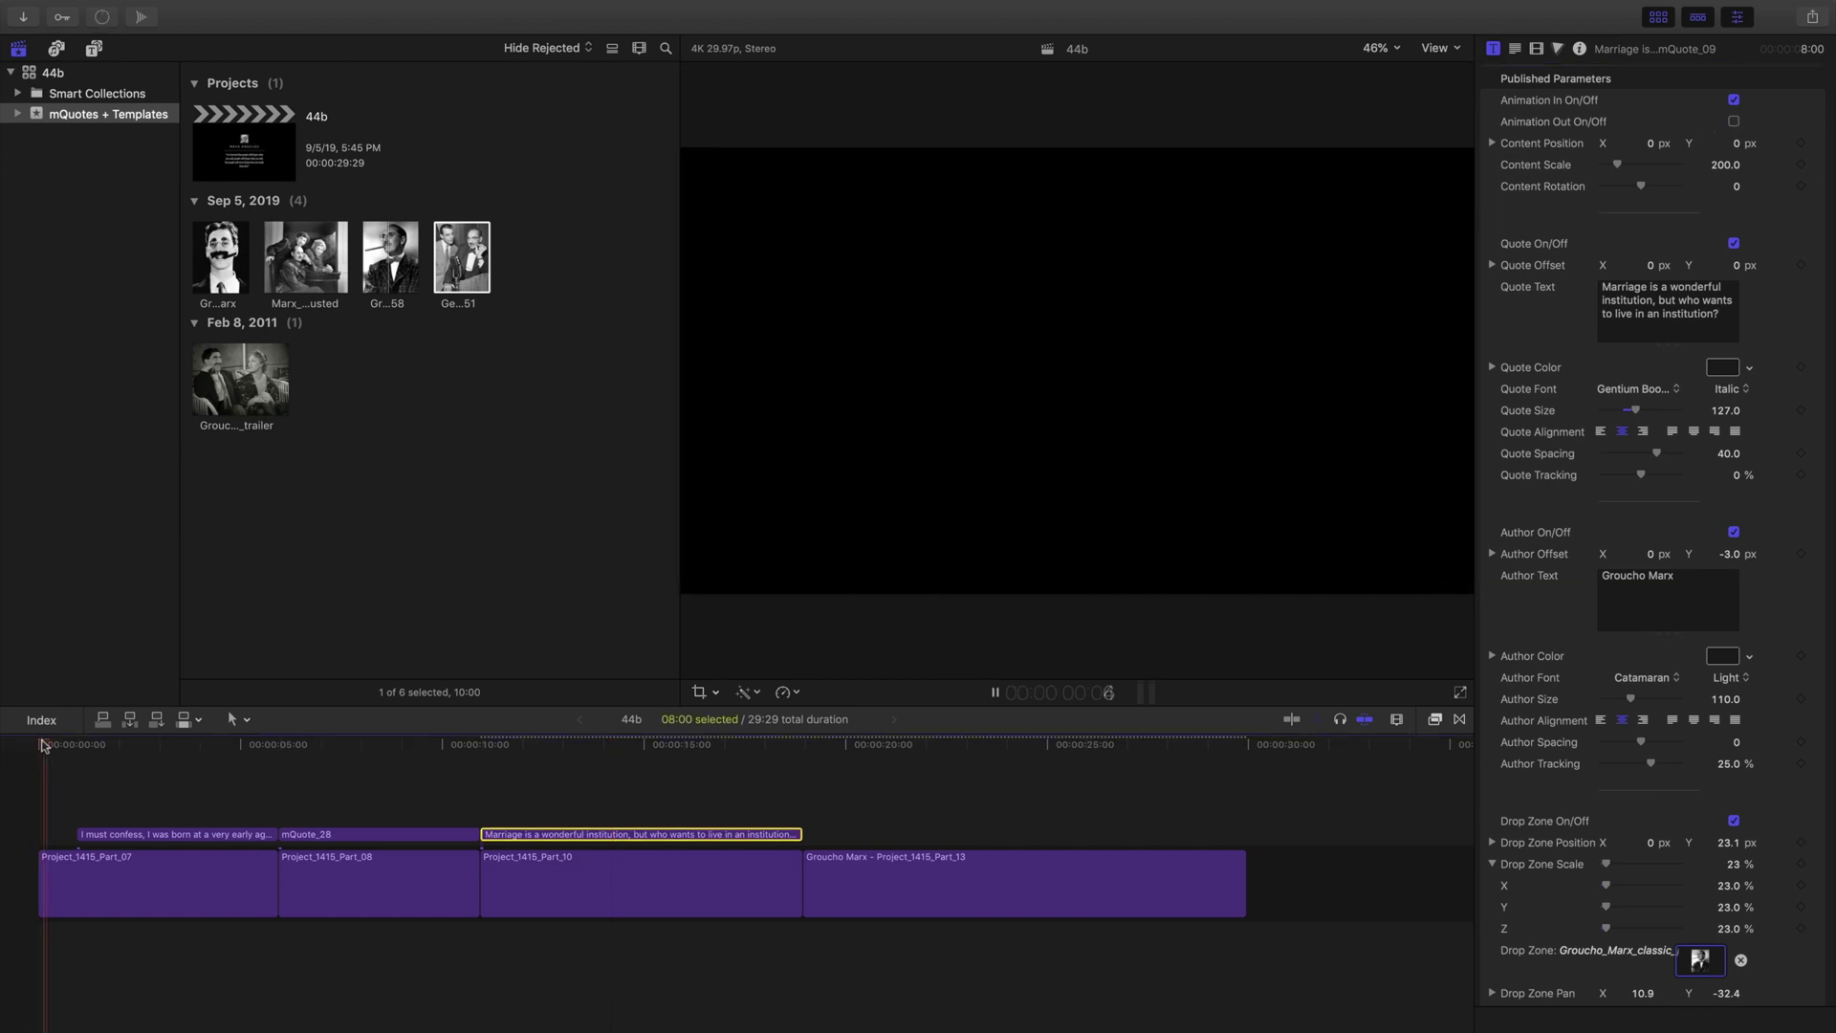
key("space")
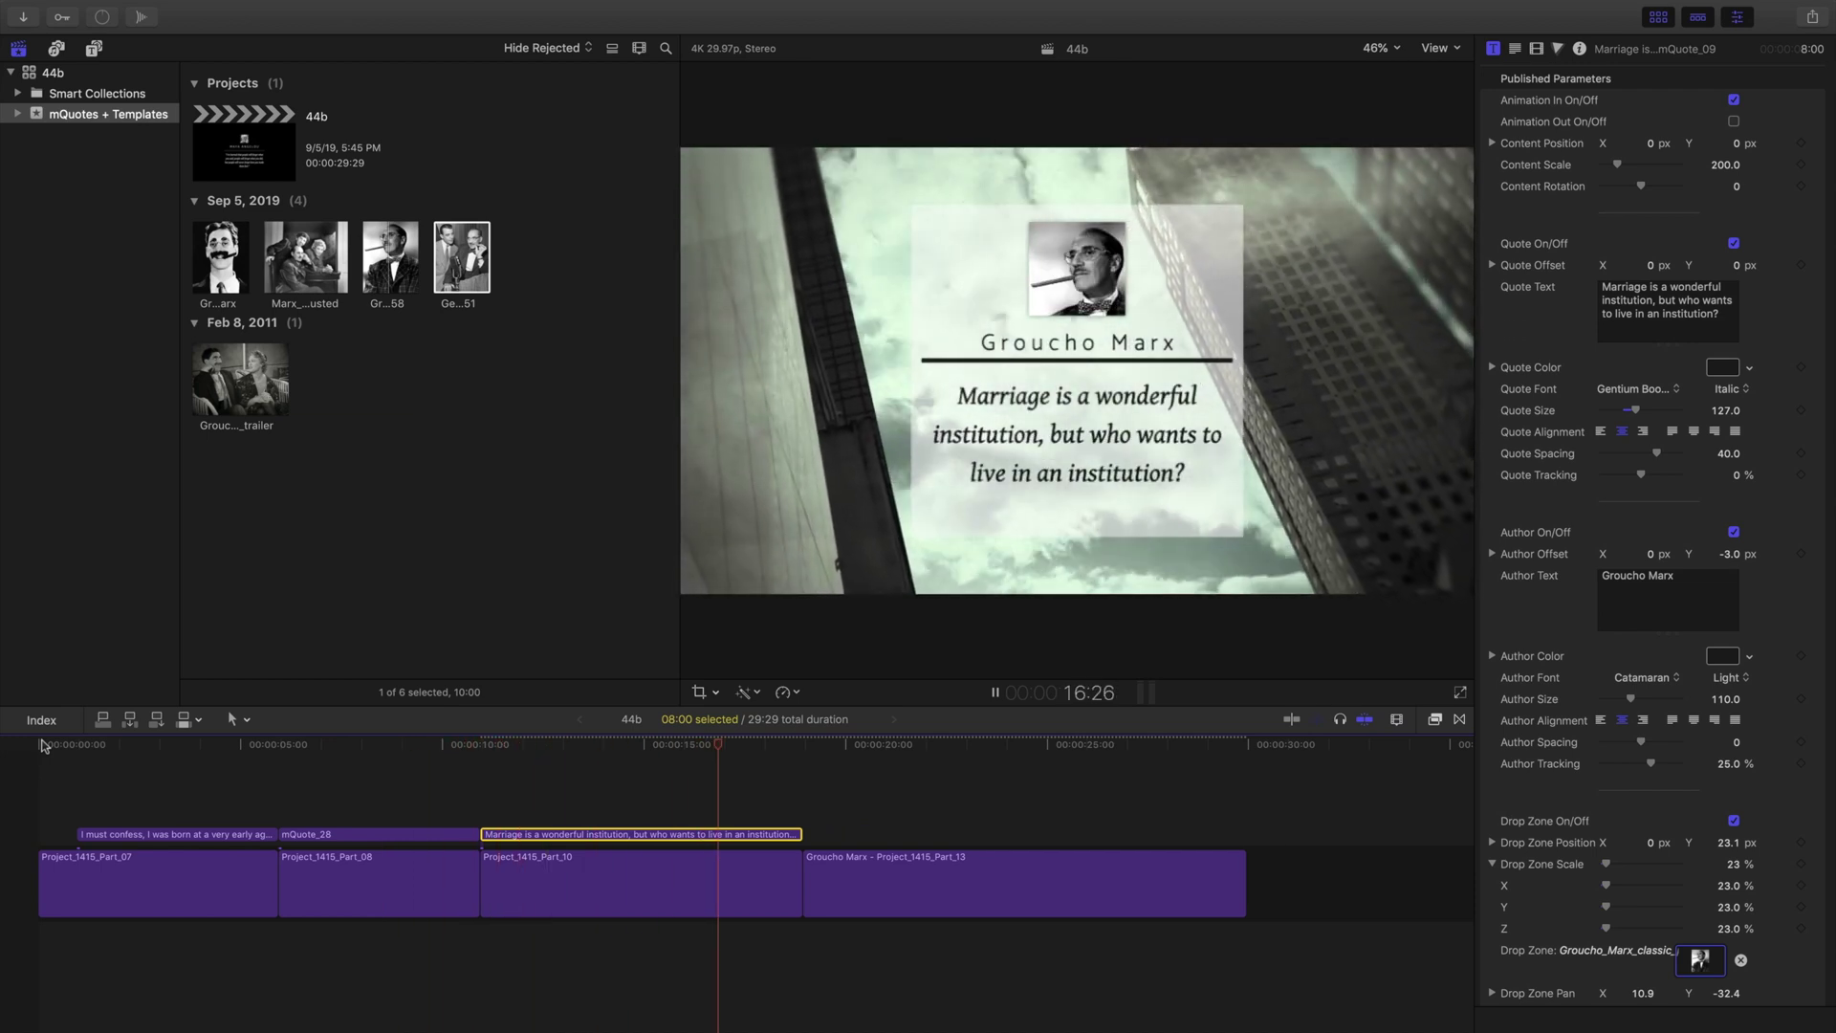
key("space")
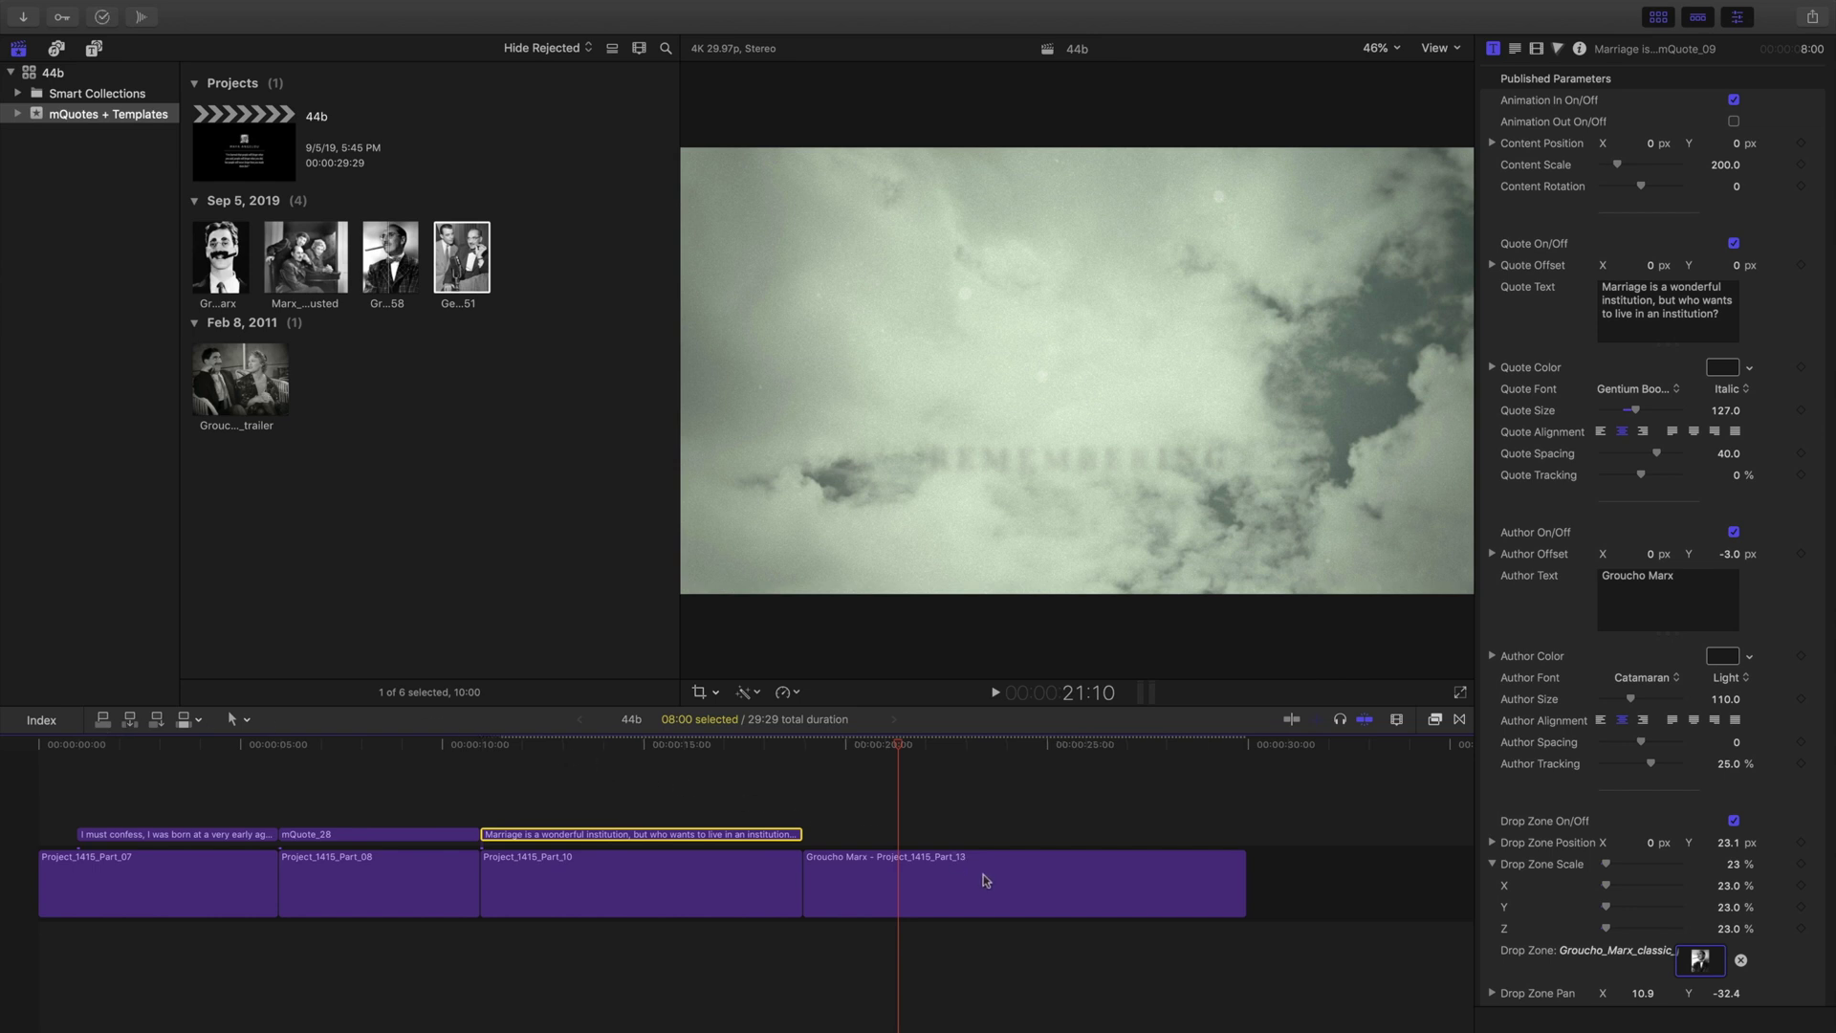
key("space")
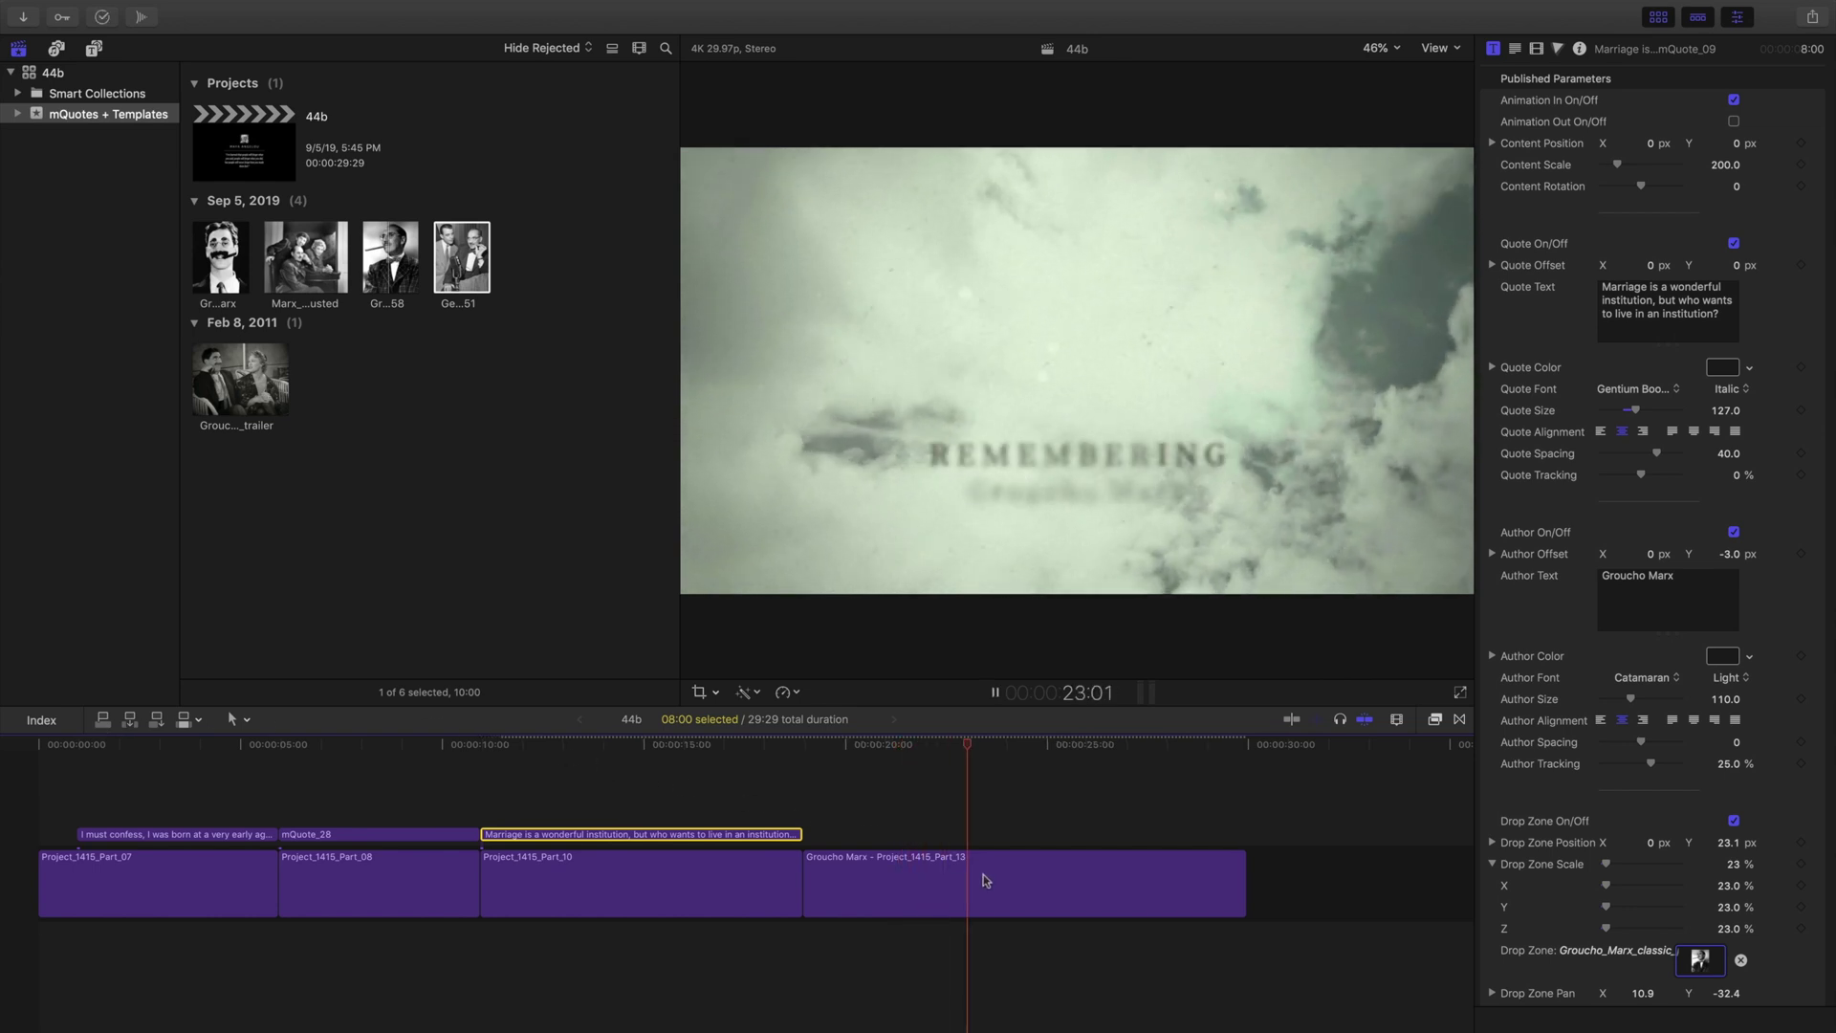
key("space")
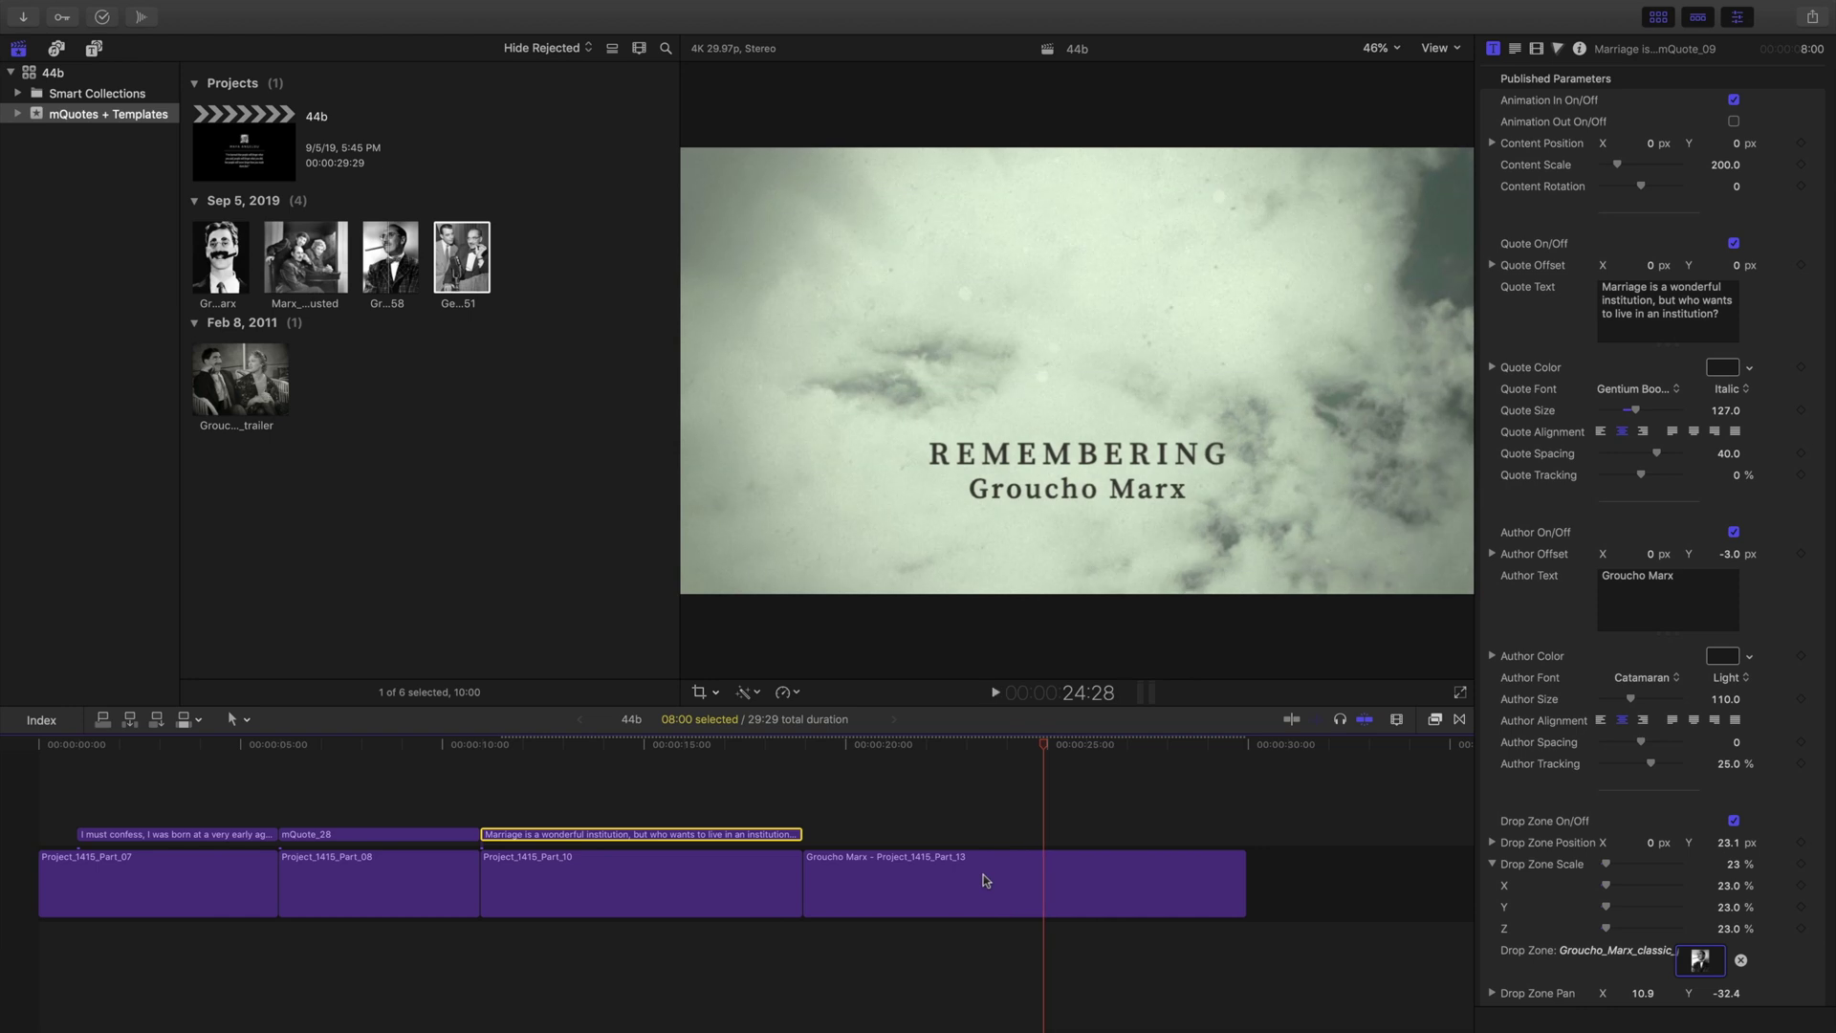
On the closing Groucho Marx title, turn off Animation In and turn on Animation Out
left_click(983, 874)
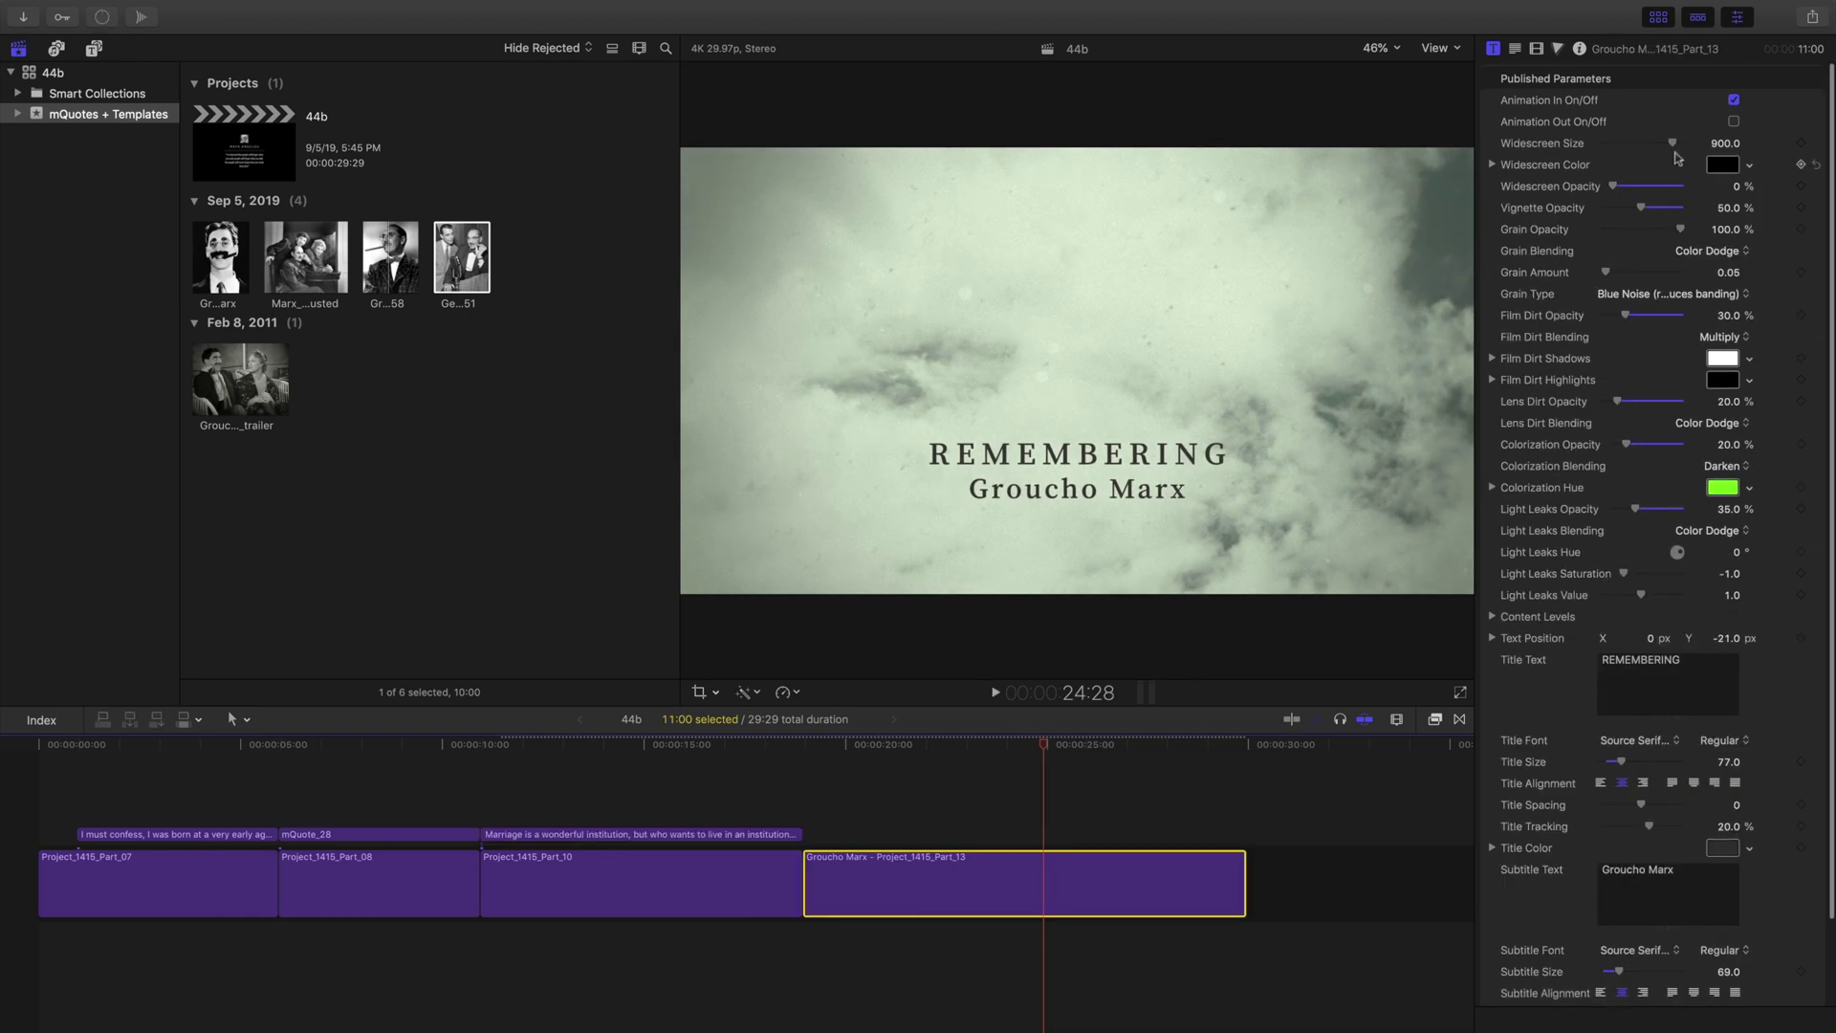
left_click(1733, 101)
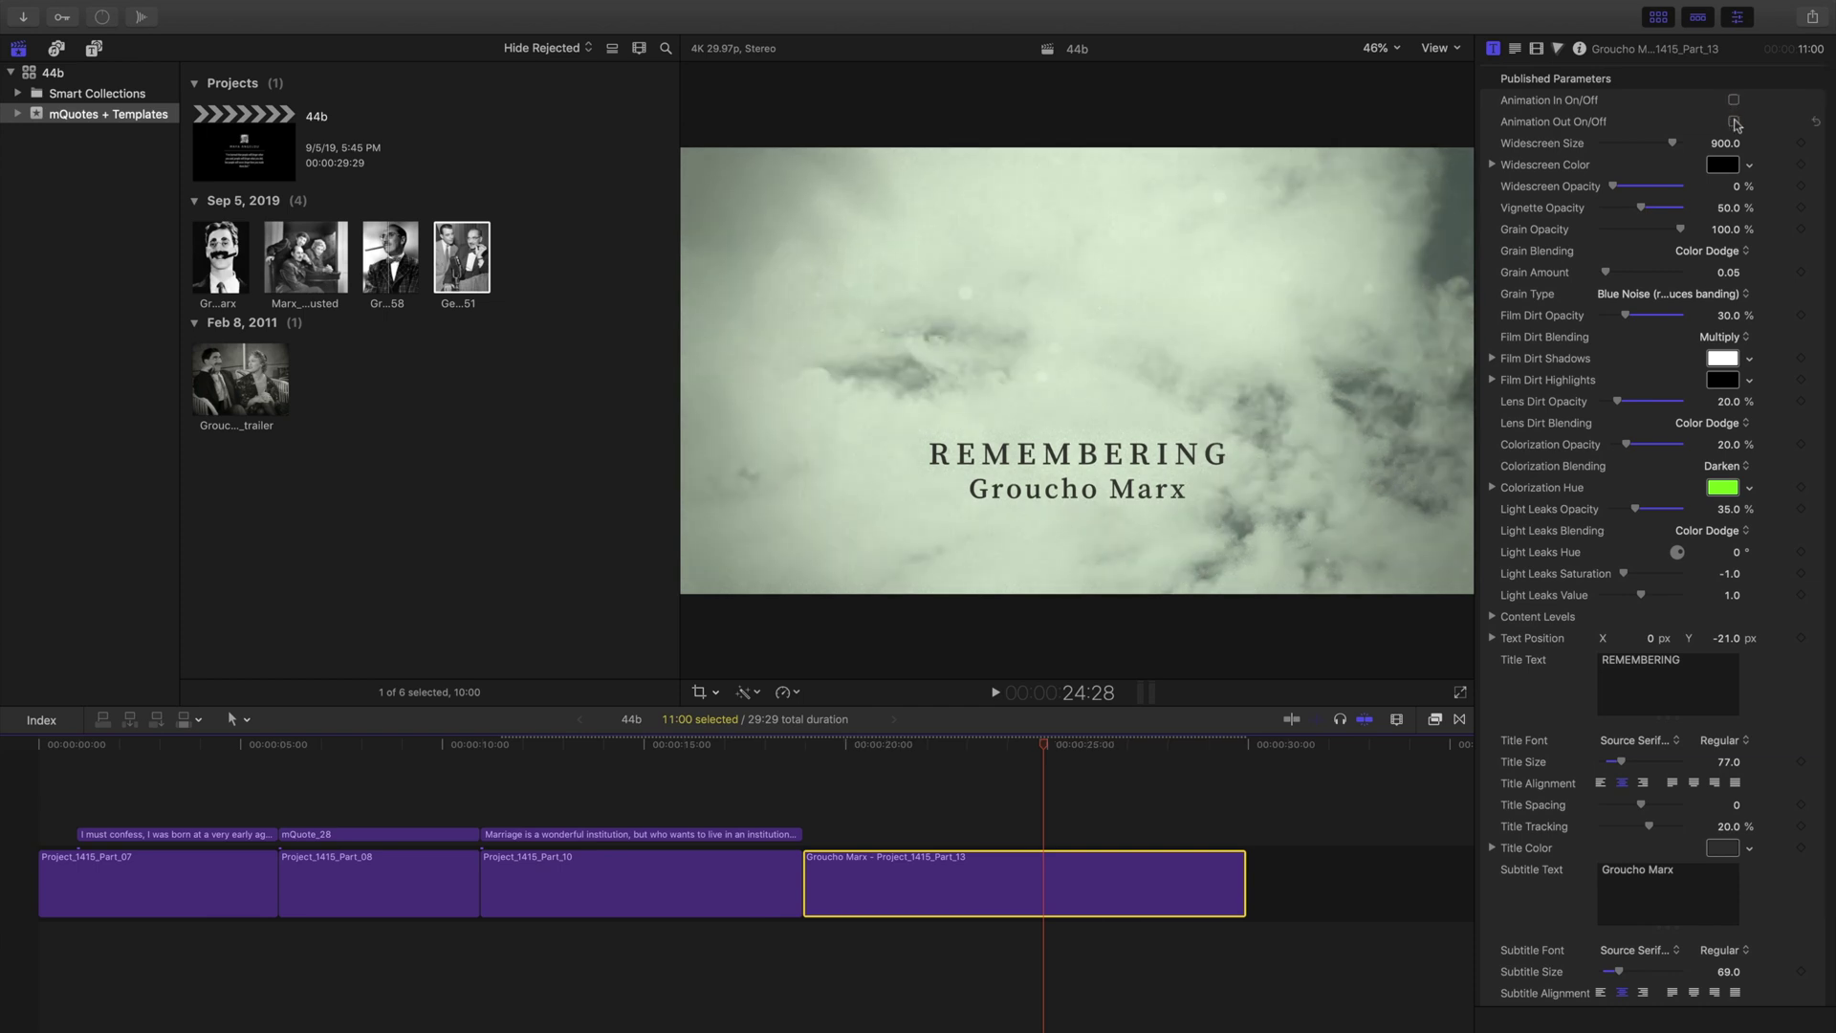
left_click(1734, 122)
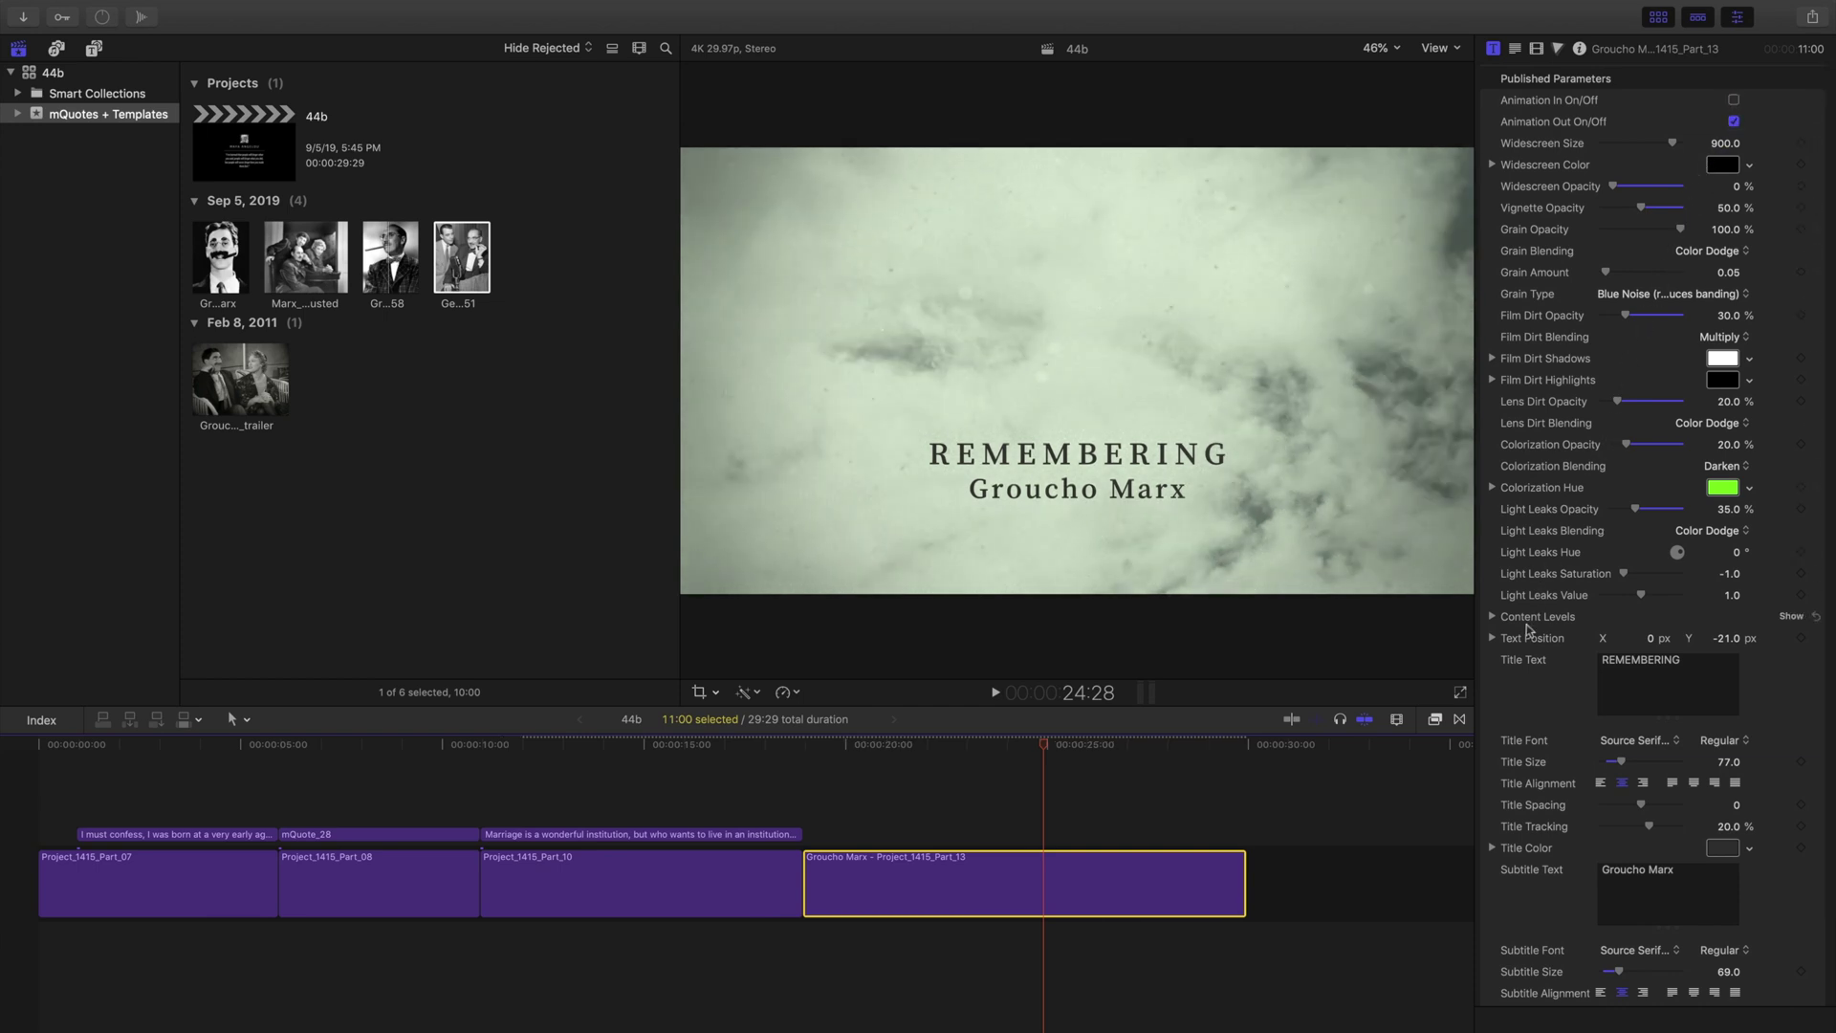
scroll(1527, 629, "down", 3)
left_click(94, 48)
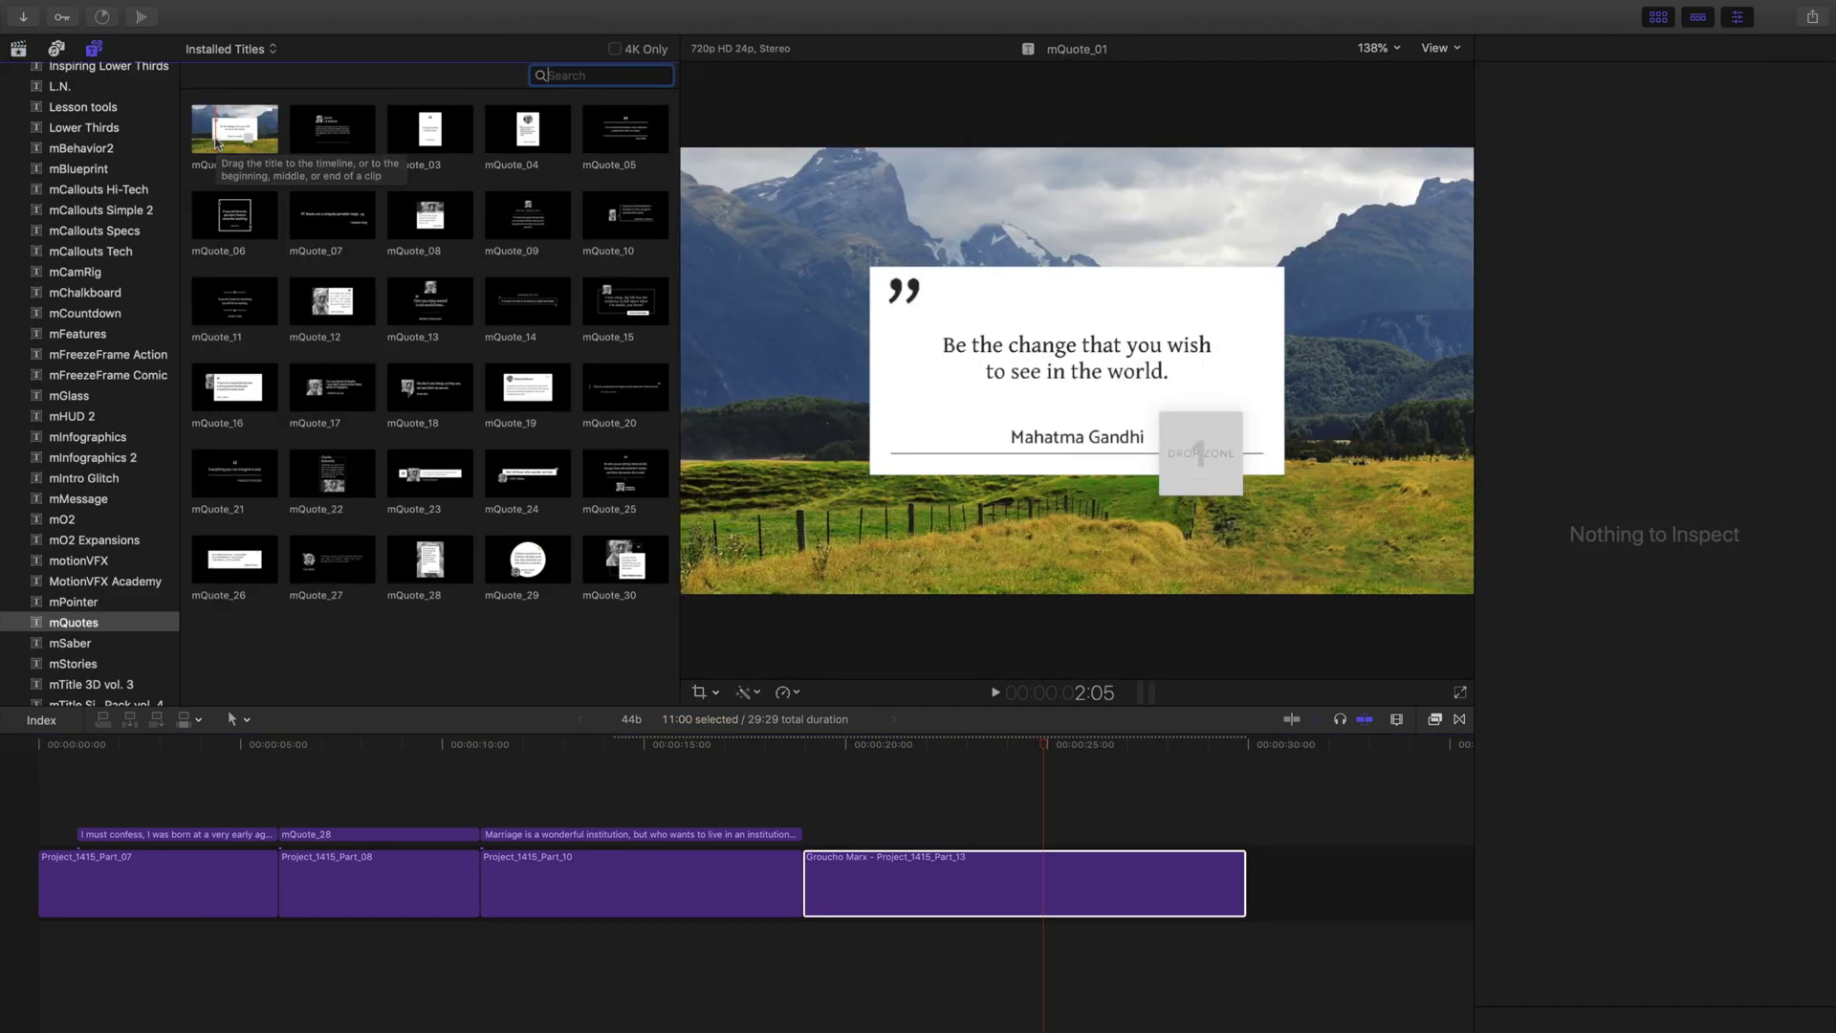
Add mQuote_01 above the Groucho Marx clip and extend it to the clip's end
left_click_drag(218, 145, 820, 809)
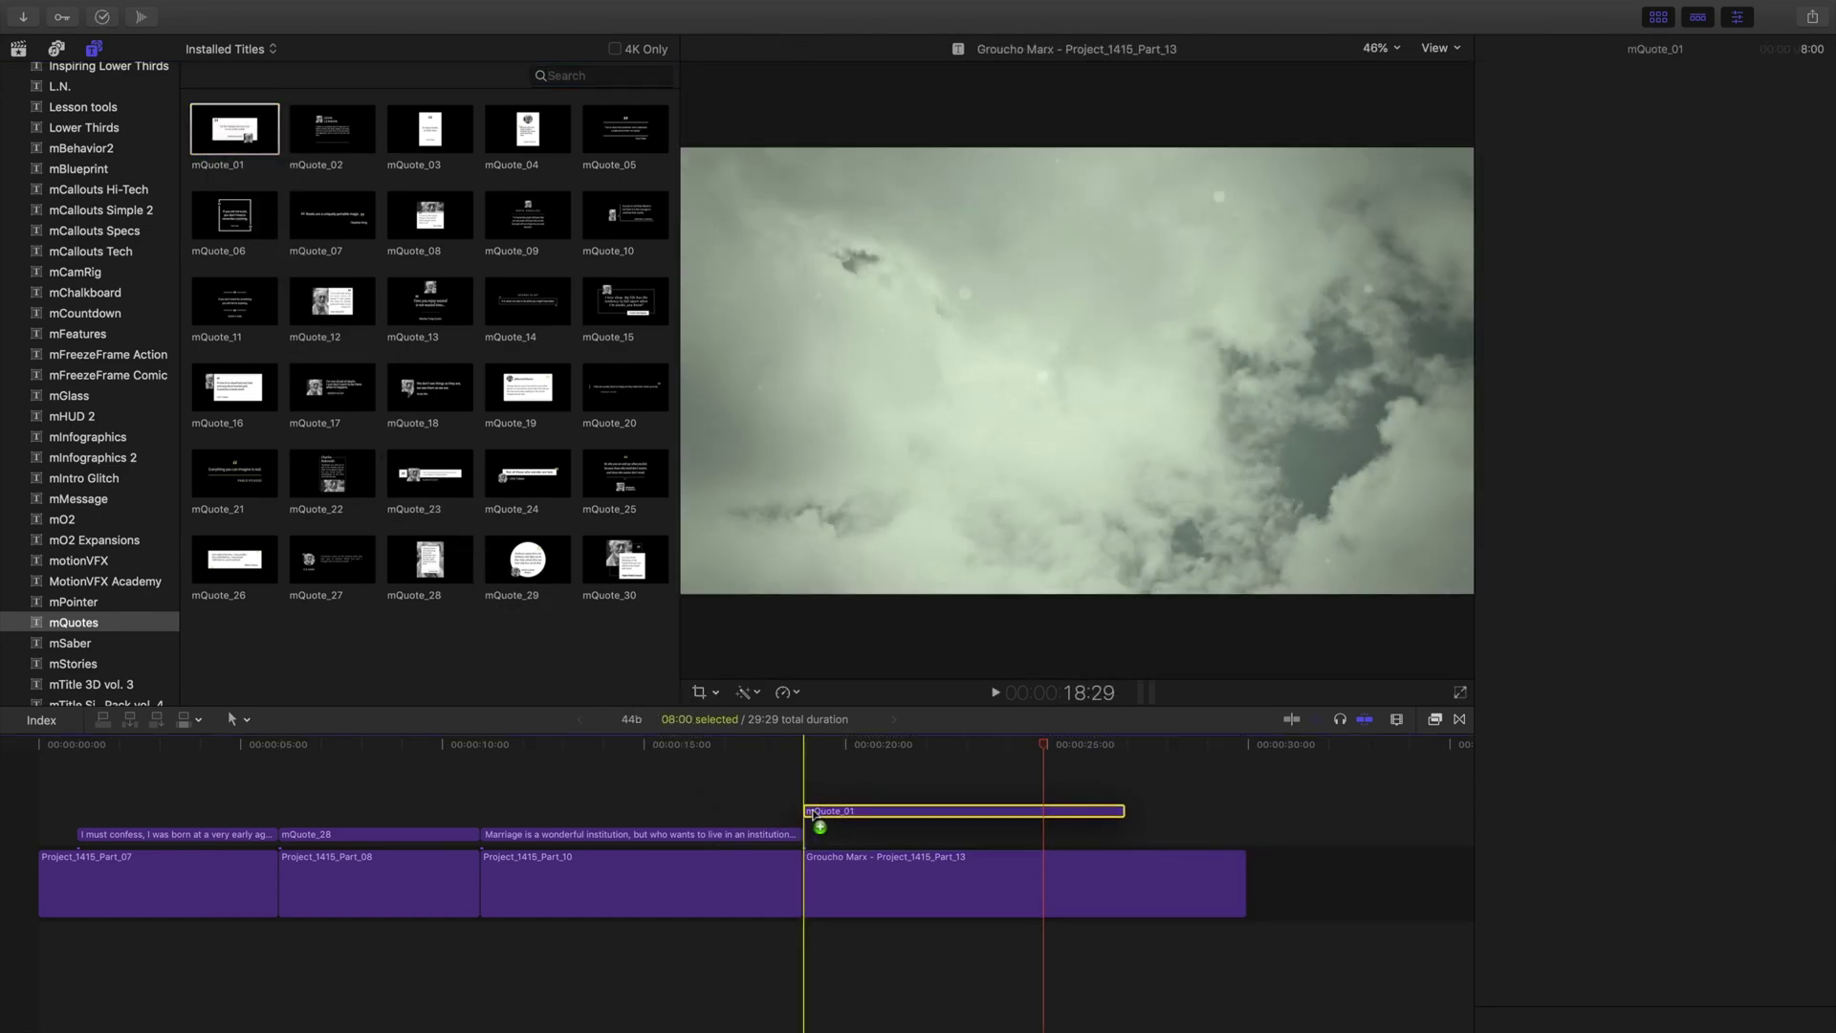
left_click_drag(1126, 834, 1241, 834)
left_click(1096, 837)
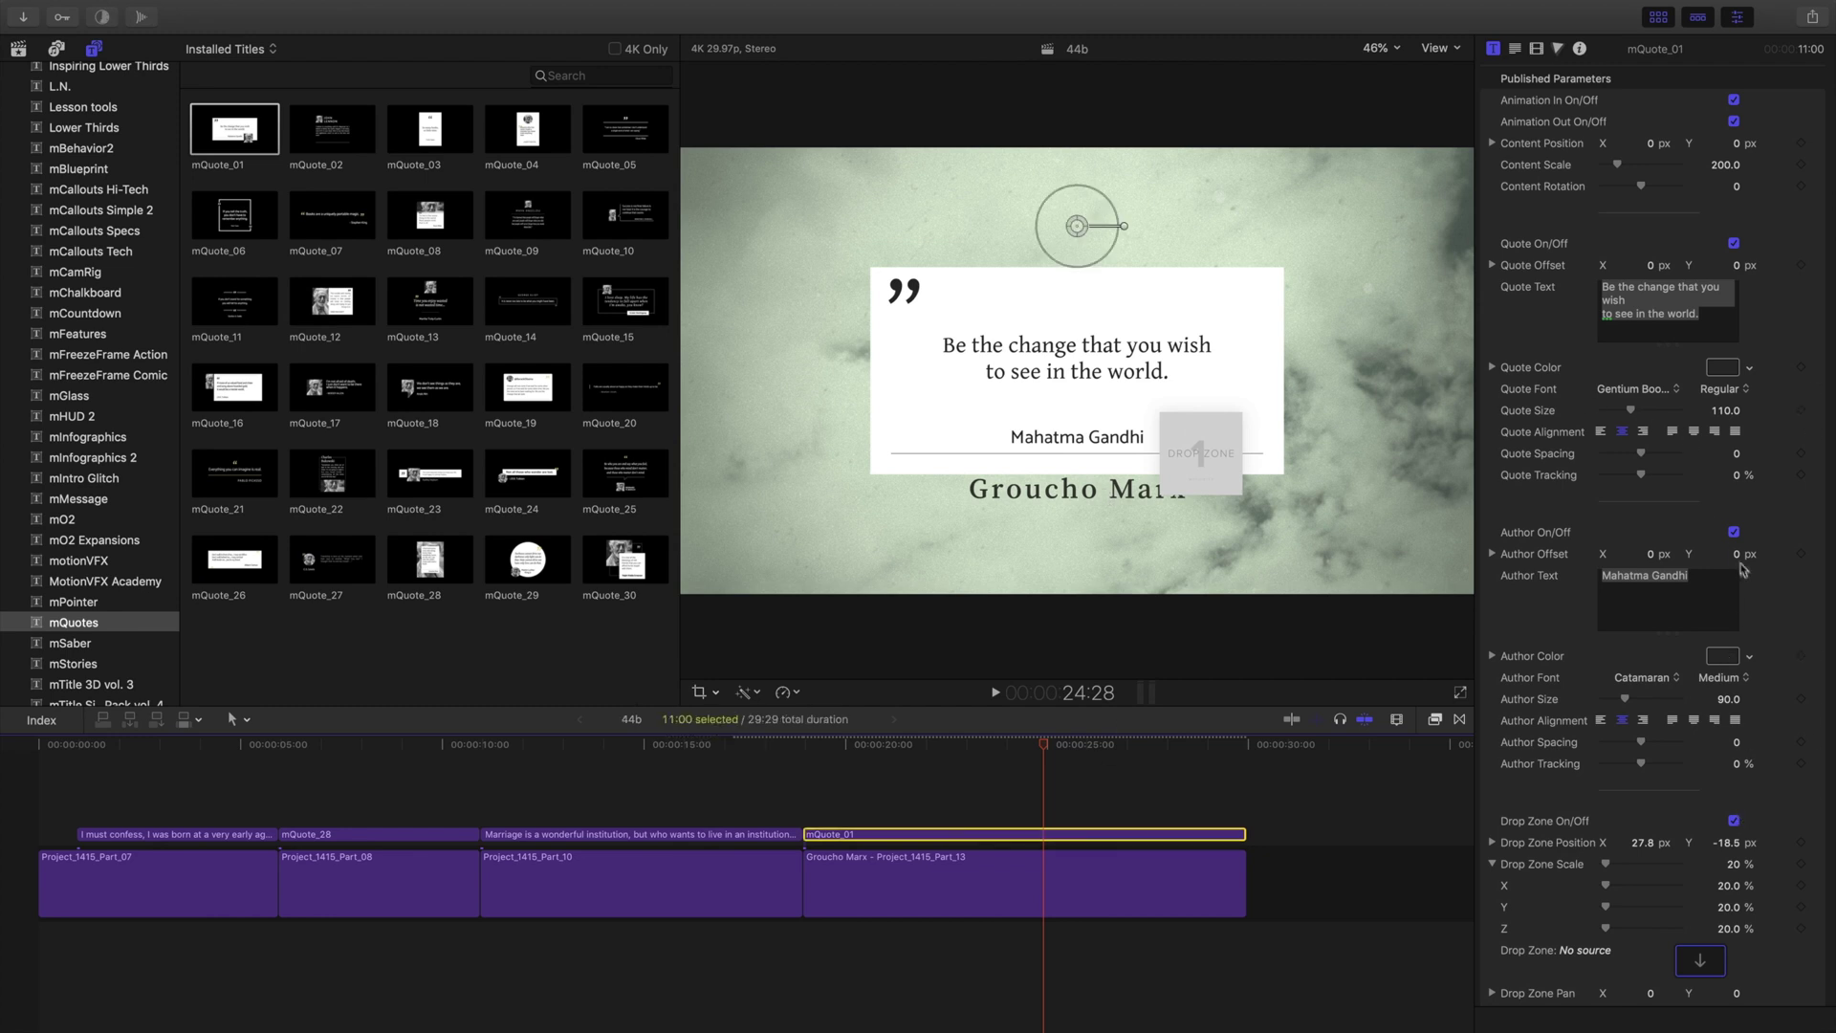
Hide the author line, set drop zone X about -1.6 and scale 30%, raise the card, preview
left_click(1734, 532)
left_click_drag(1642, 843, 1676, 842)
left_click_drag(1073, 235, 1081, 135)
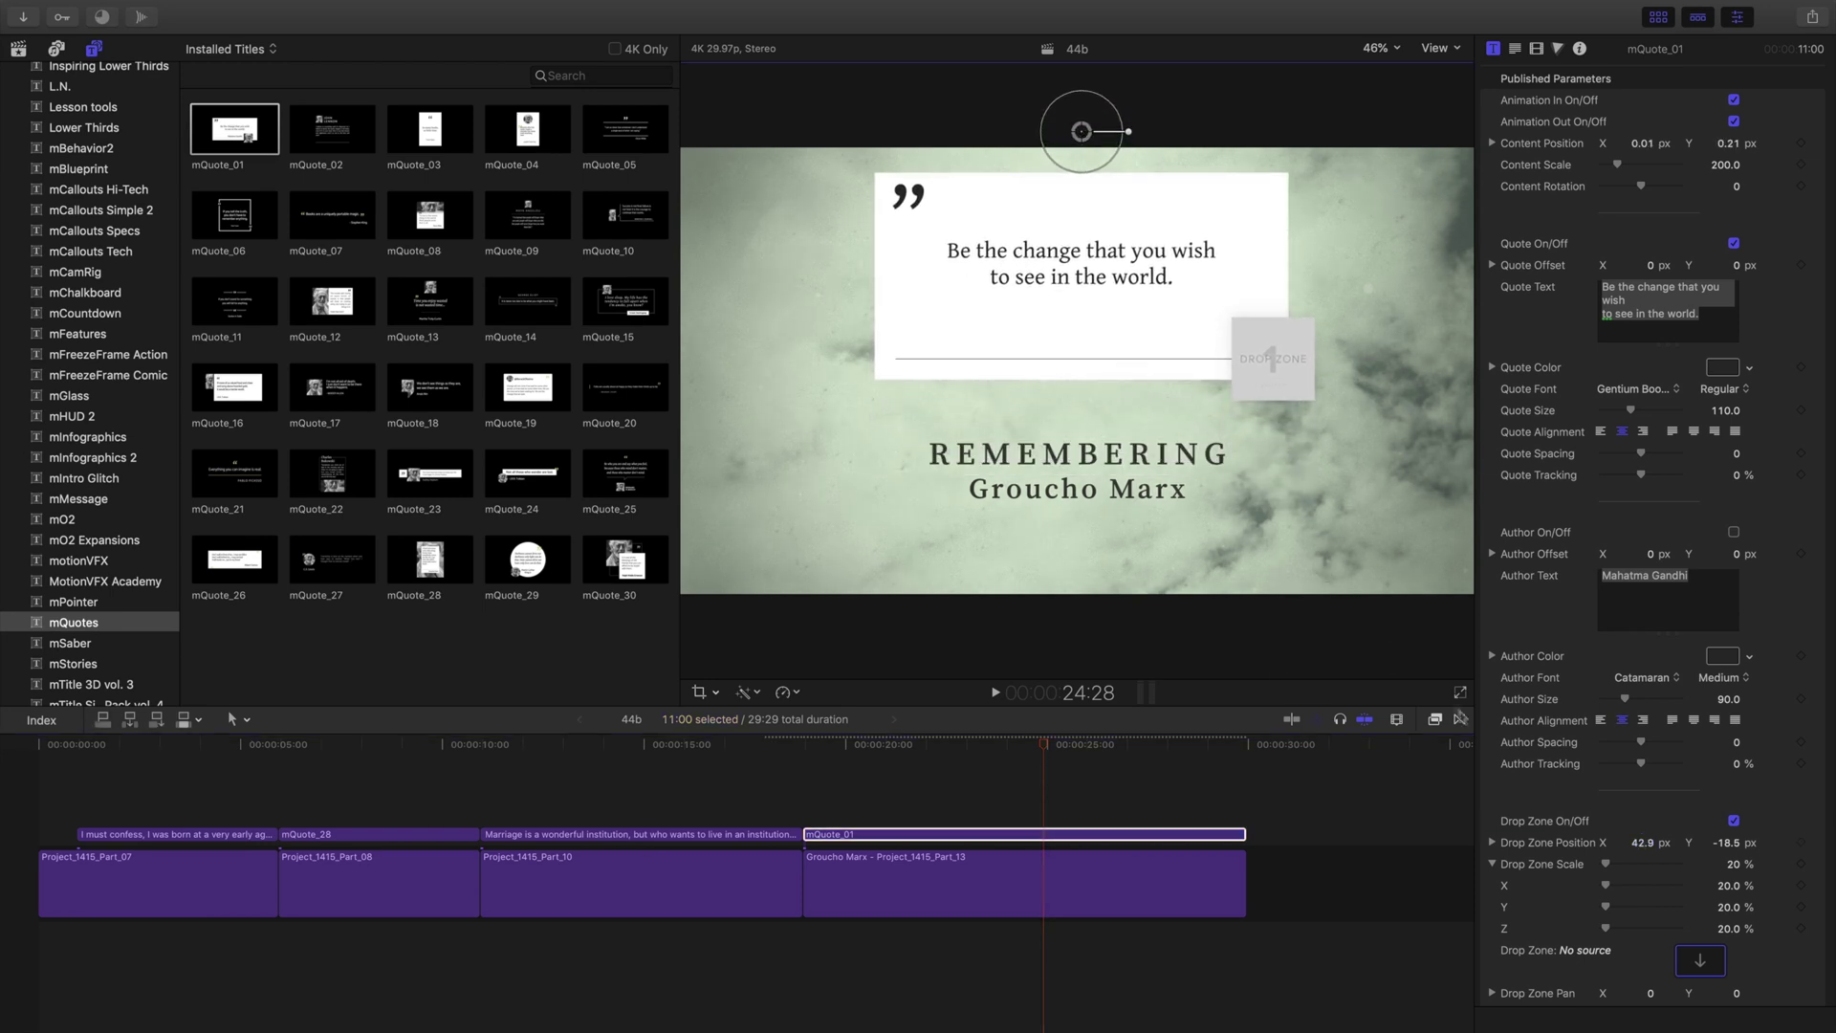
left_click_drag(1632, 841, 1609, 854)
scroll(1641, 839, "down", 1)
key("space")
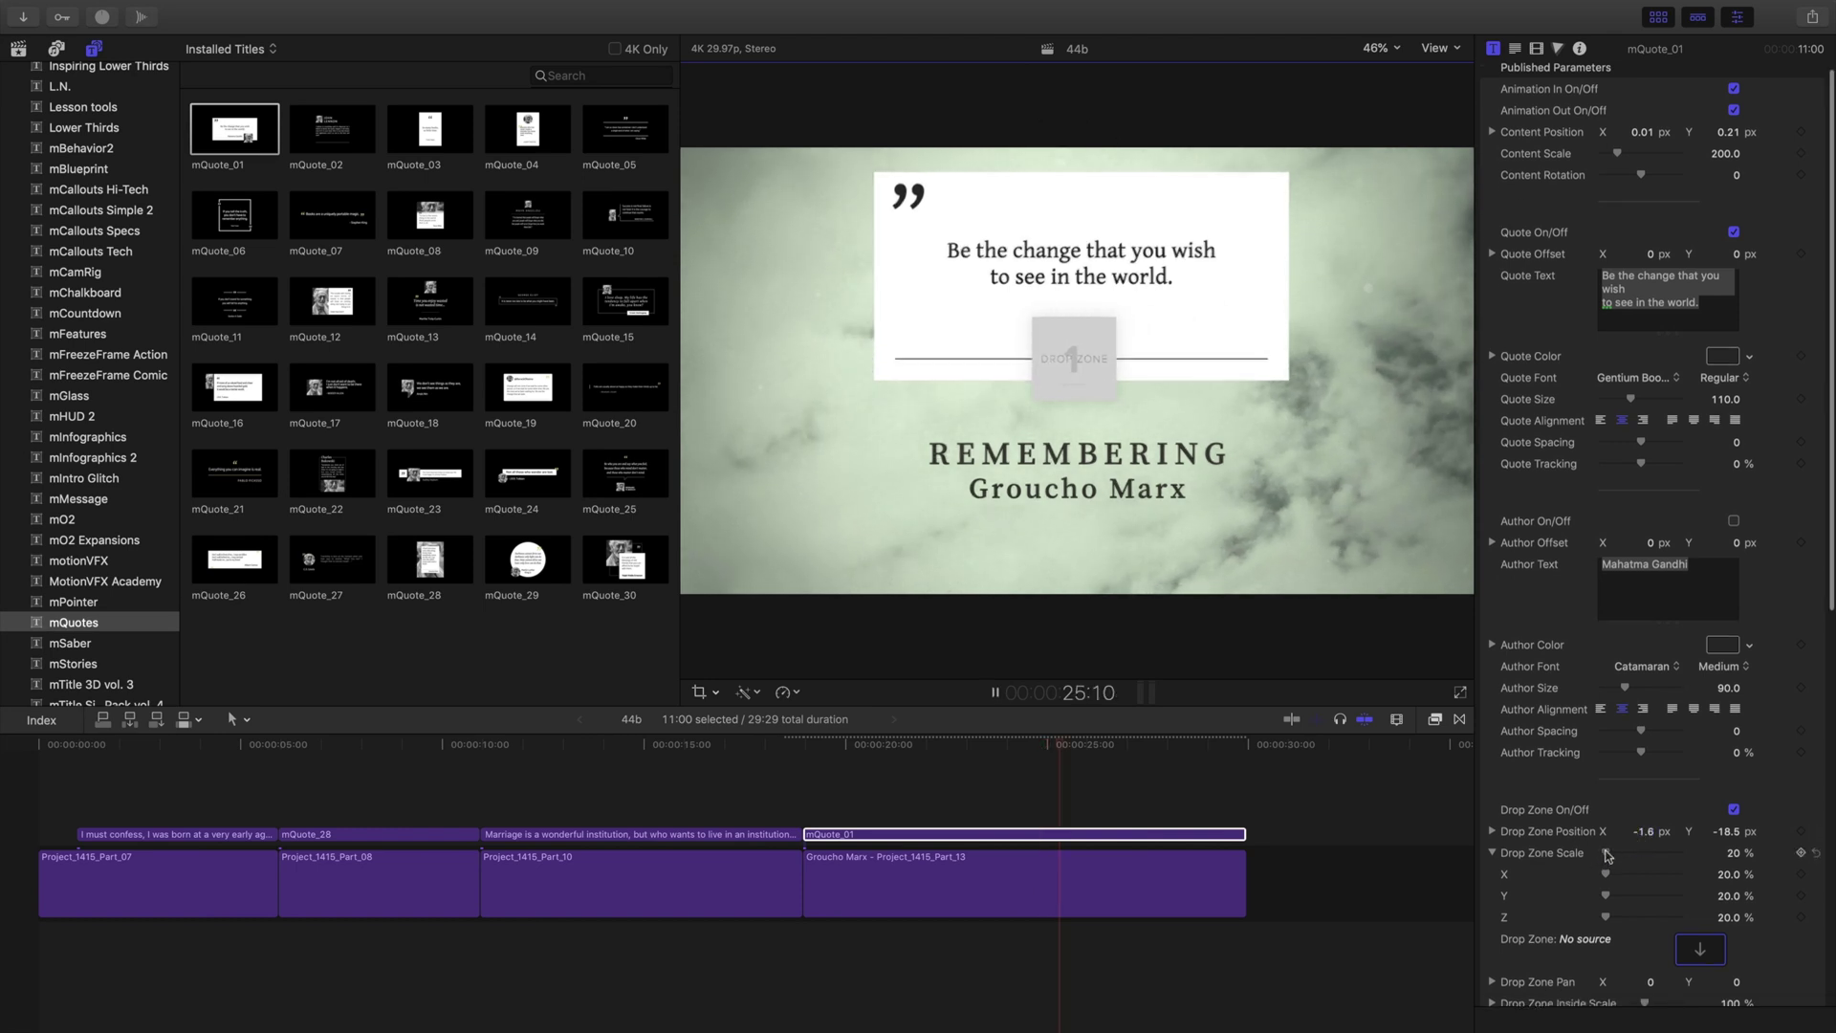
key("space")
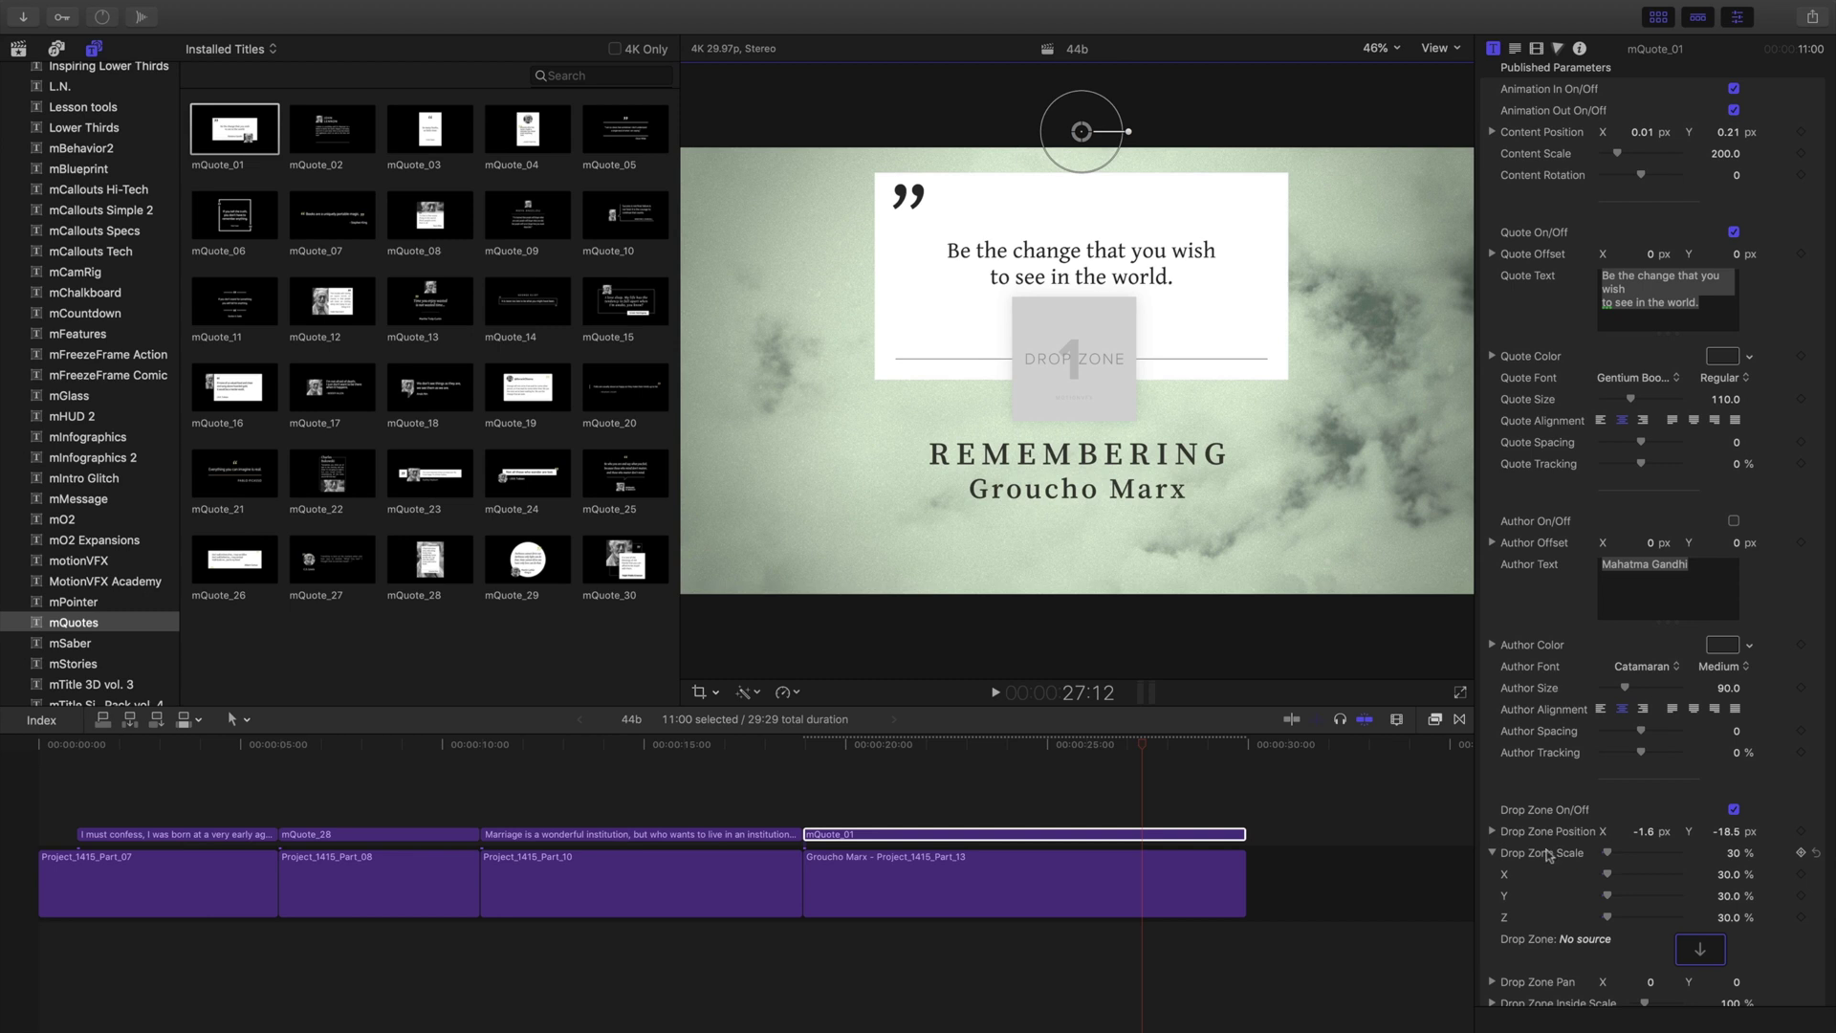
left_click(1735, 299)
Replace the quote text with the full 'I, not events…' quote ending 'I'm going to be happy in it.'
key("super+a")
type("I, not events, have the power to make me happy or unhappy")
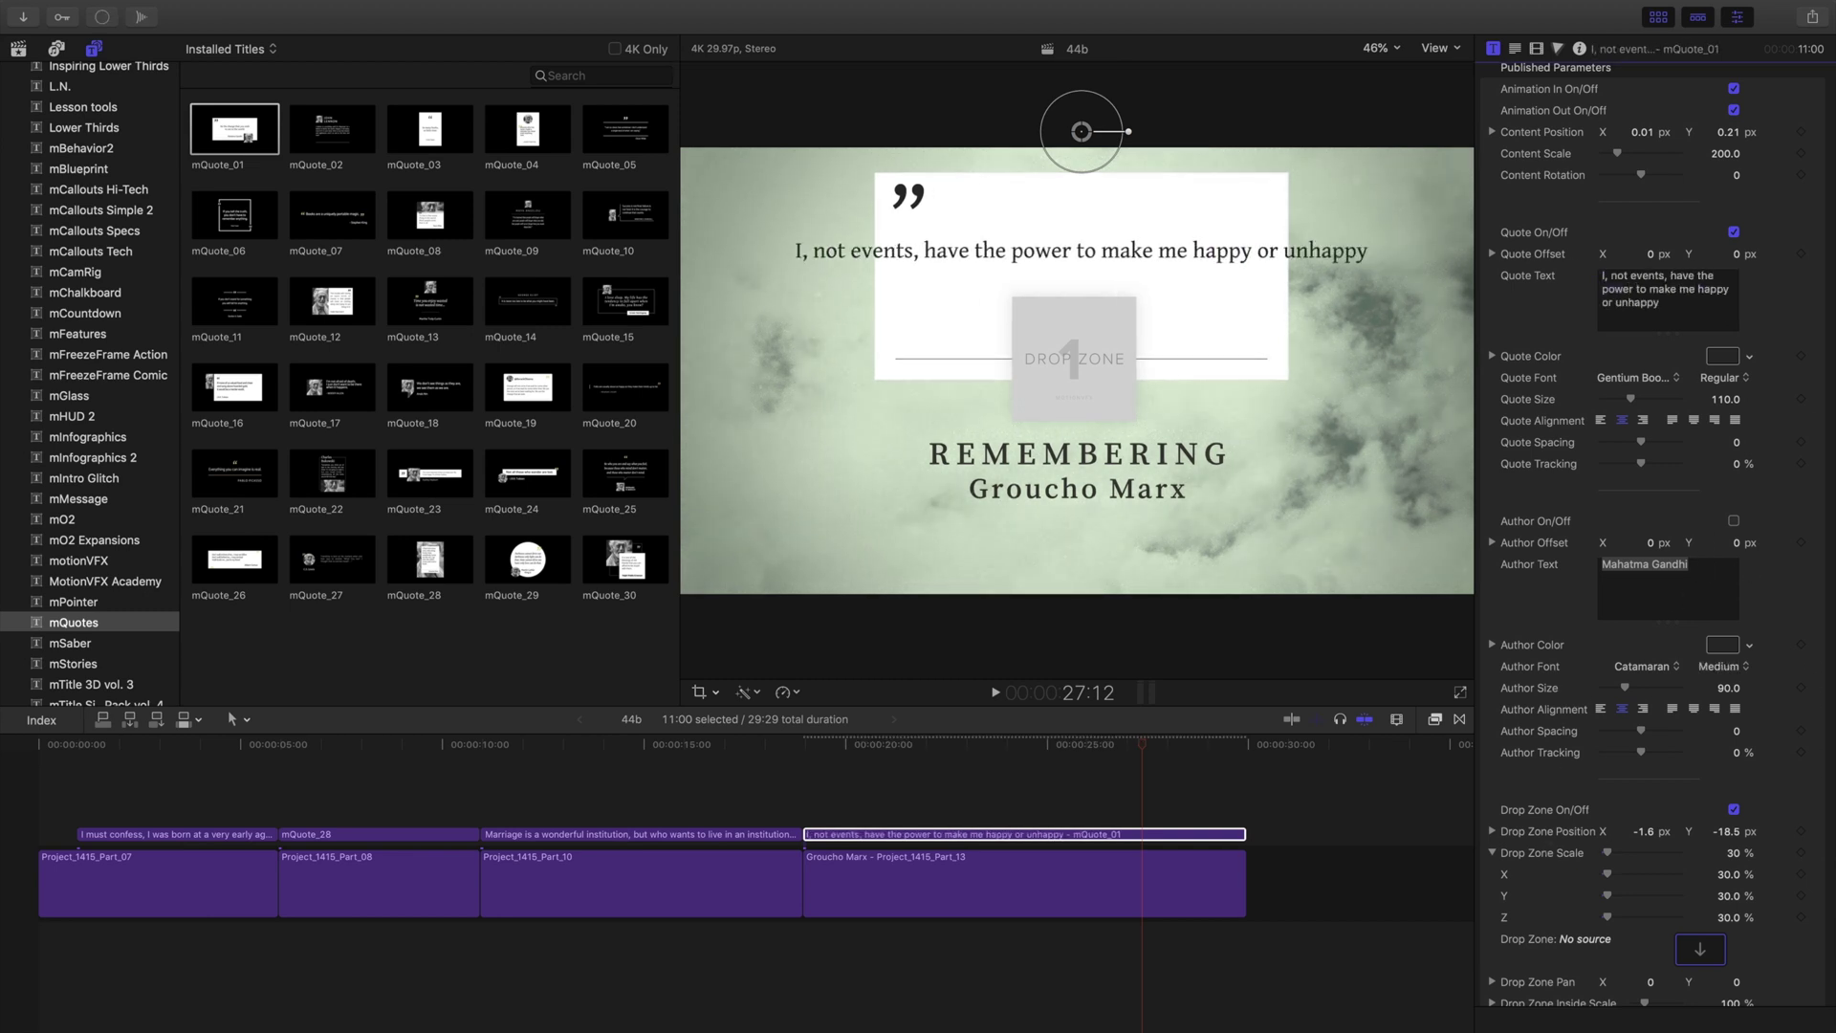
type("today.  I can choose which it shall be, Yesterday is dead, Tomorrow hasn't arrived yet")
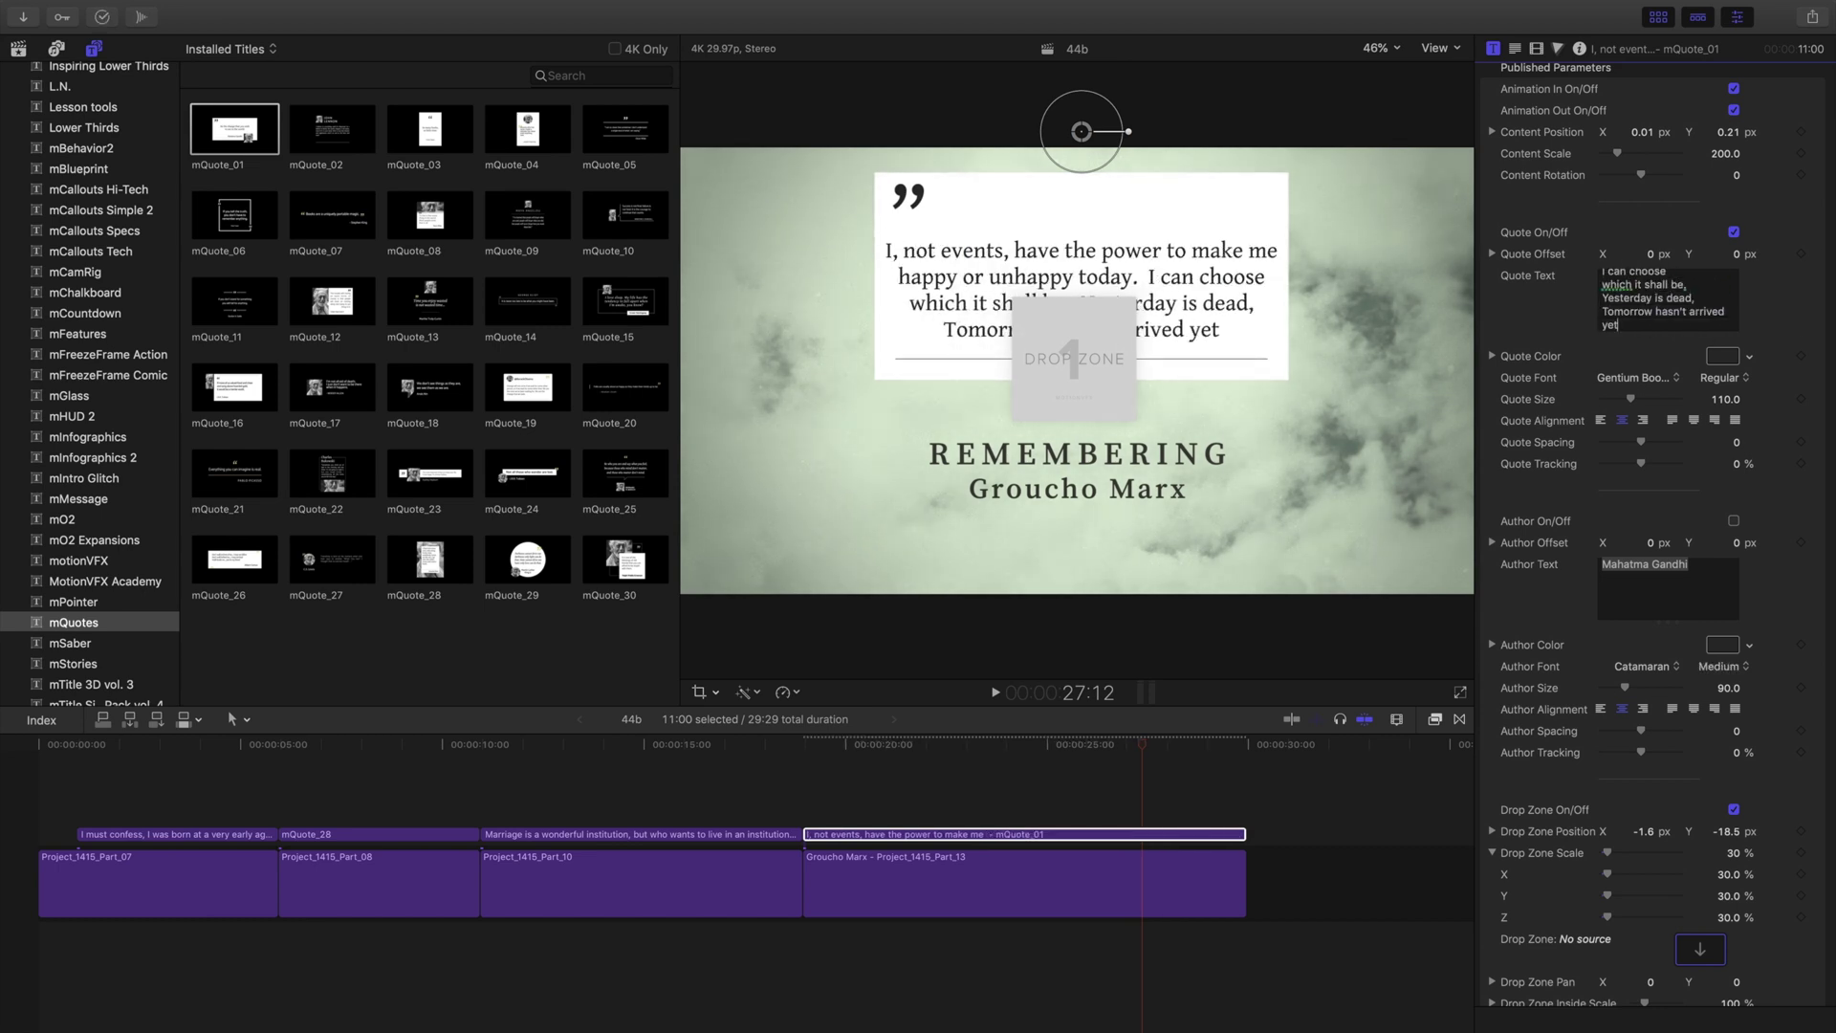
type(". I have just")
key("Return")
type("one day, today, and I'm going to be happy in it.")
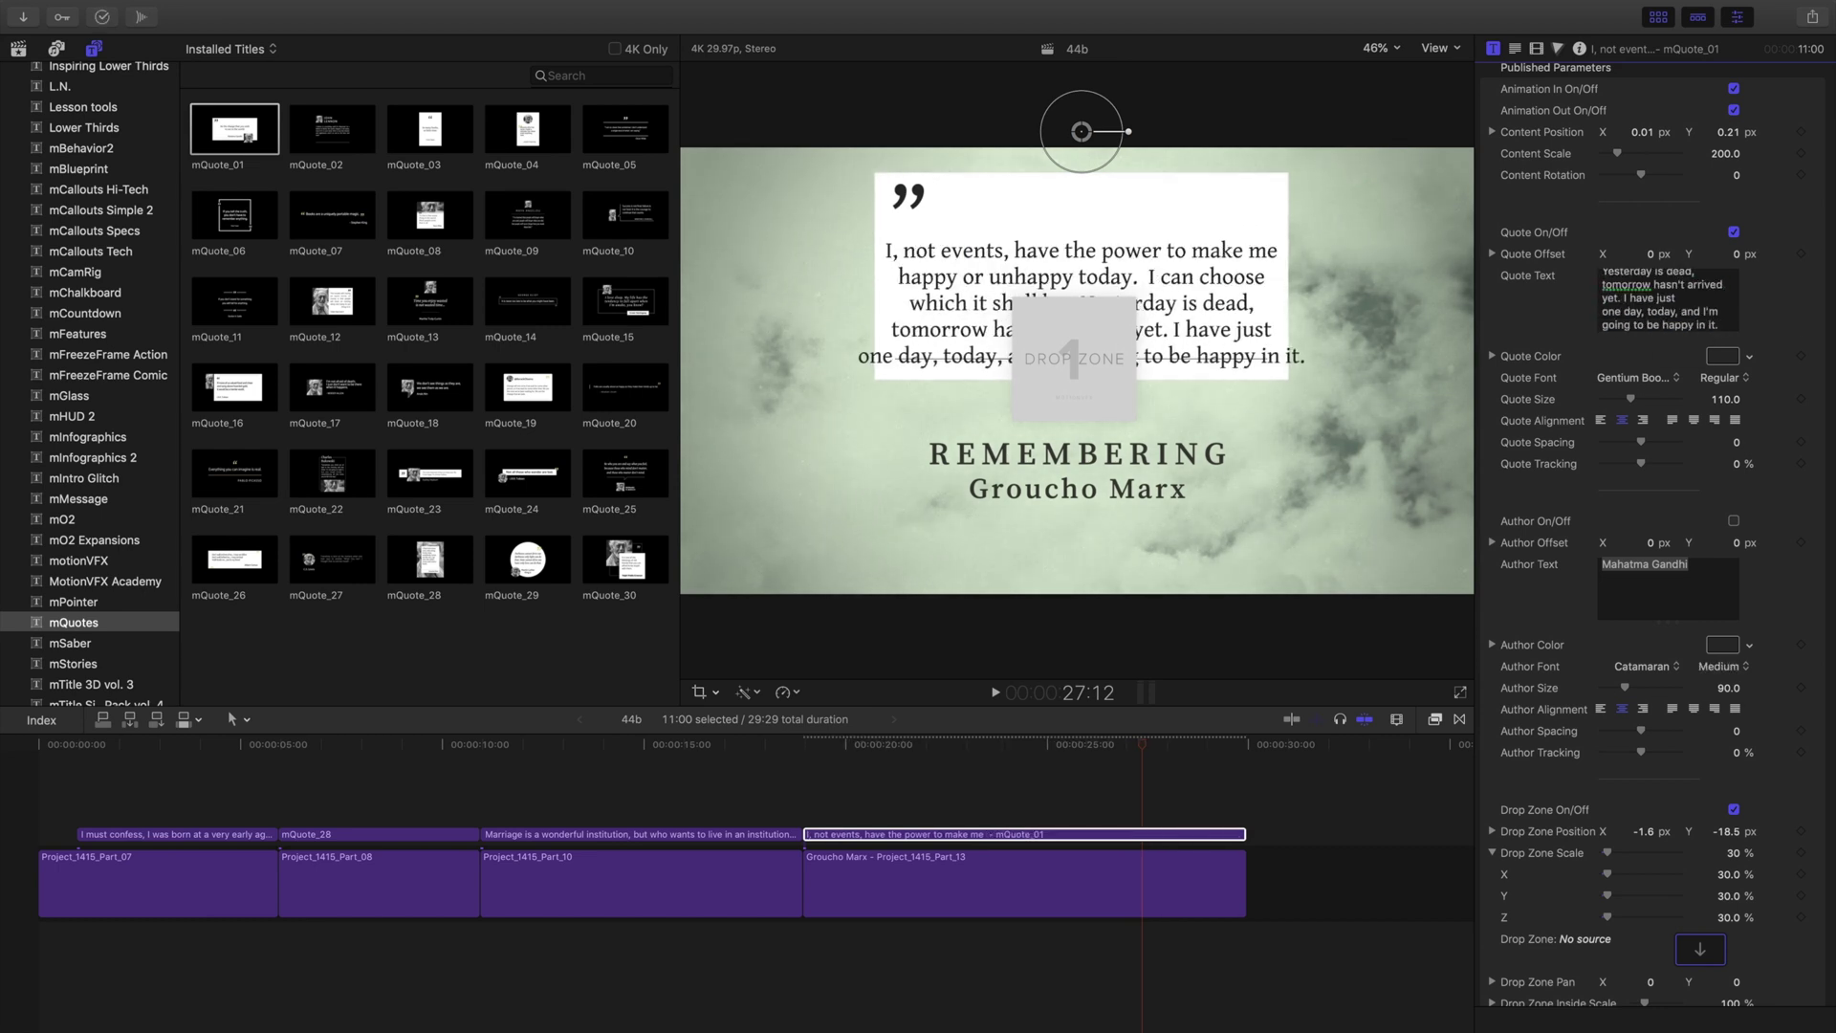
Lower the quote card in the frame and raise the quote text within its box
left_click_drag(1081, 131, 1084, 164)
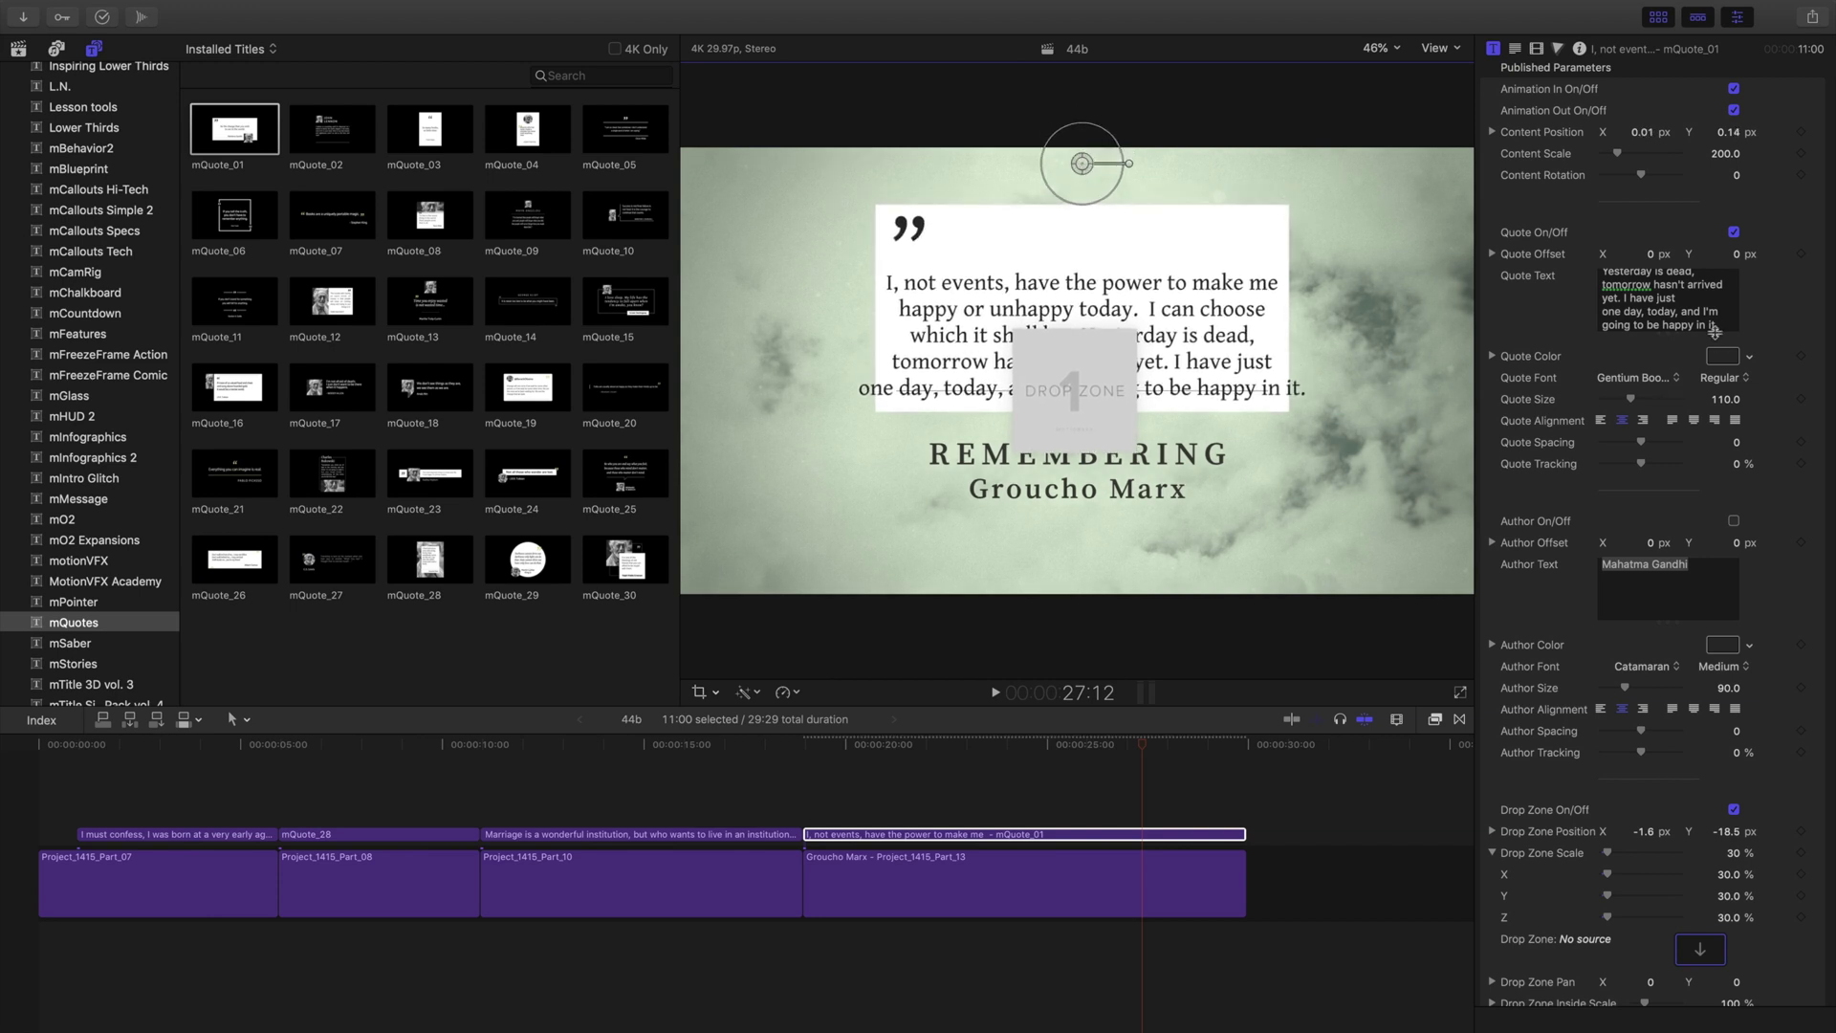
left_click_drag(1603, 272, 1716, 330)
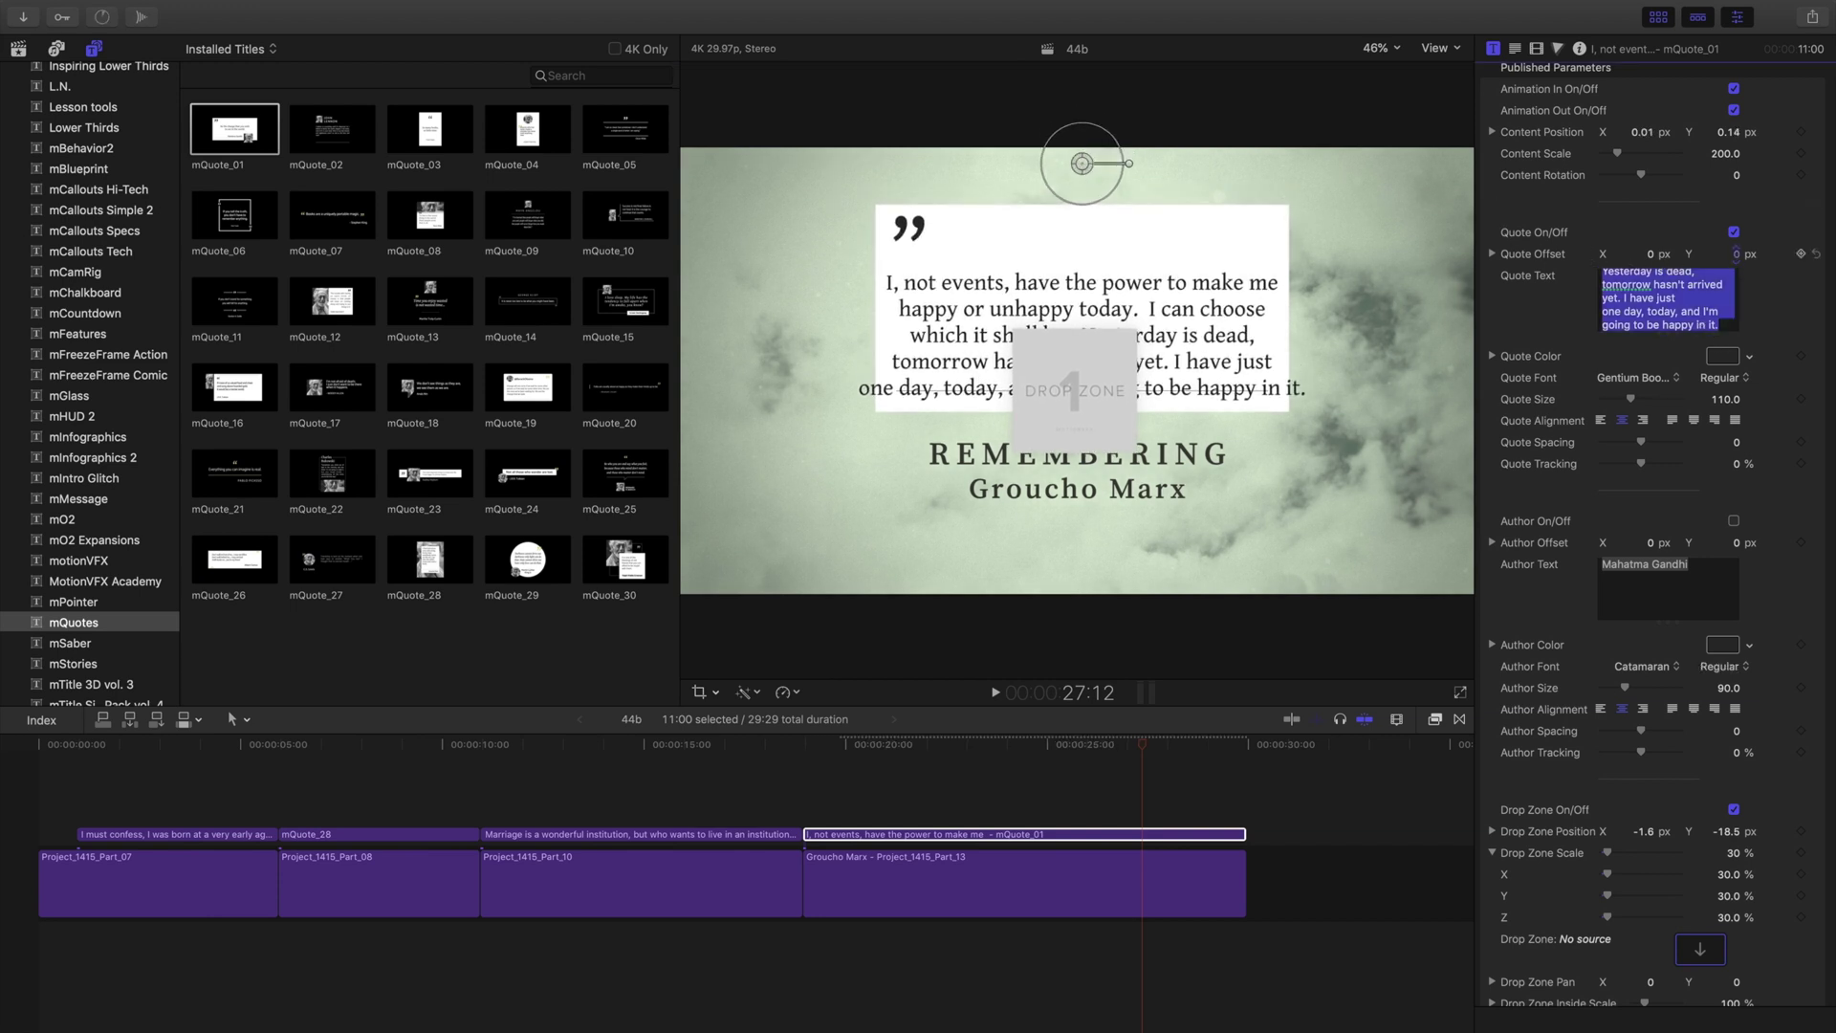
left_click_drag(1735, 255, 1736, 241)
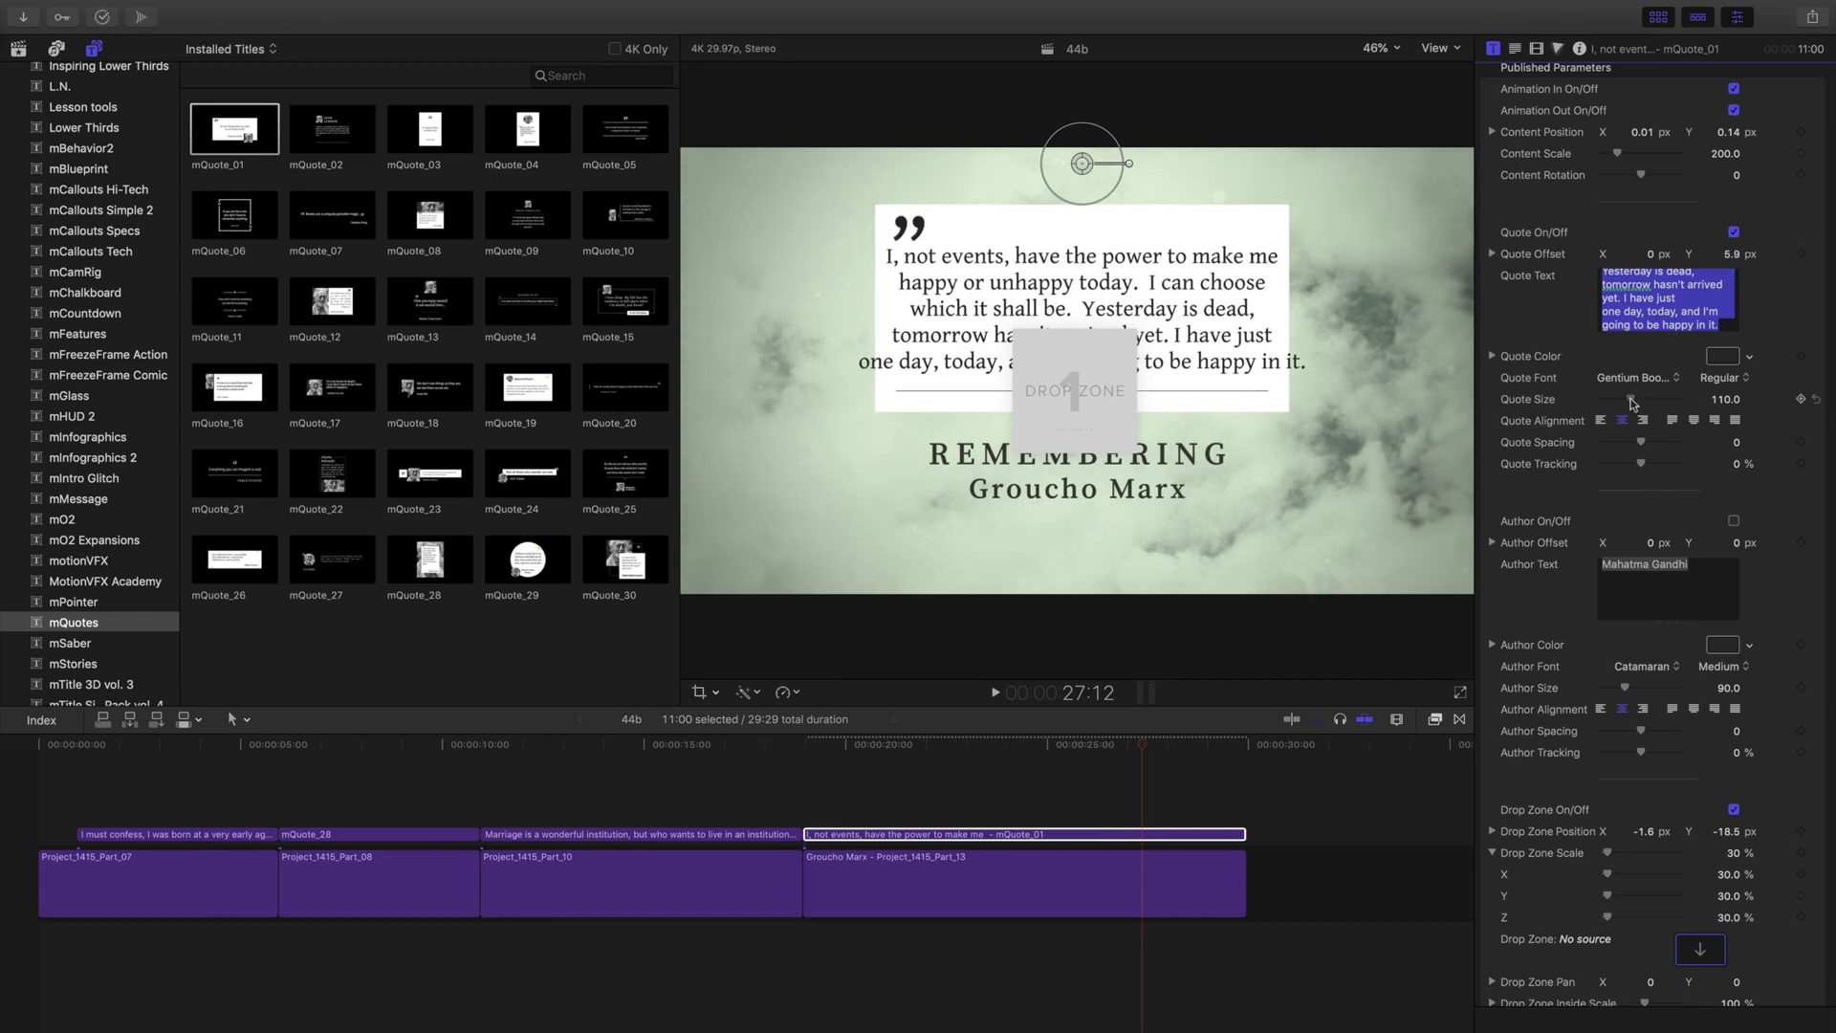
Set Quote Size 82, Spacing 17, and Drop Zone position X 0, Y -27.5
left_click_drag(1631, 402, 1649, 444)
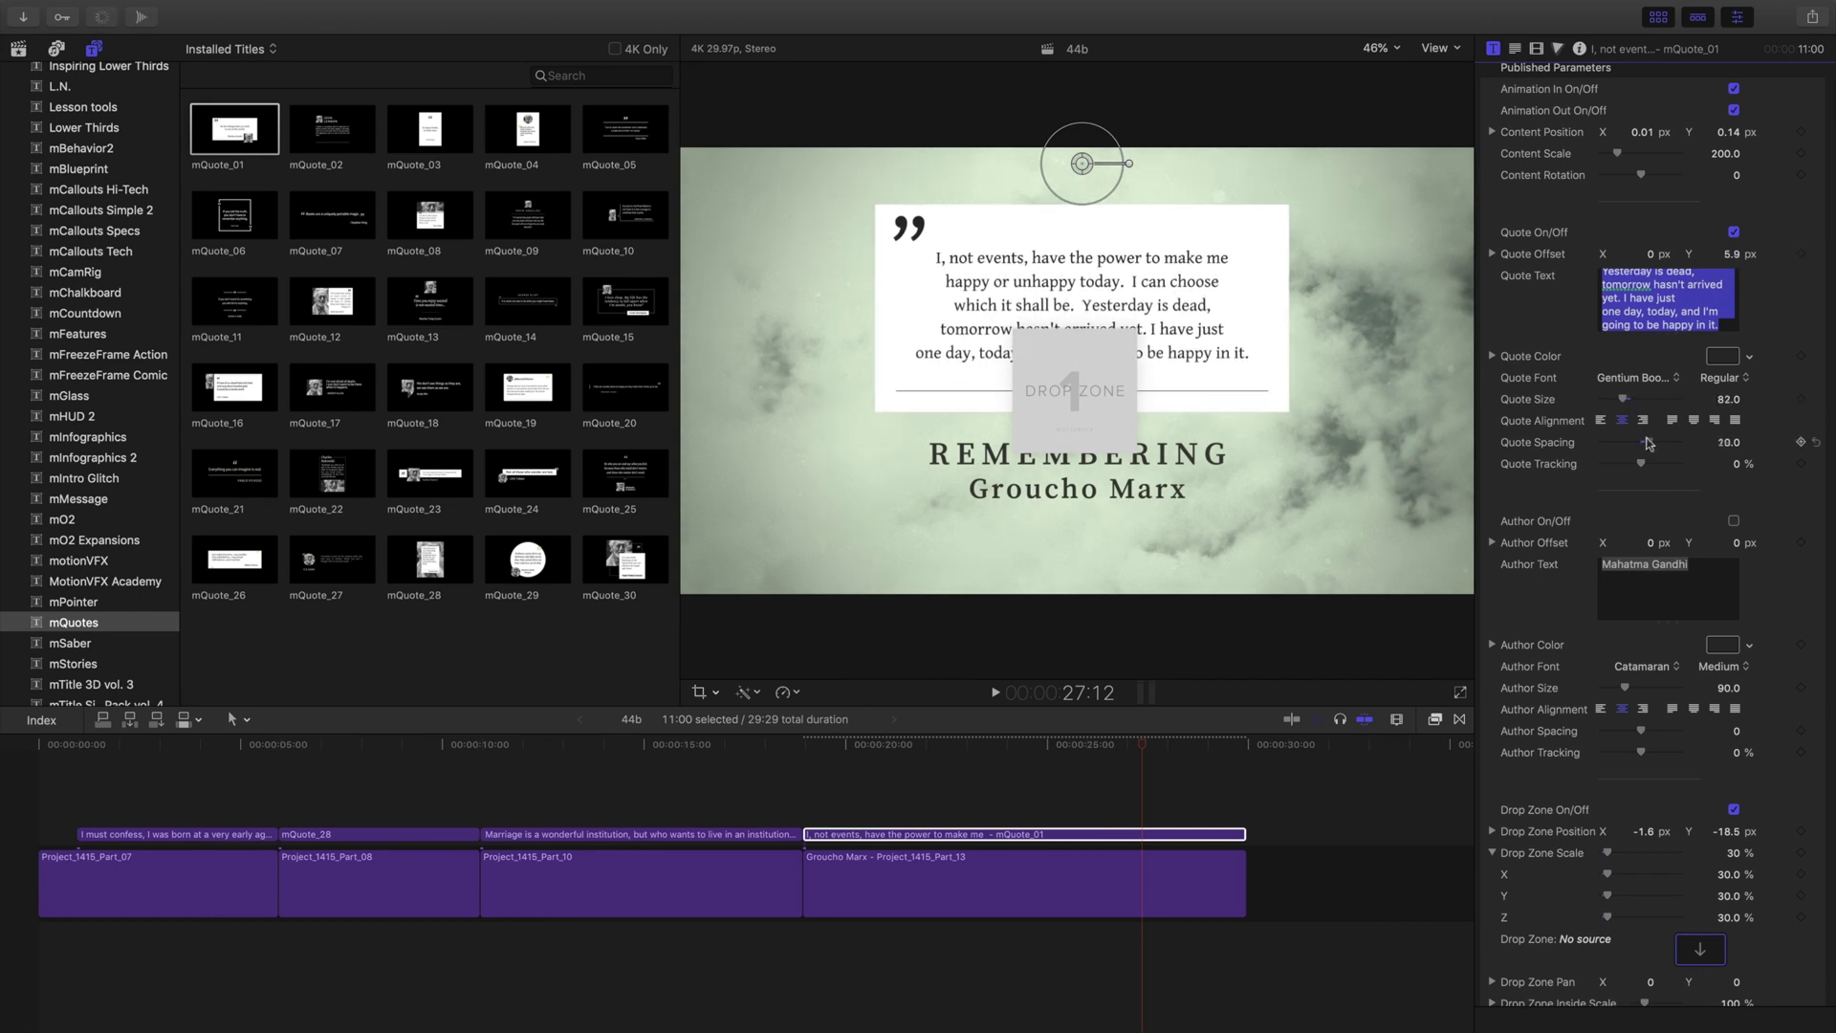
left_click_drag(1648, 442, 1647, 442)
scroll(1647, 442, "down", 5)
left_click_drag(1725, 602, 1725, 605)
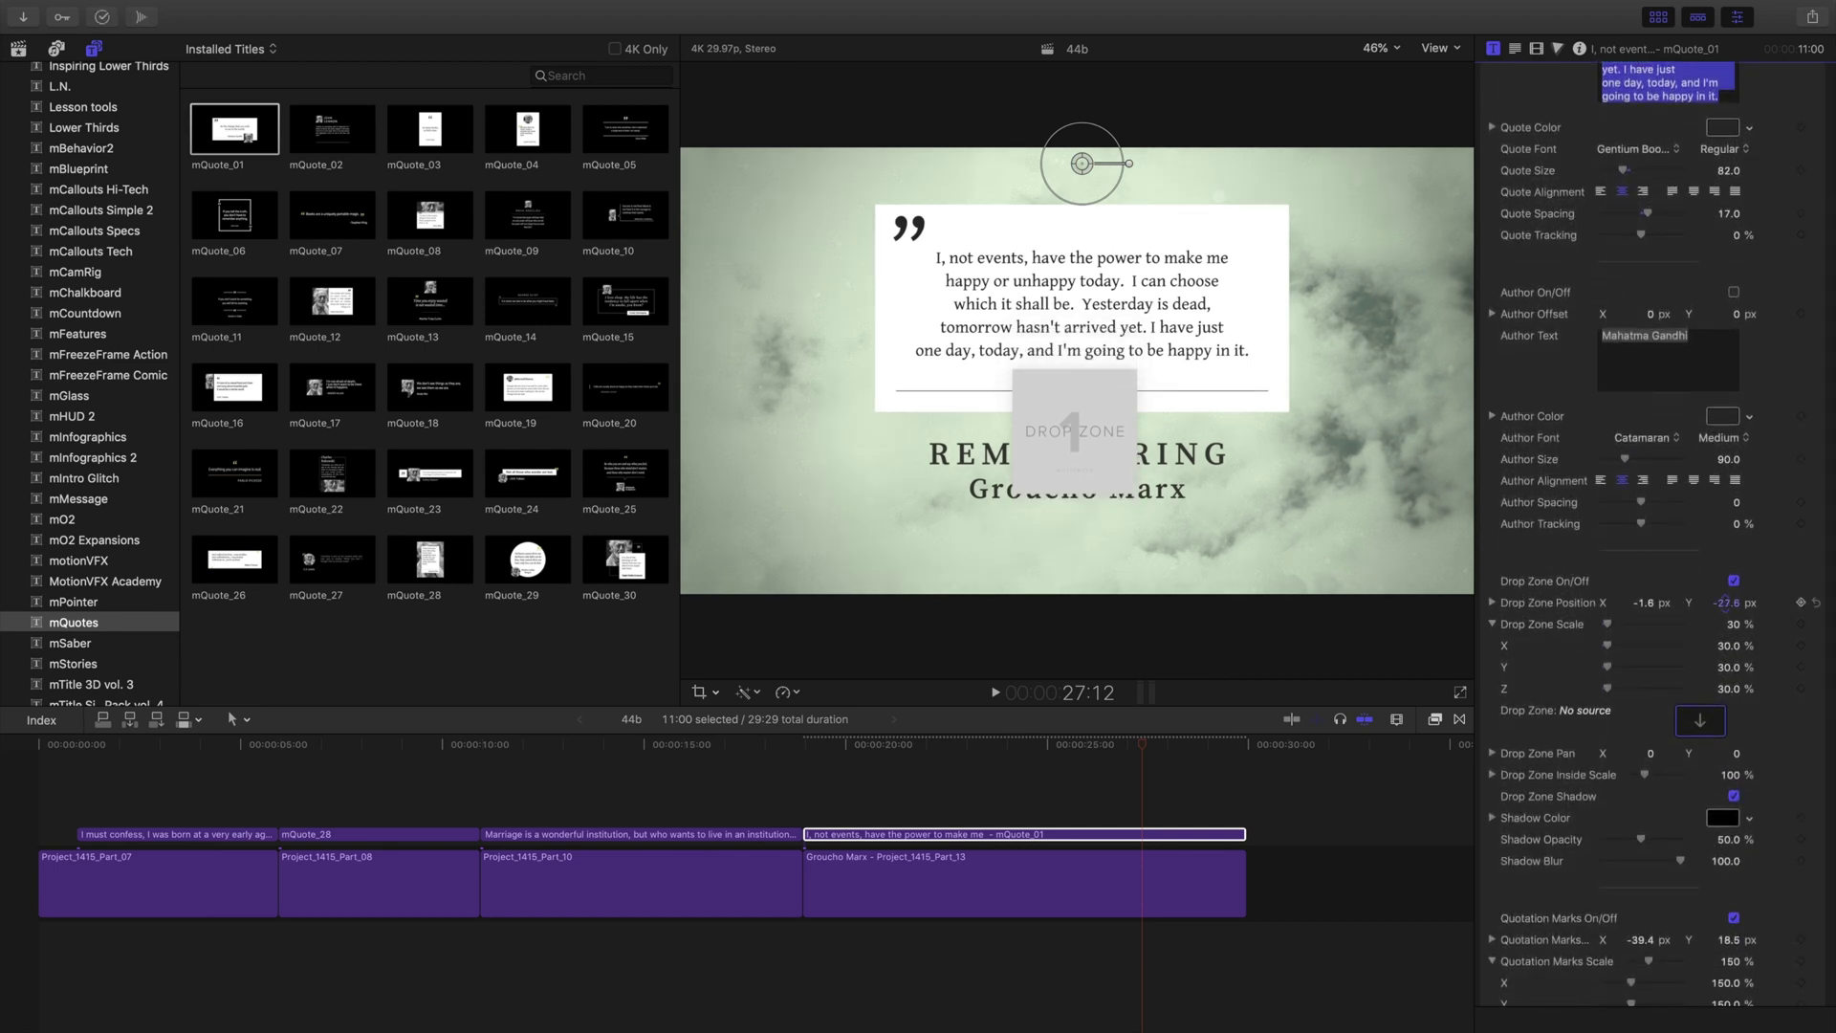
left_click(1643, 604)
type("0")
key("Return")
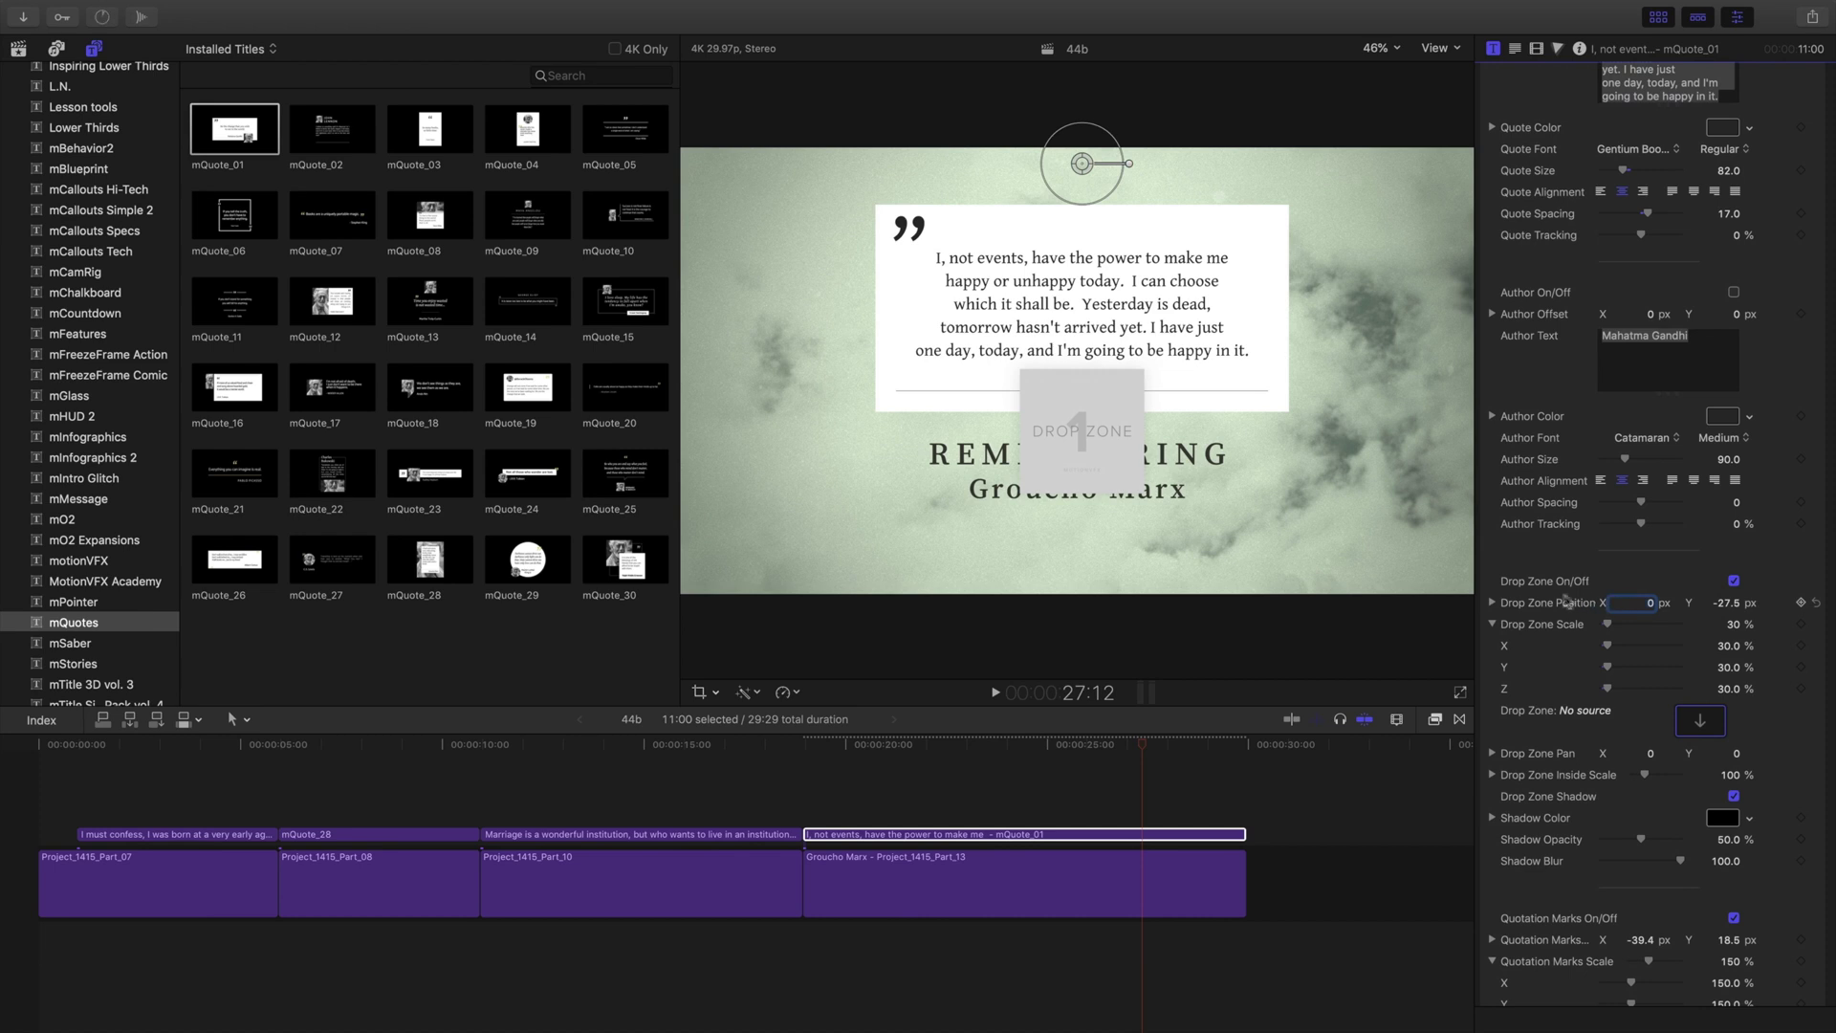
Rebreak the quote into balanced lines, with 'I have just one day, today' on its own line
scroll(1626, 478, "up", 5)
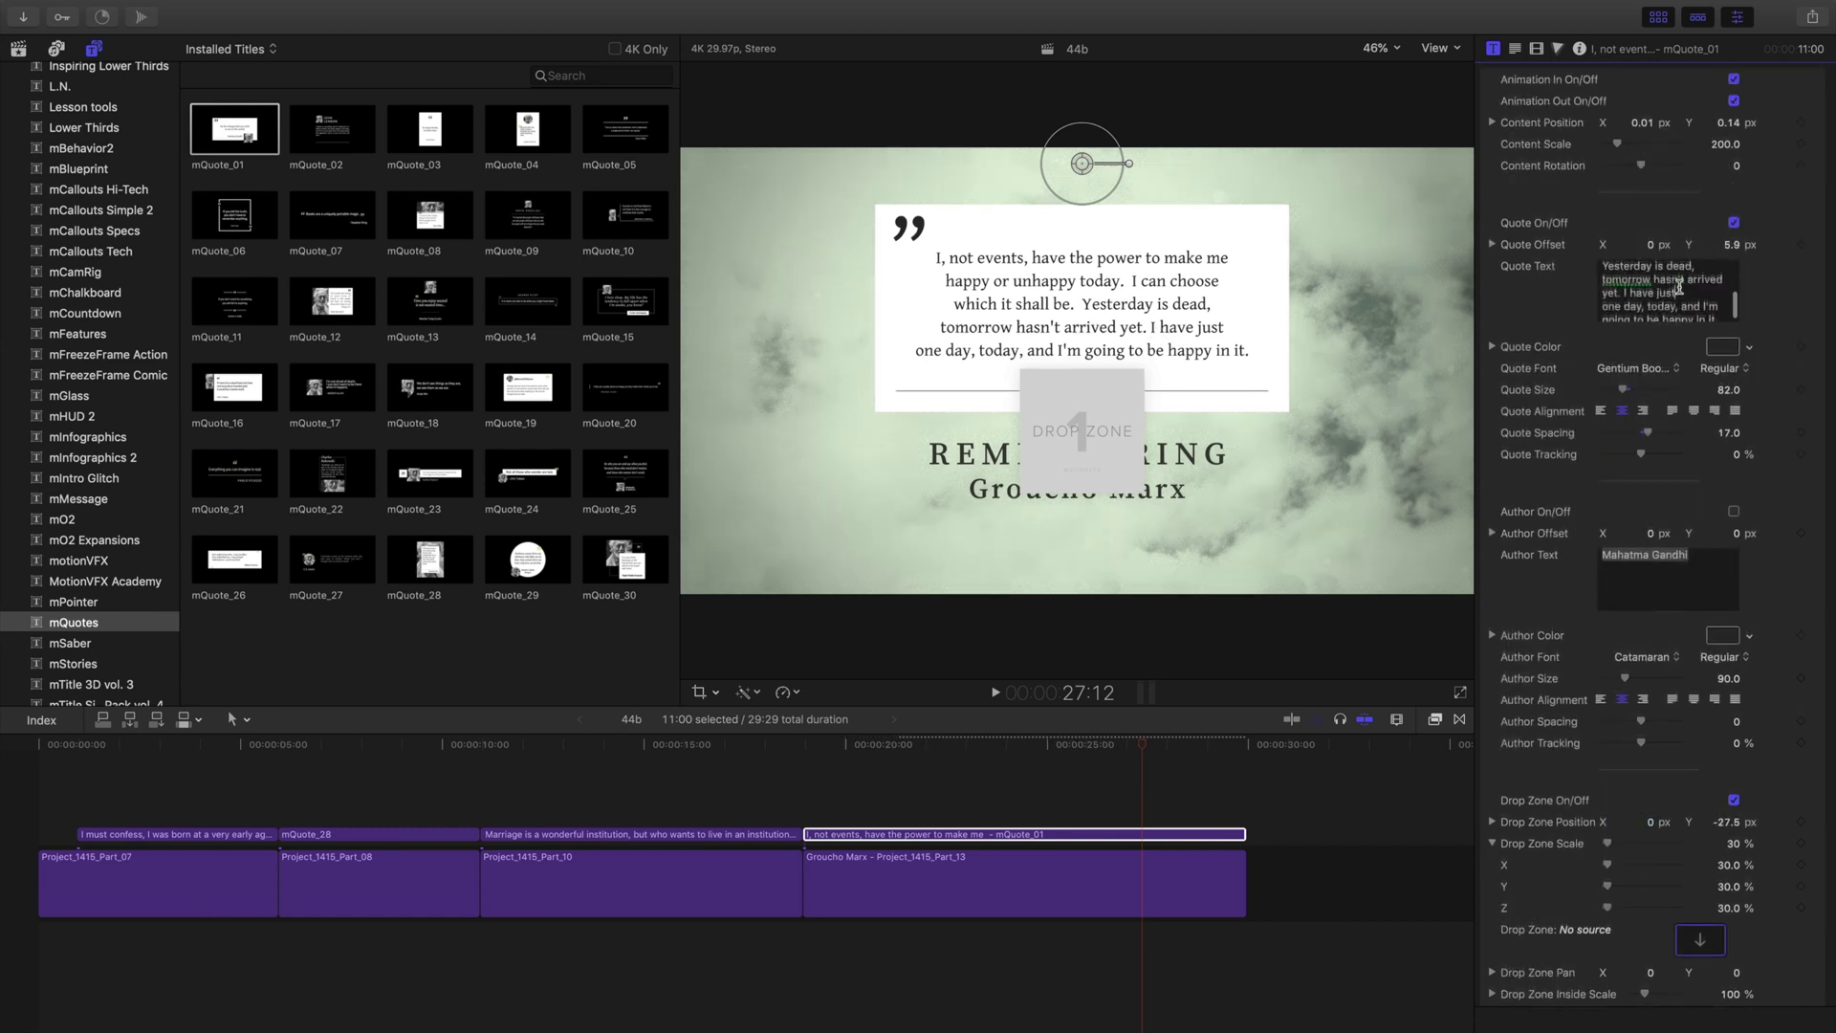
left_click(1712, 280)
key("BackSpace")
key("Return")
key("Down")
key("BackSpace")
key("Return")
key("Down")
key("BackSpace")
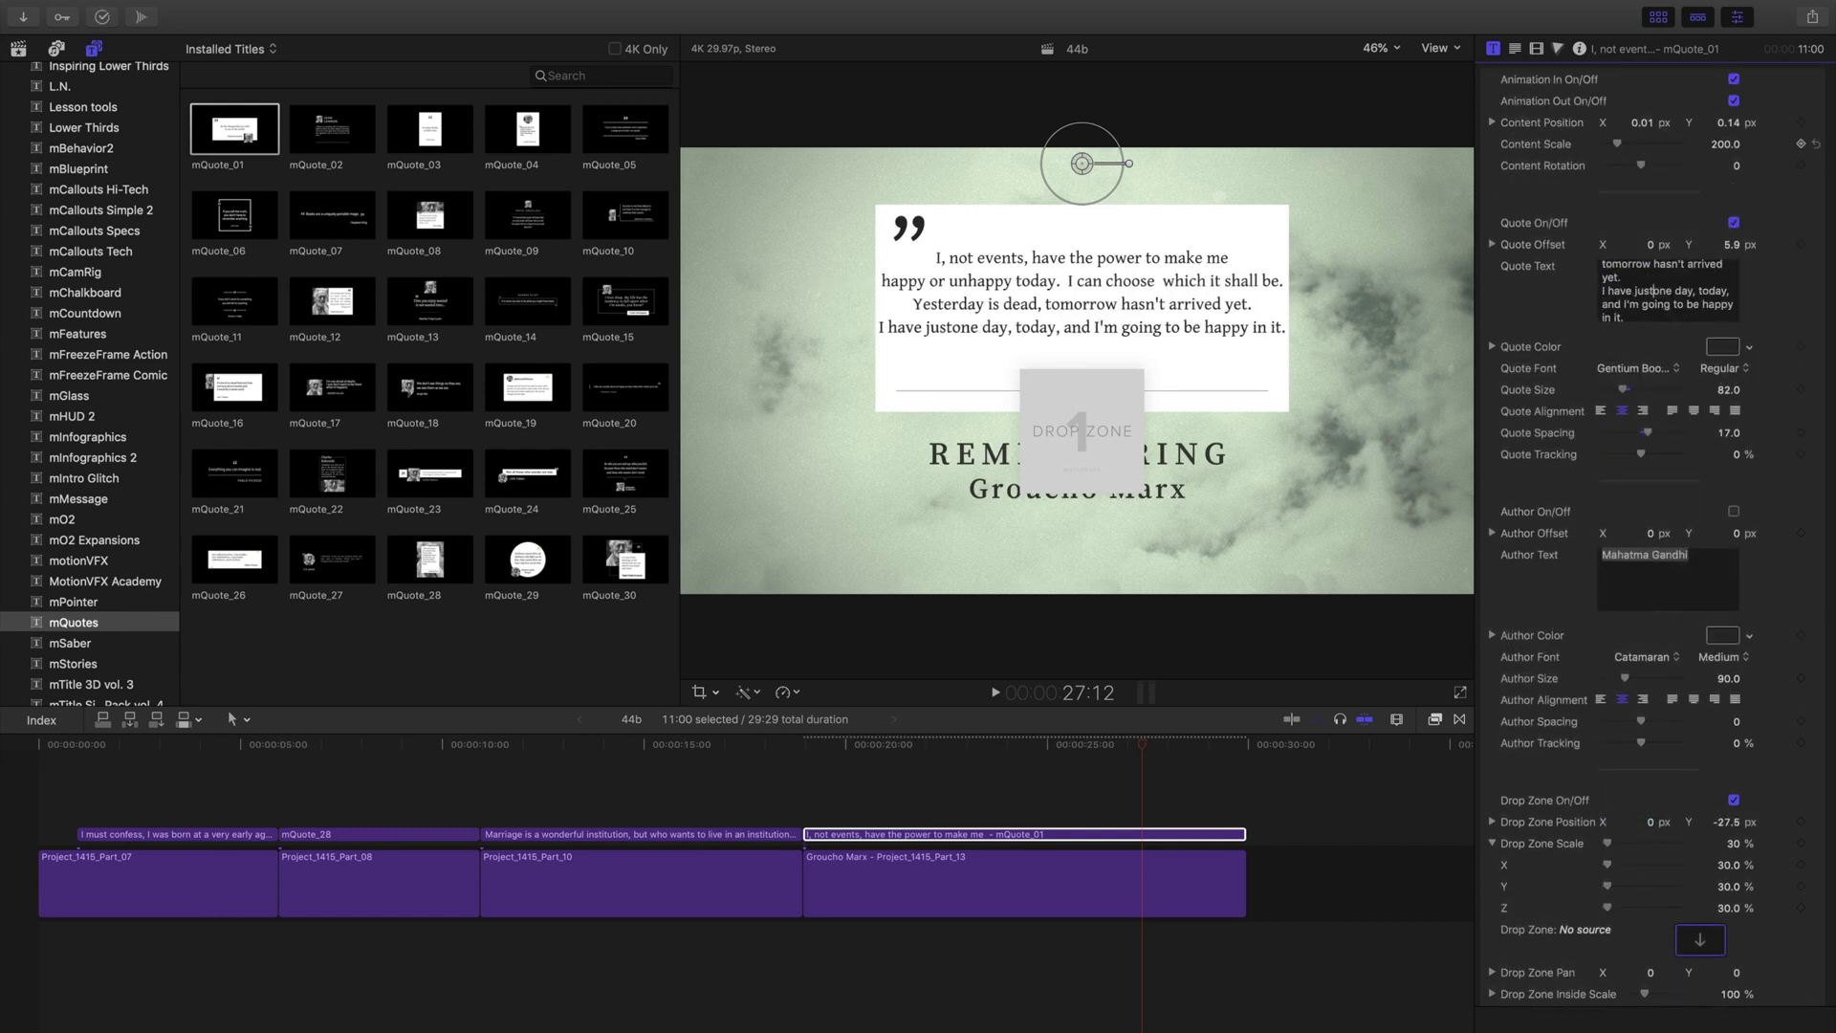
key("Return")
scroll(1645, 287, "up", 3)
left_click(1722, 280)
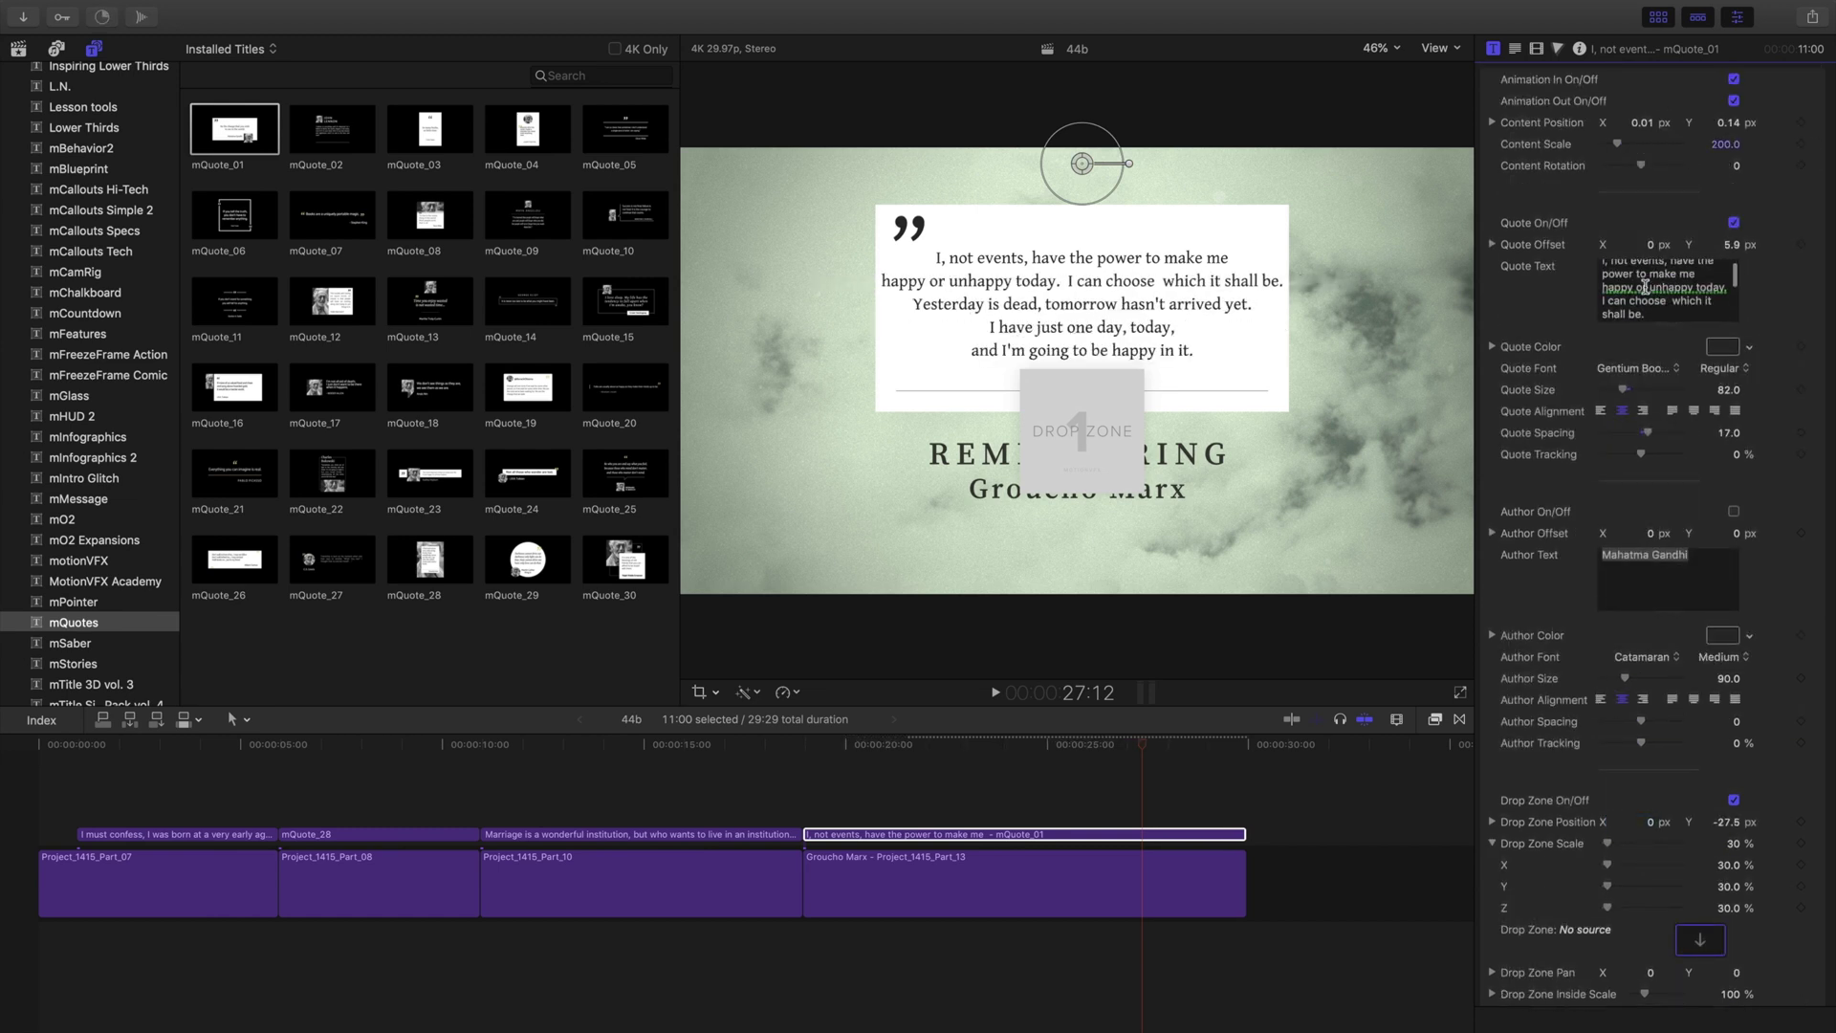
key("Return")
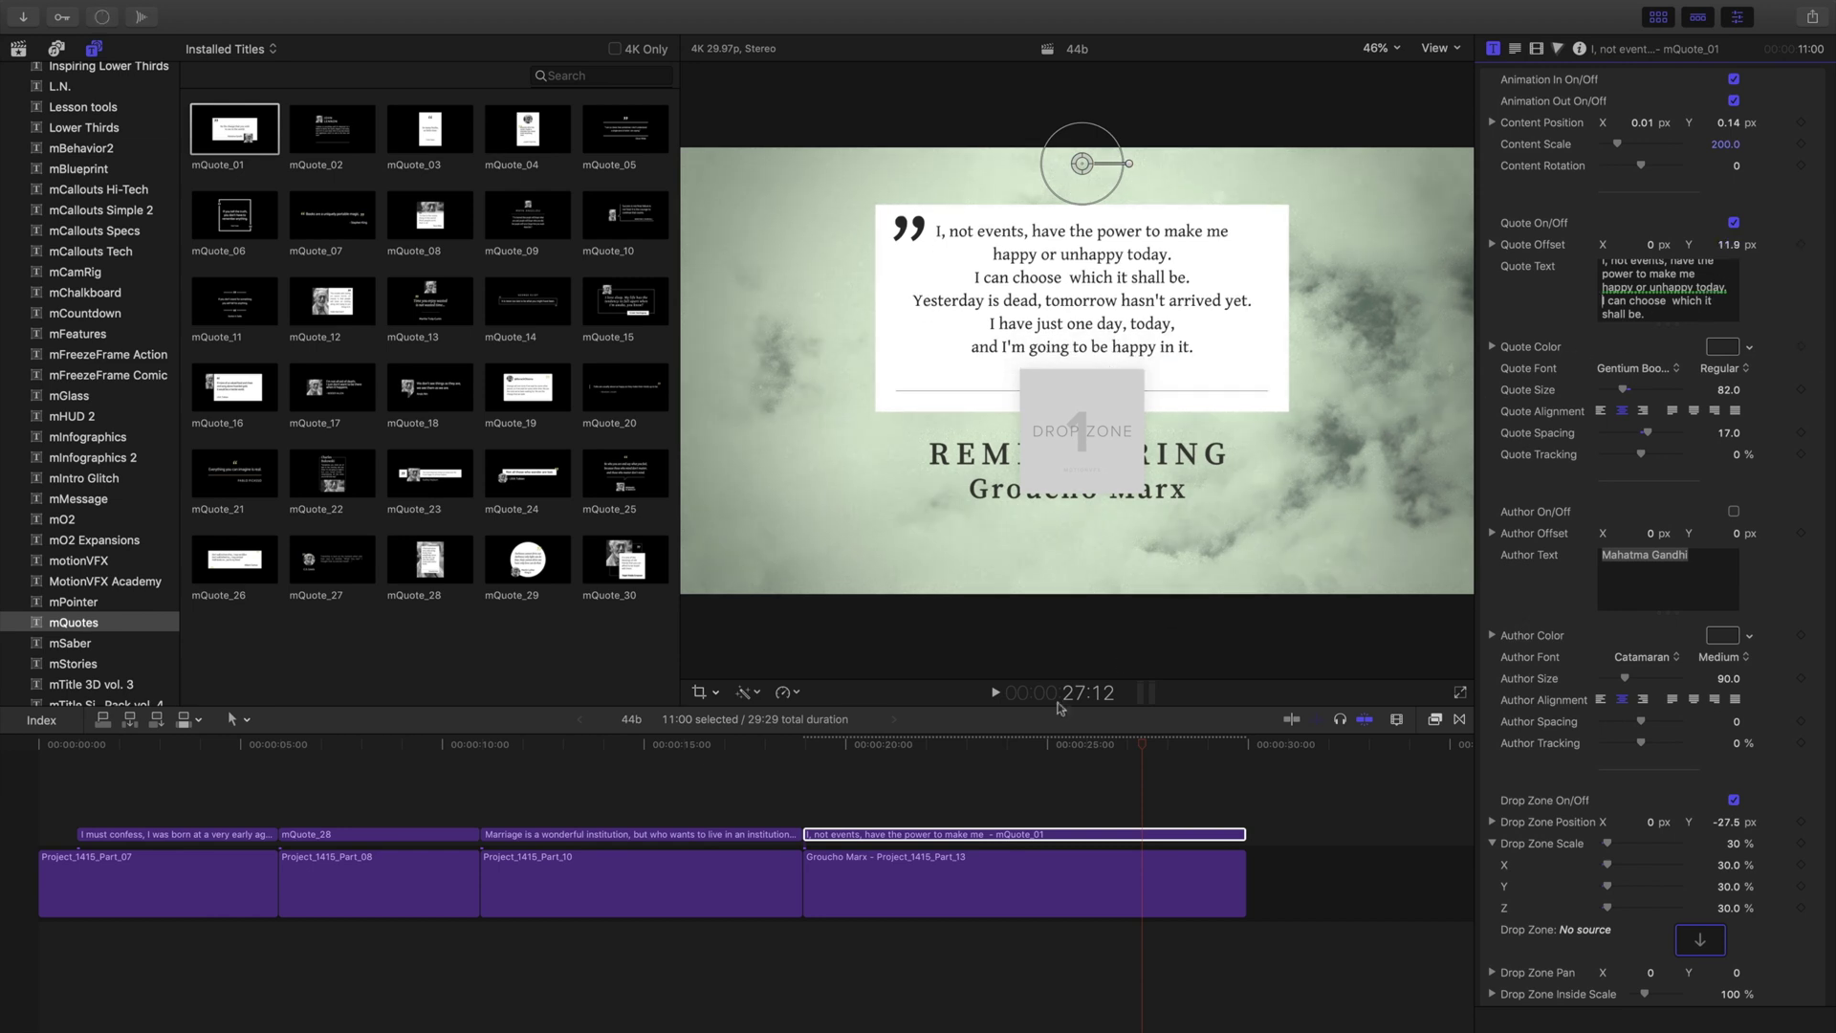
Lower the REMEMBERING Groucho Marx titles to Text Position Y -34.9, then reselect mQuote_01
left_click(1009, 894)
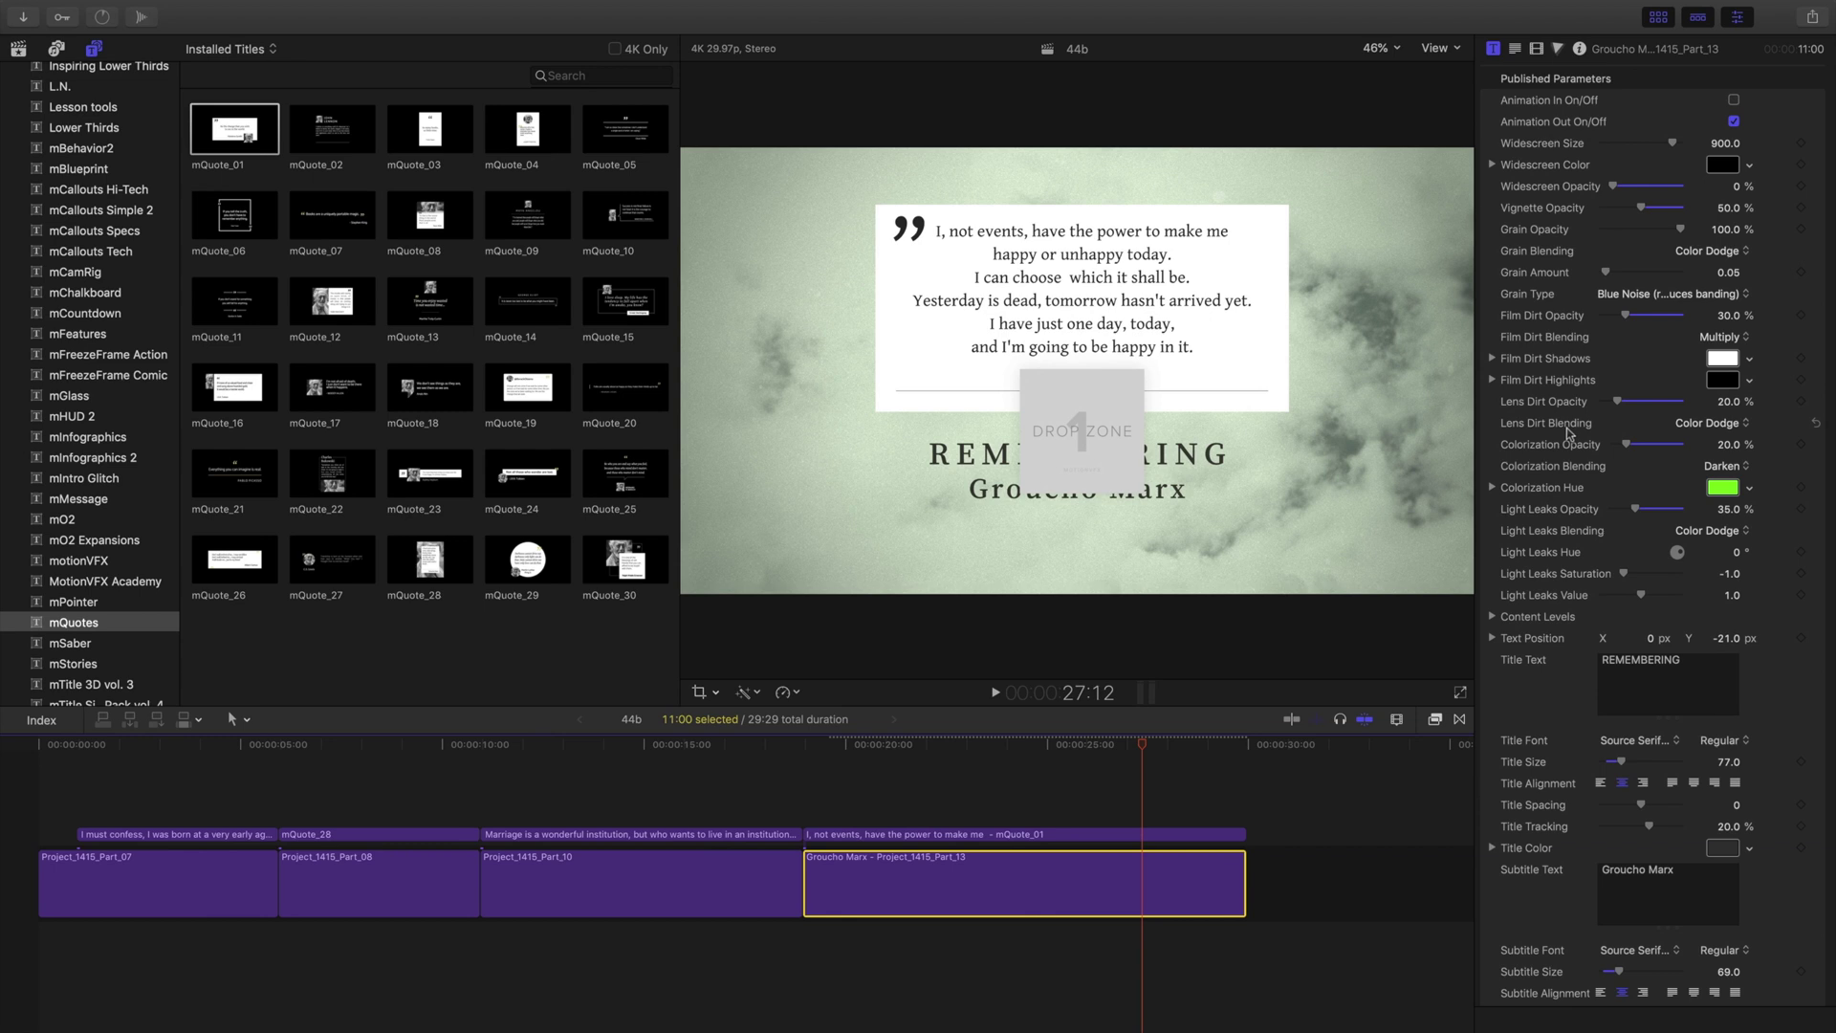
left_click_drag(1731, 640, 1731, 655)
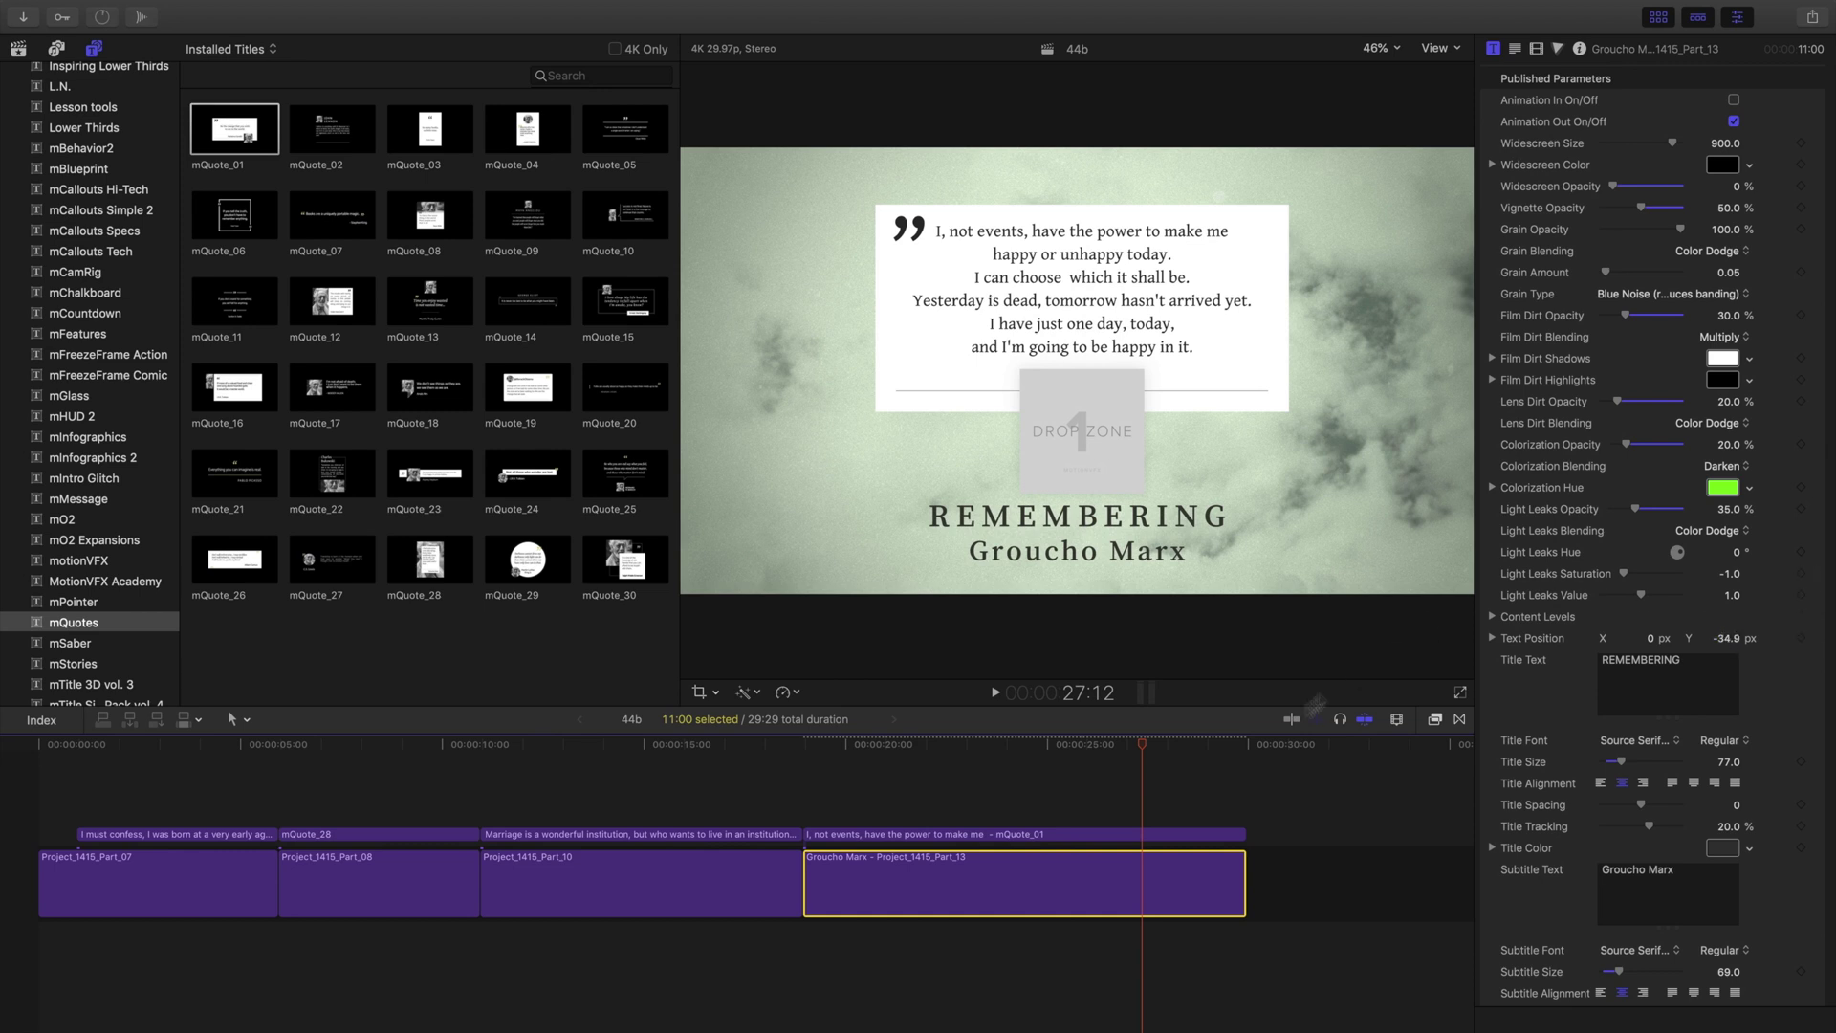
left_click(1218, 835)
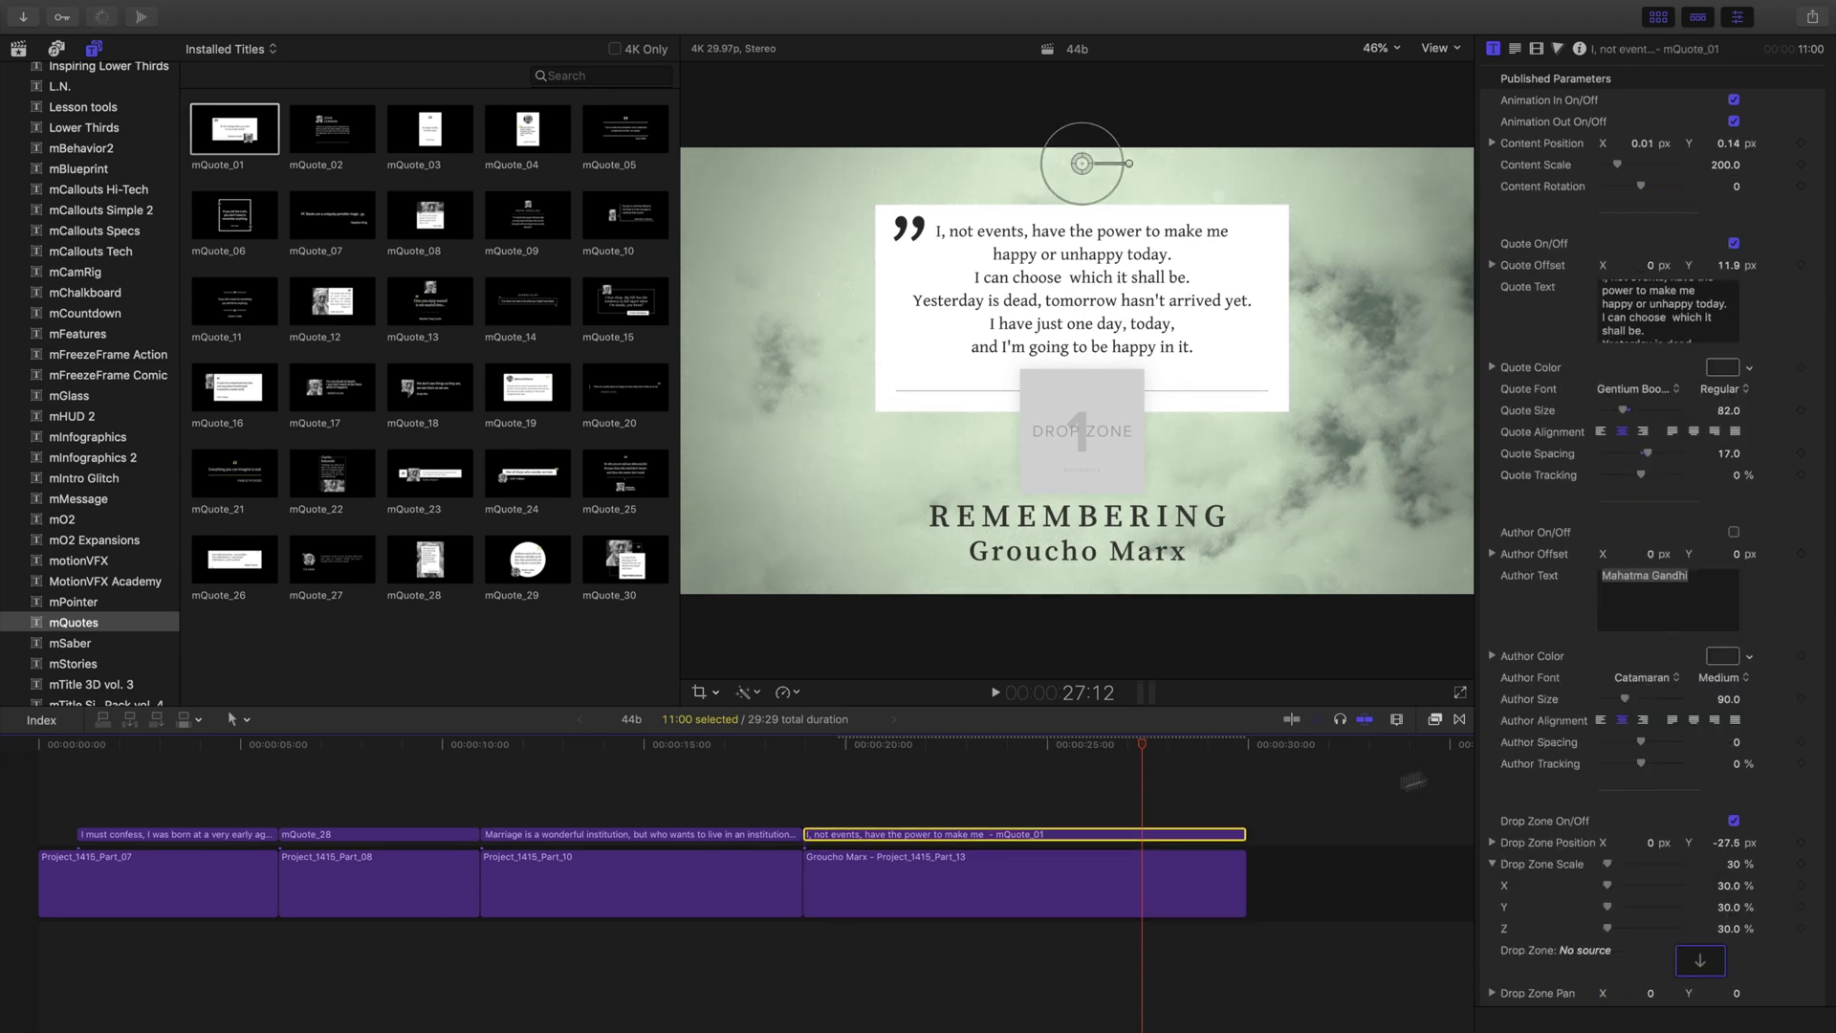
Apply the Groucho Marx photo from the Libraries browser to the quote card's drop zone
left_click(1704, 964)
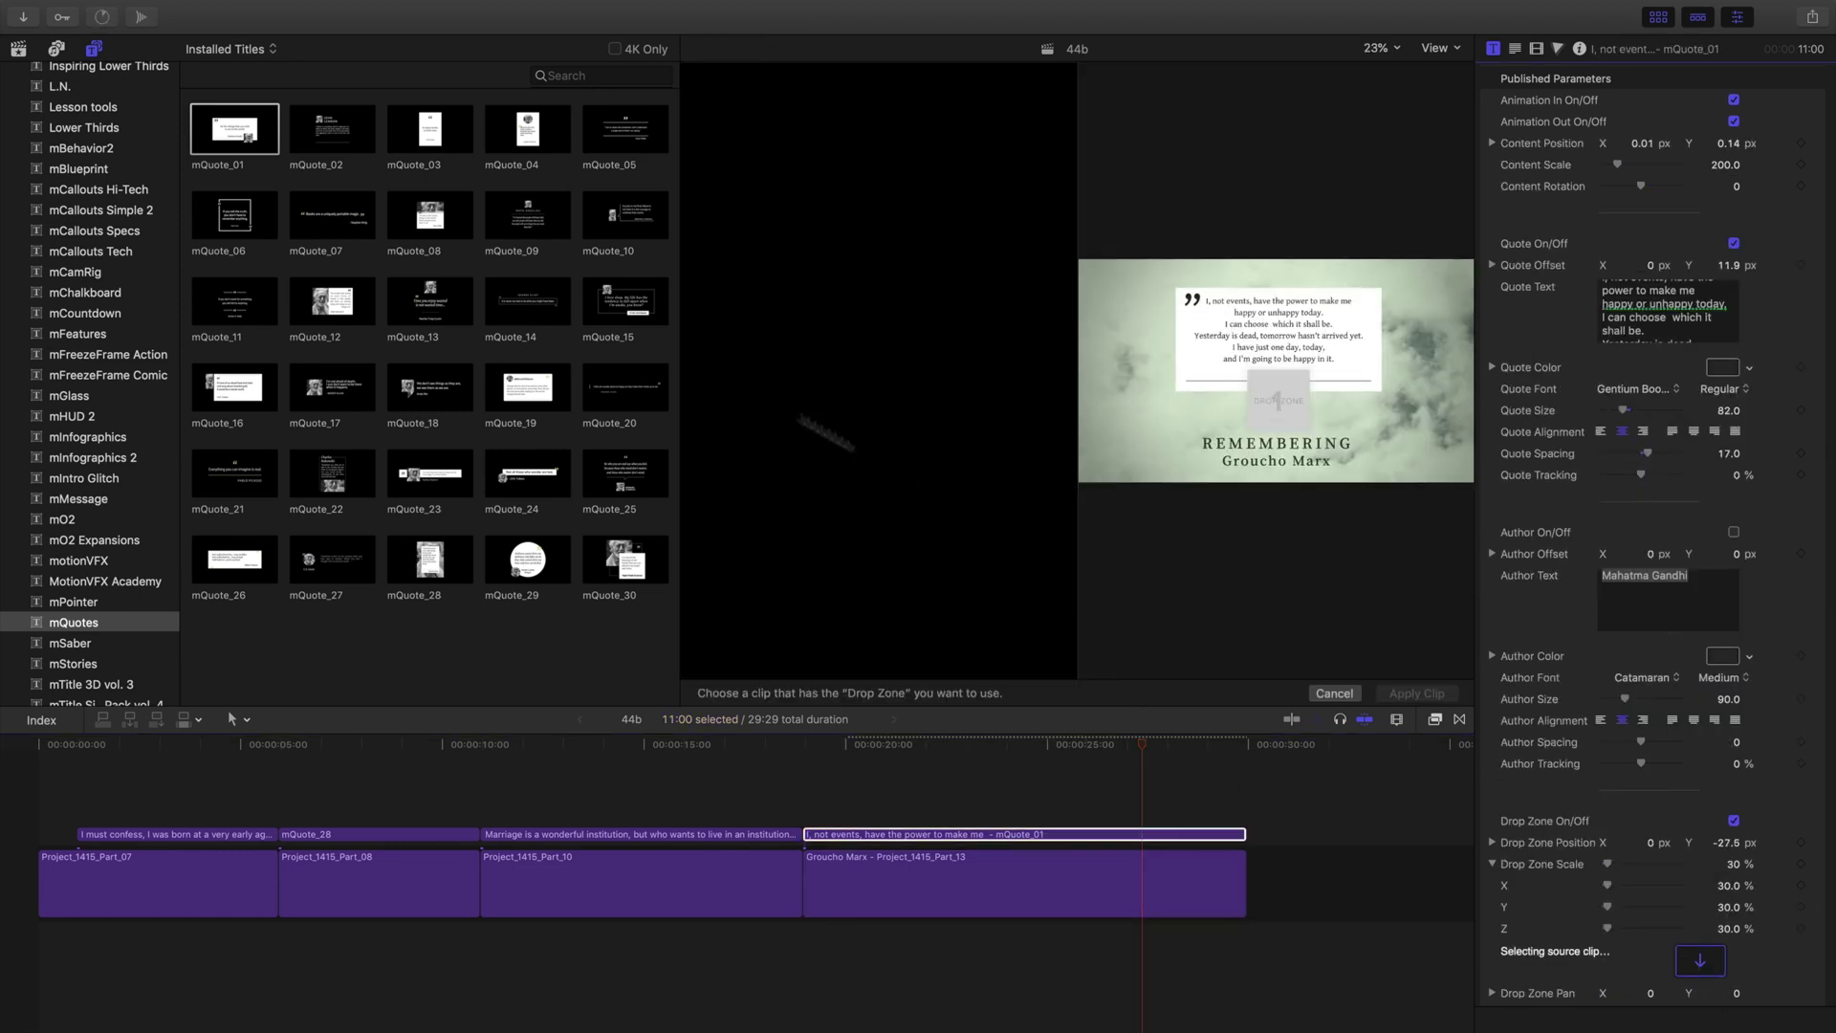
left_click(21, 48)
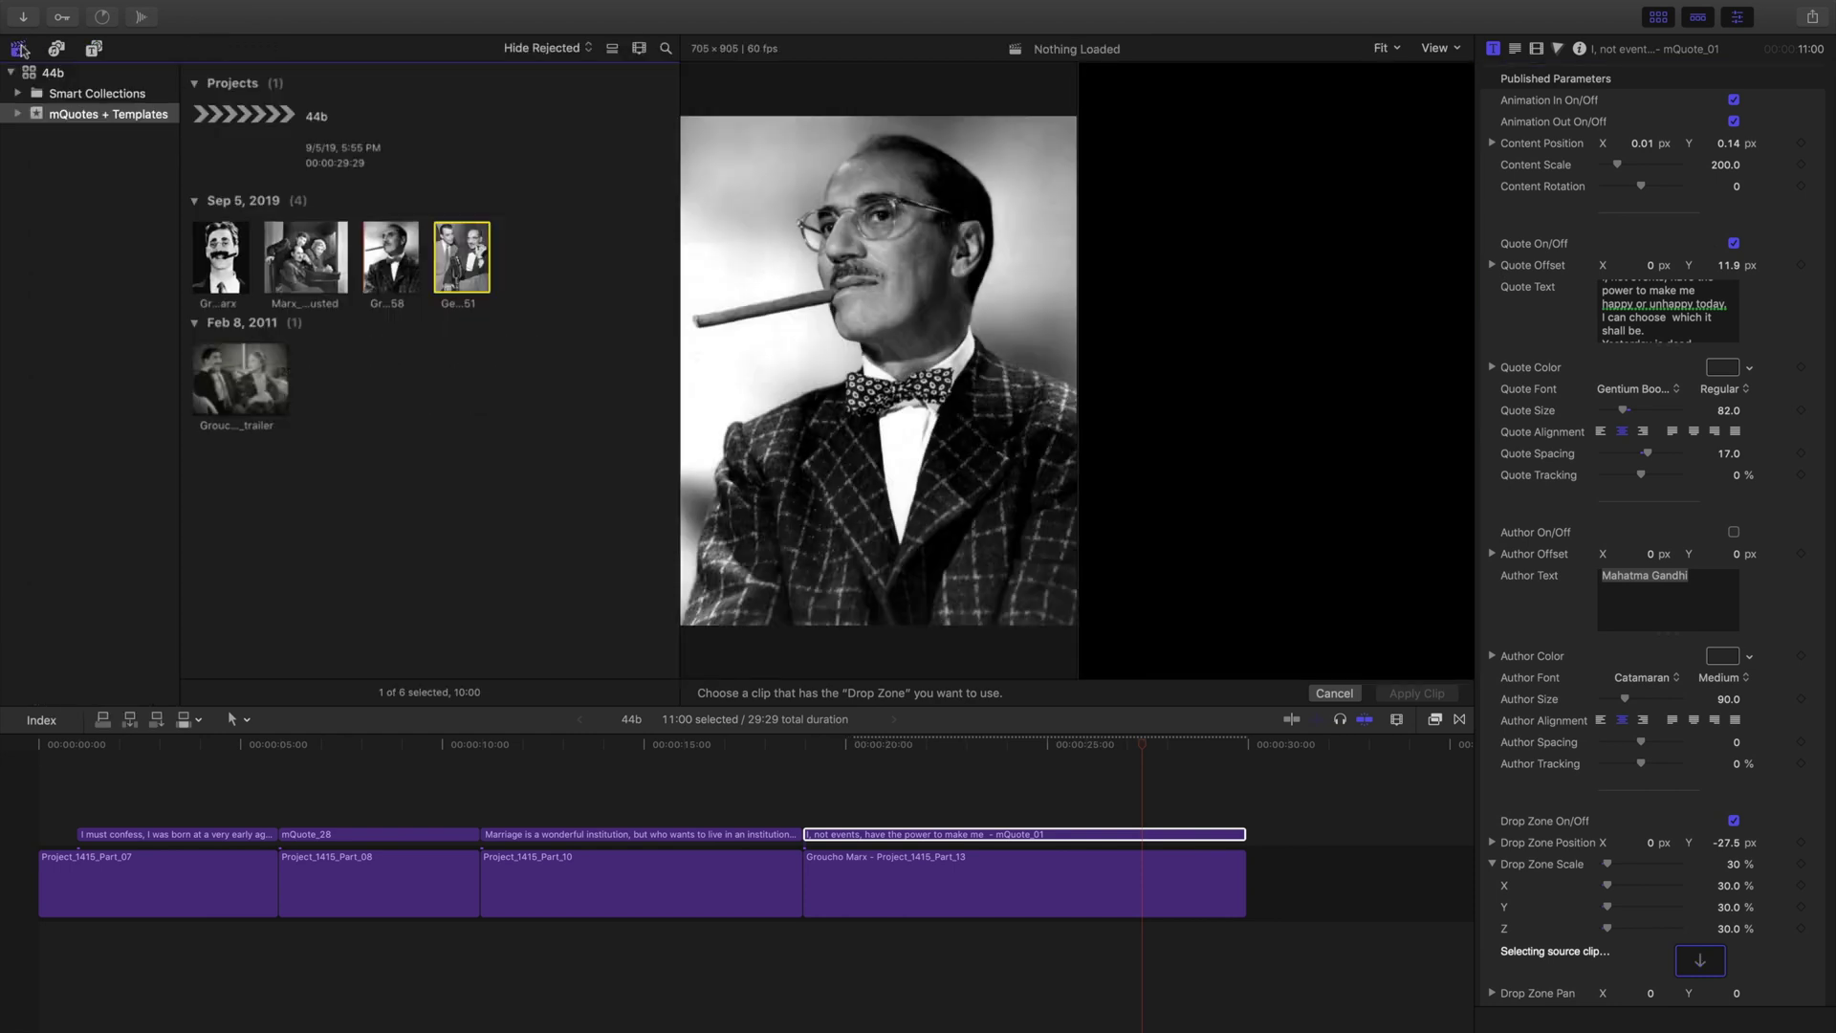
left_click(220, 256)
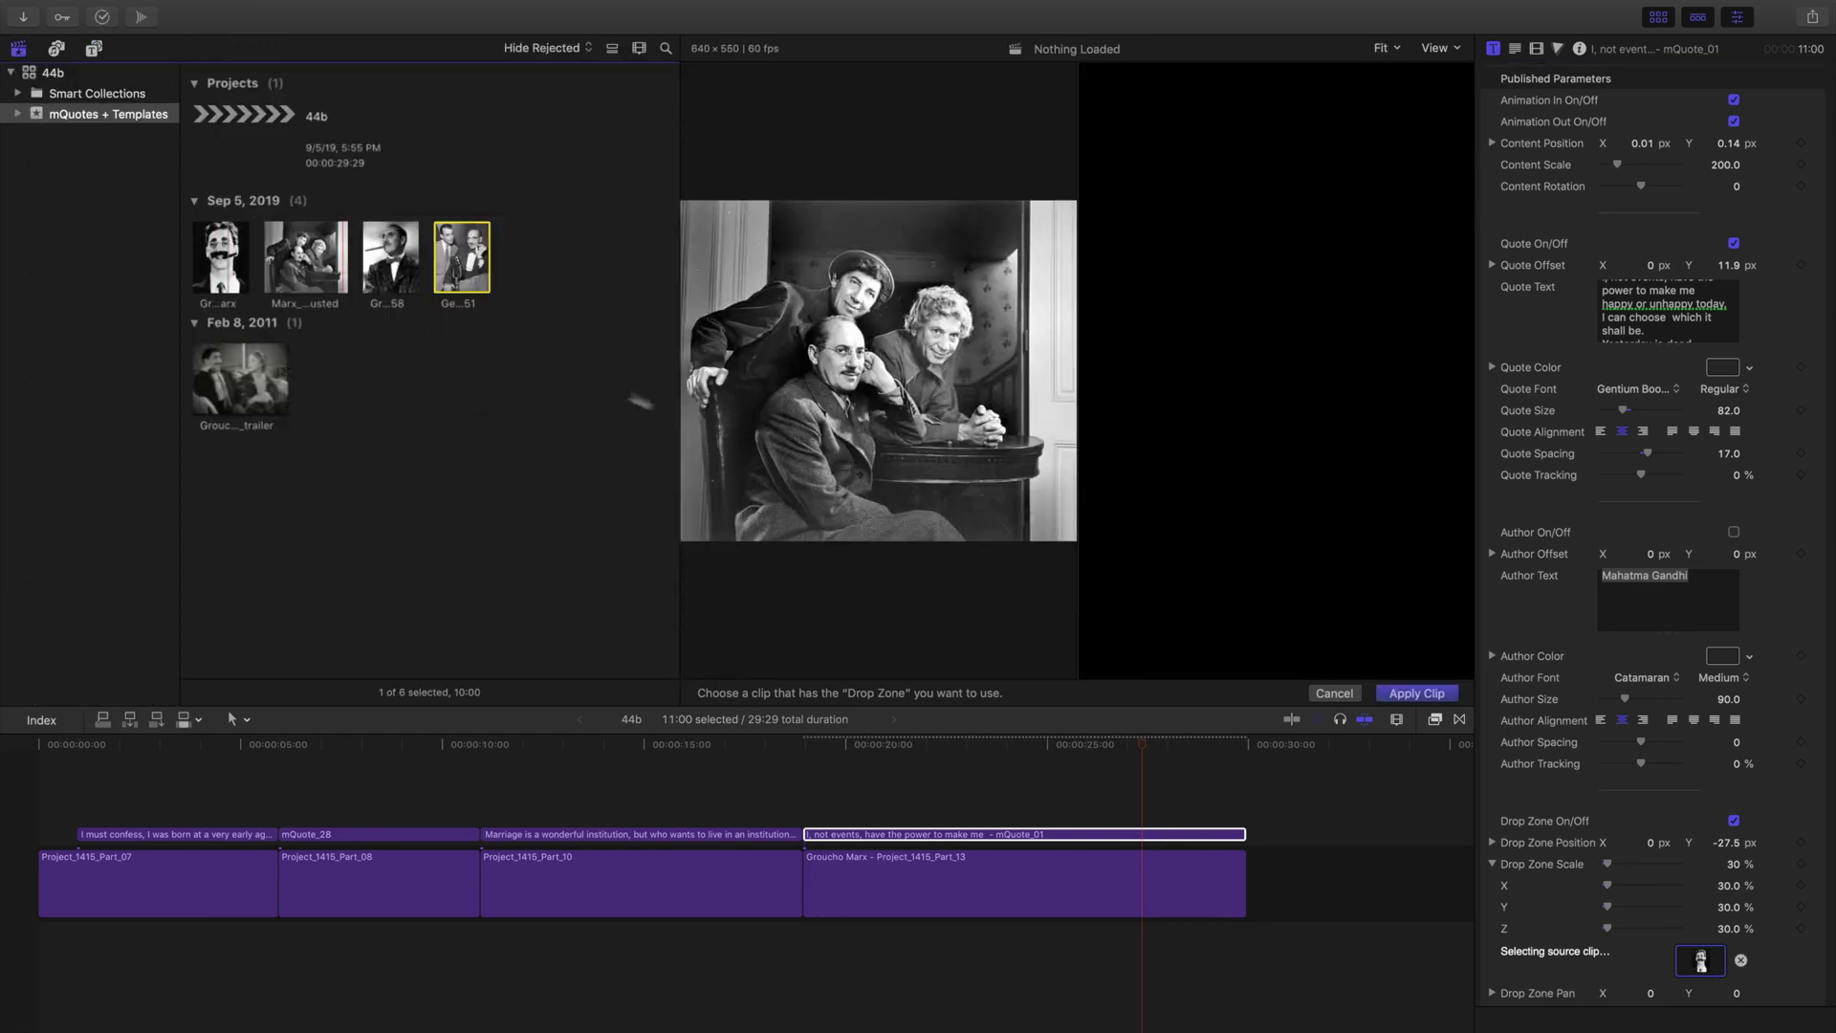
left_click(1416, 695)
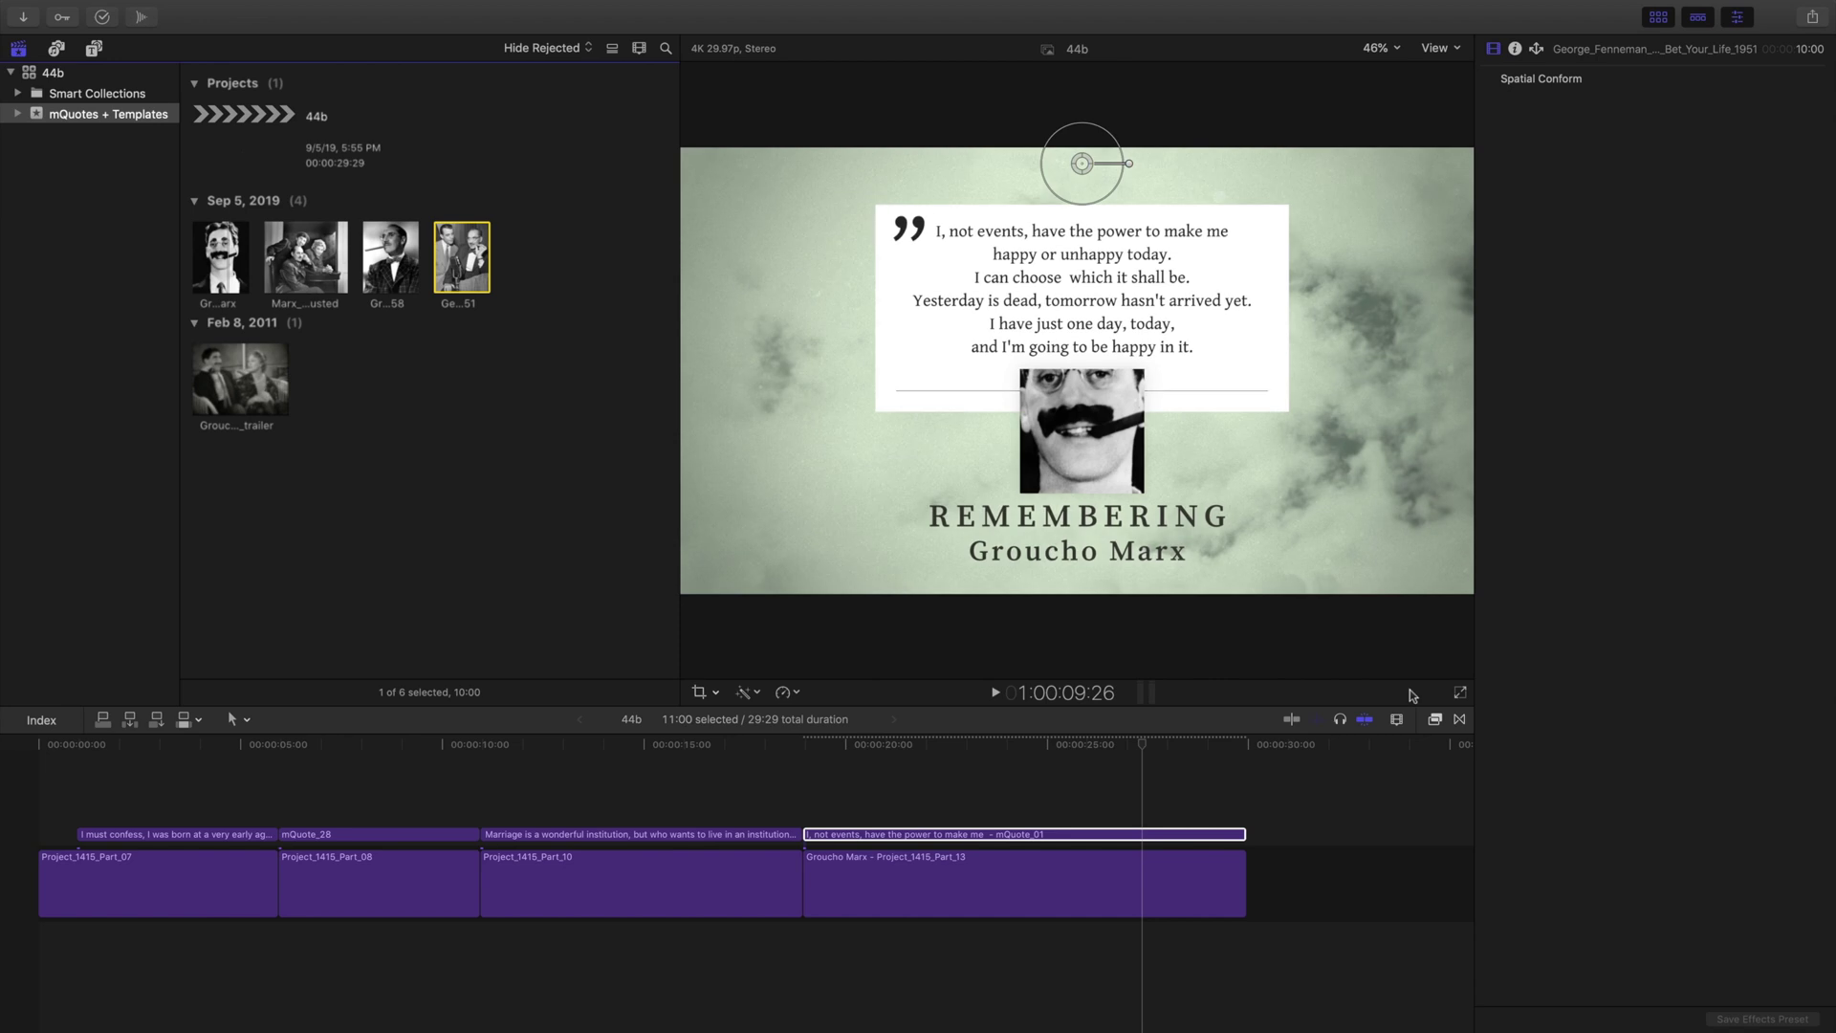
Reframe the photo inside the drop zone at 49% inside scale and pan Y -5.7
left_click(1143, 836)
scroll(1737, 843, "down", 5)
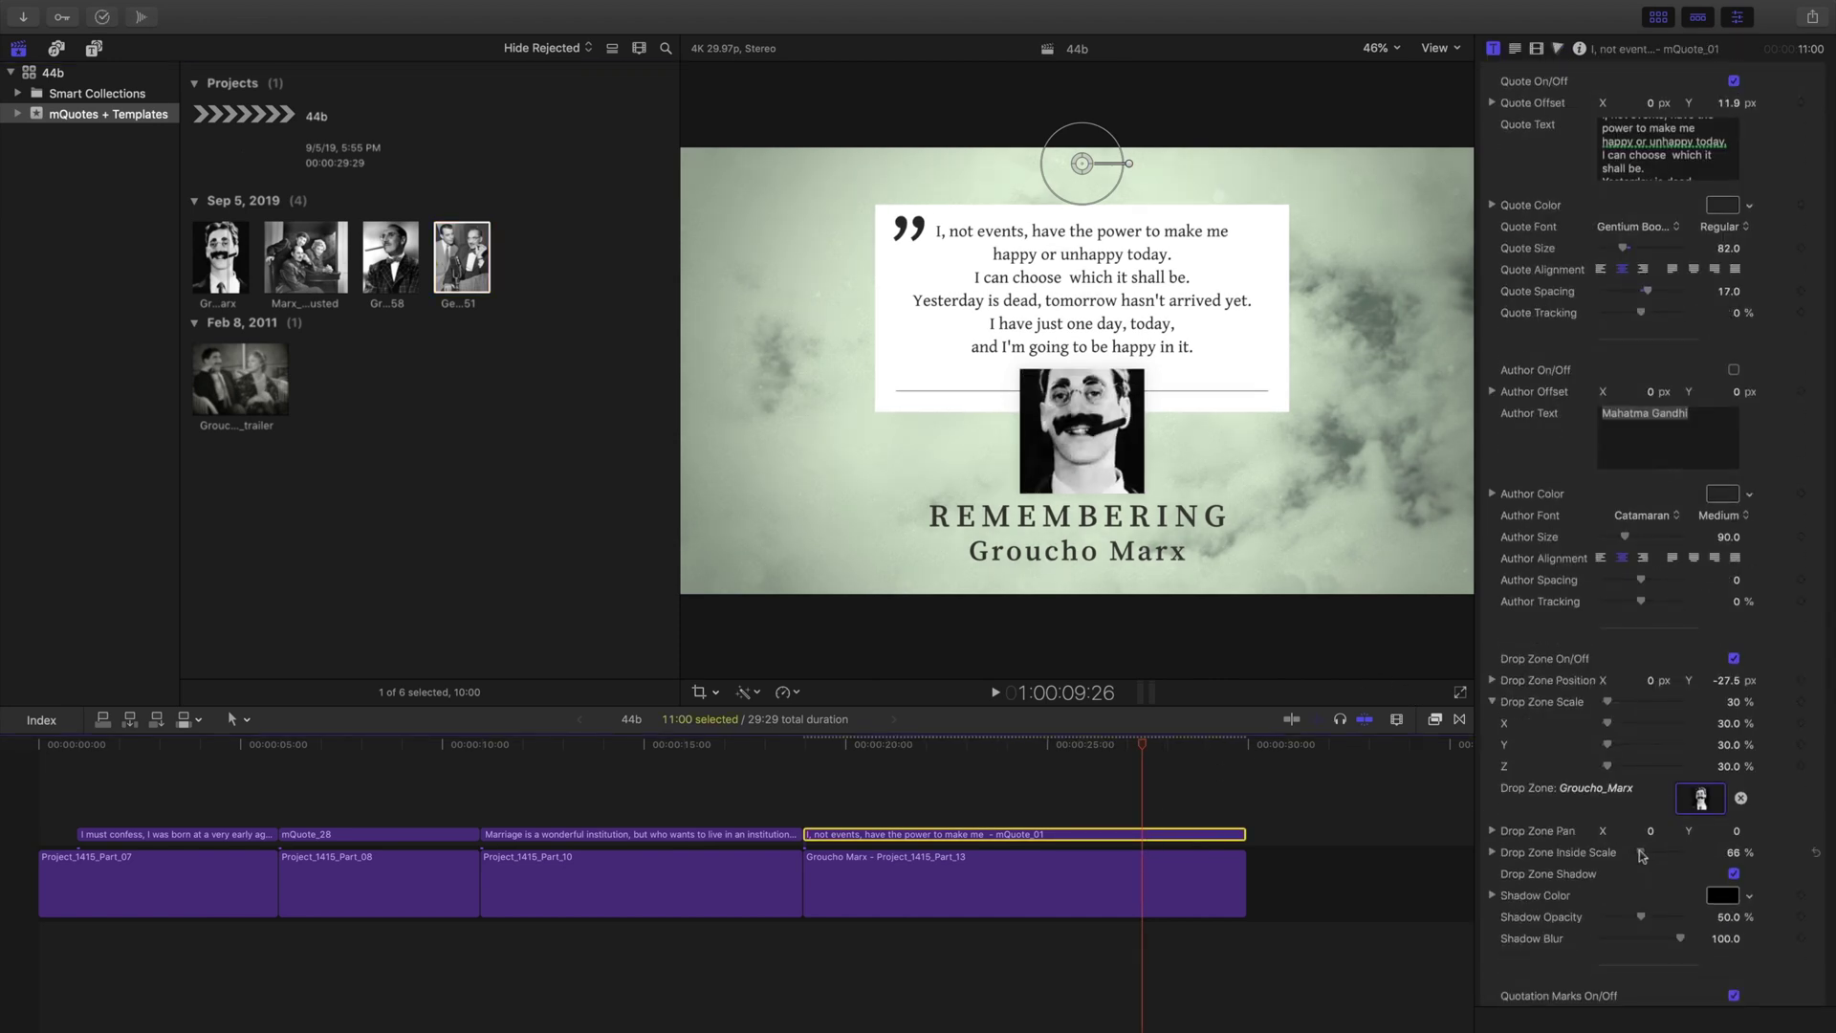
mouse_move(1736, 851)
left_mouse_down()
mouse_move(1712, 853)
mouse_move(1728, 837)
left_mouse_up()
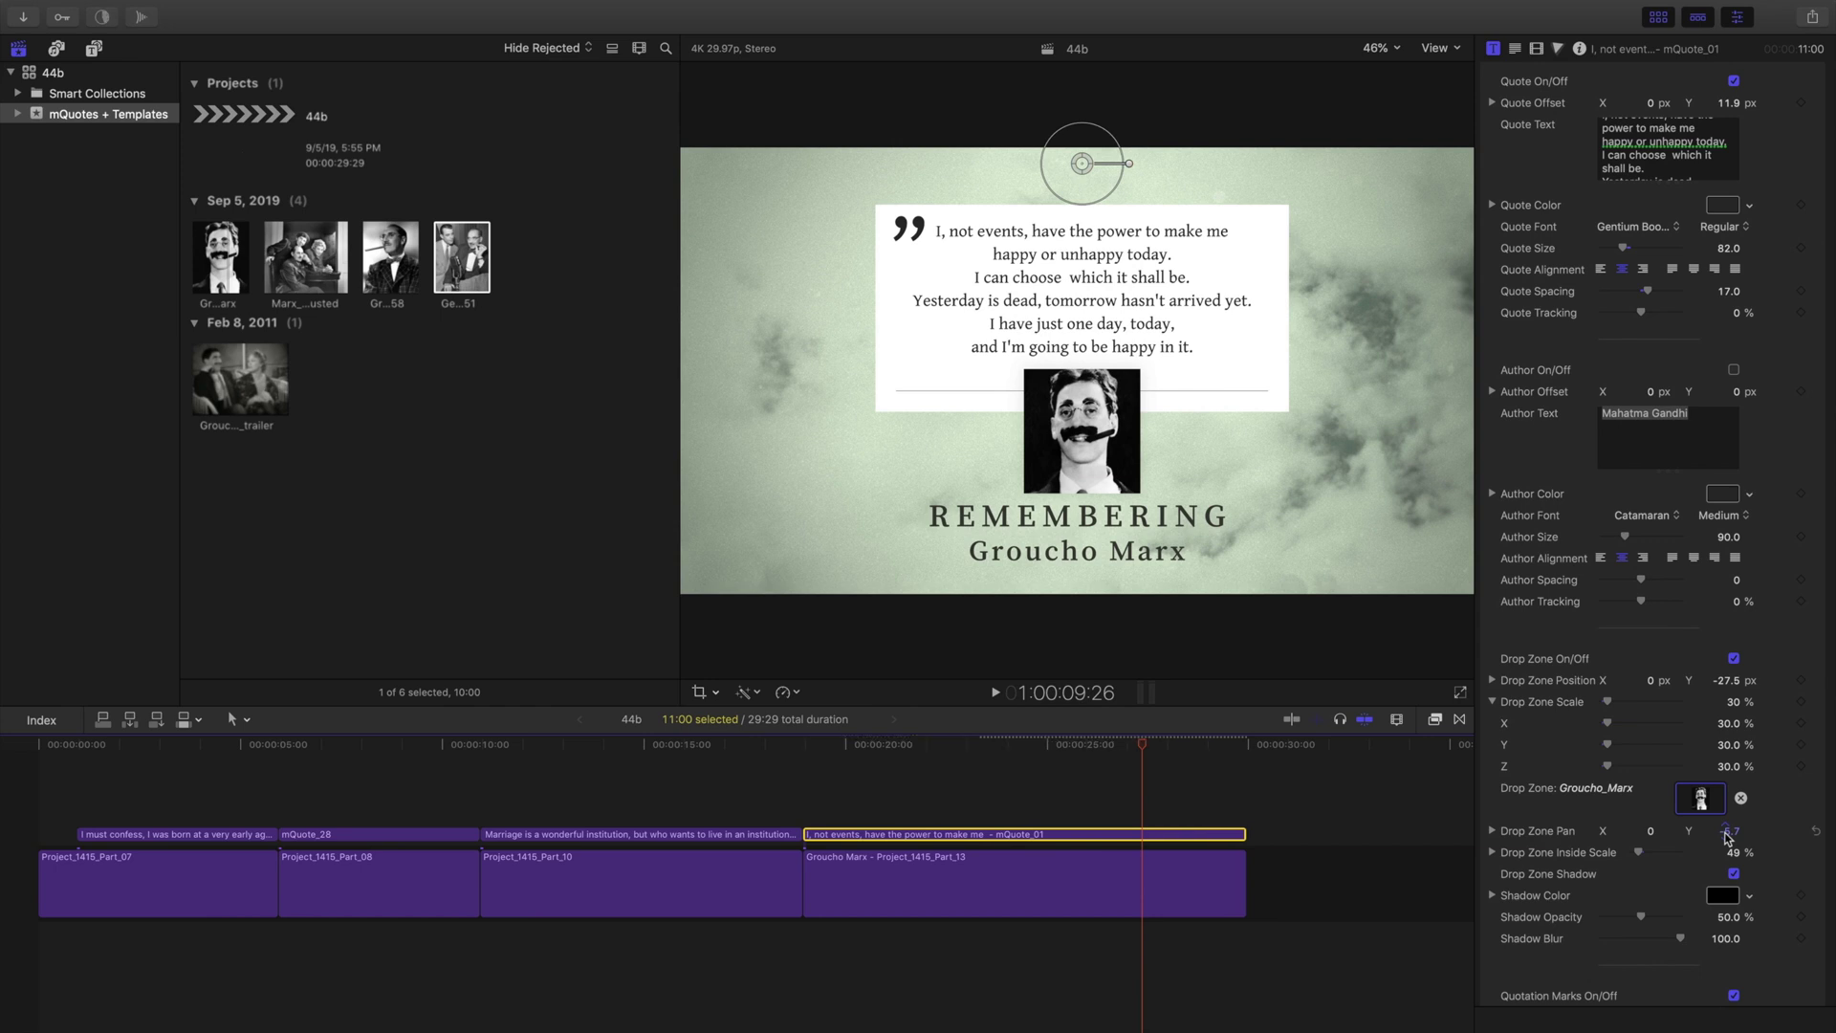
Remove the double space after 'choose' and play the quote card from its start
left_click(1669, 155)
key("BackSpace")
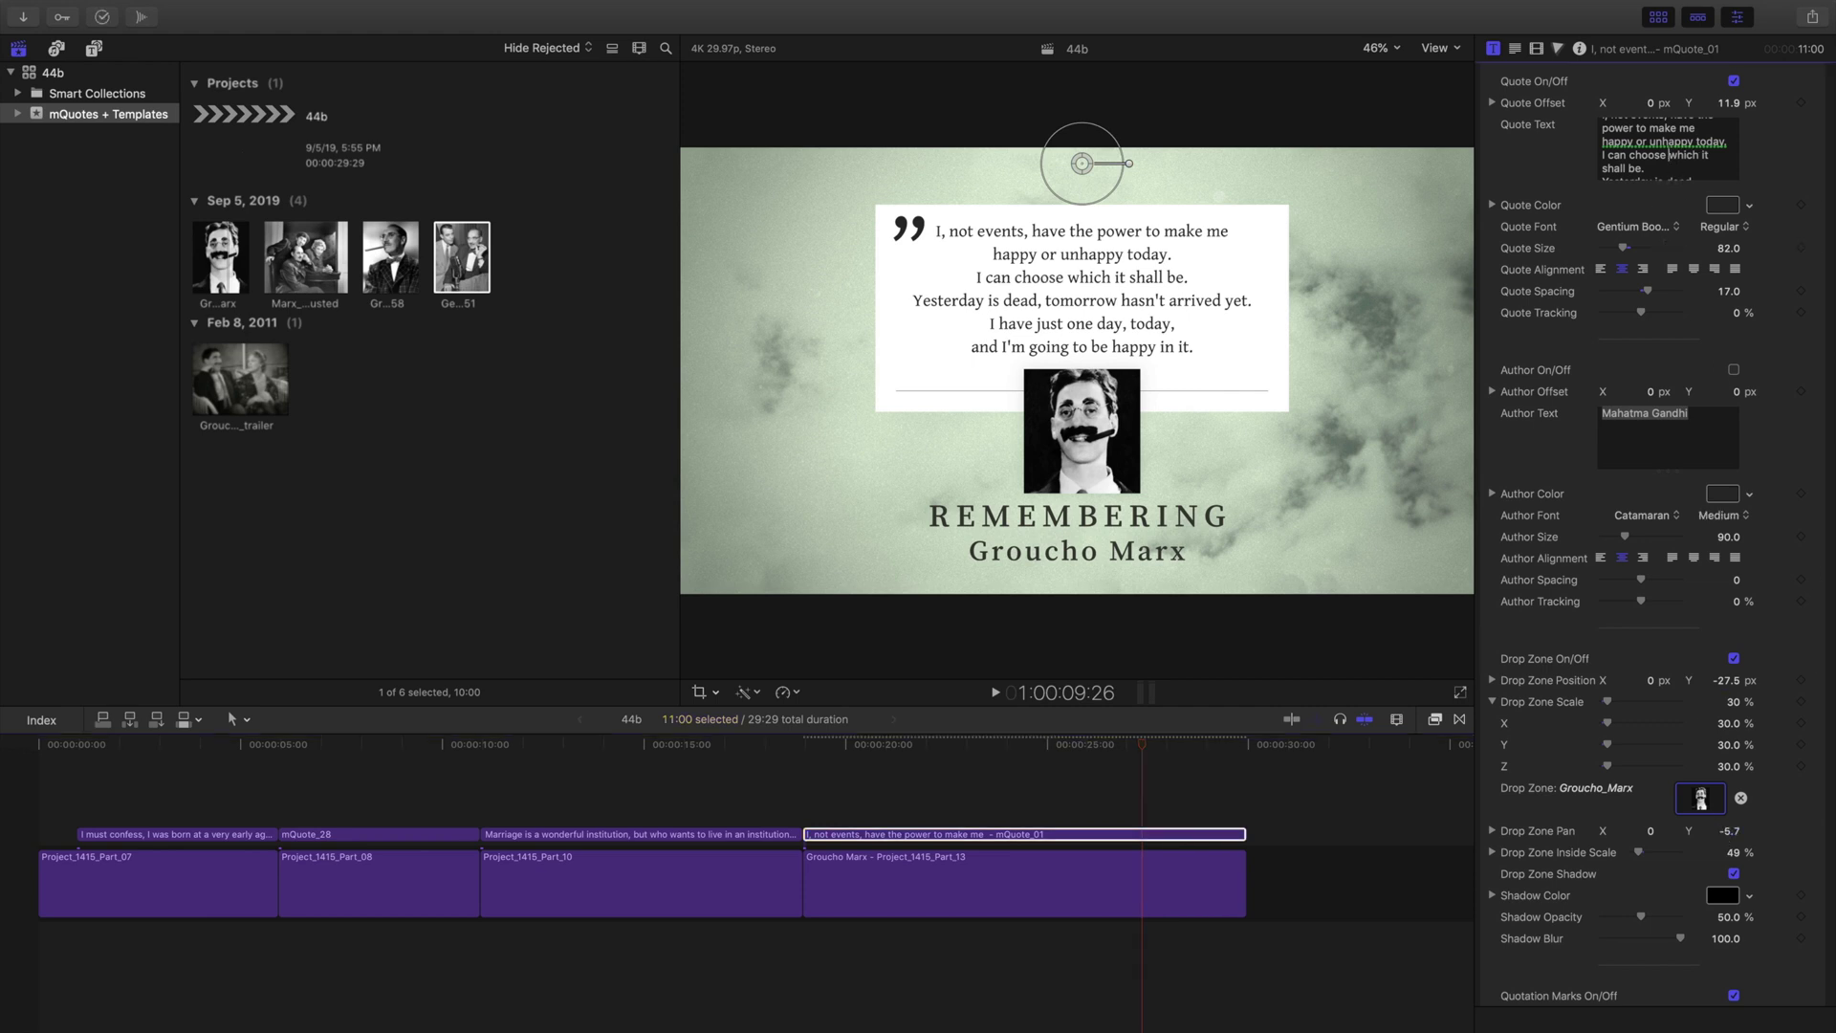
left_click(811, 715)
key("/")
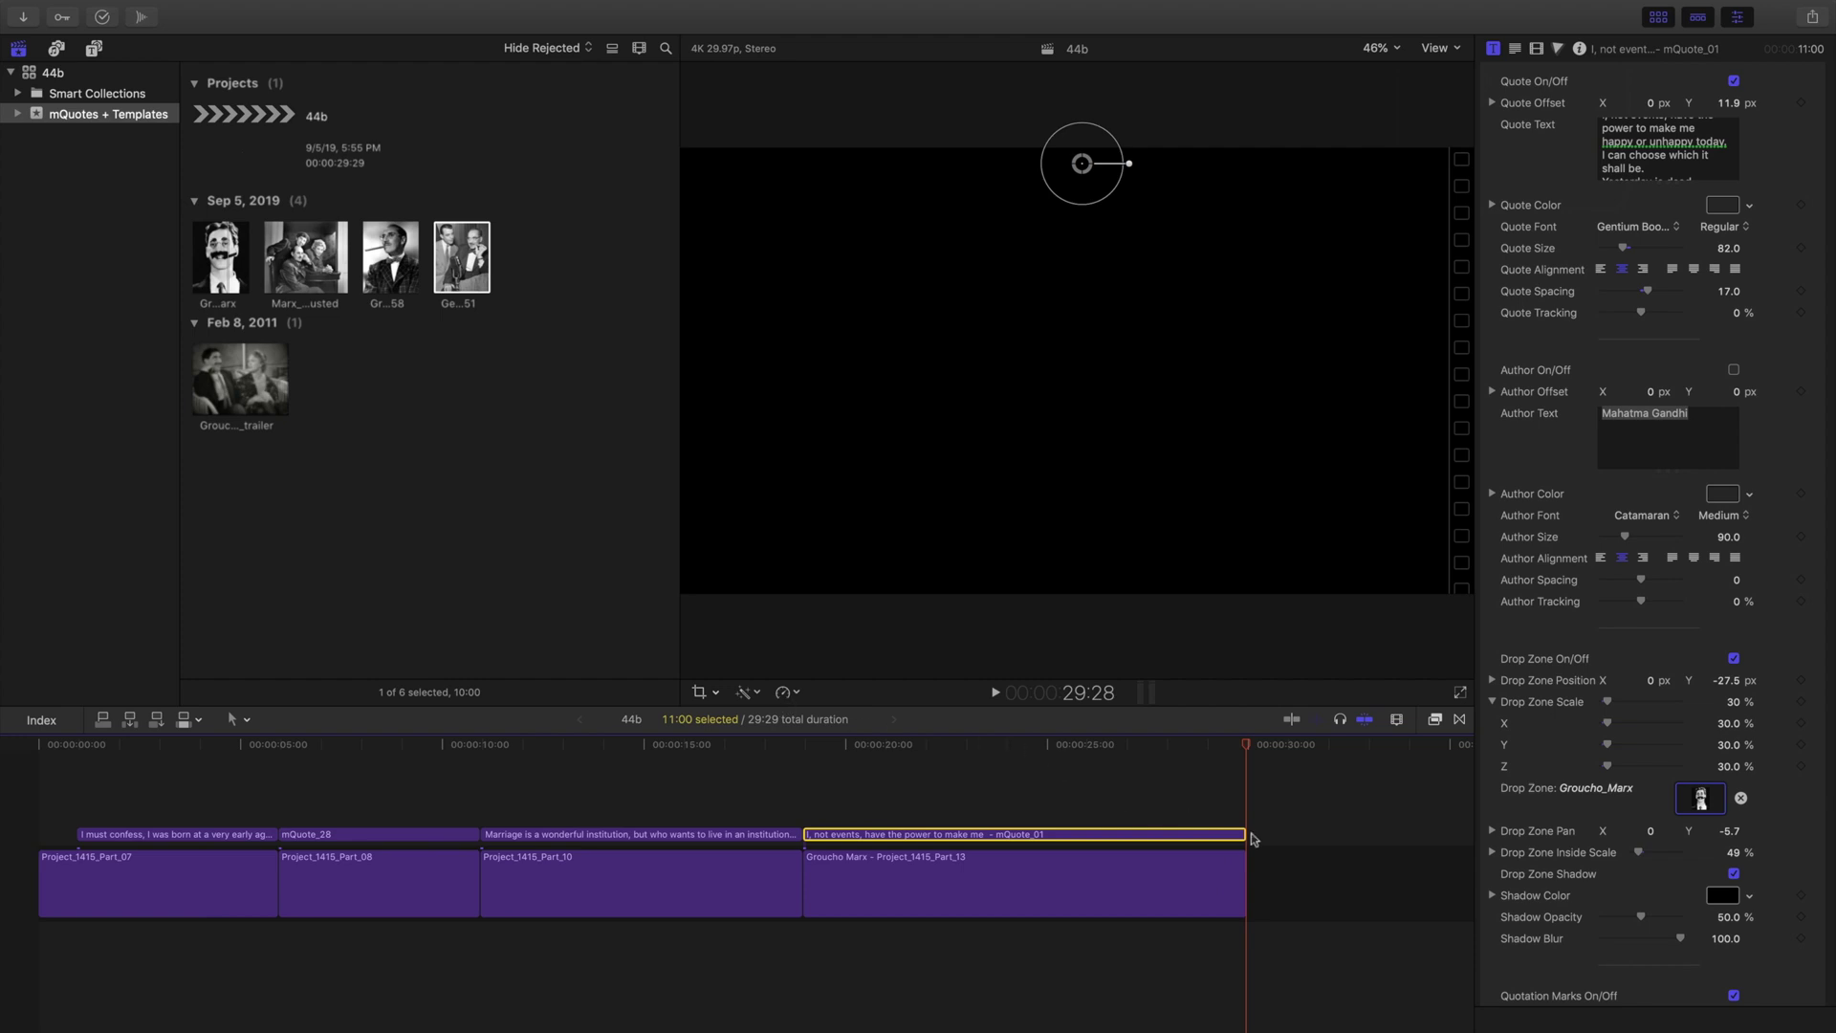
Trim the mQuote_01 title's end to 10:13, play the spot's ending, and return to the start
left_click_drag(1244, 833, 1219, 833)
left_click(1168, 745)
key("space")
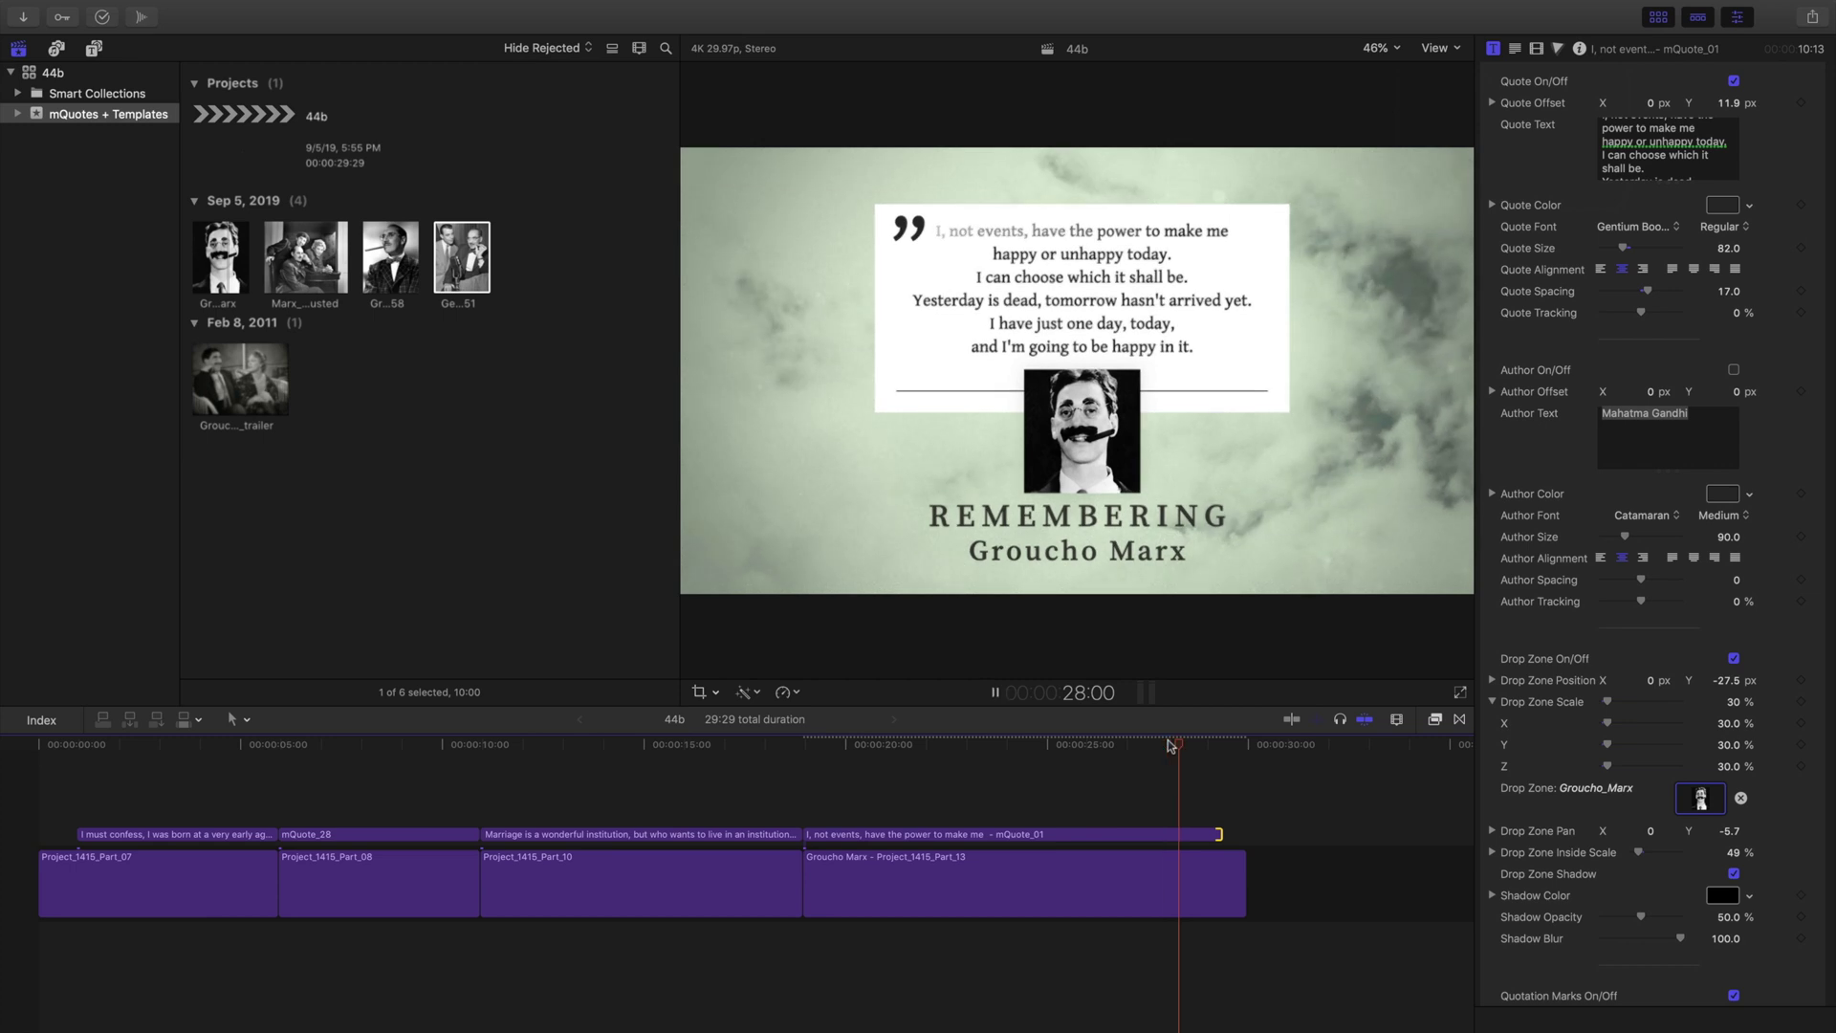
key("Home")
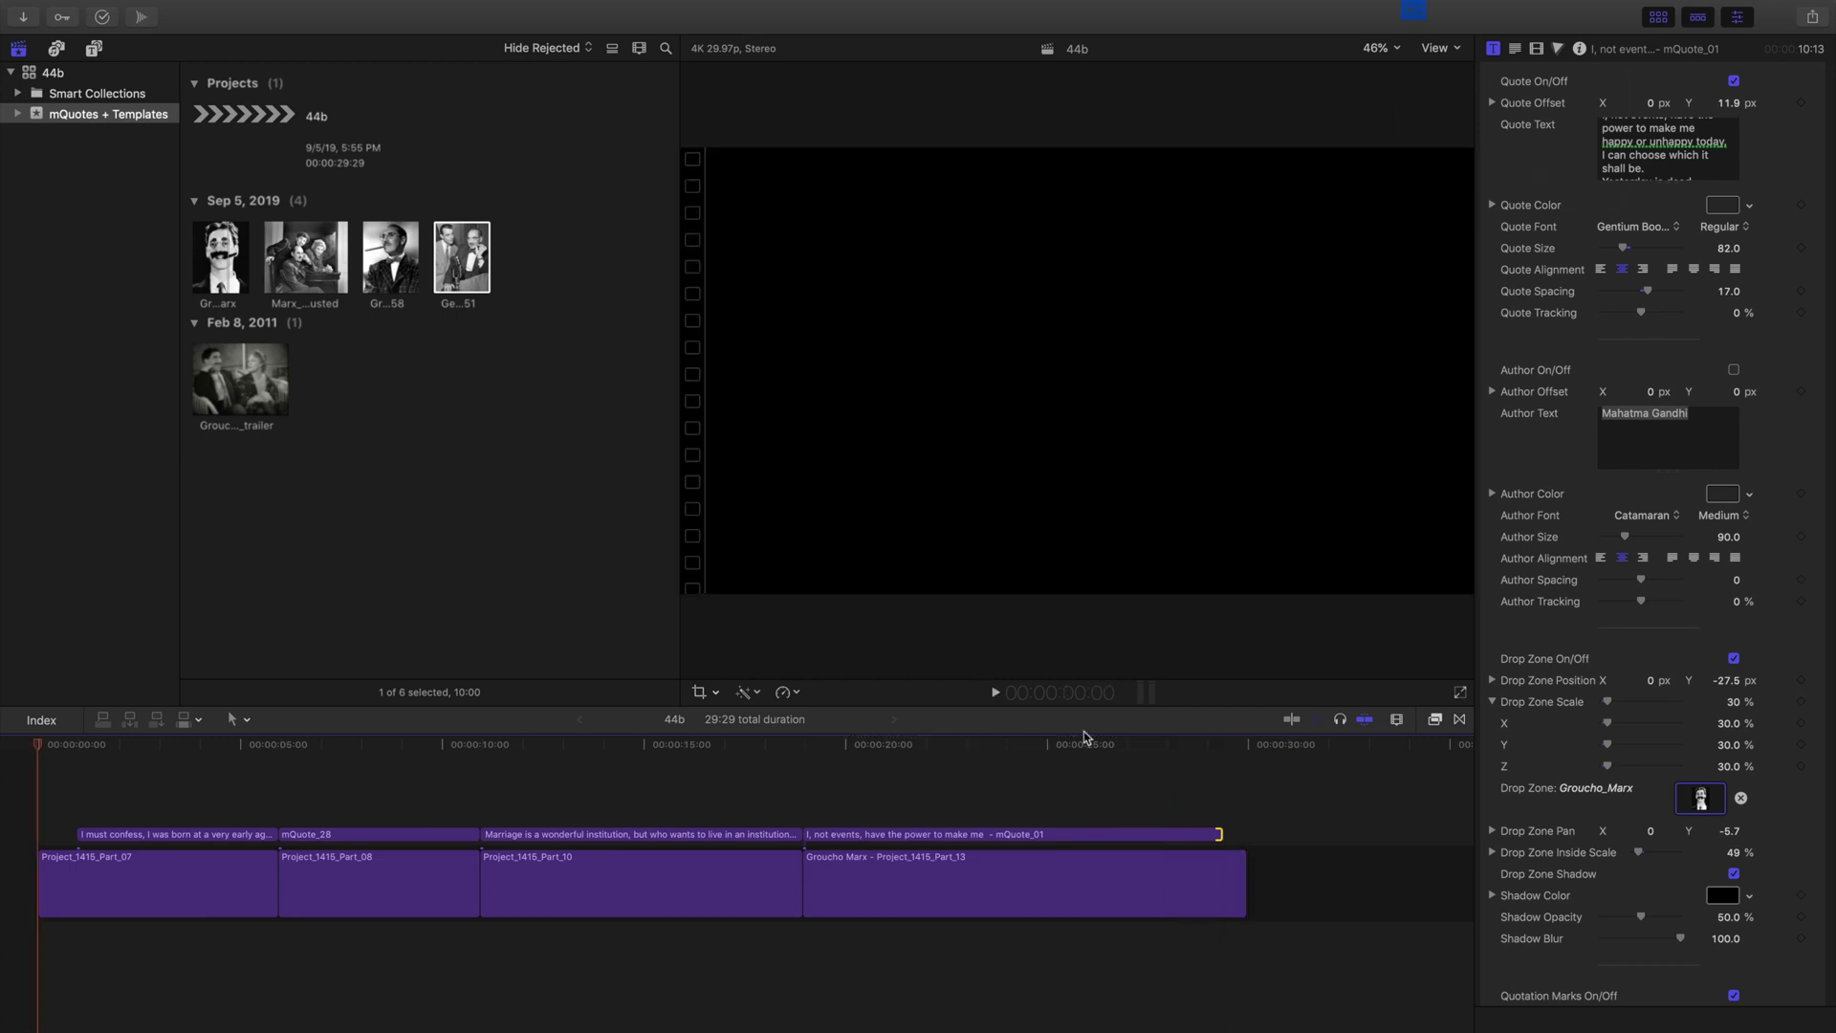